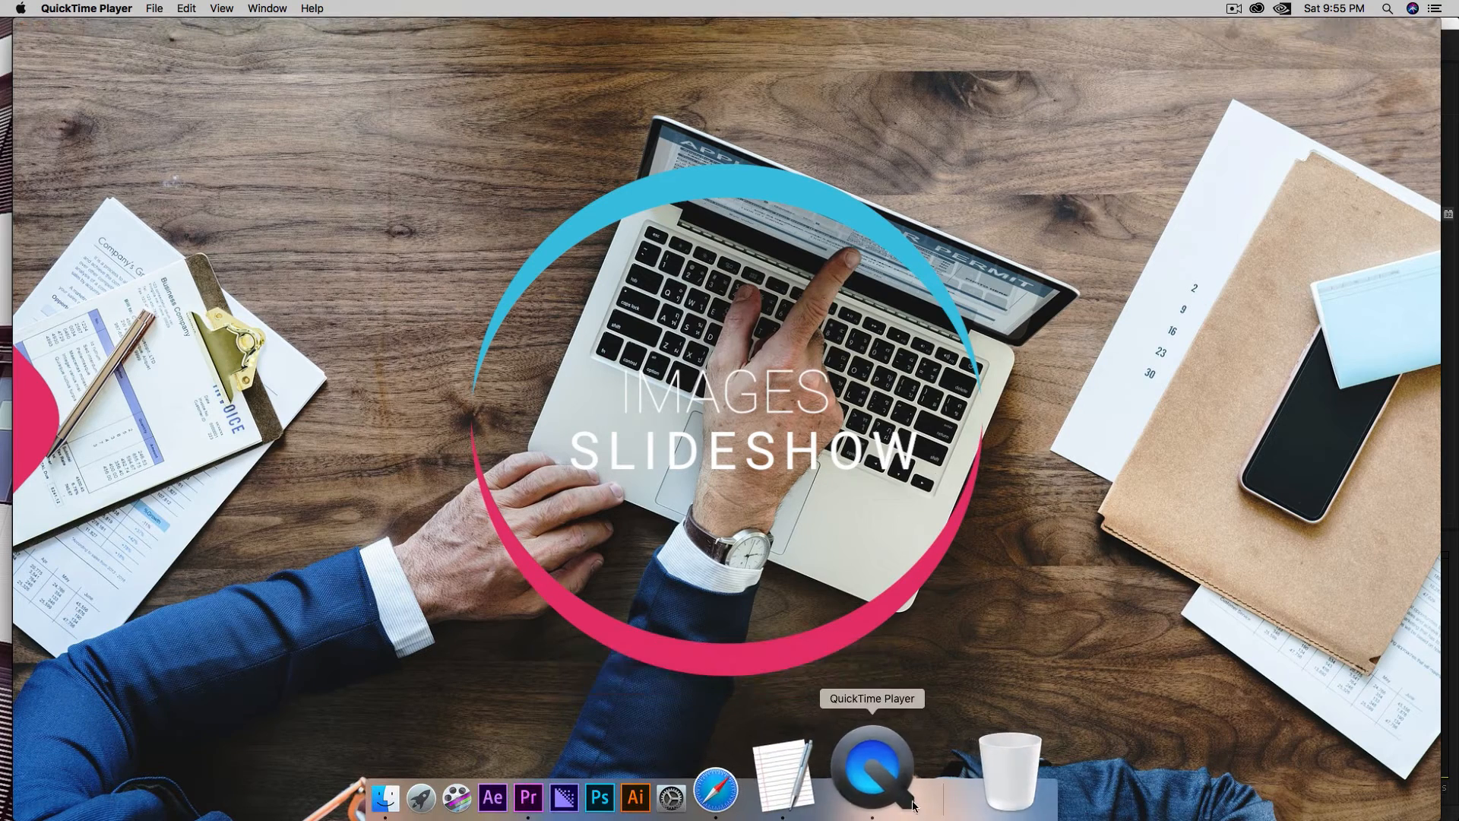
Bring up the arrow trans 1080p.mp4 movie, play it, and pause it at about 00:18.
right_click(888, 771)
left_click(950, 527)
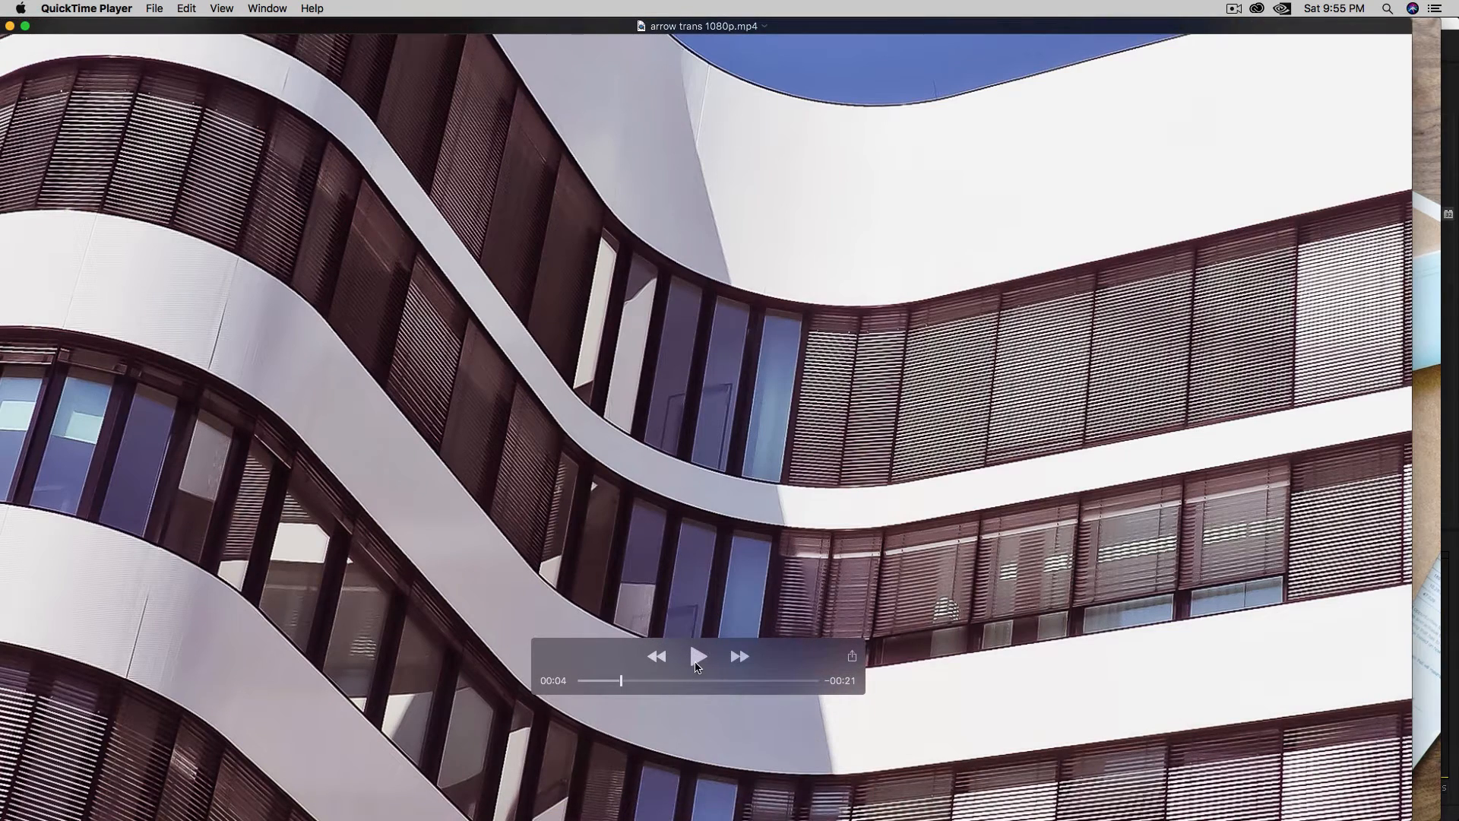
left_click(697, 658)
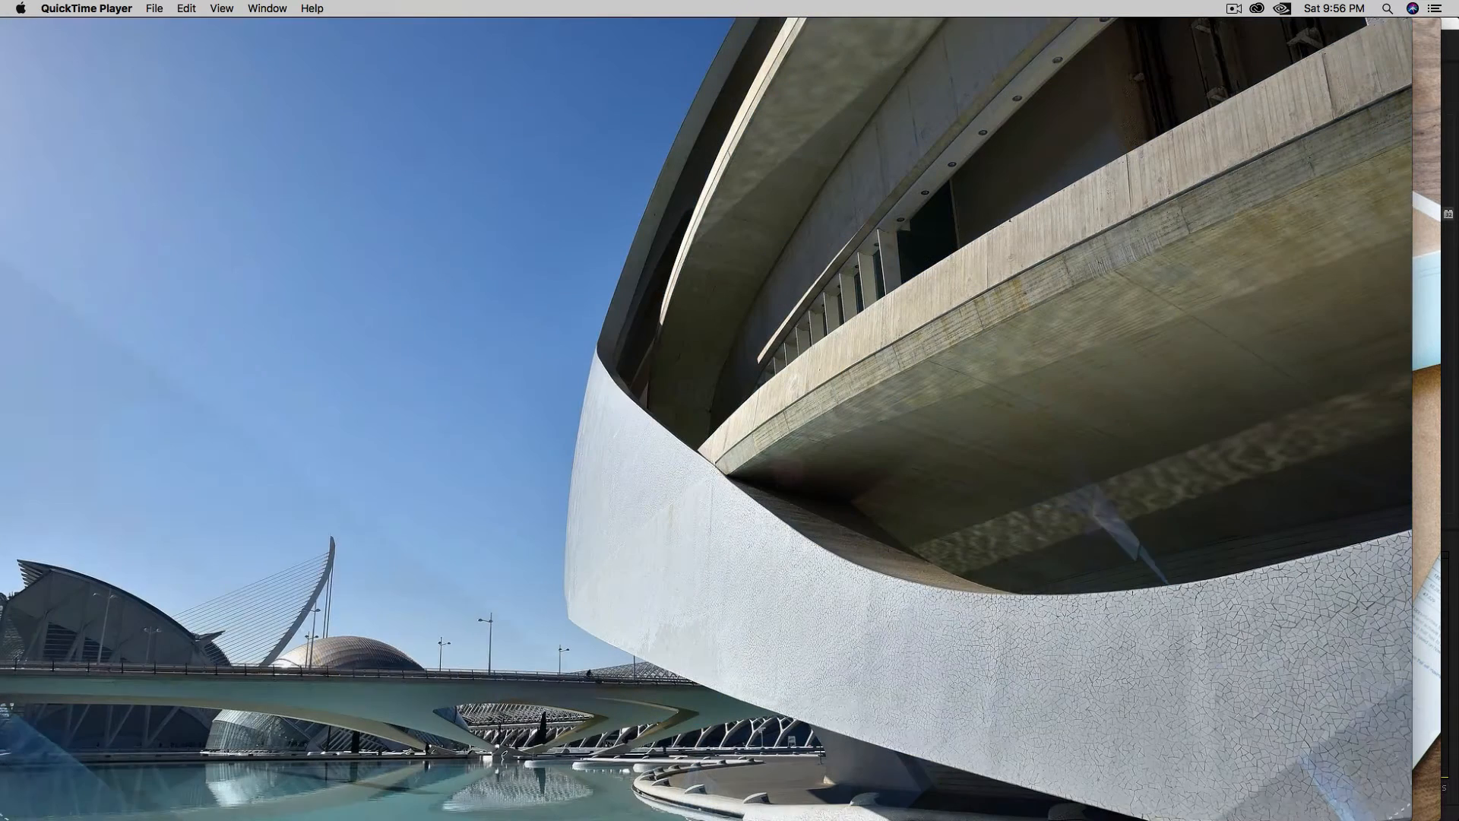
mouse_move(700, 712)
left_click(698, 656)
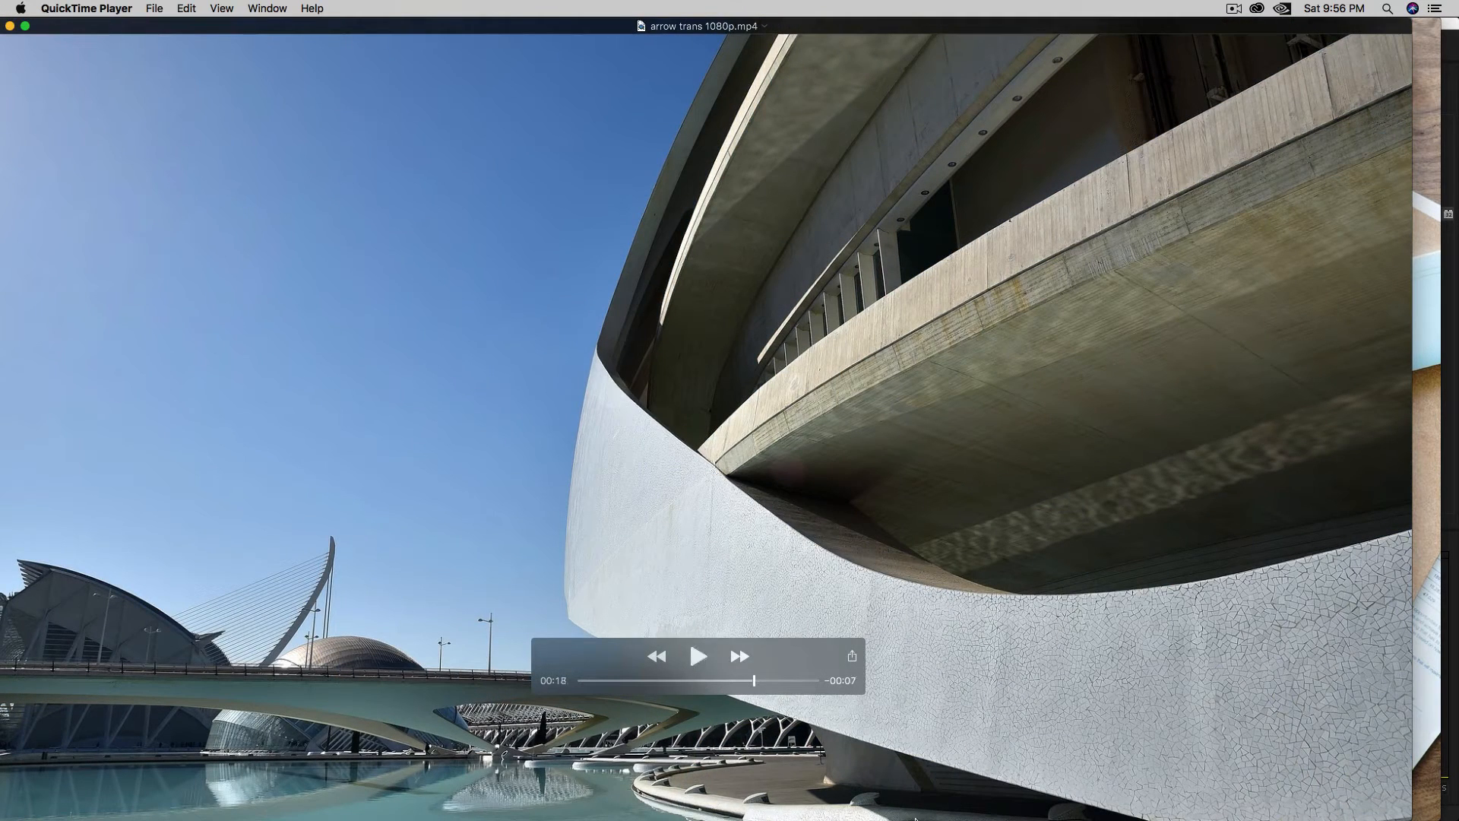
Switch to the Main One.mp4 movie and play the finished slideshow example.
right_click(902, 795)
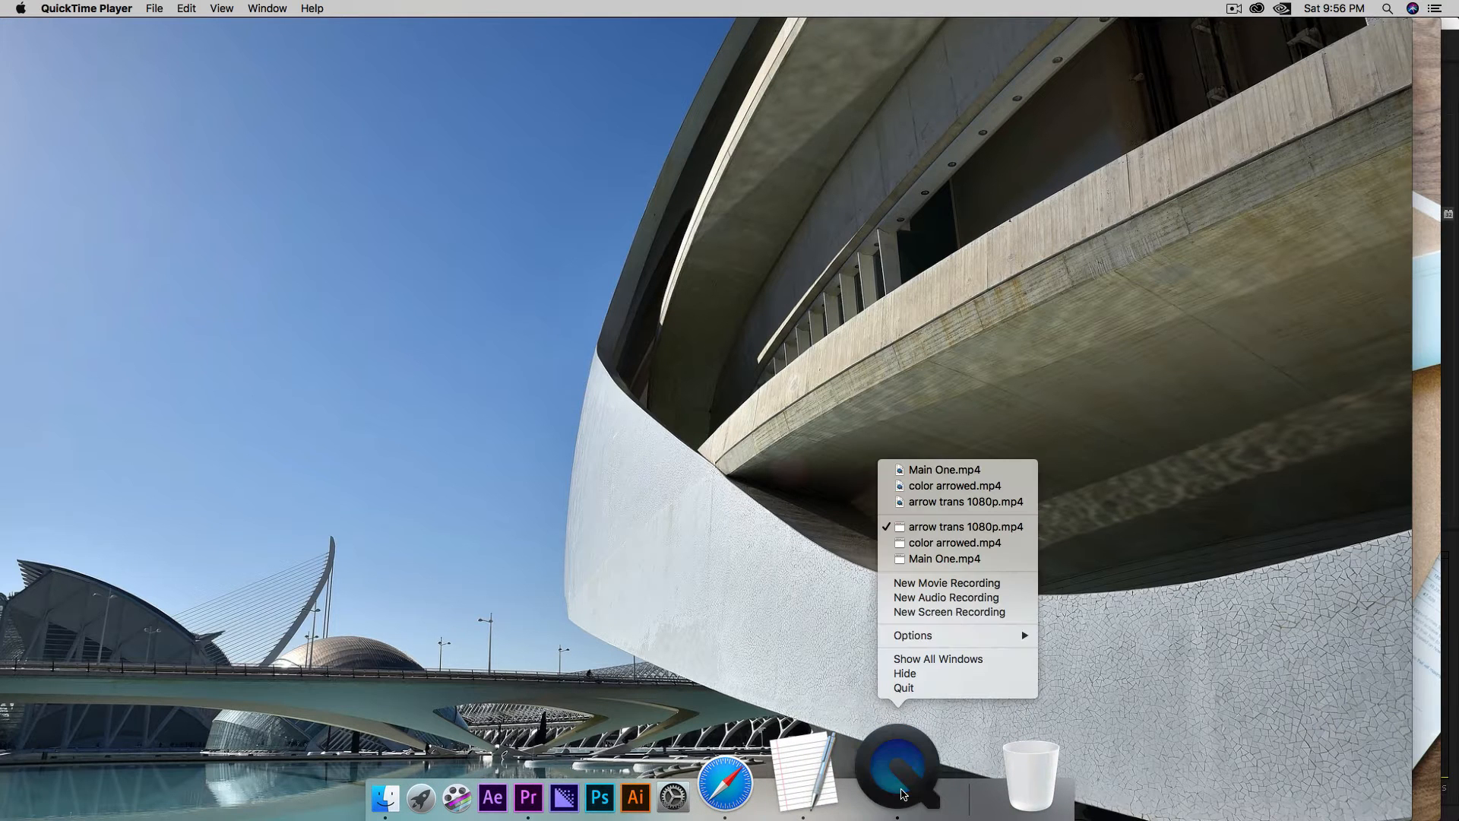
left_click(941, 565)
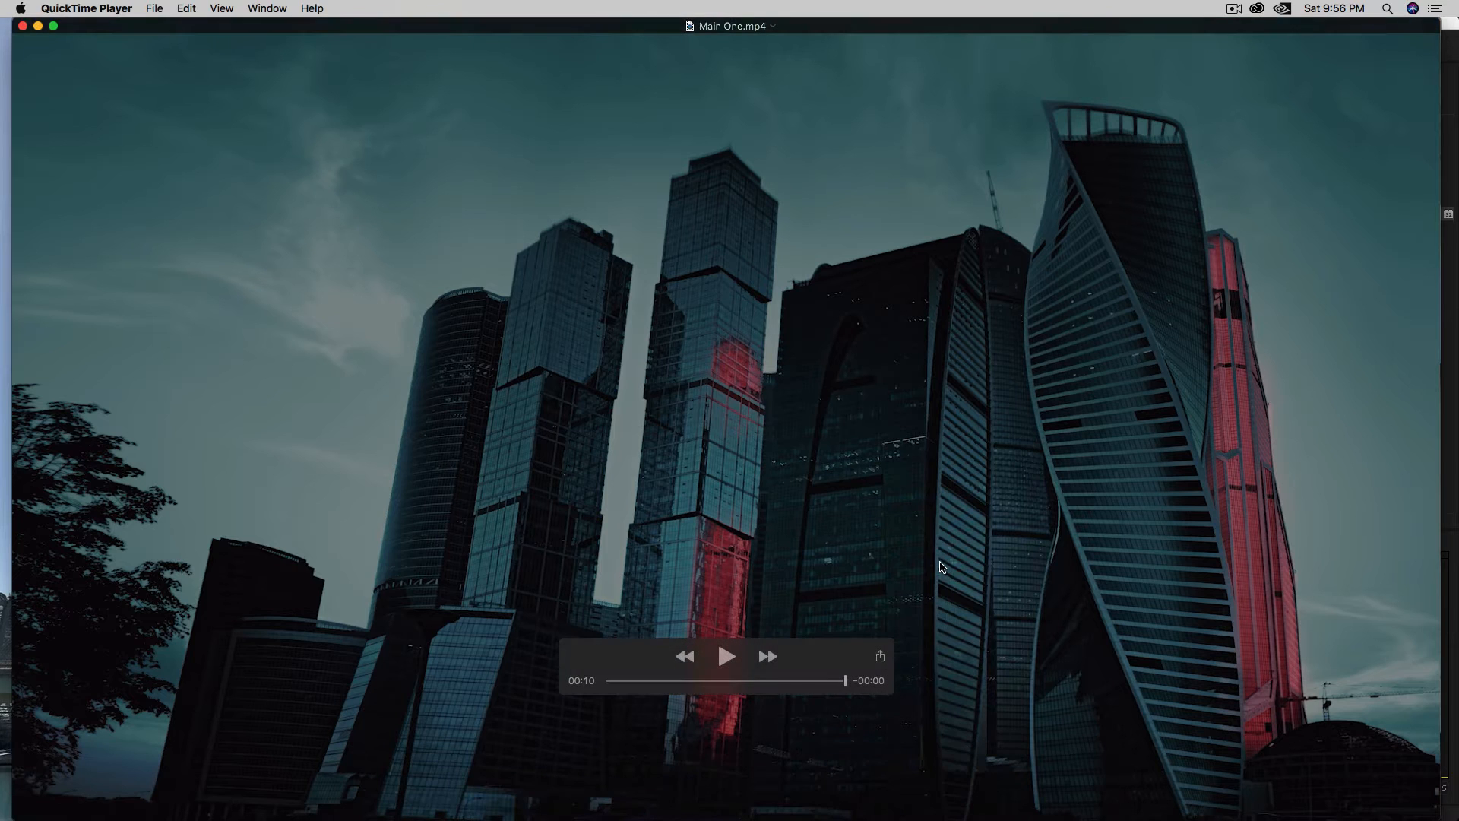
left_click(727, 657)
Switch to Finder and look through the transition folders in video-trans-sets-mov-download.
mouse_move(839, 818)
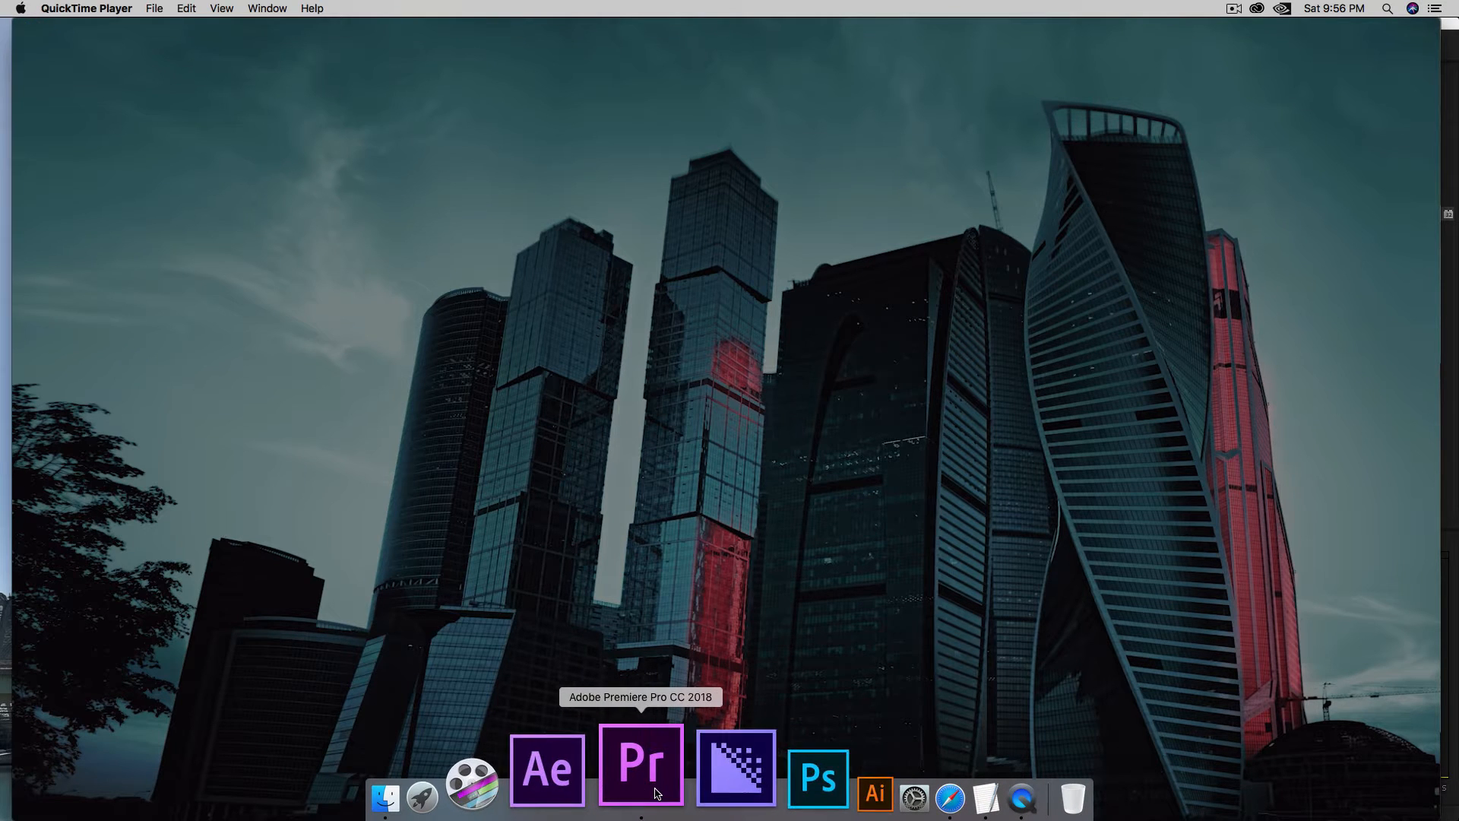
left_click(487, 777)
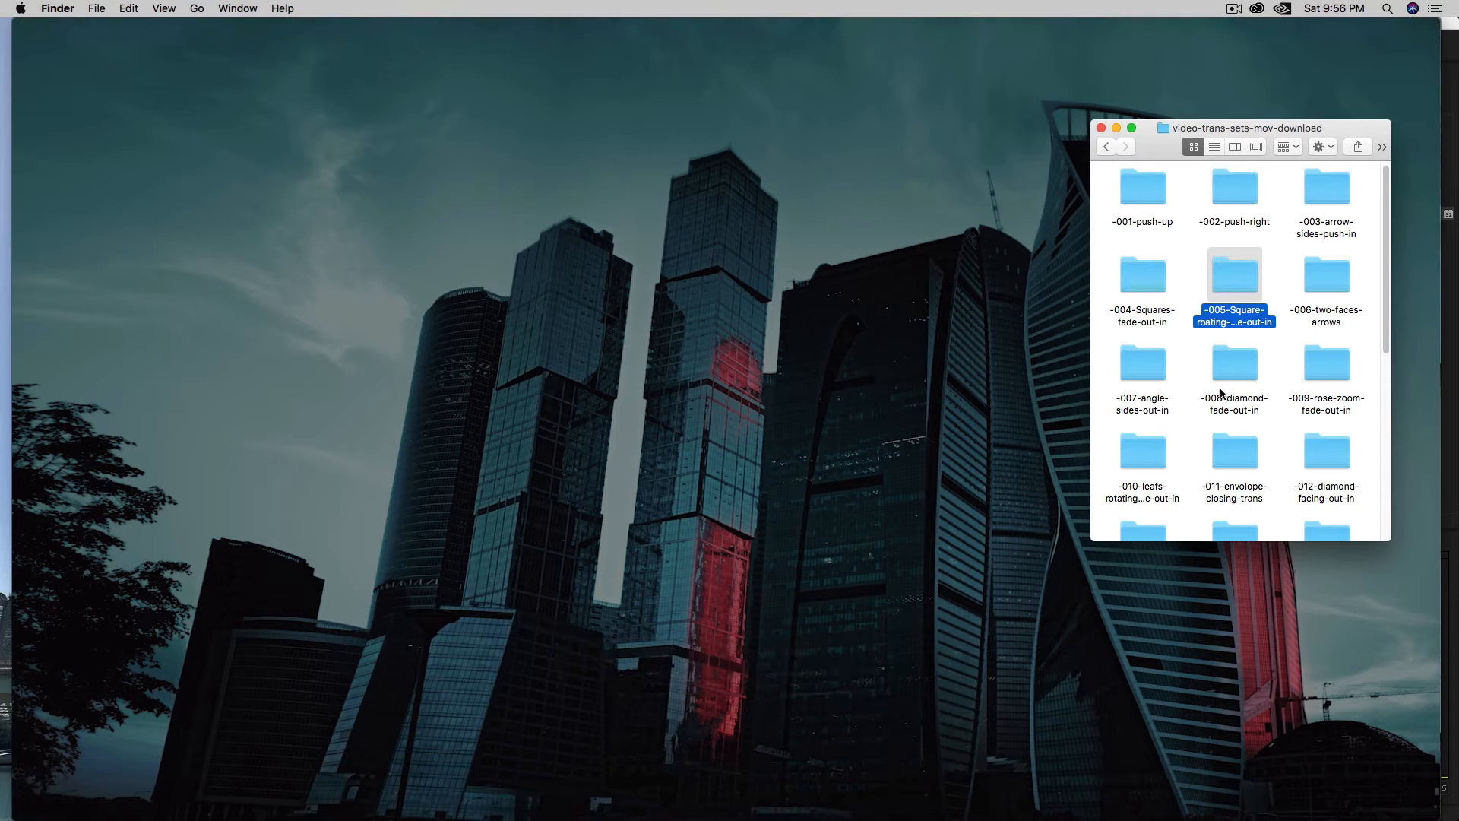
left_click(1274, 366)
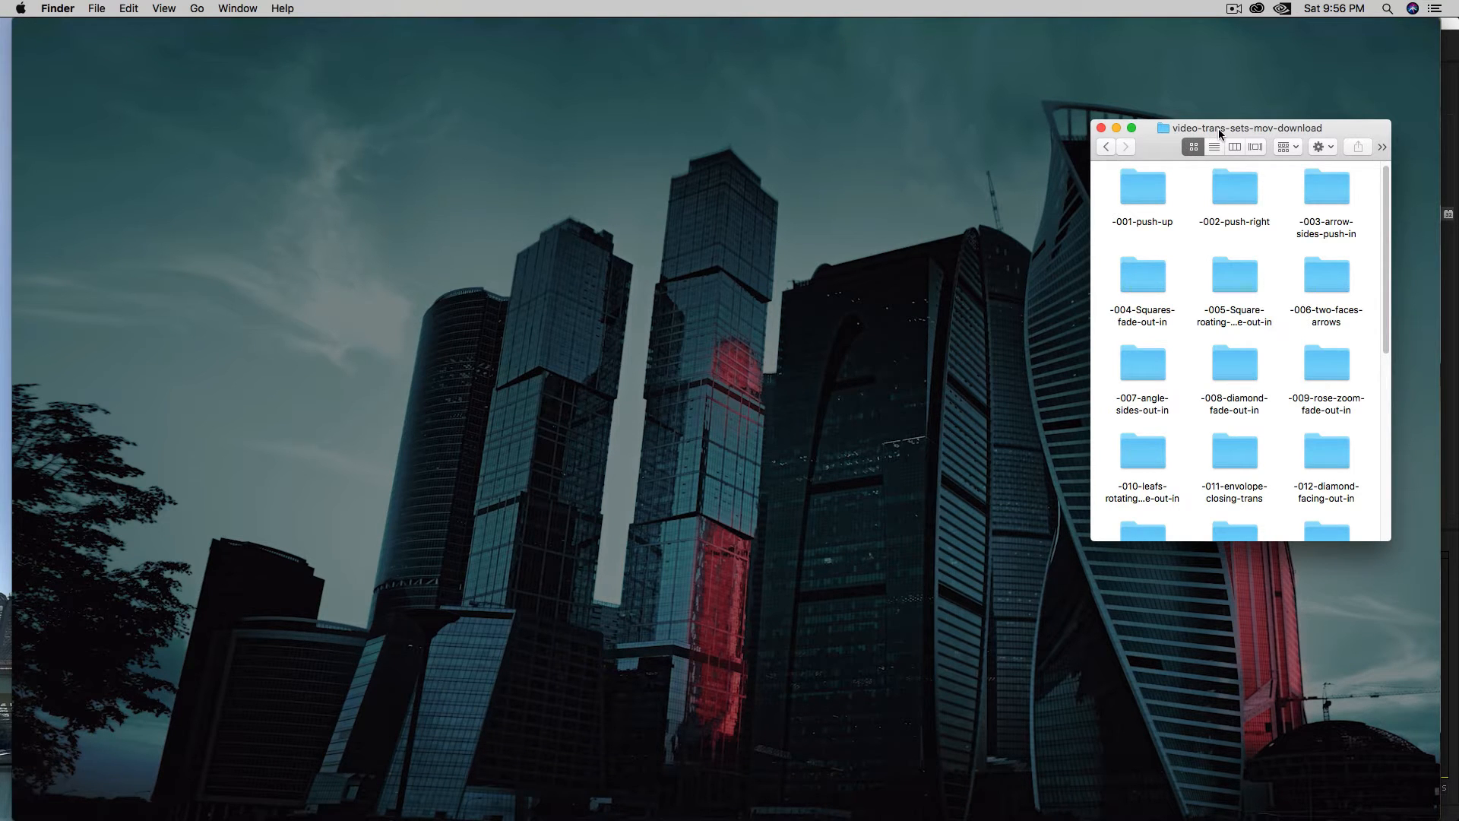
scroll(1275, 337, "down", 3)
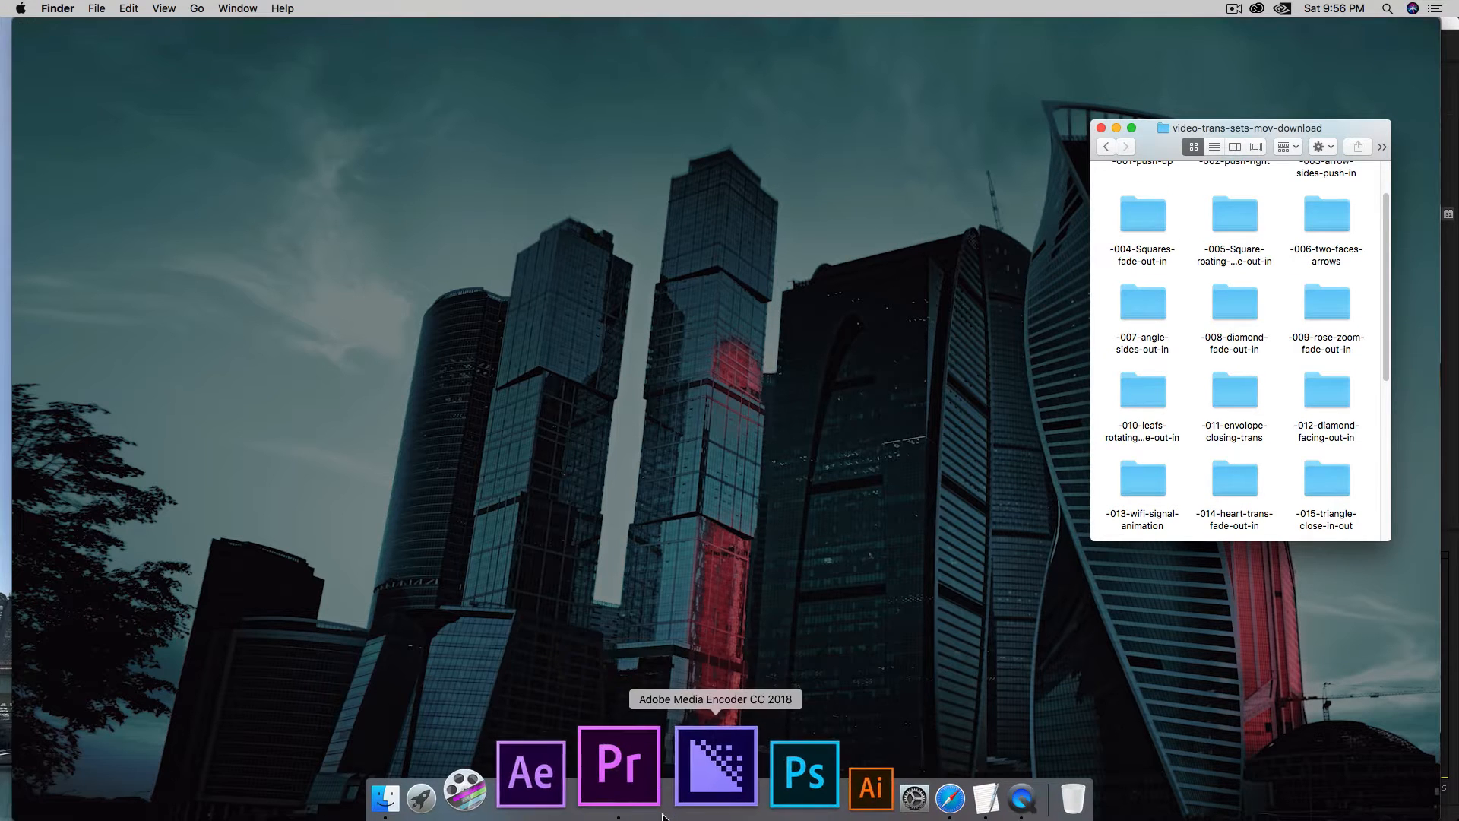
Switch to Premiere Pro, expand the footage bin, and examine its transition folders in the maximized project list.
left_click(650, 794)
left_click(300, 723)
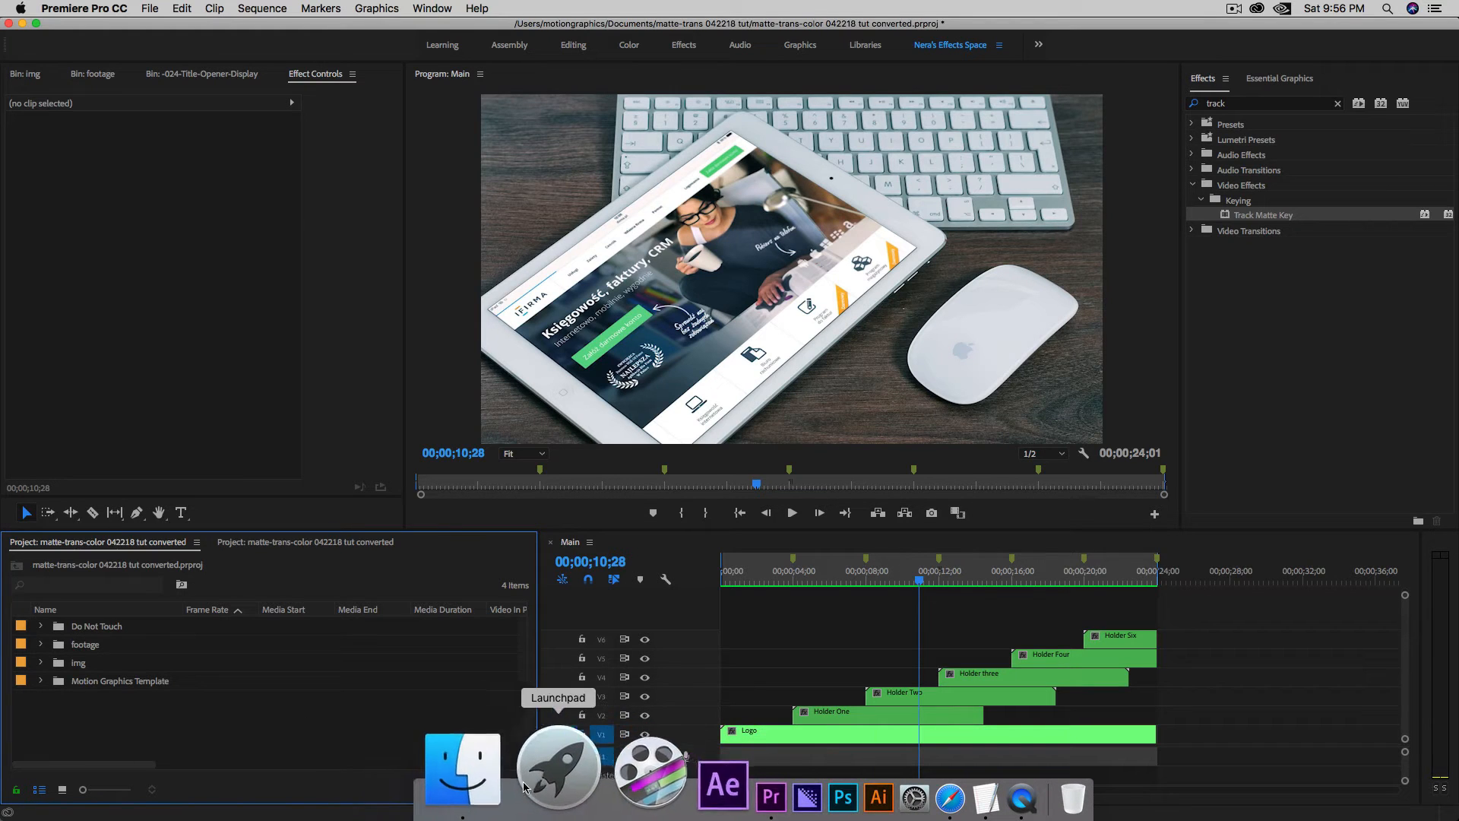
left_click(42, 645)
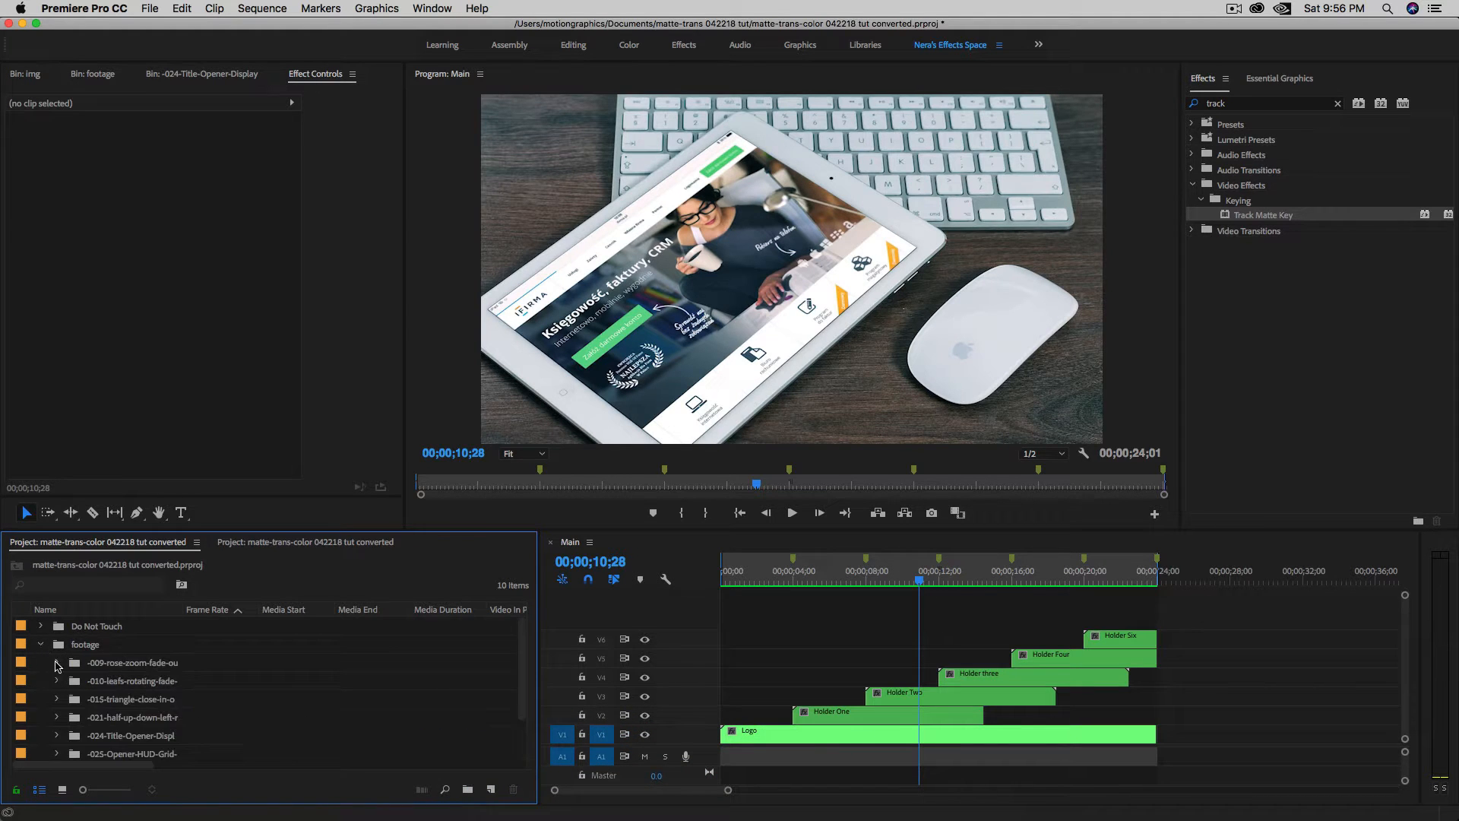
left_click(236, 757)
key("grave")
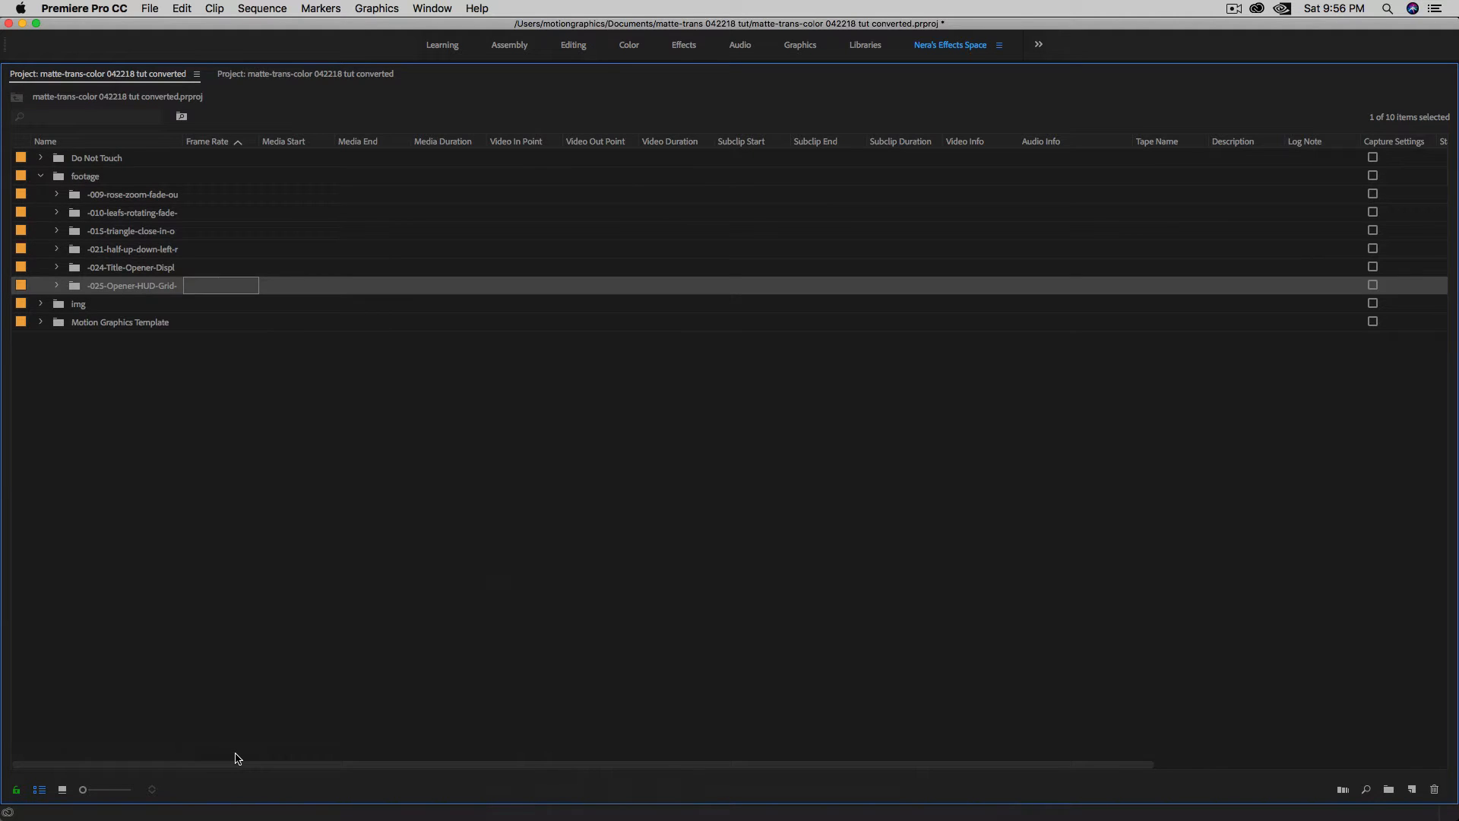
left_click(268, 577)
left_click(124, 199)
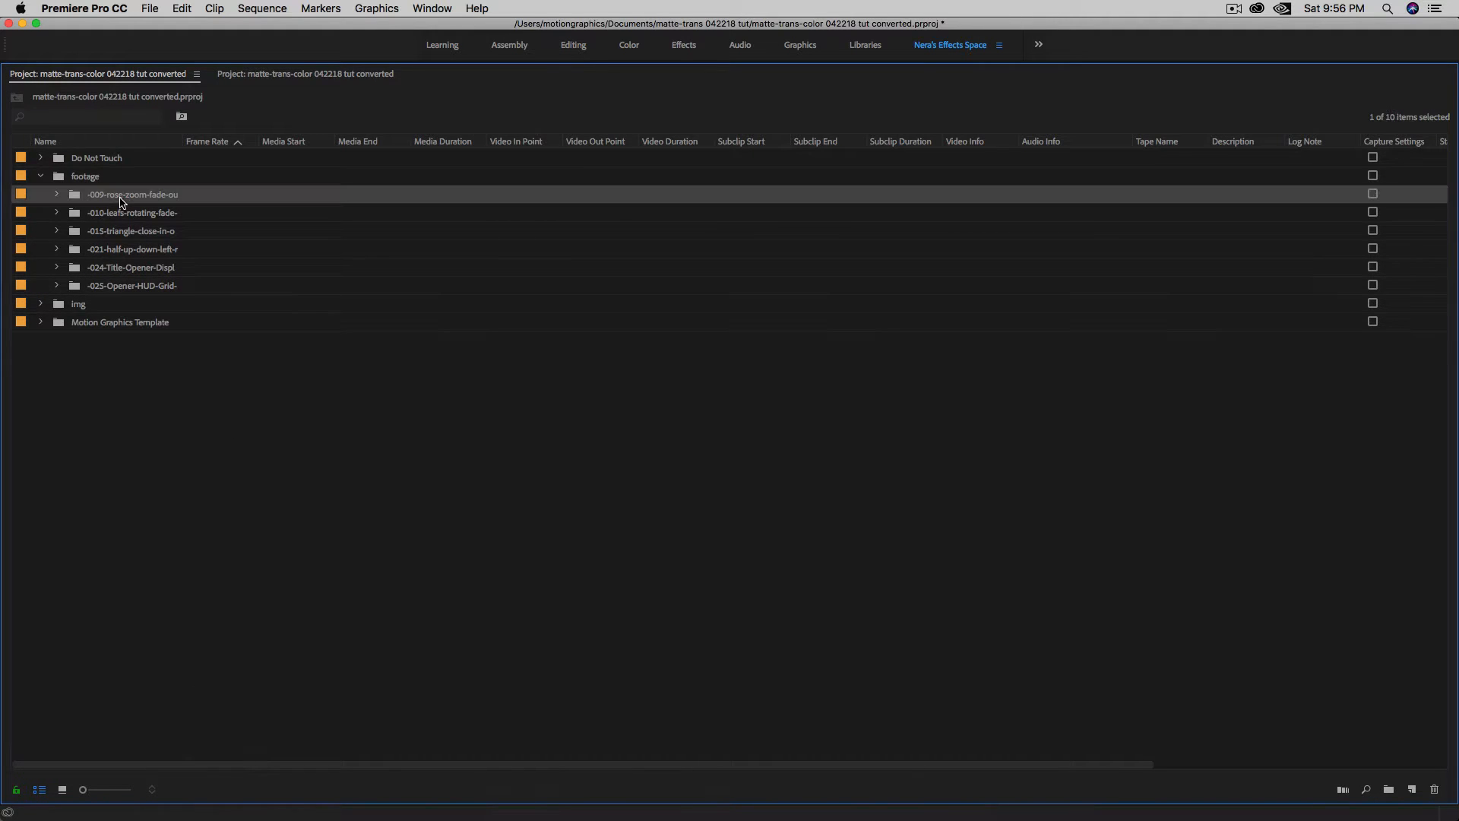
left_click(137, 282)
left_click(137, 281)
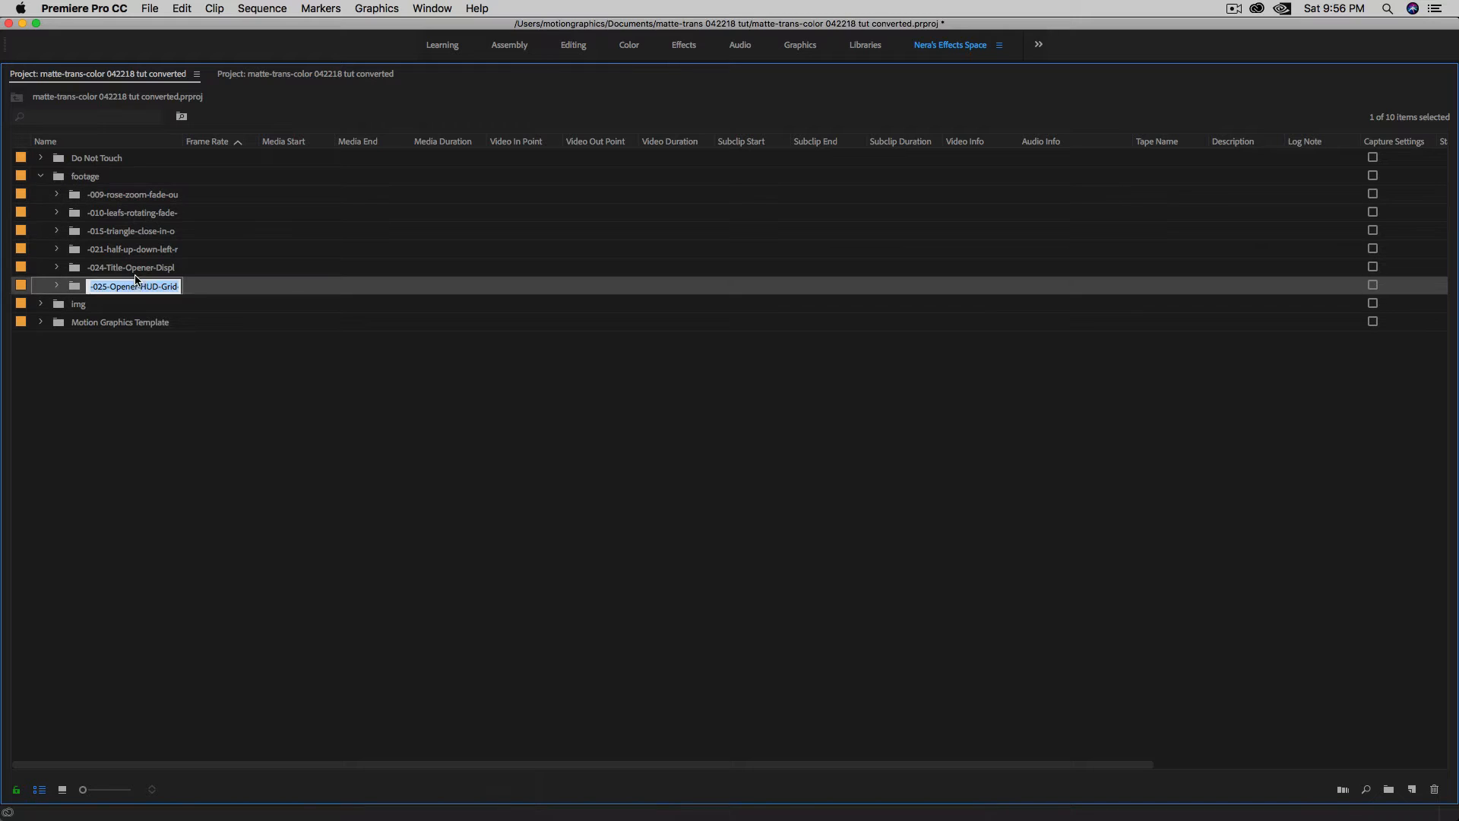
left_click(303, 479)
Compare the project's footage folders with the Finder transition folders, and restore the Premiere Pro workspace layout.
mouse_move(623, 817)
left_click(491, 794)
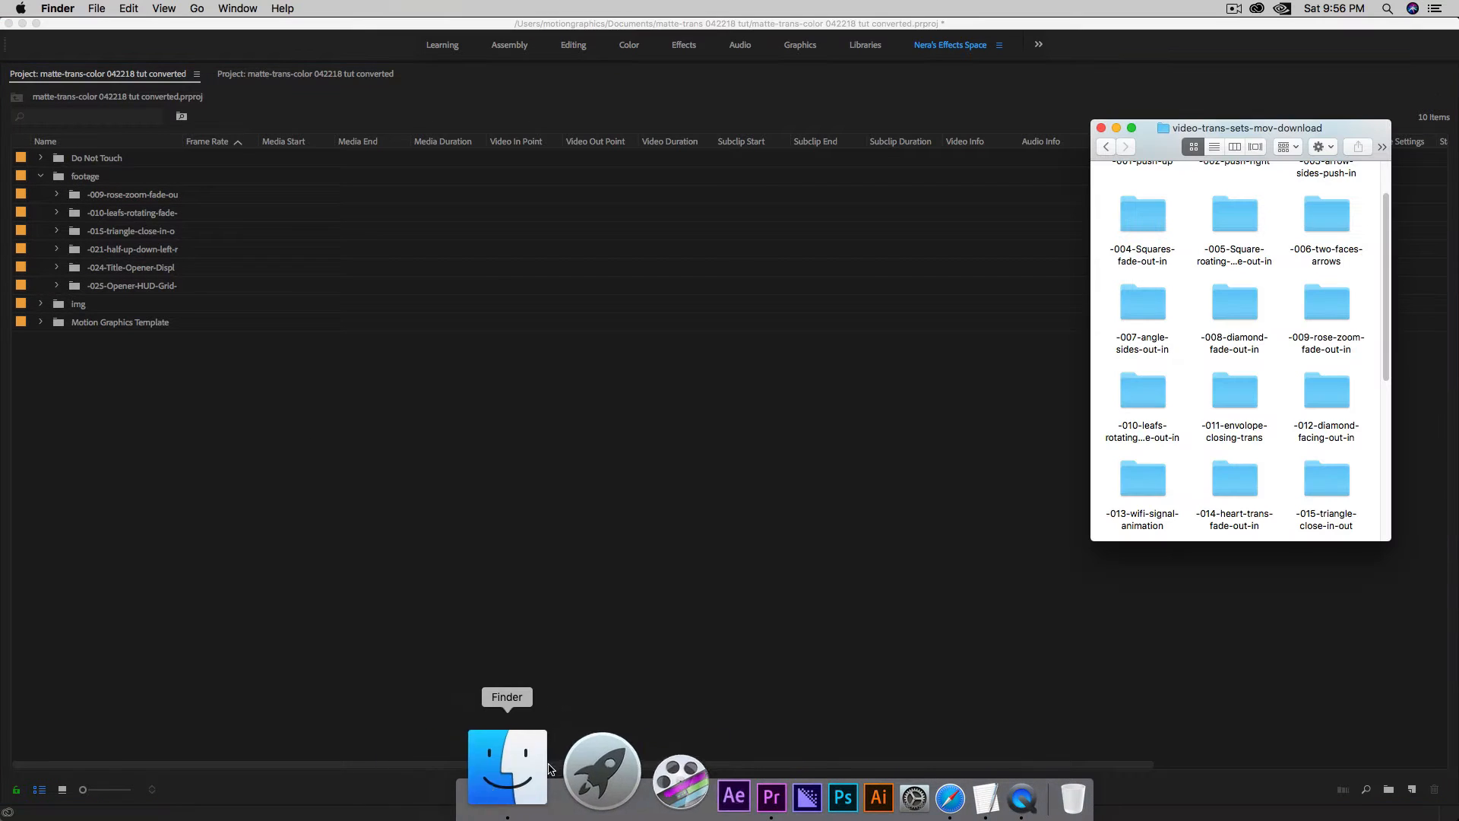
left_click(1154, 320)
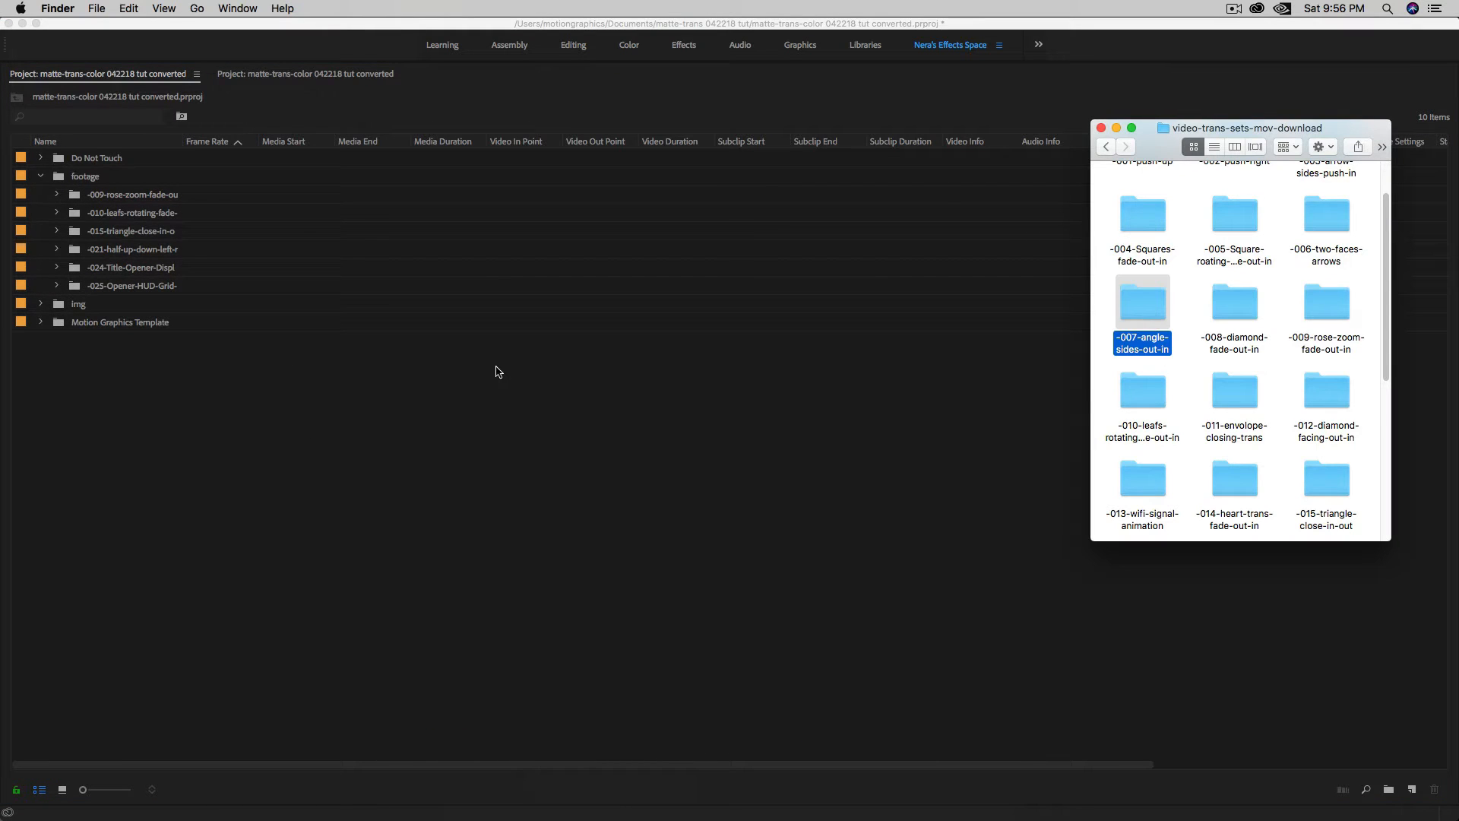
left_click(556, 508)
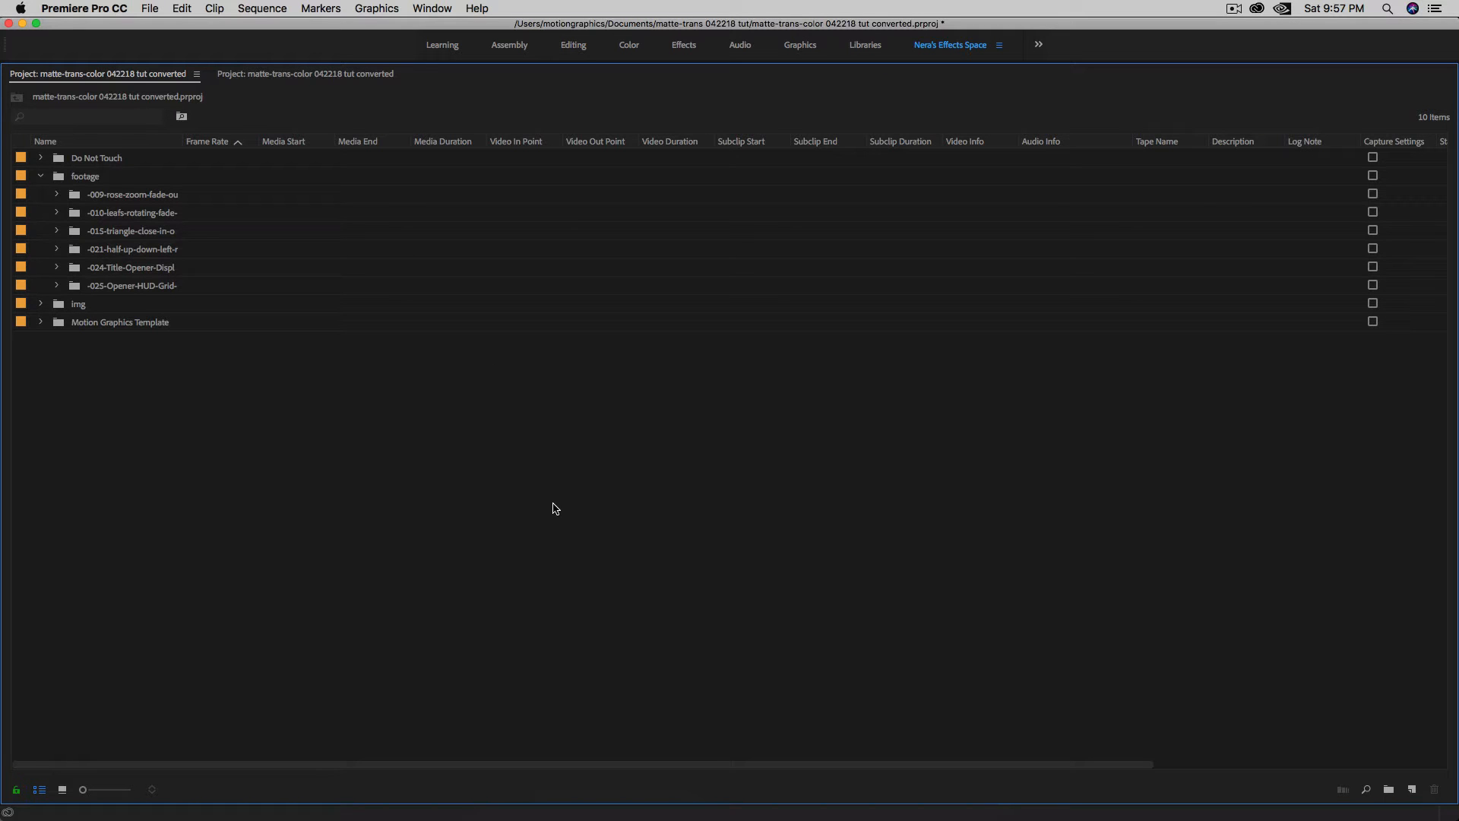
key("grave")
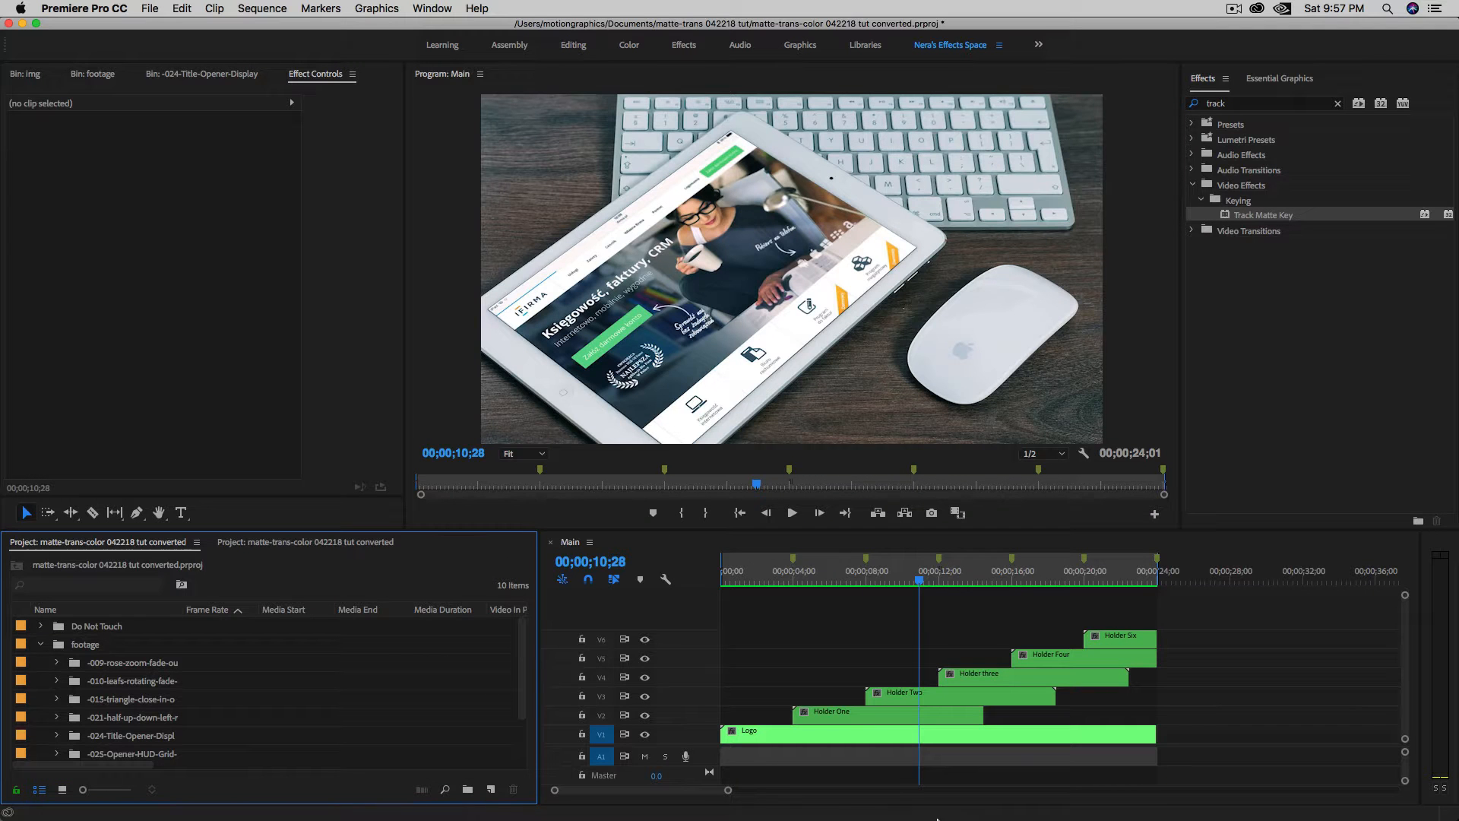
Switch to Safari and look through the Matte Transitions image previews on the Nera Studio site.
left_click(861, 775)
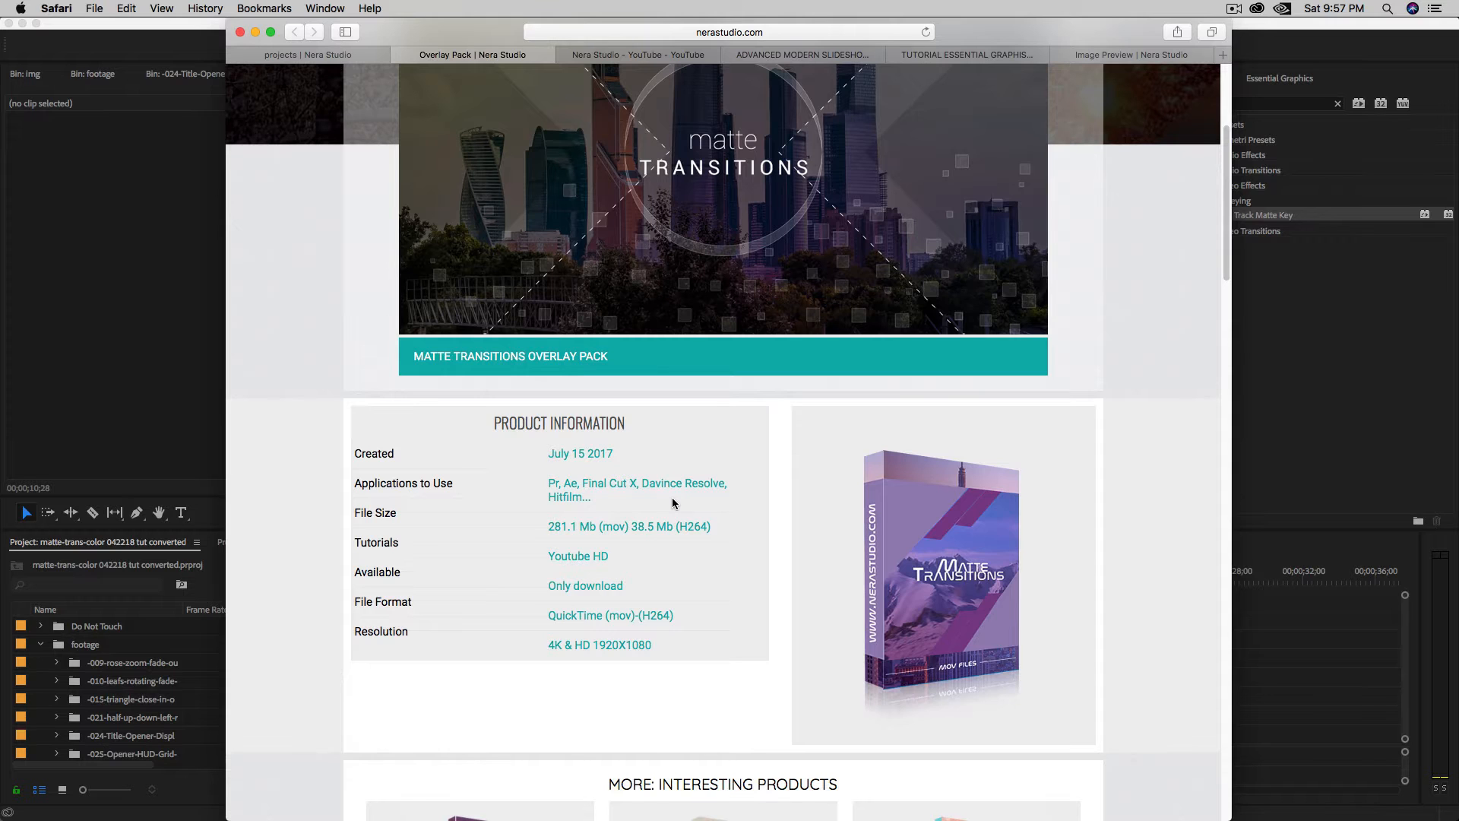
left_click(1115, 57)
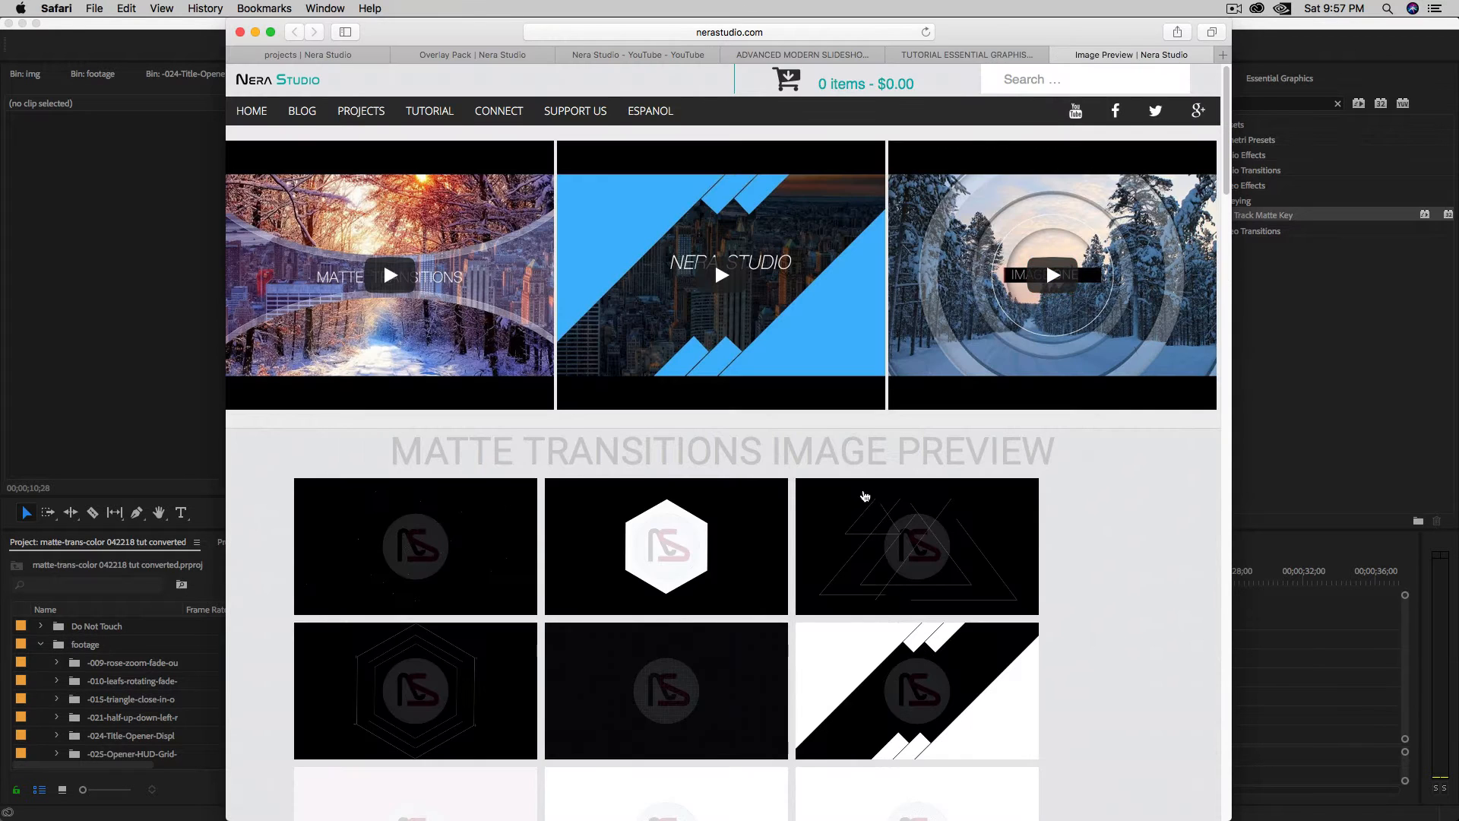
scroll(864, 494, "down", 5)
scroll(843, 442, "down", 5)
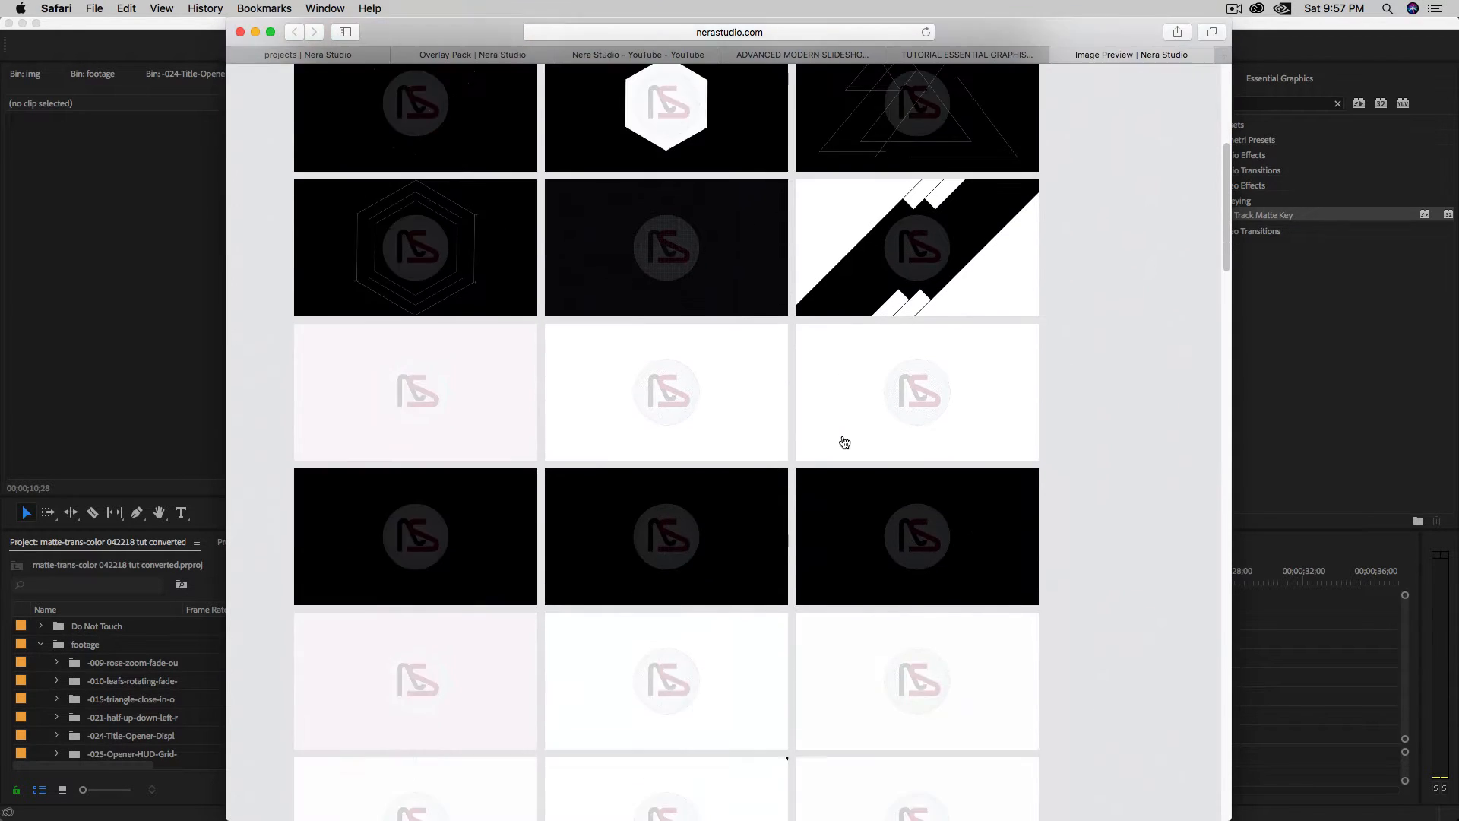
scroll(844, 442, "down", 5)
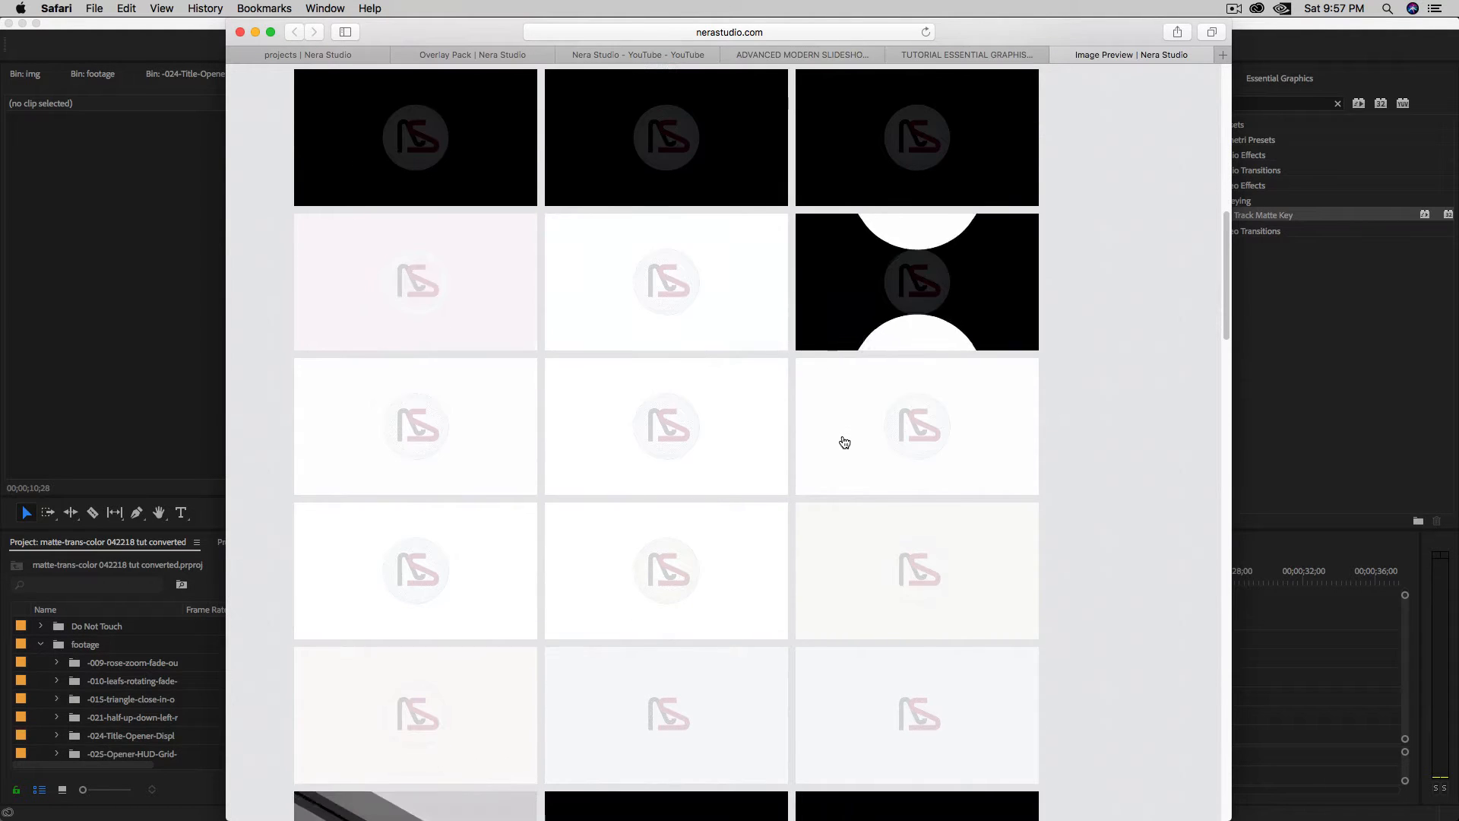
scroll(844, 442, "down", 8)
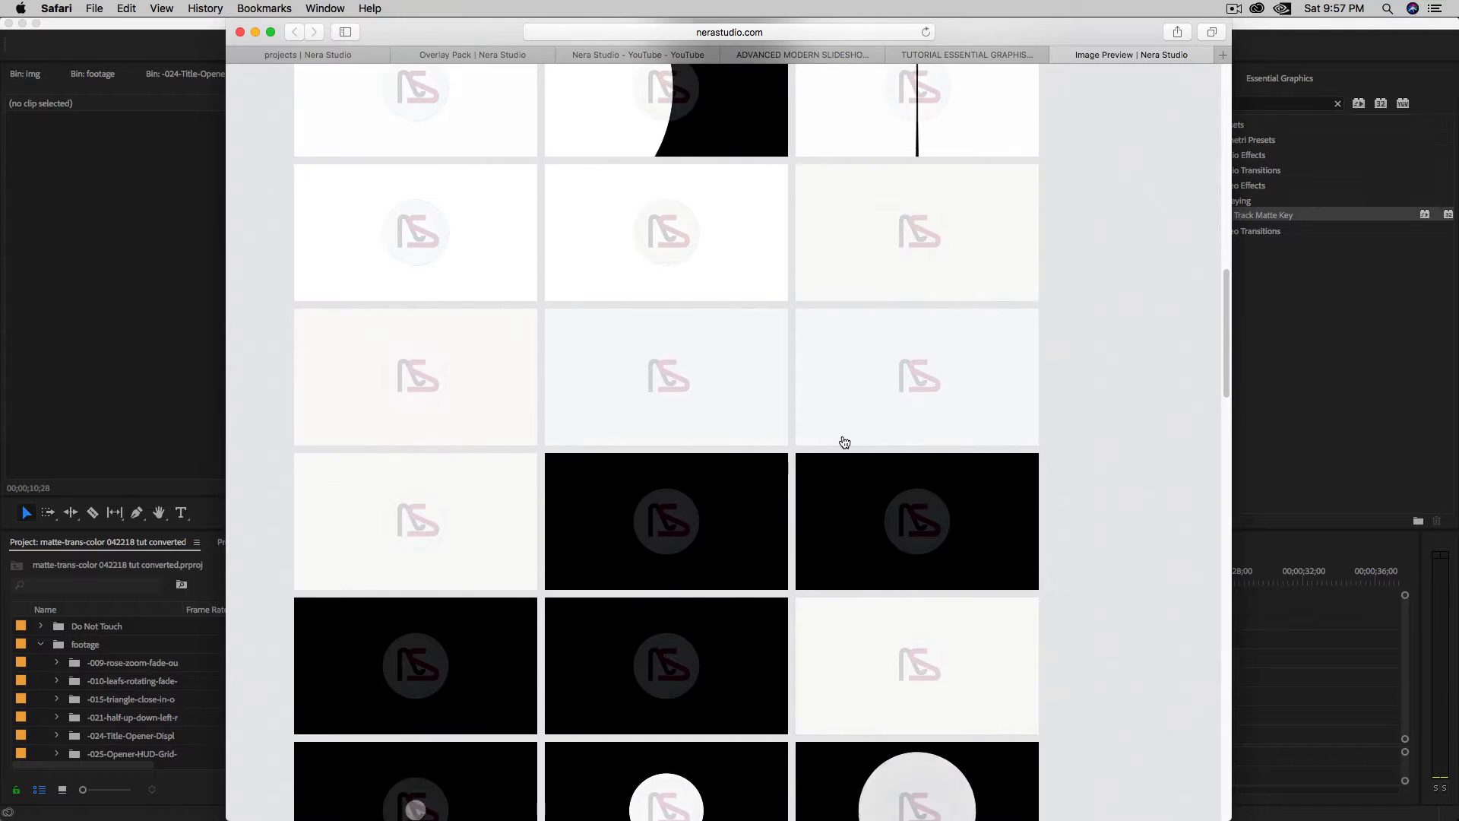
Return to Premiere Pro, collapse the footage bin, and create a DSLR 1080p30 sequence named Holder One.
left_click(97, 327)
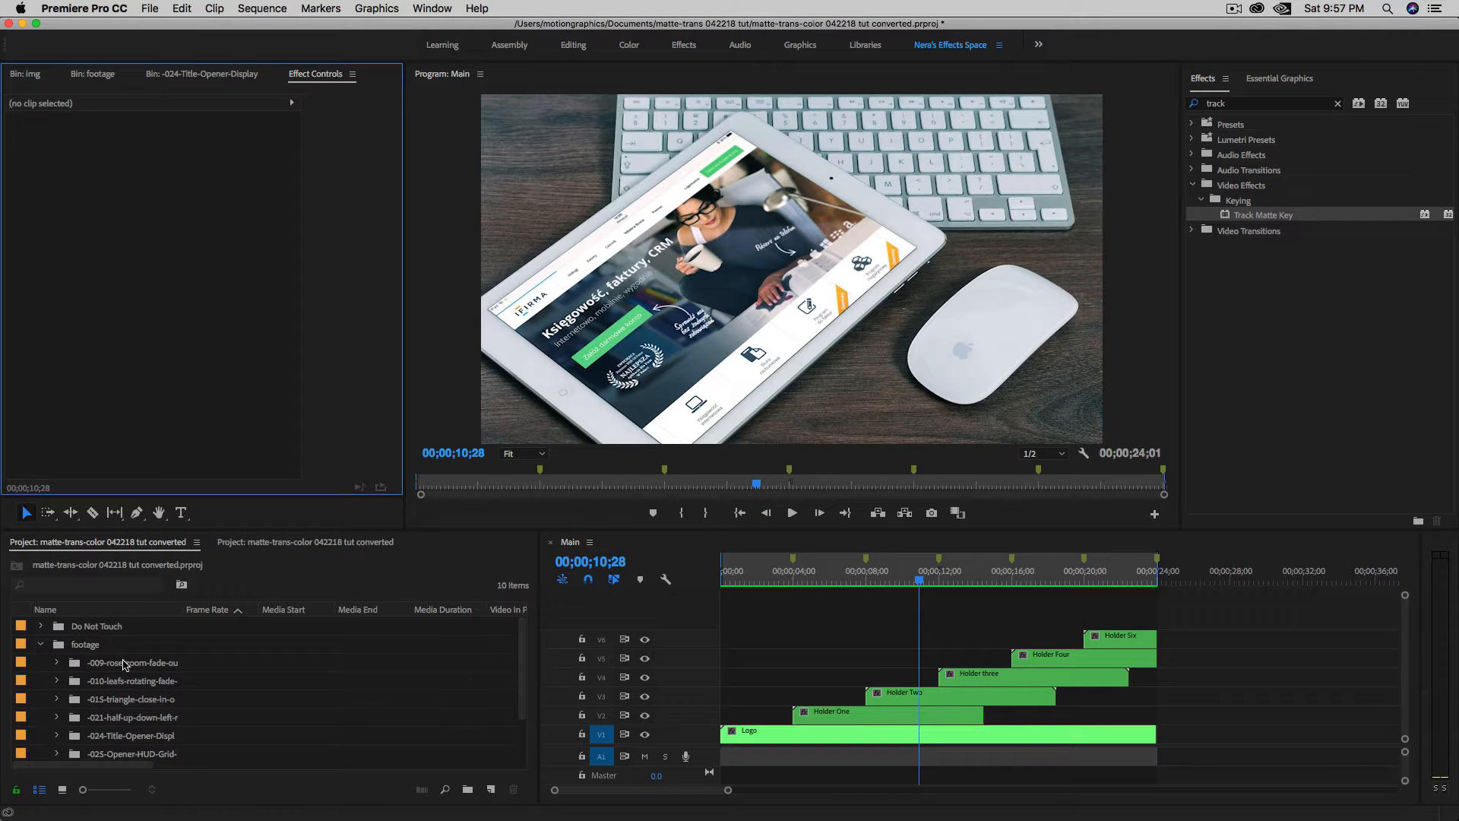
left_click(40, 645)
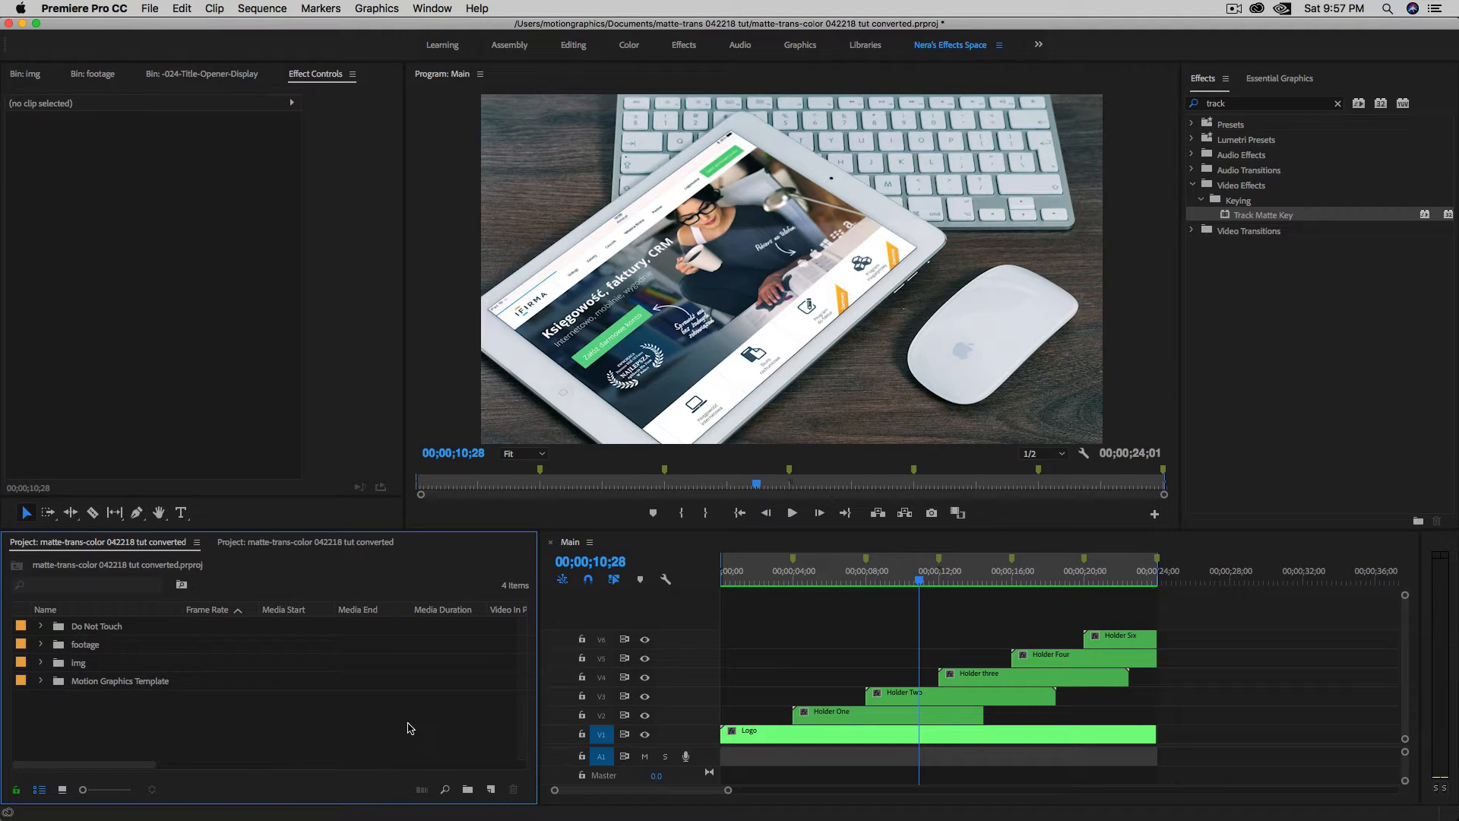
key("super+n")
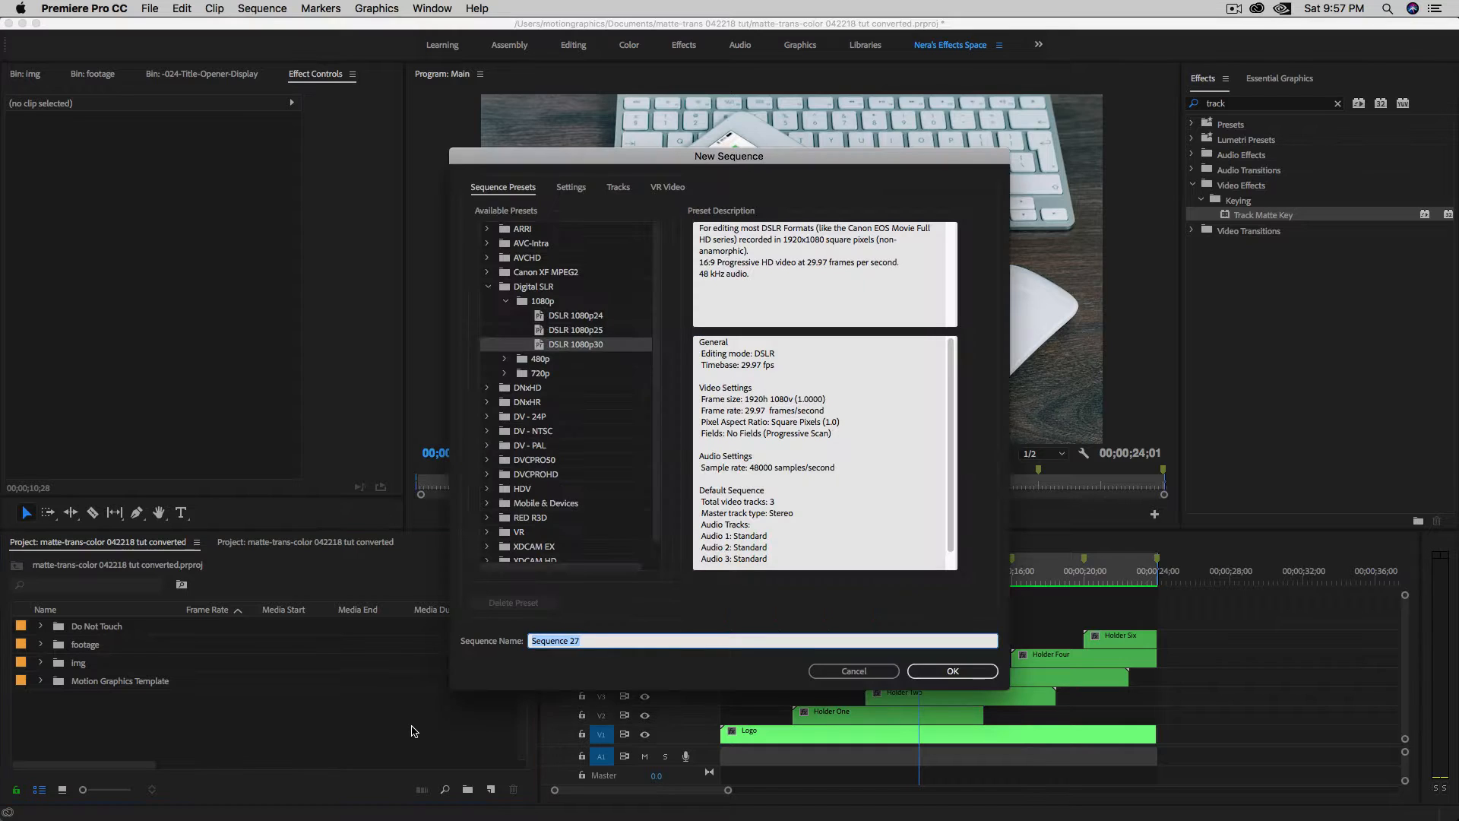
type("Holder One")
left_click(944, 672)
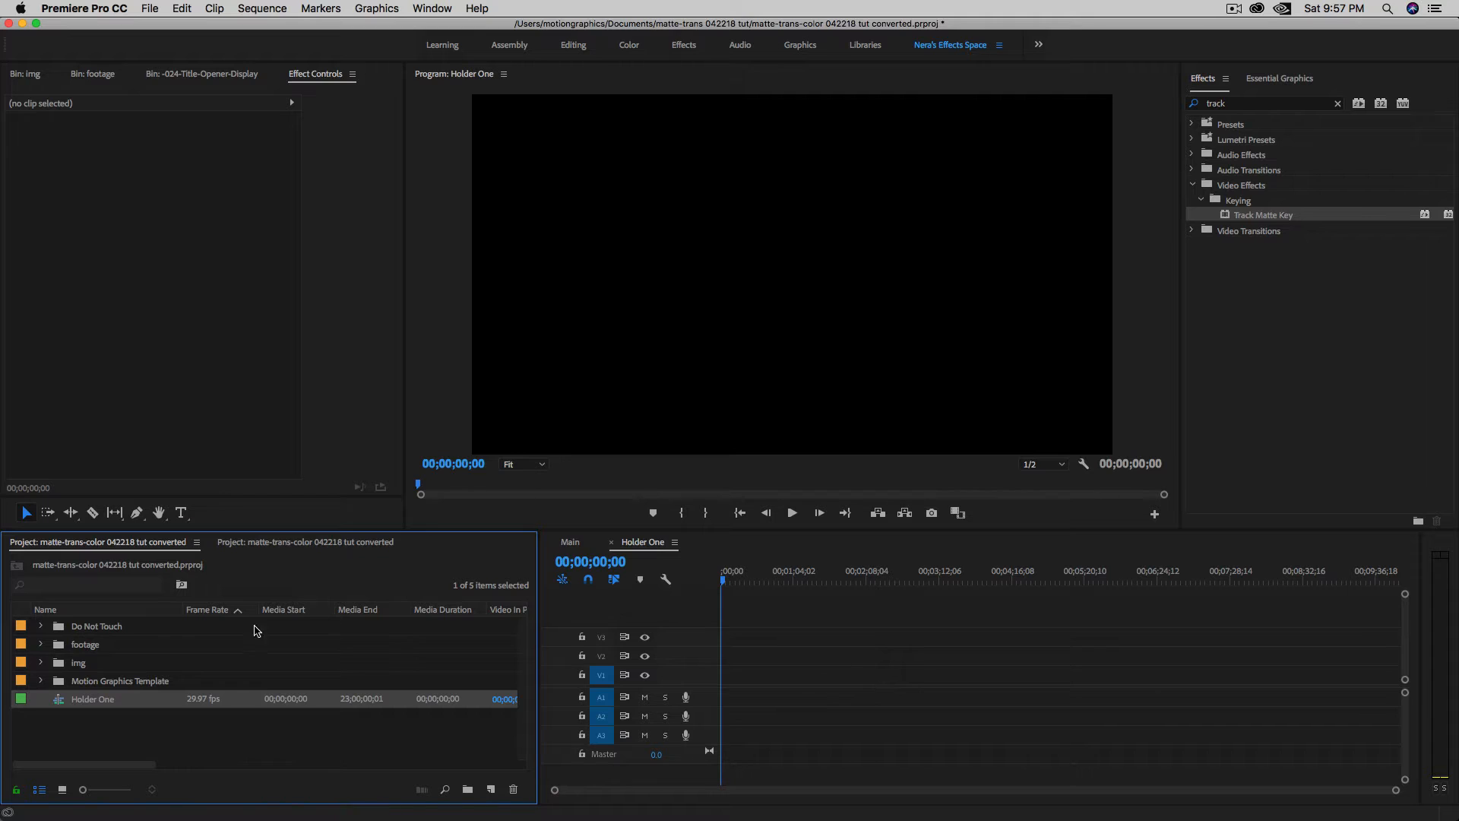
Place -024-Arrow-Mask-facing-Left-Right.mov from the -024-Title-Opener-Display bin at the start of V1, keeping the sequence settings, and cue the playhead to 00;00;00;19.
left_click(42, 645)
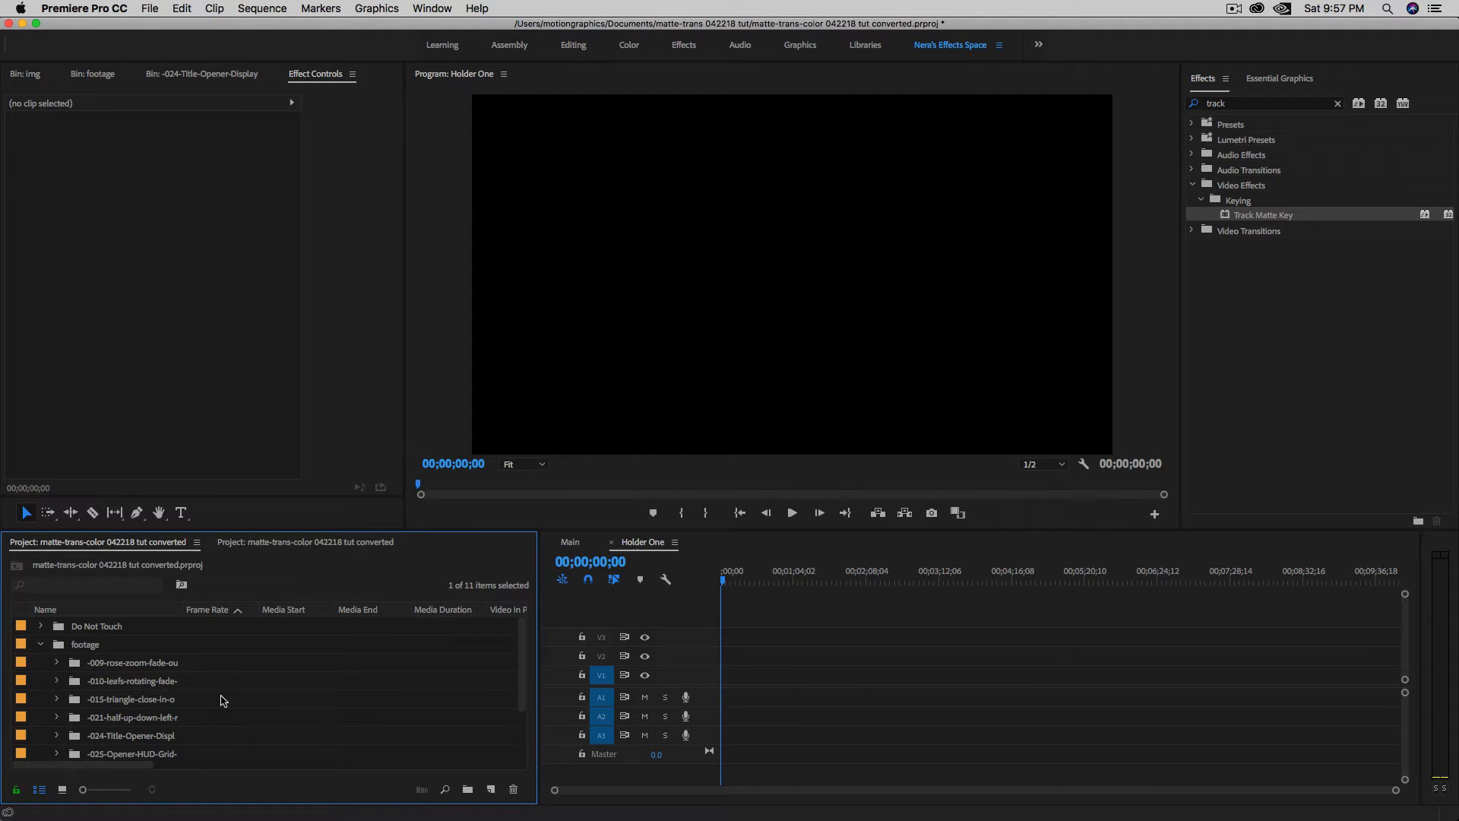
scroll(223, 700, "down", 2)
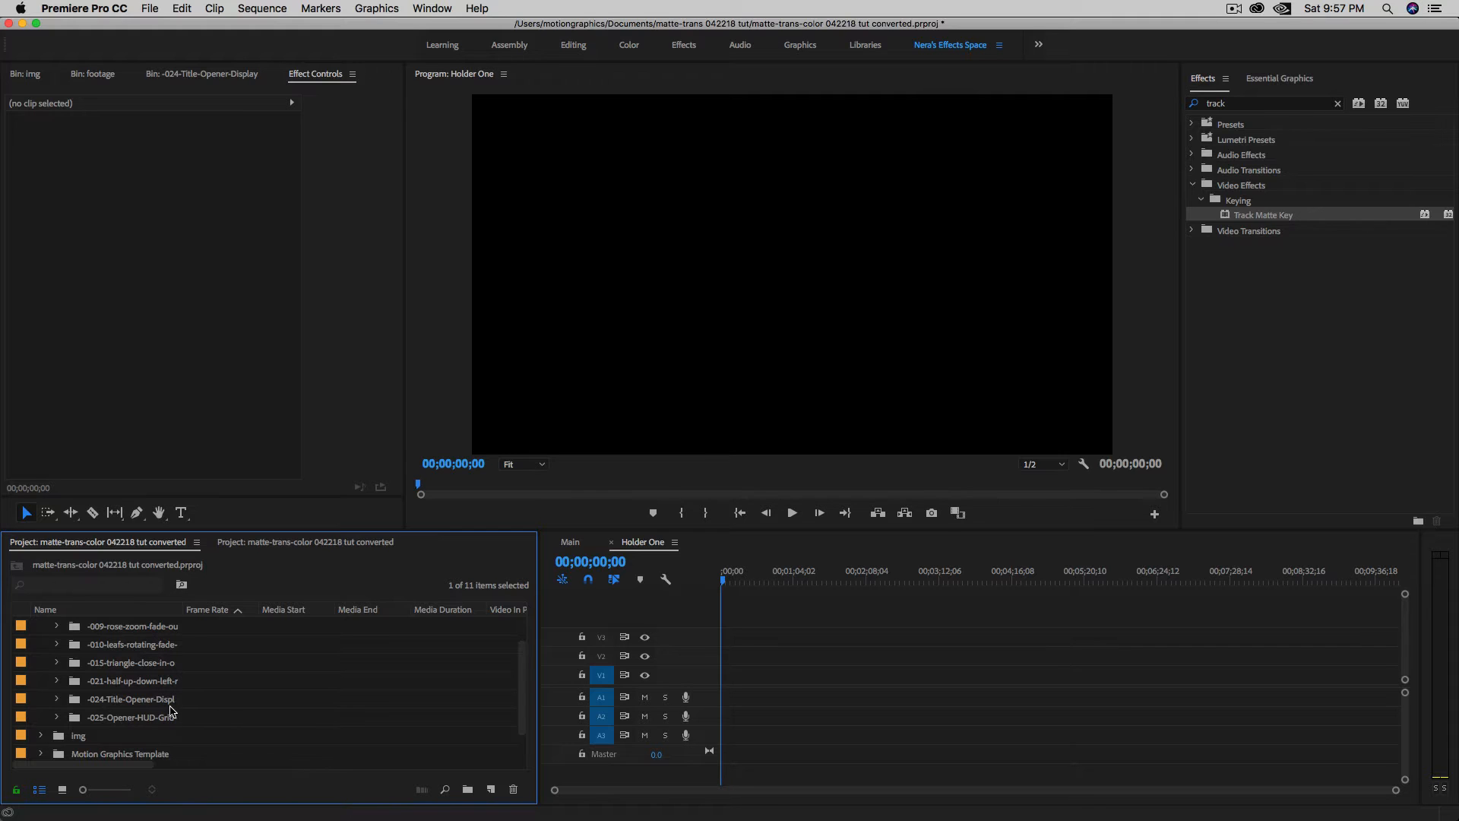
left_click(185, 76)
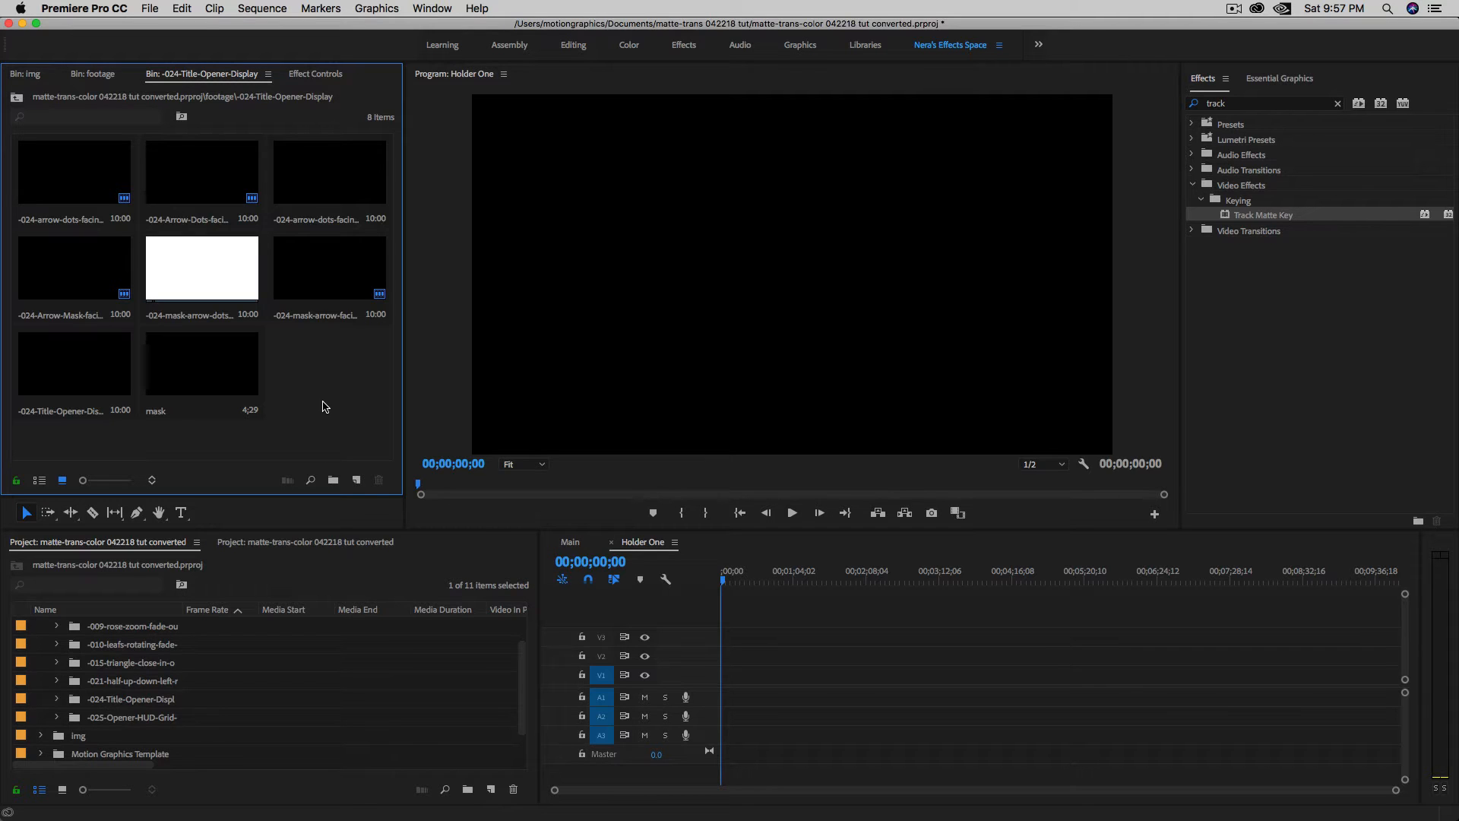
left_click(67, 274)
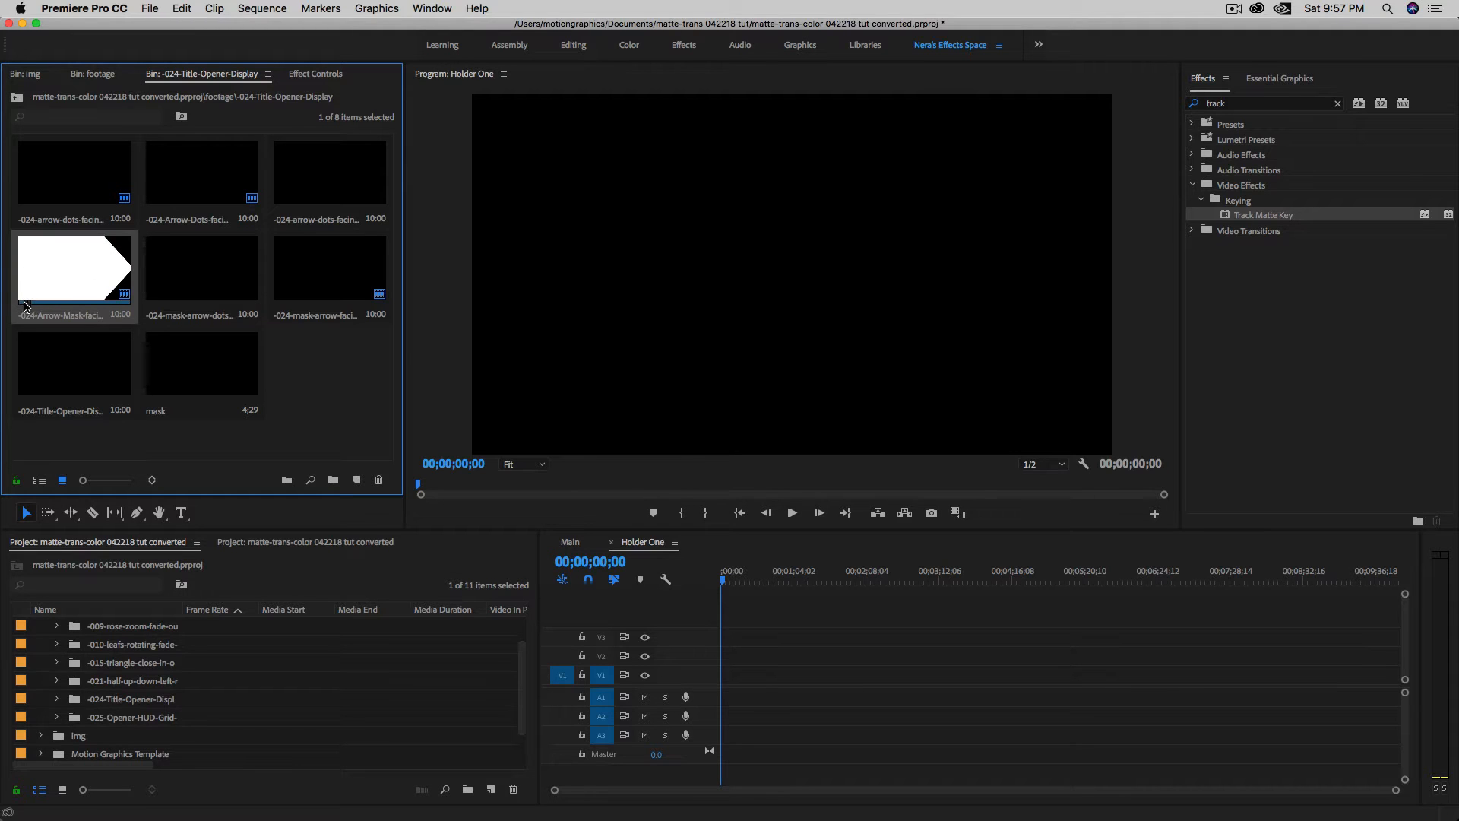
left_click_drag(55, 278, 710, 659)
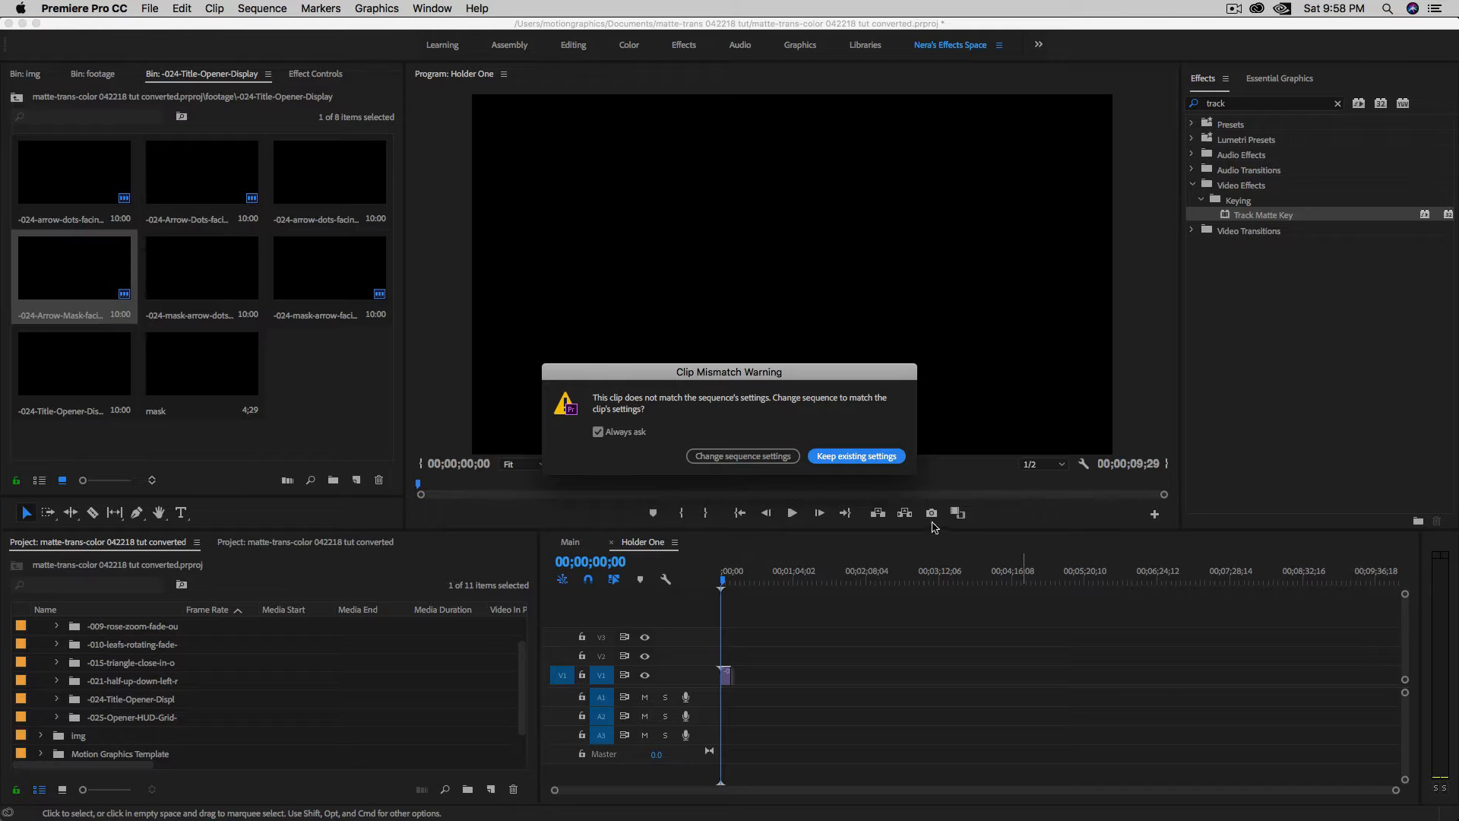
left_click(856, 456)
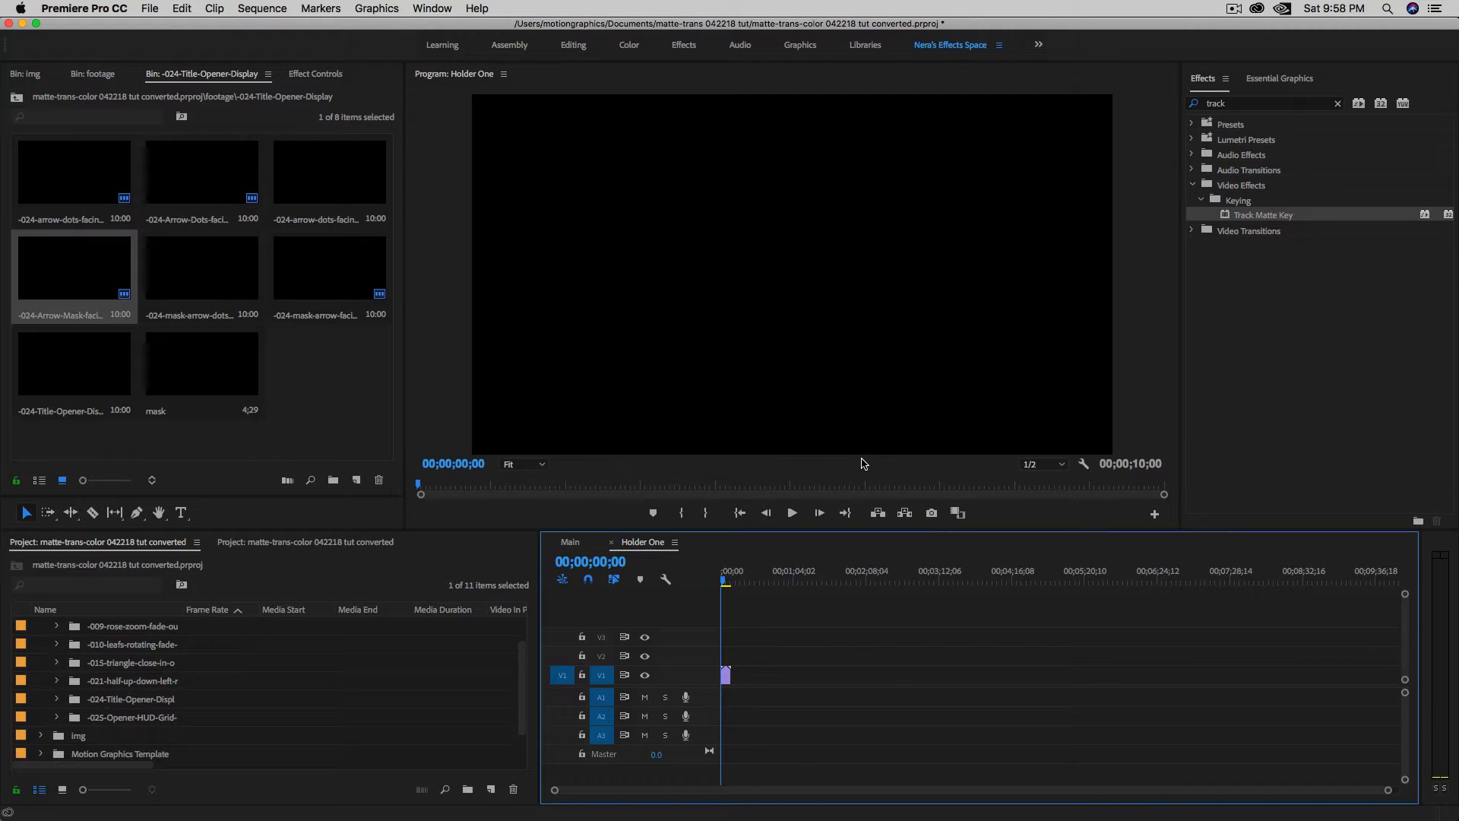
key("=")
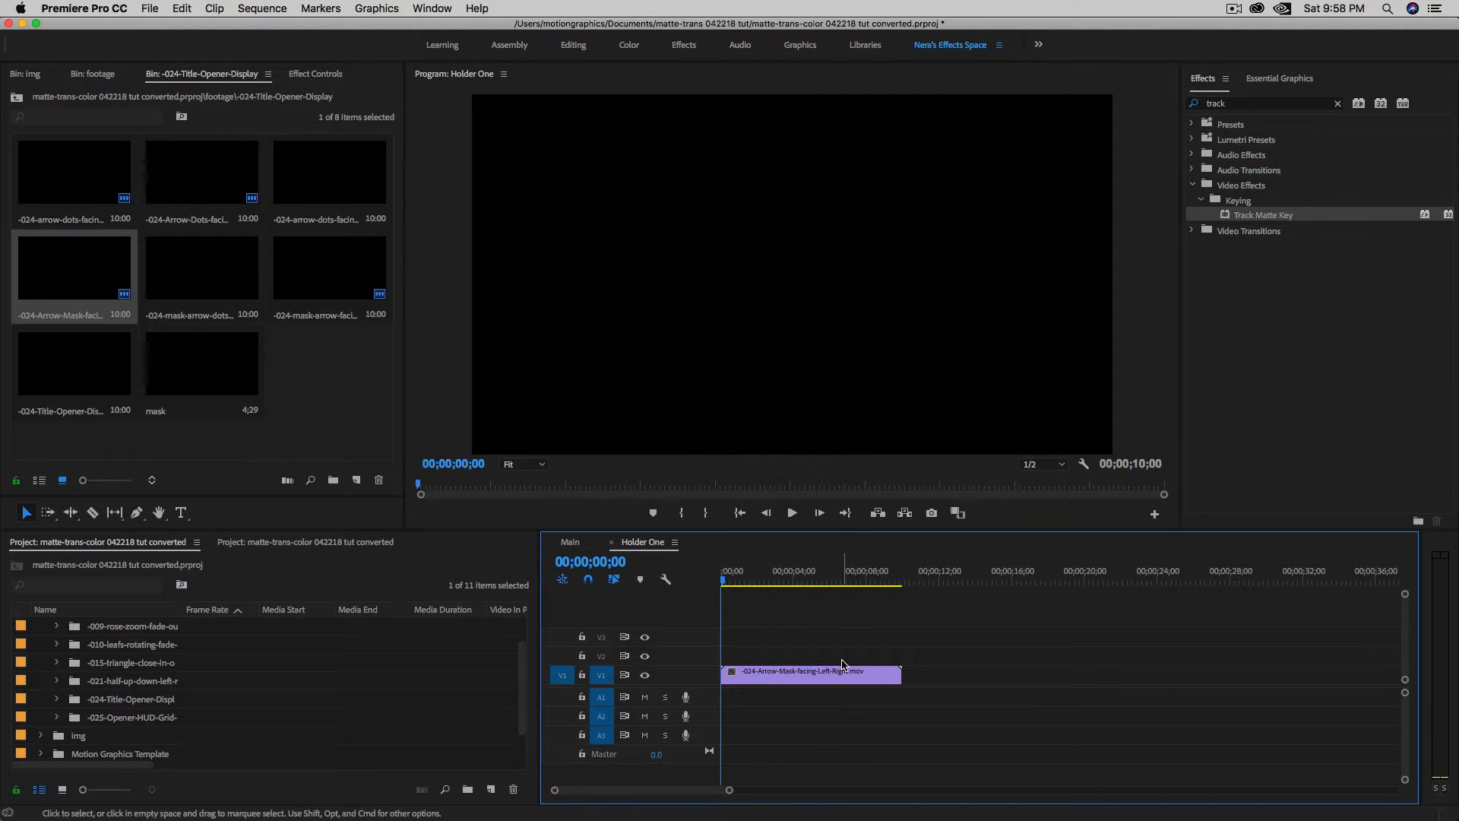
left_click(732, 572)
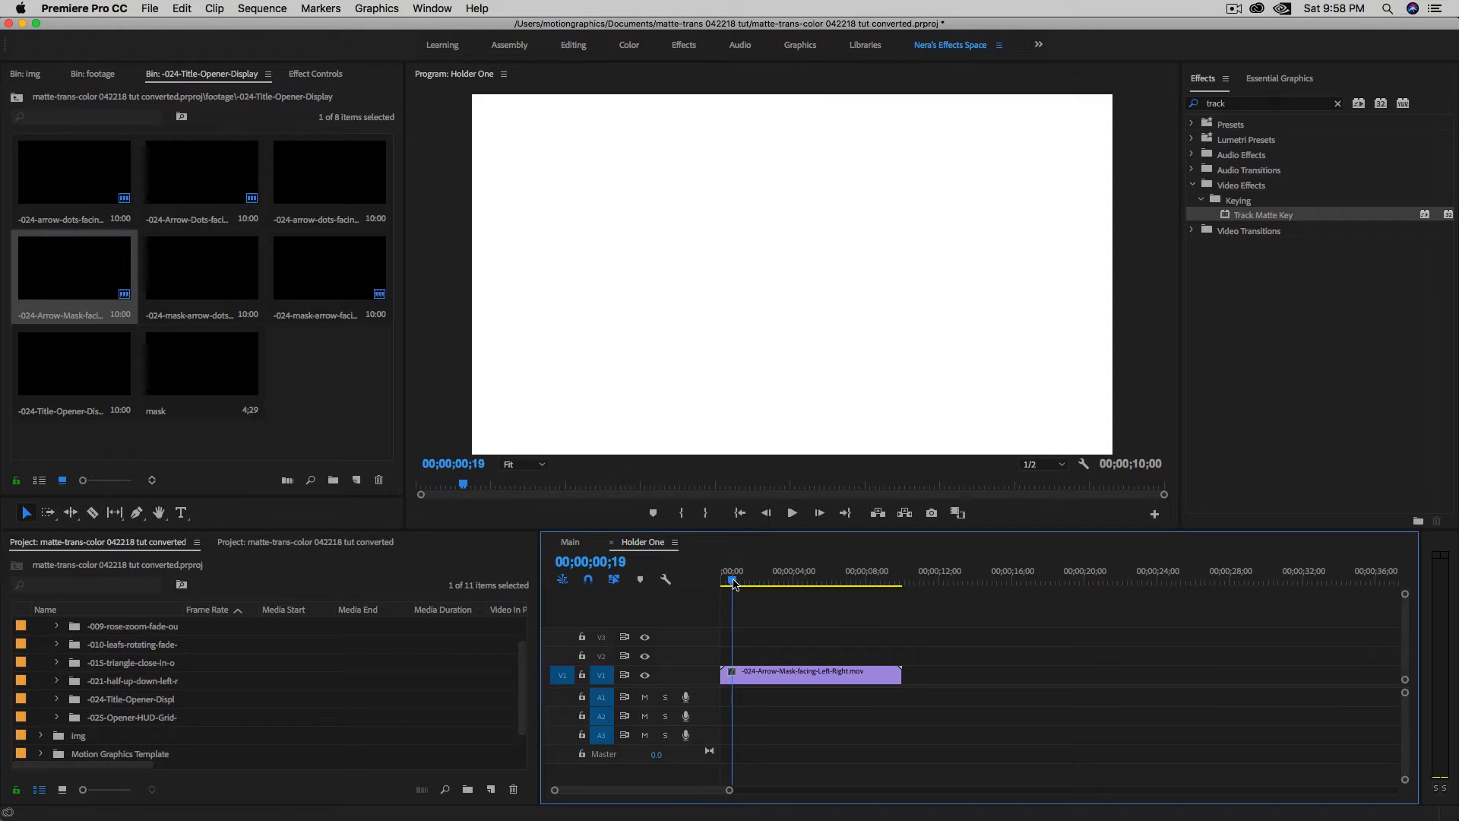
Set the scale of the arrow mask clip on V1 to 50 and cue the playhead to 00;00;00;20.
left_click(816, 674)
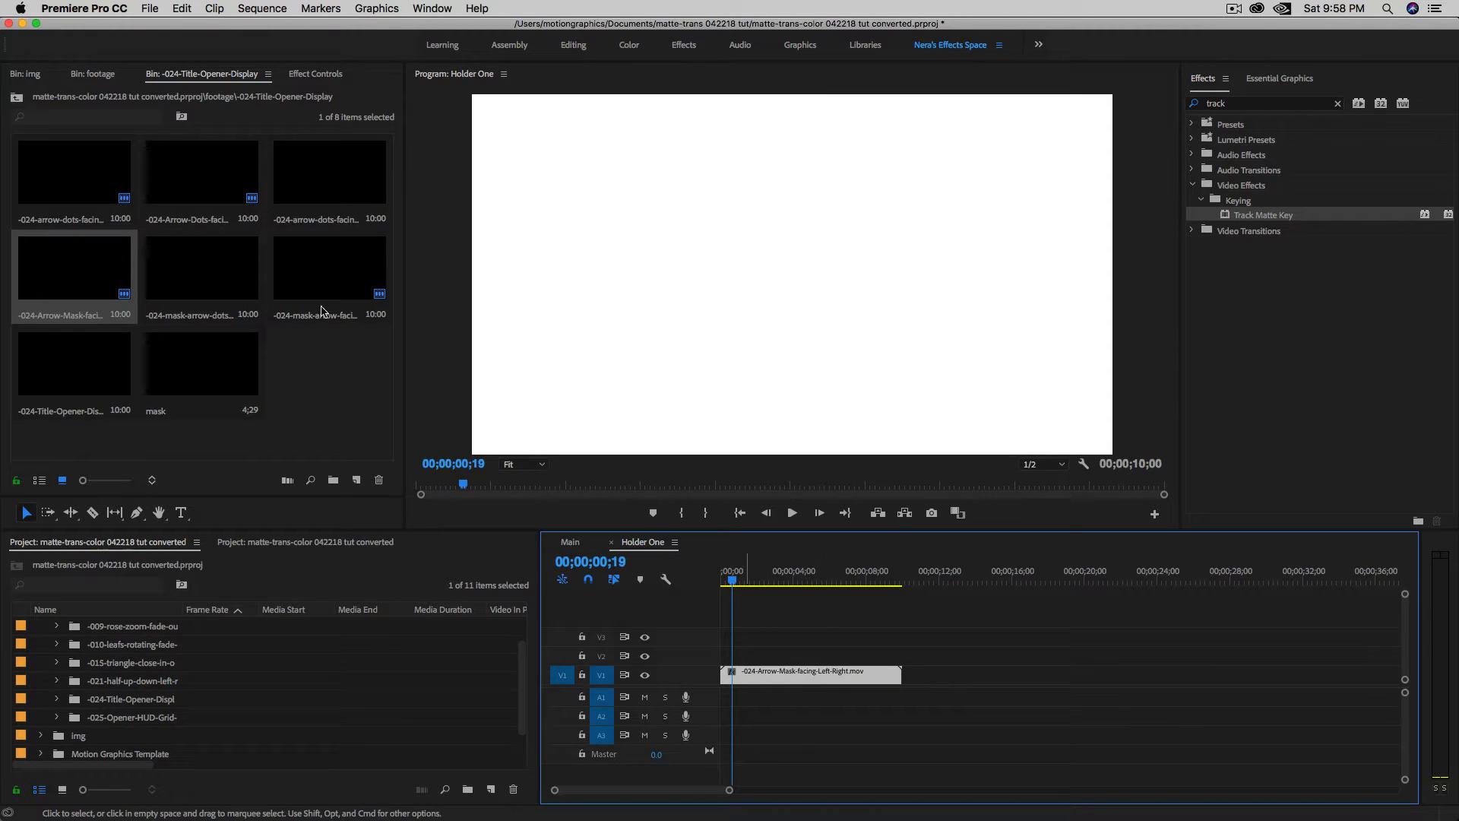
left_click(315, 76)
left_click(160, 168)
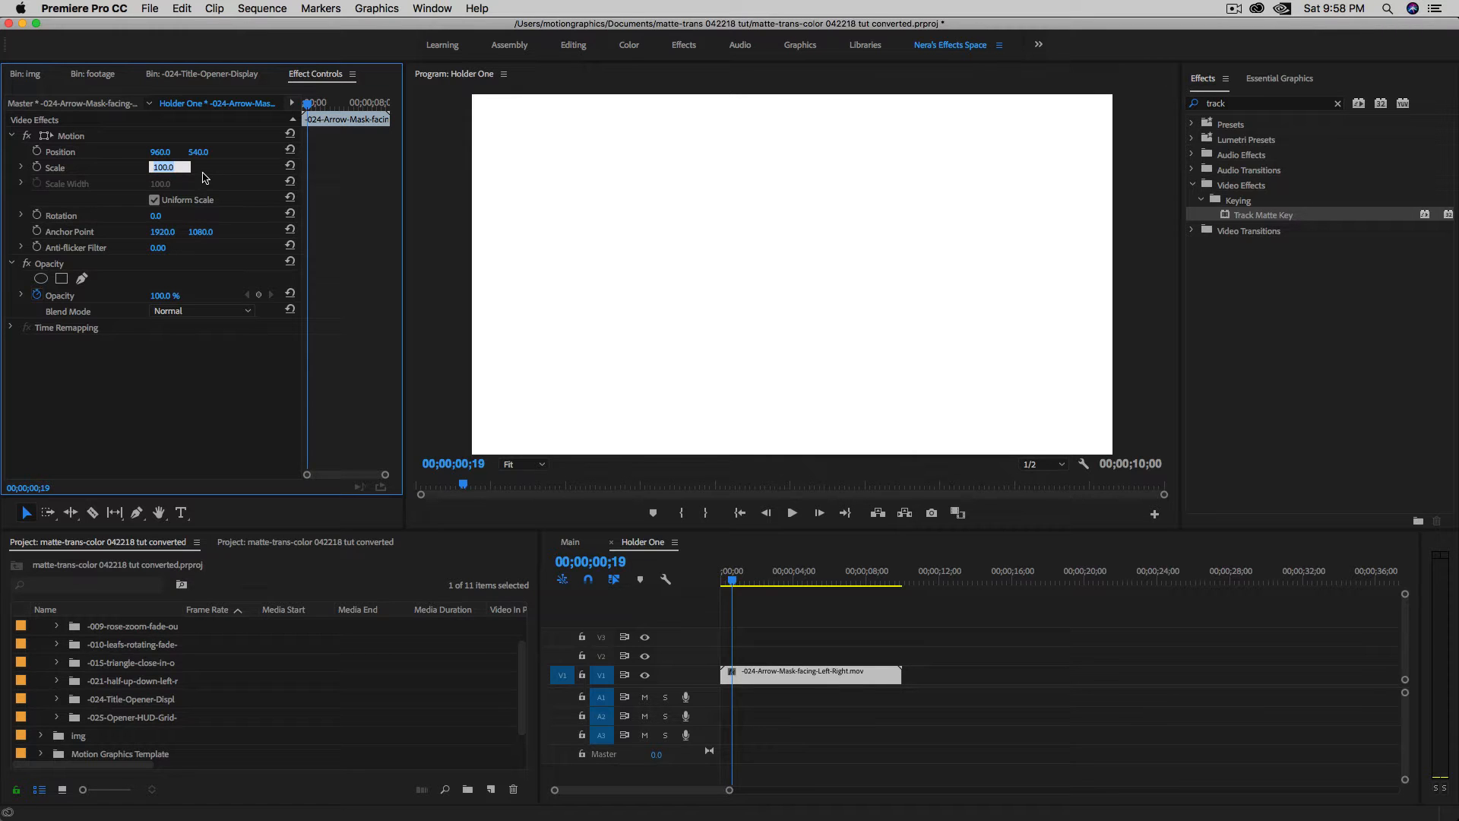
type("50")
key("Return")
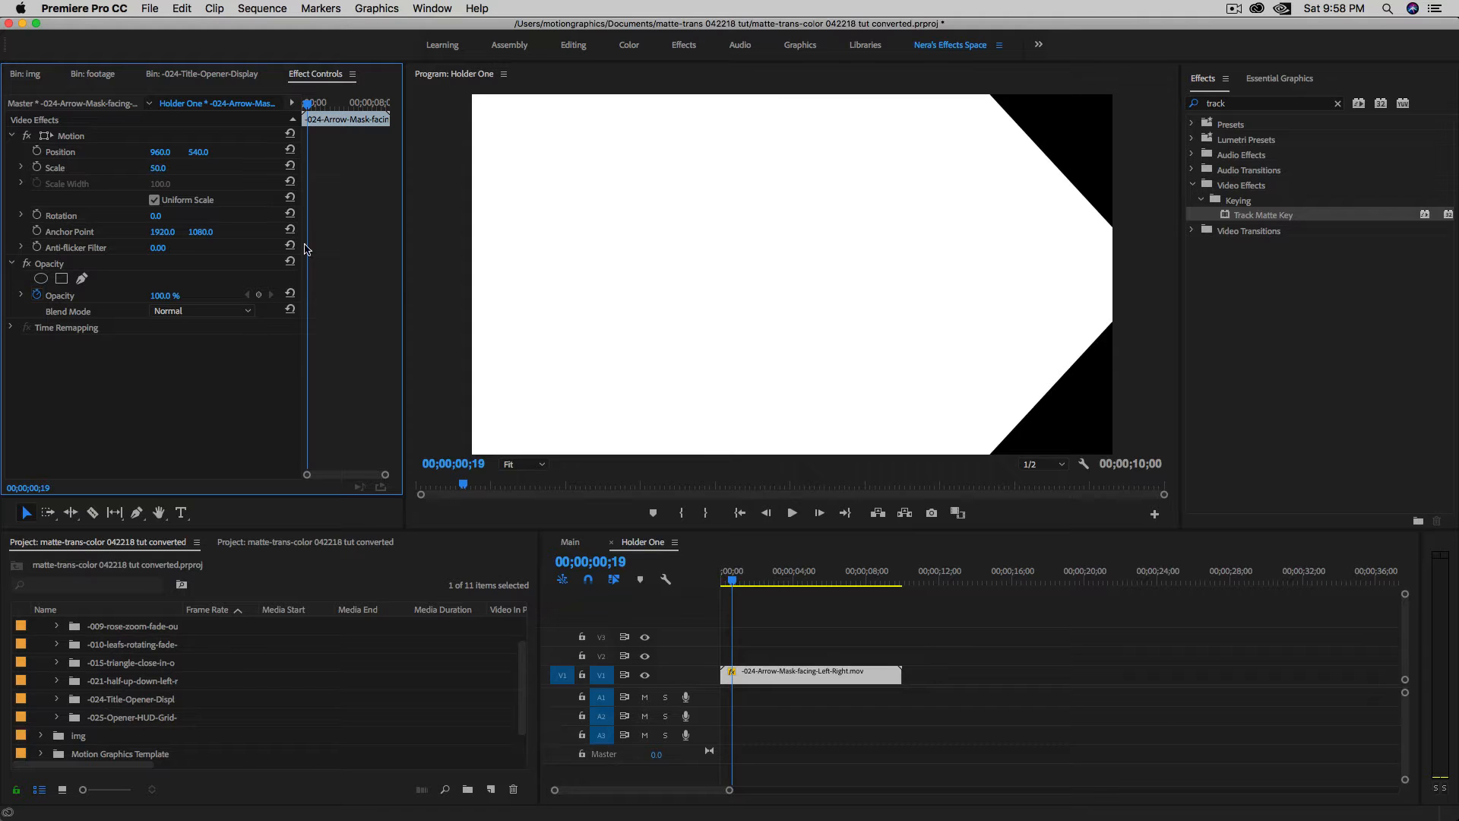
left_click(728, 582)
left_click_drag(728, 583, 733, 582)
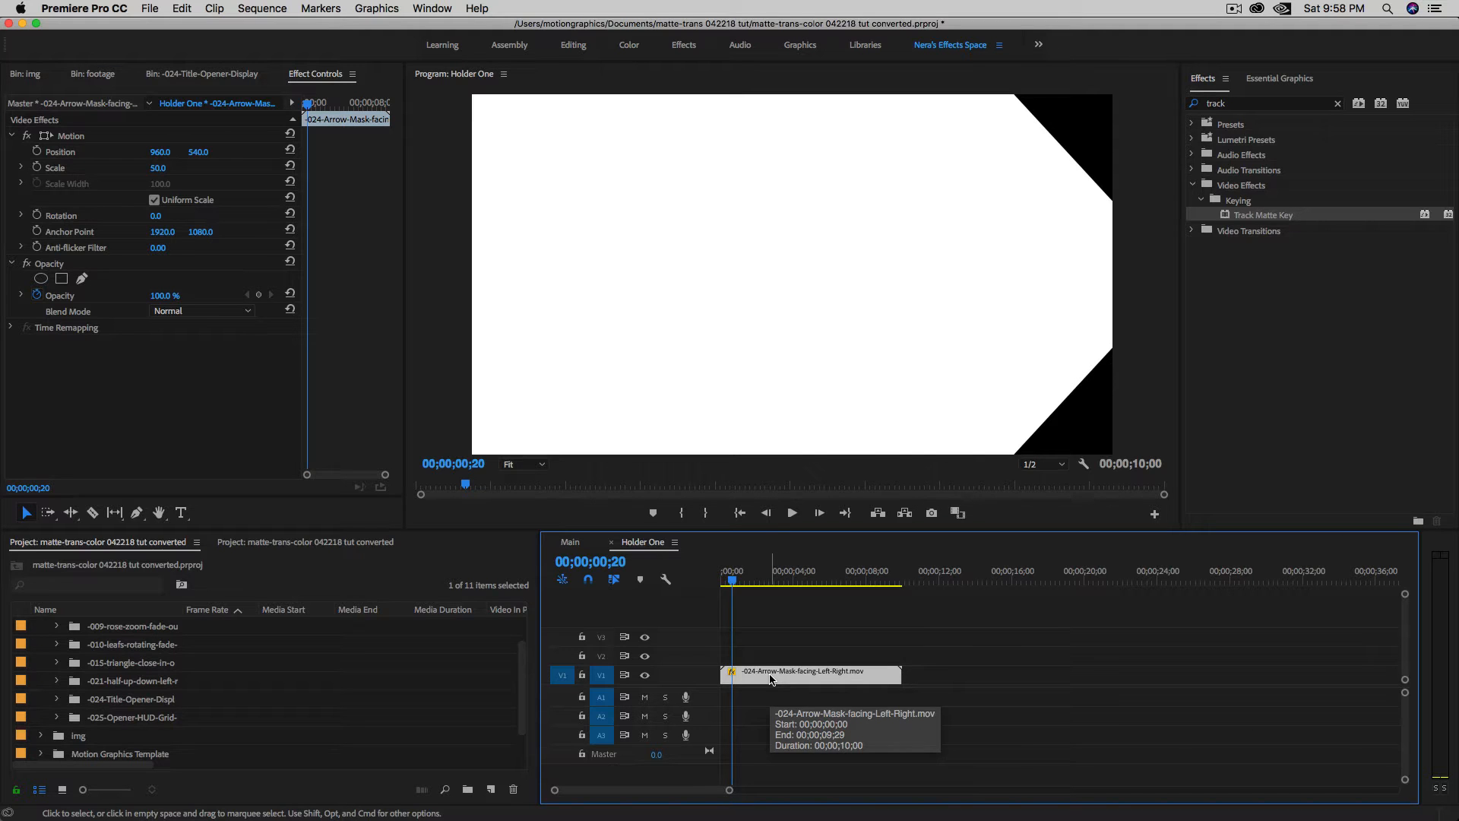
Duplicate the arrow mask clip onto V2, and nest the V1 clip as a sequence named Mask -001.
left_click_drag(770, 678, 769, 666)
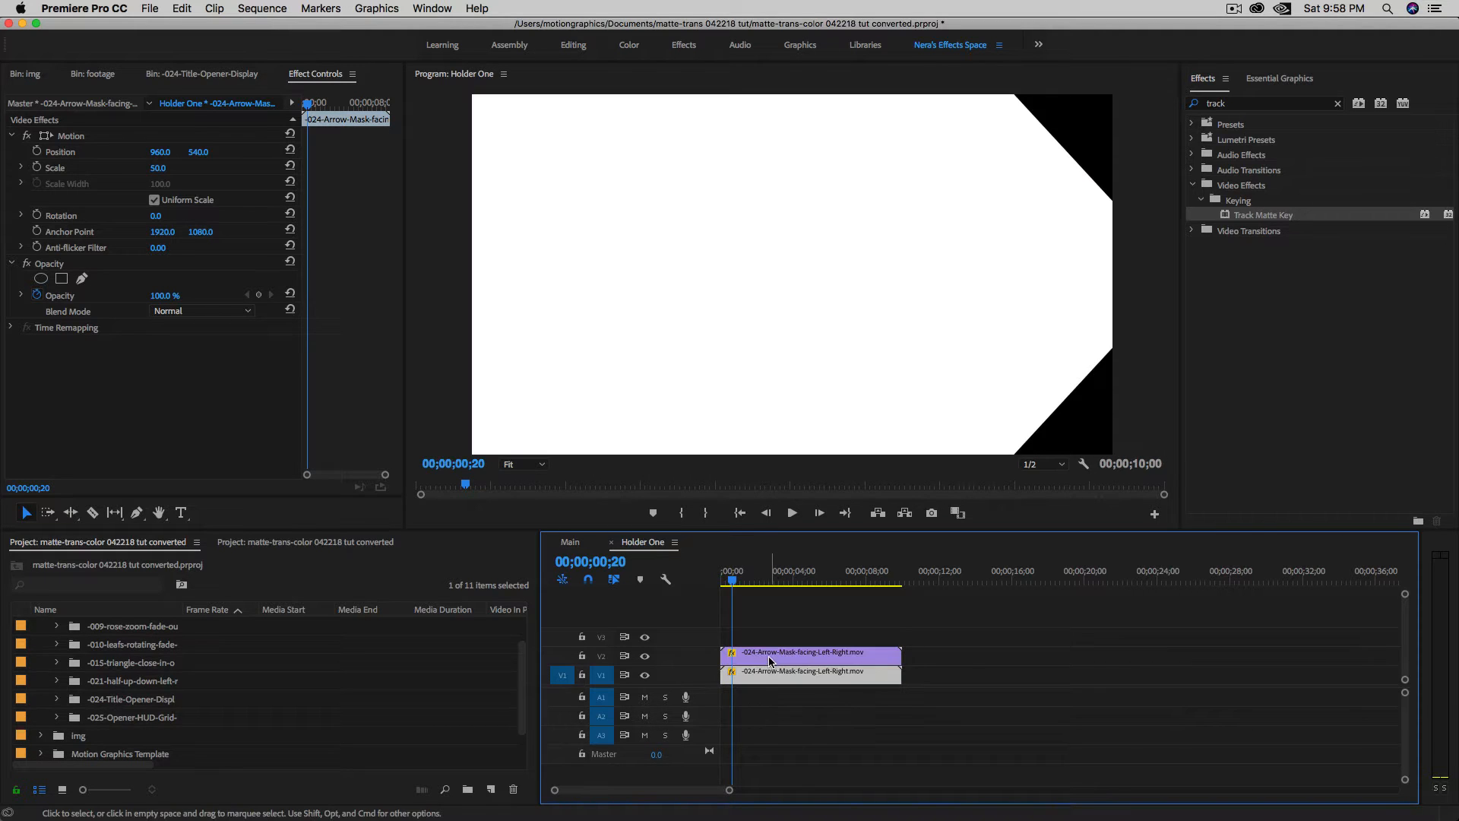
left_click(774, 659)
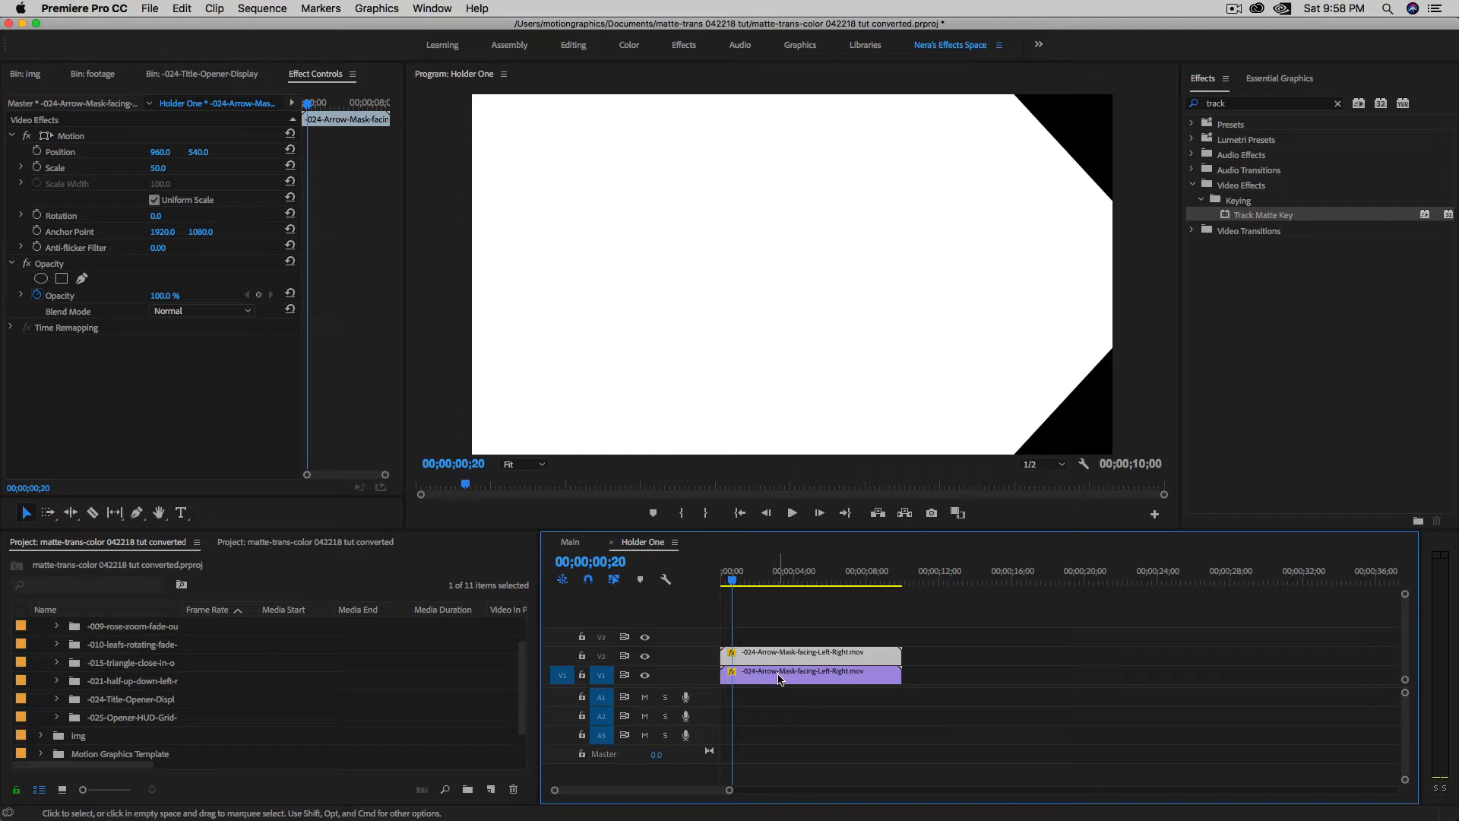
left_click(774, 679)
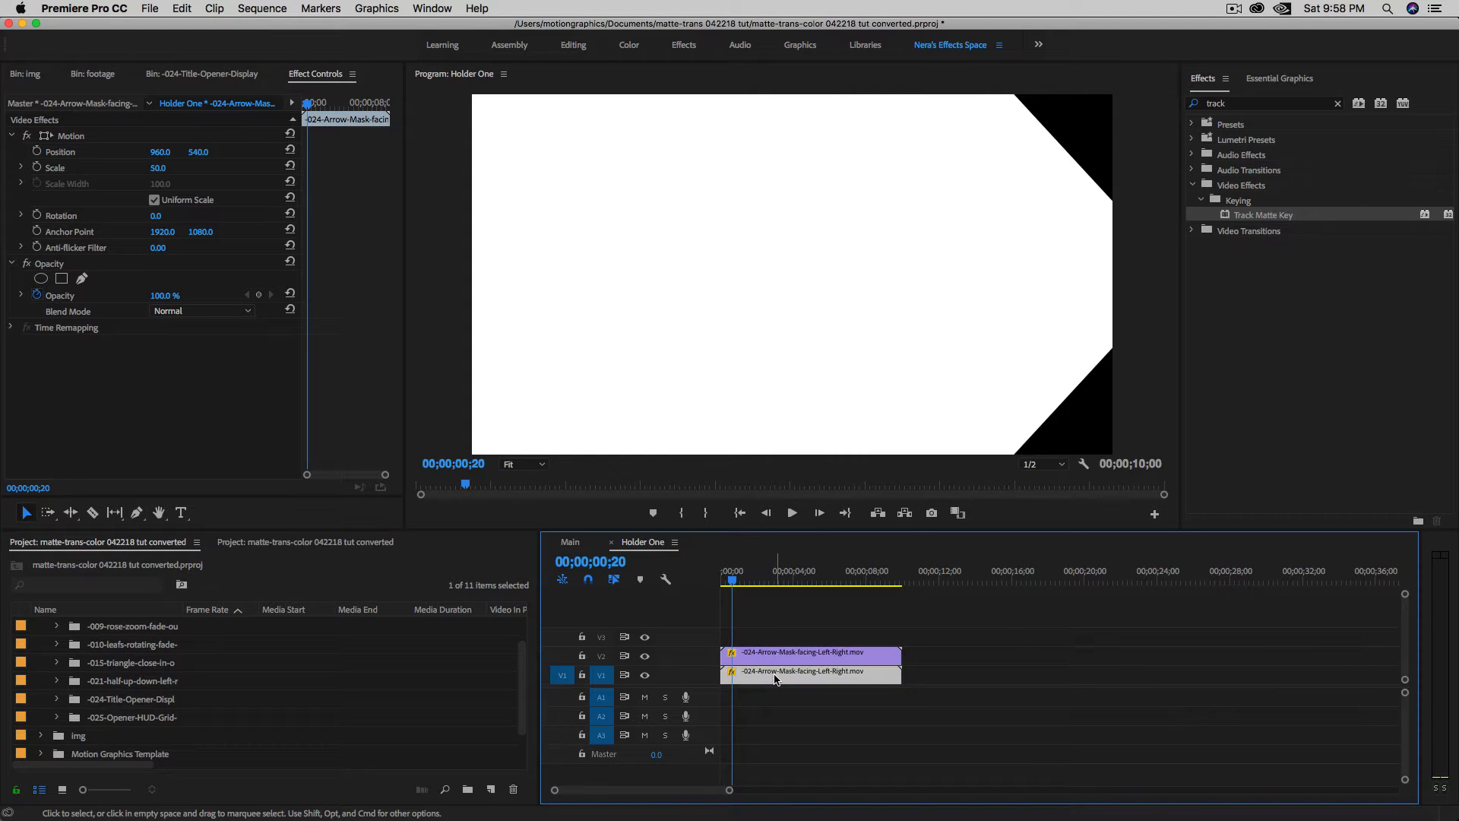
right_click(774, 679)
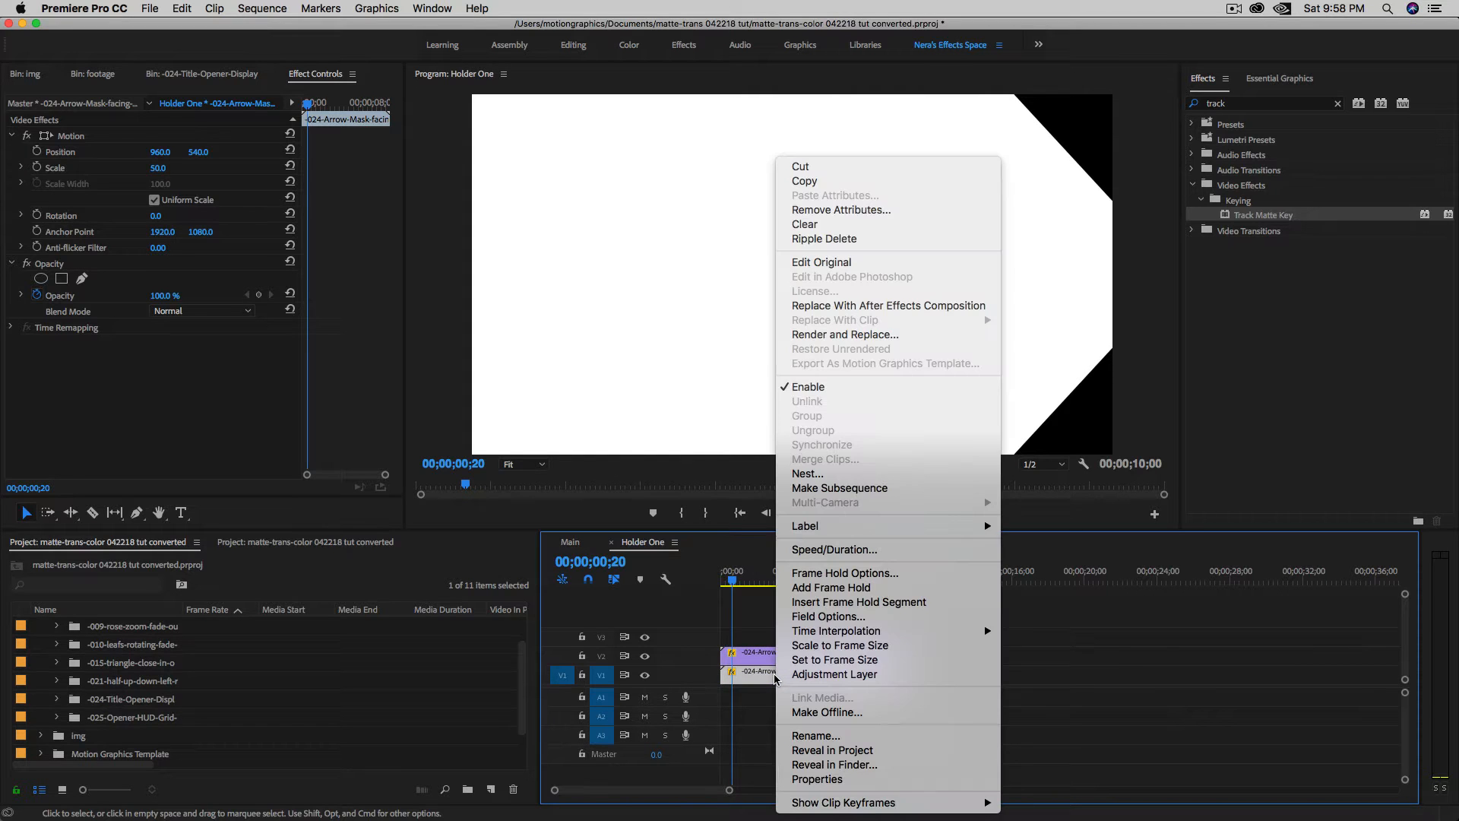
left_click(830, 476)
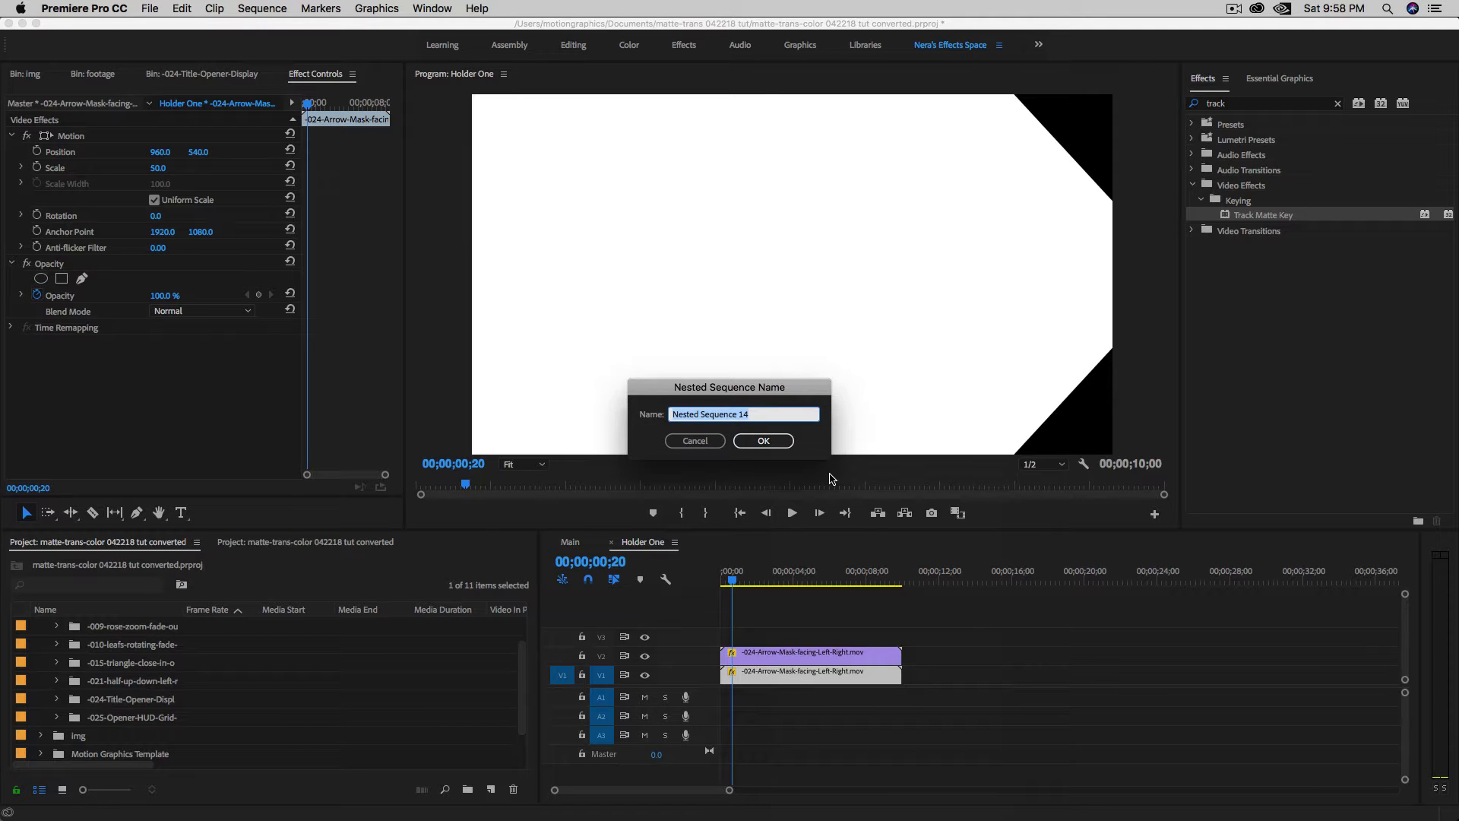
type("Mask -001")
key("Return")
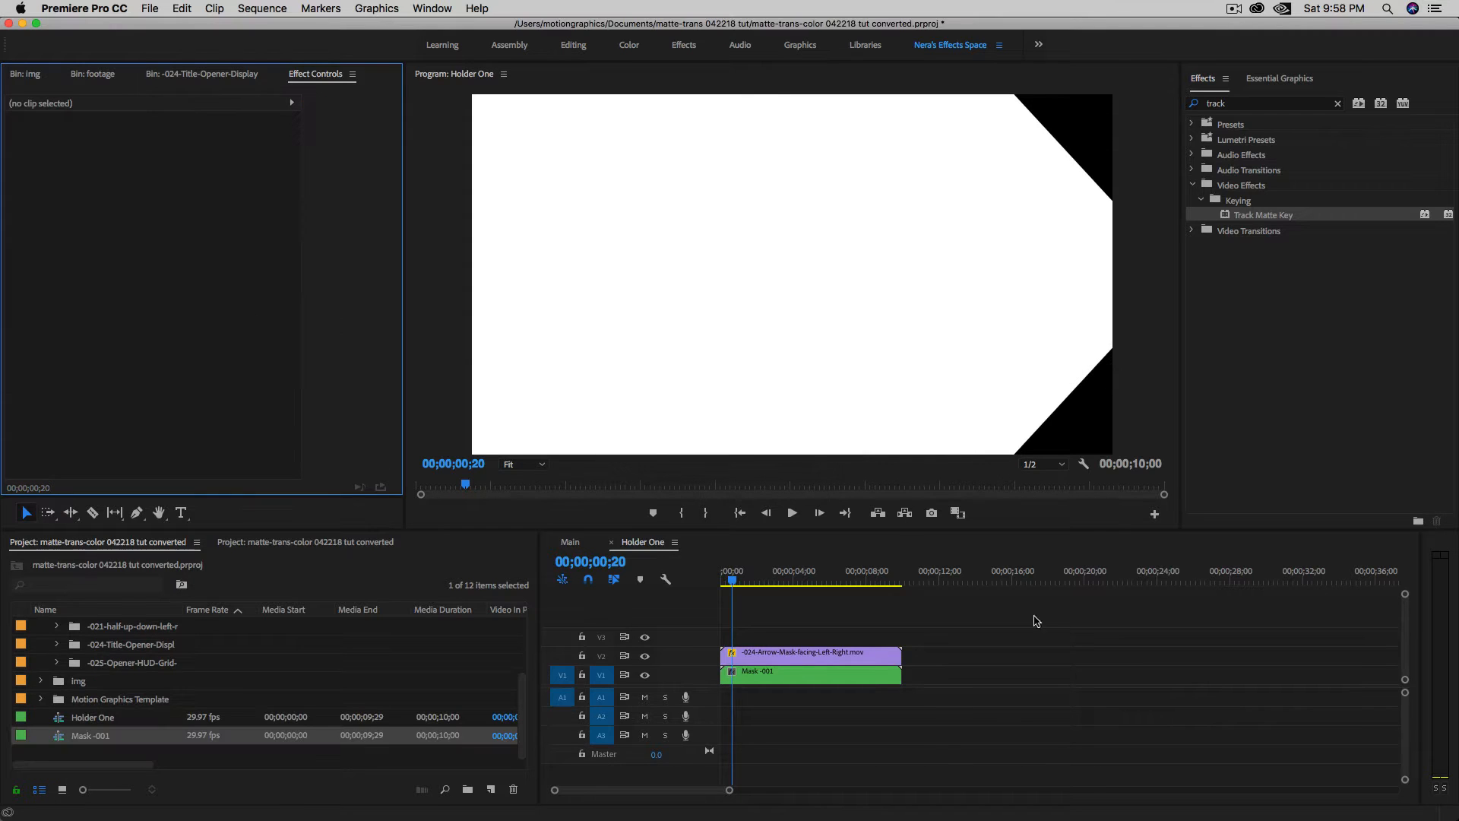
Open the Mask -001 nested sequence and duplicate its arrow mask clip onto V2 and V3.
double_click(770, 675)
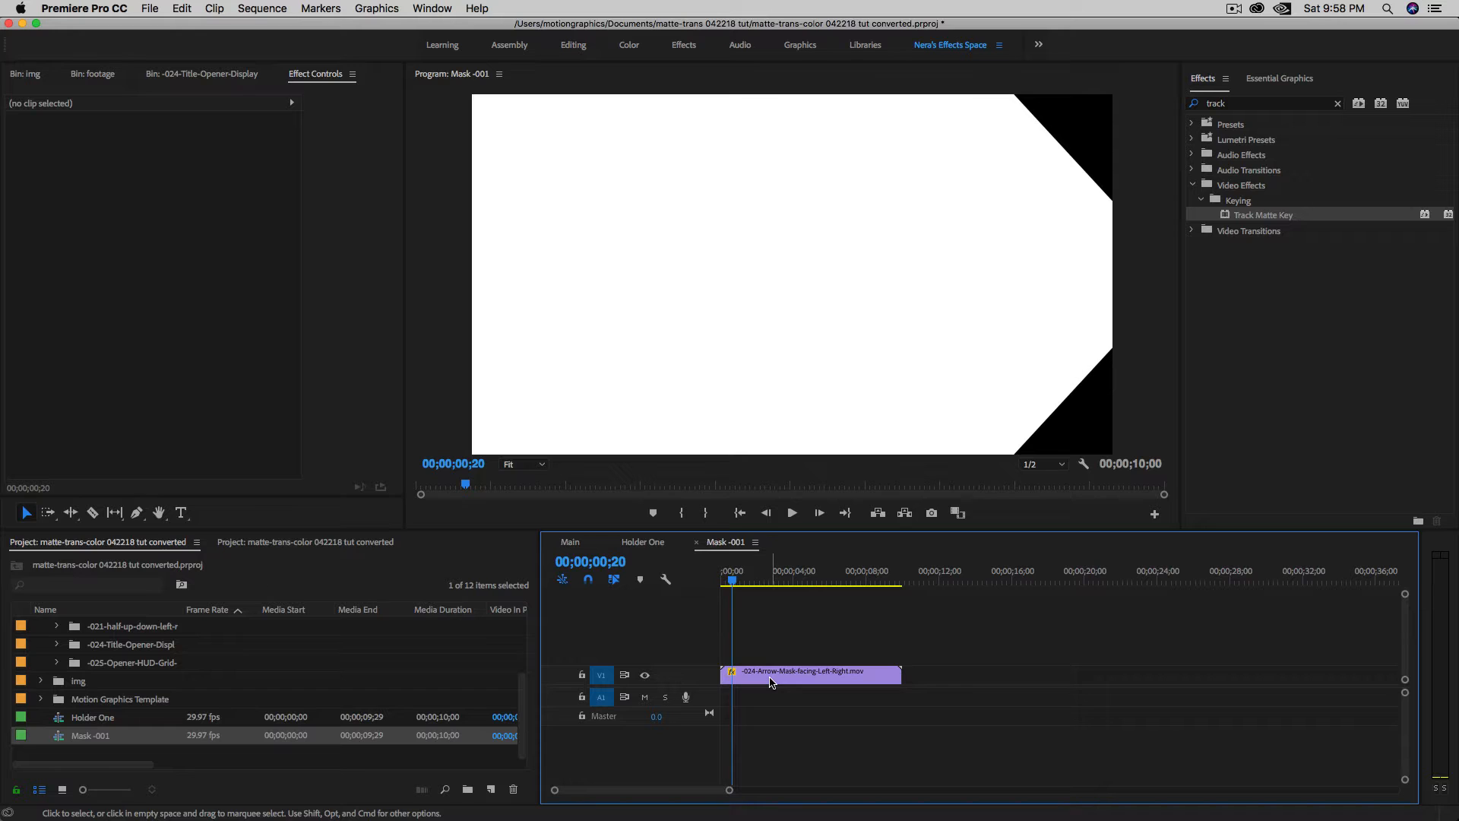
left_click(770, 677)
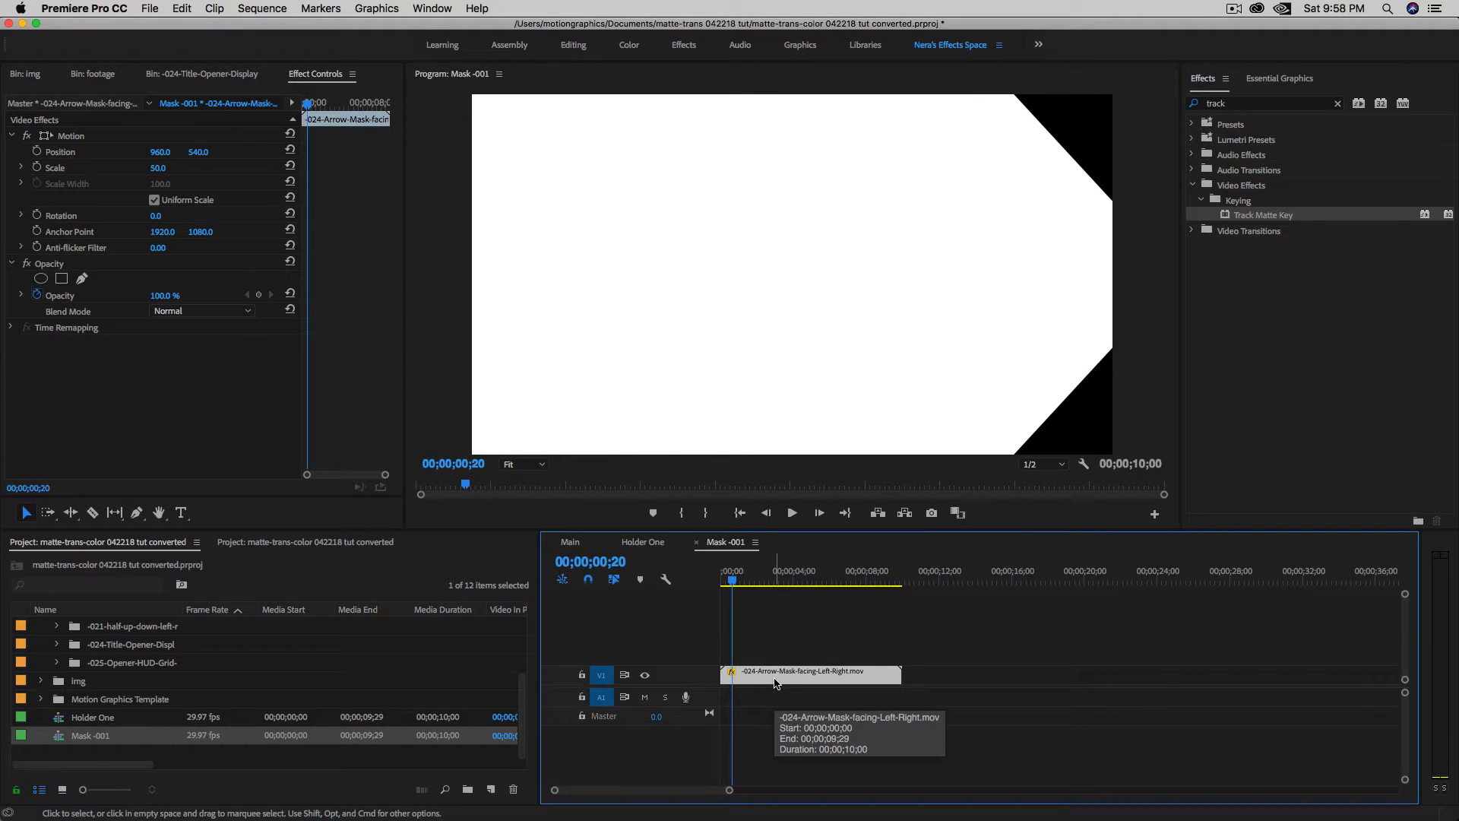
left_click_drag(774, 679, 781, 642, "alt")
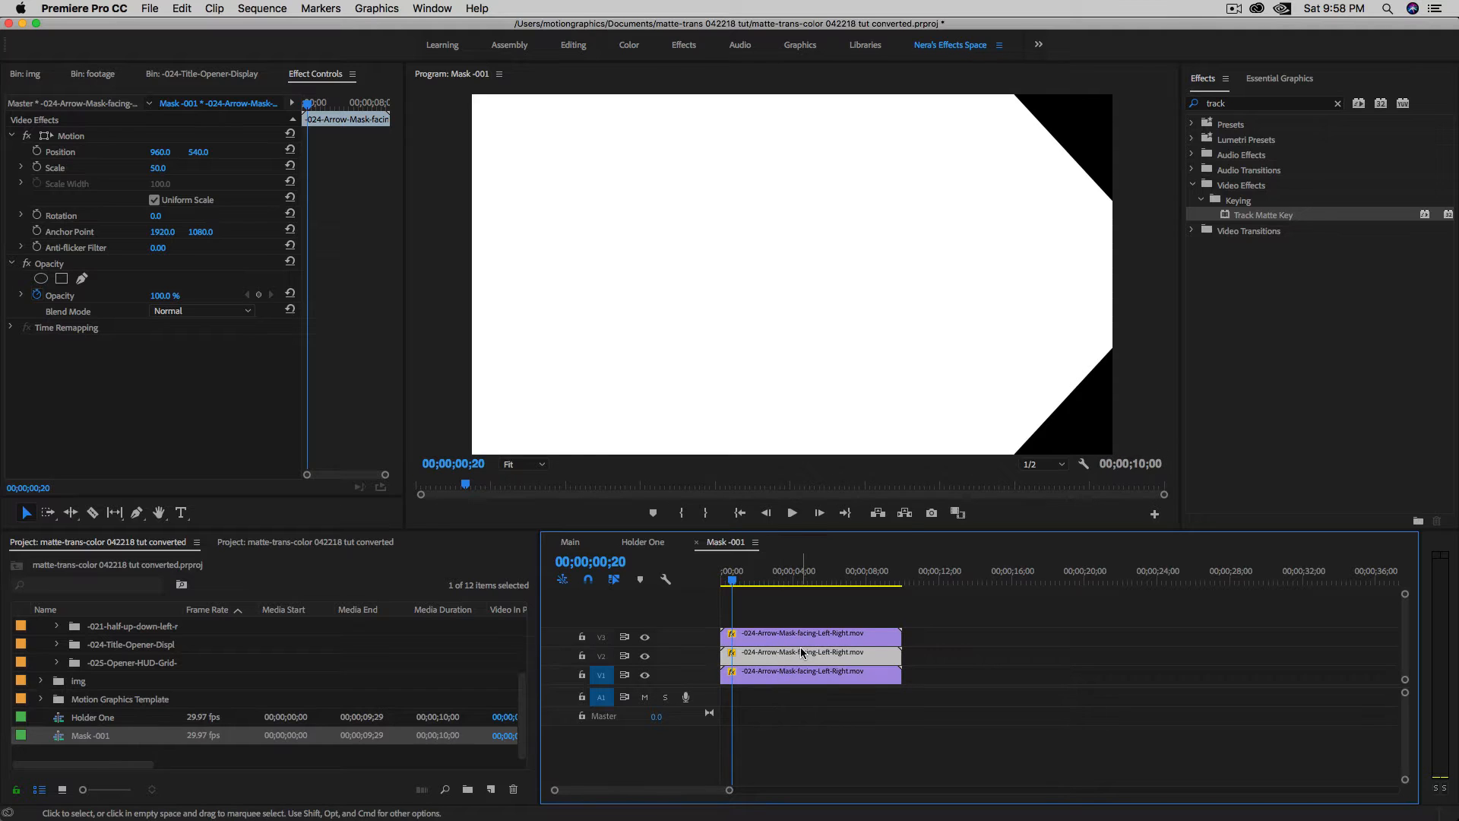
Search the effects for tint and apply the Tint effect to the arrow mask clip on V1.
left_click(819, 678)
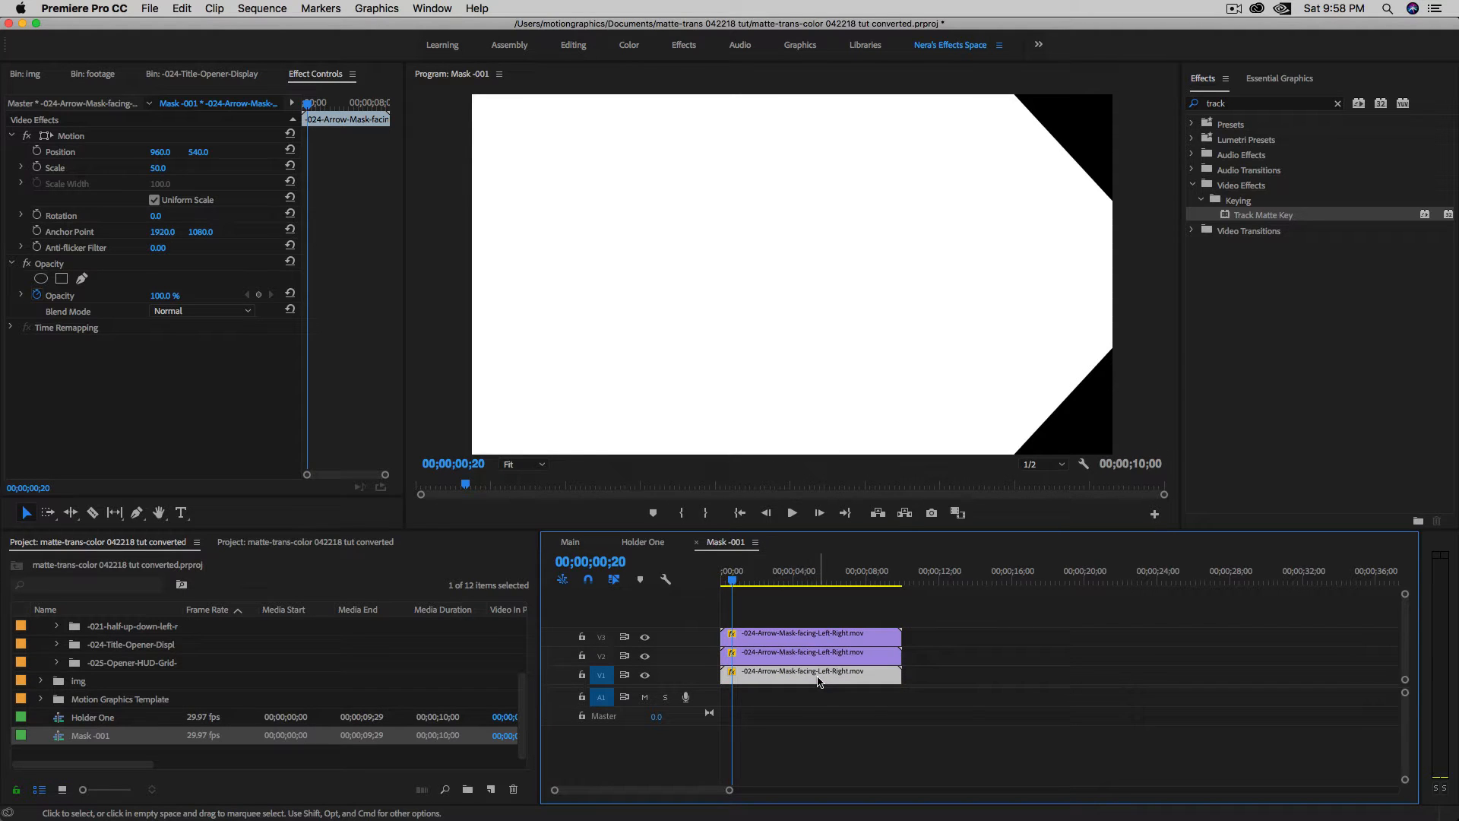
left_click(1338, 107)
left_click(1269, 104)
type("t")
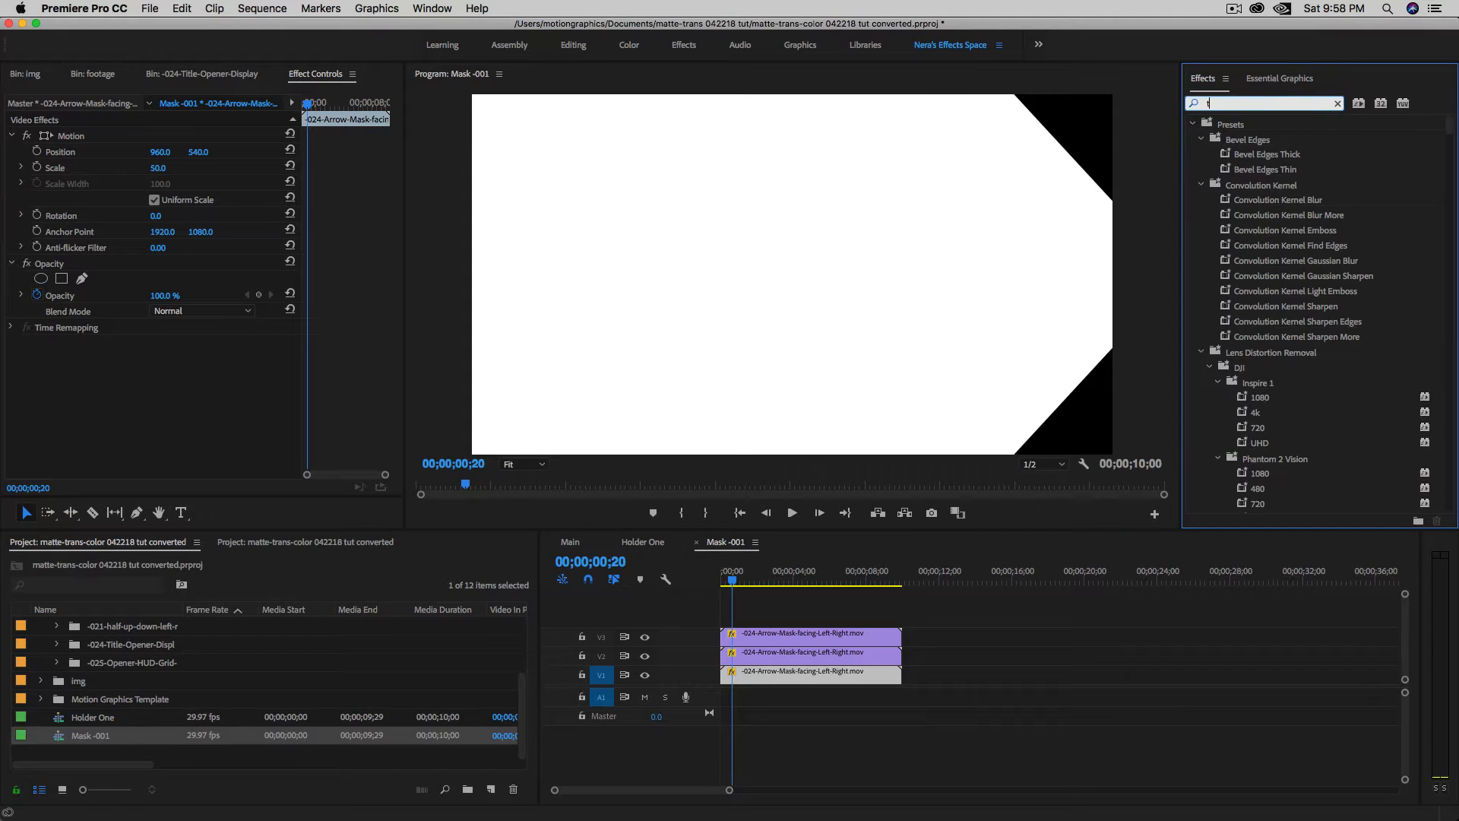
type("int")
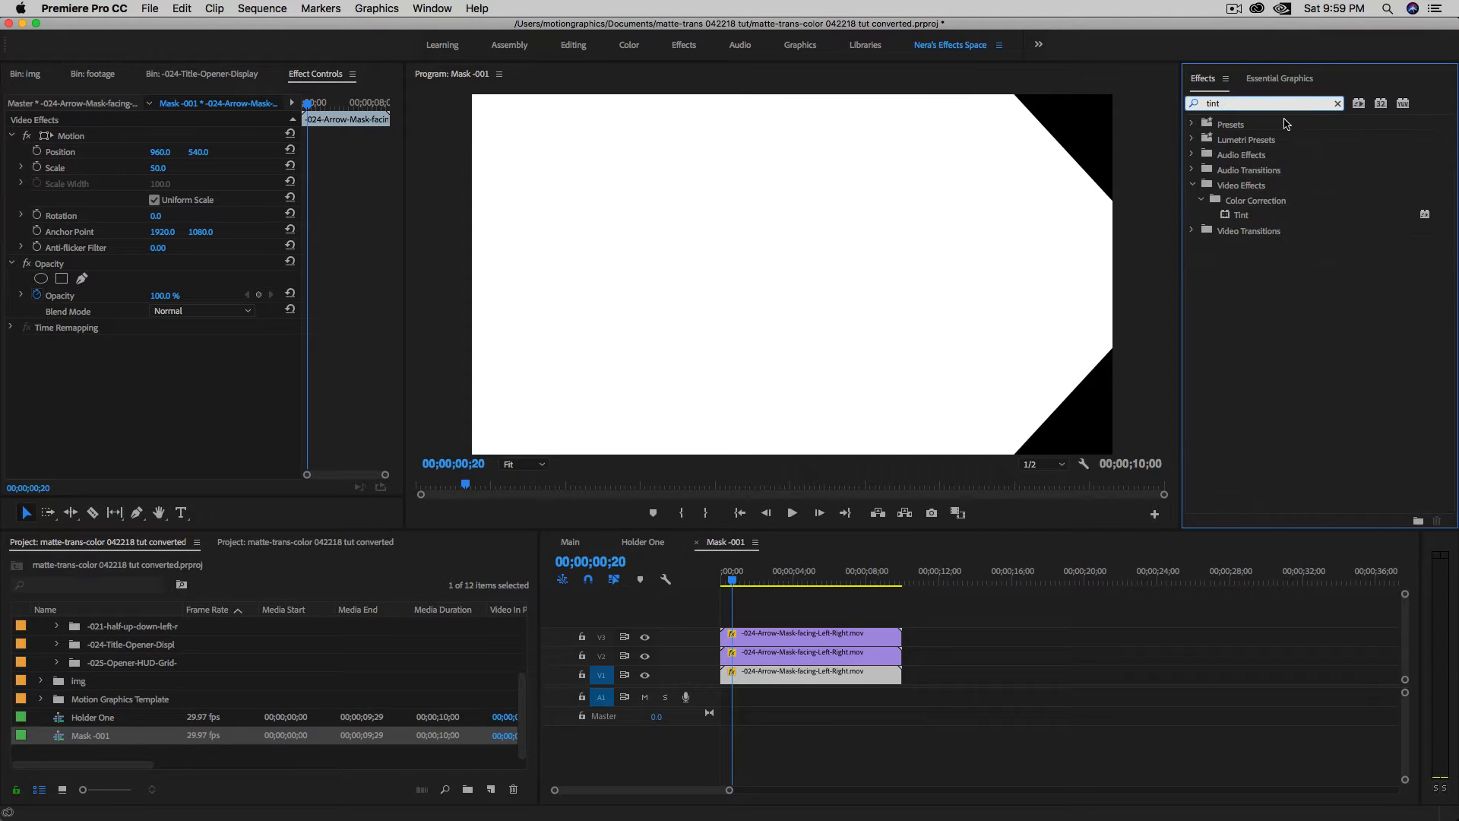
double_click(1231, 216)
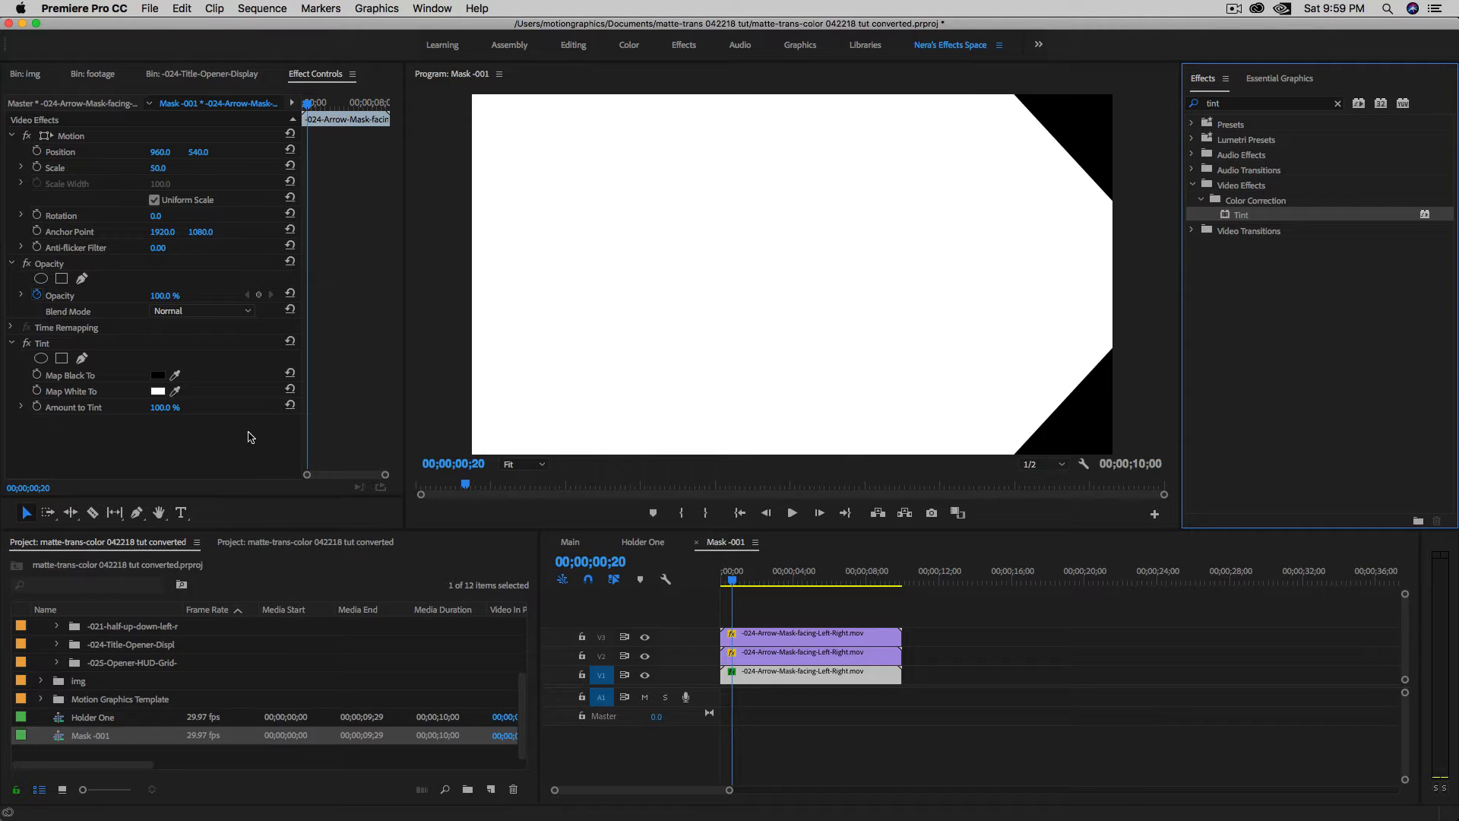
Copy the Tint effect from the V1 clip to the arrow mask clips on V2 and V3.
left_click(48, 346)
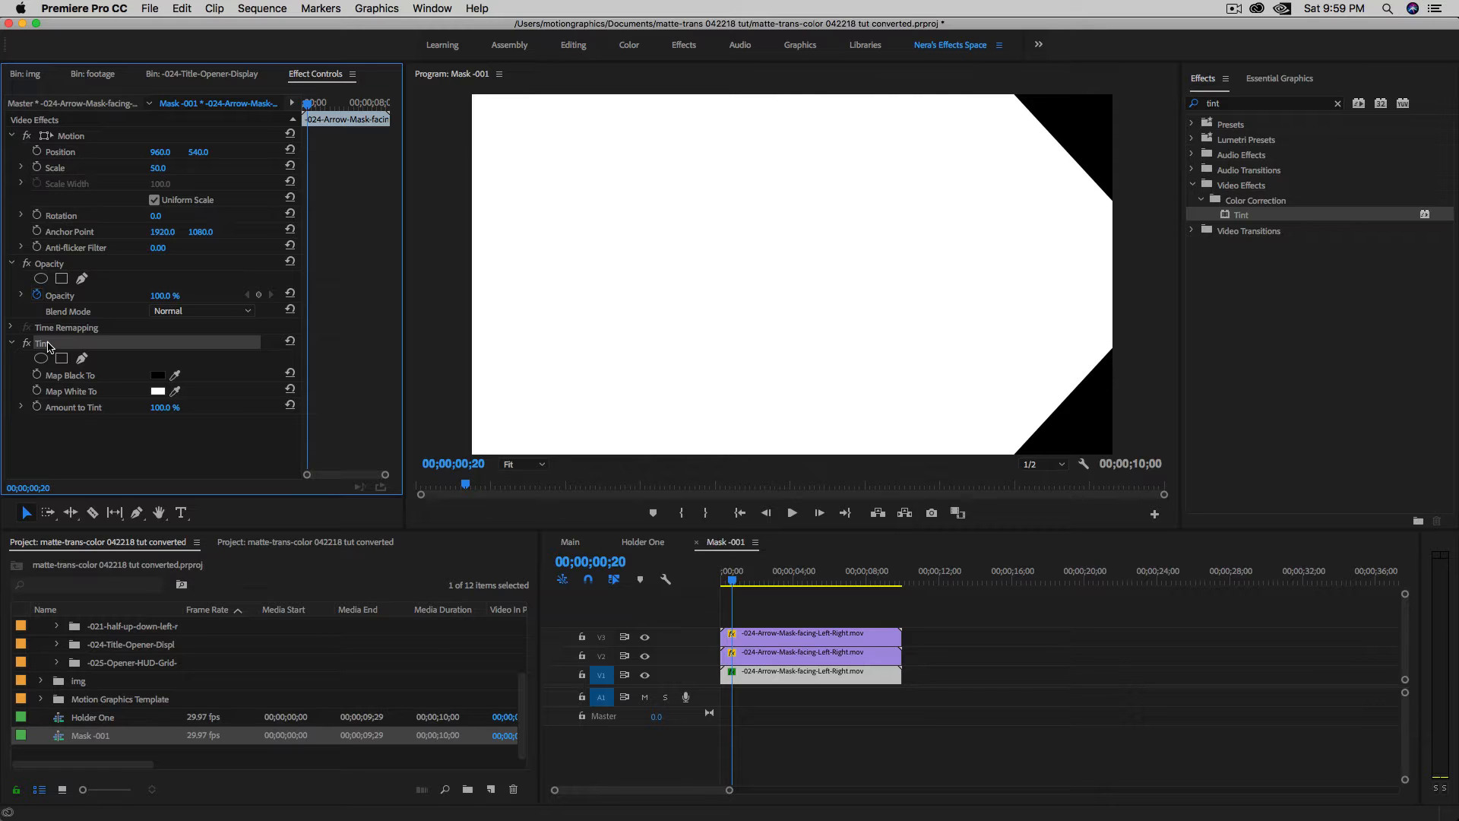
left_click(802, 657)
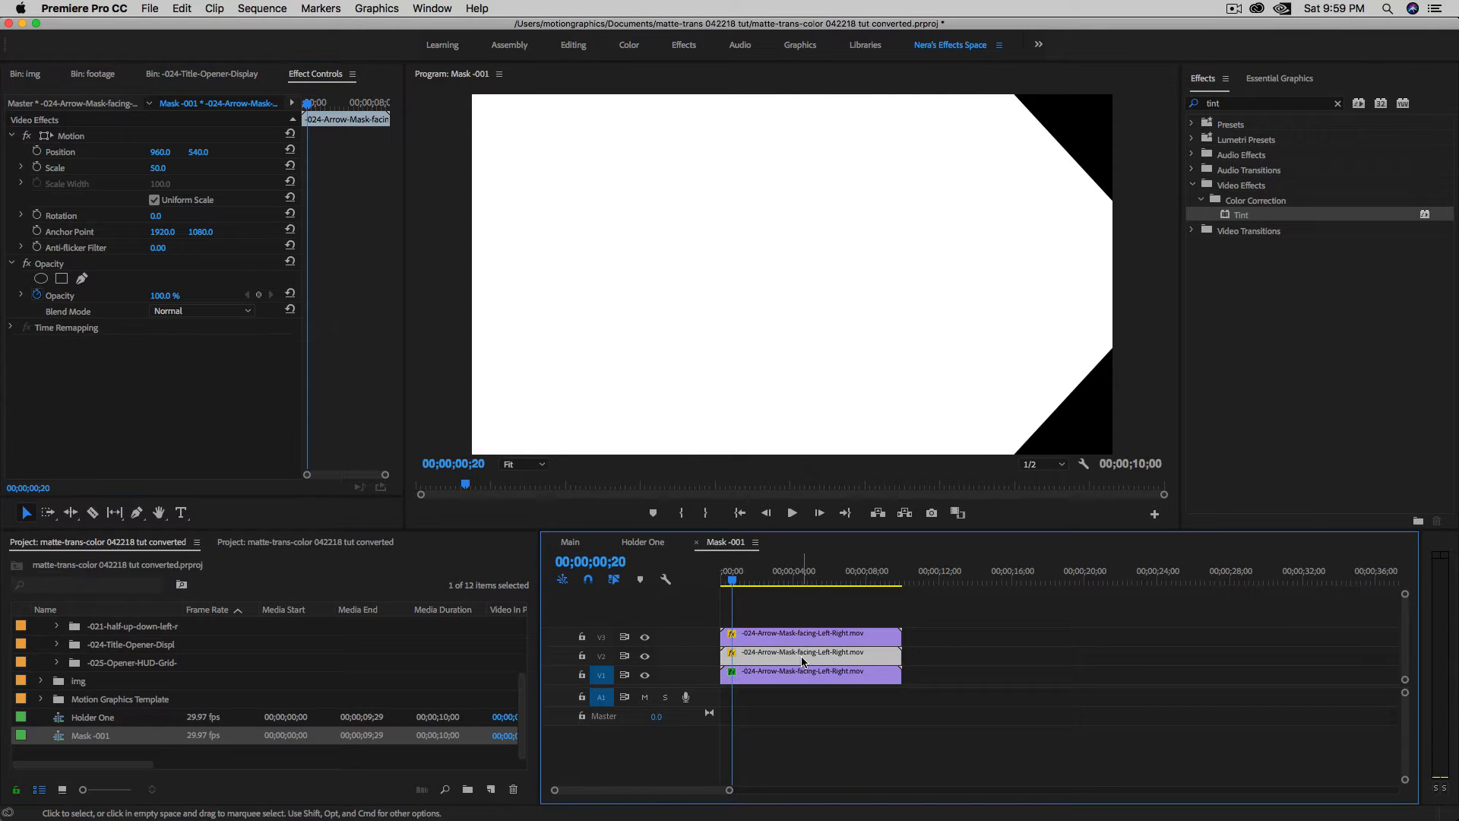
key("super+v")
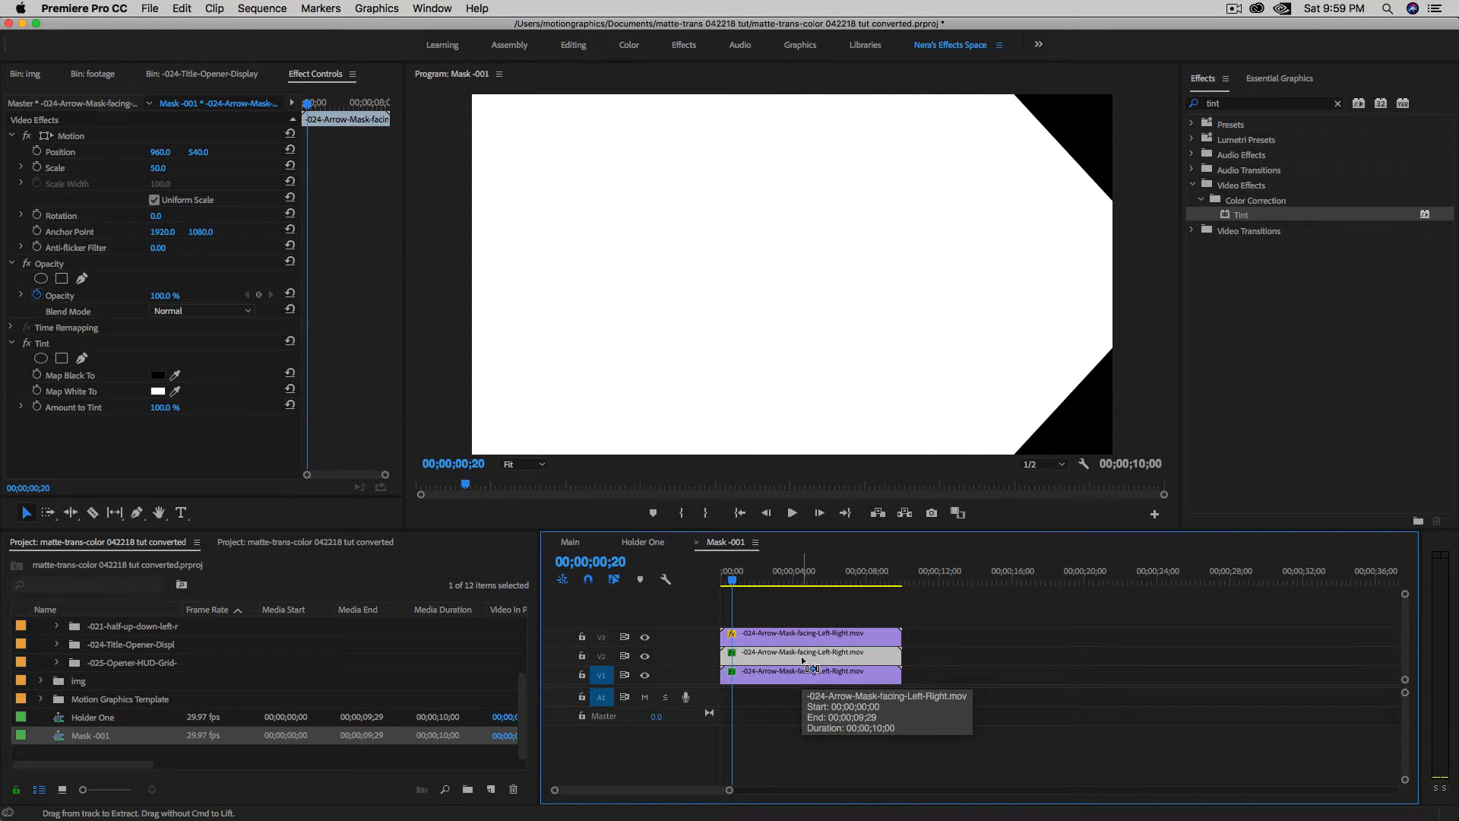
left_click(763, 636)
key("super+v")
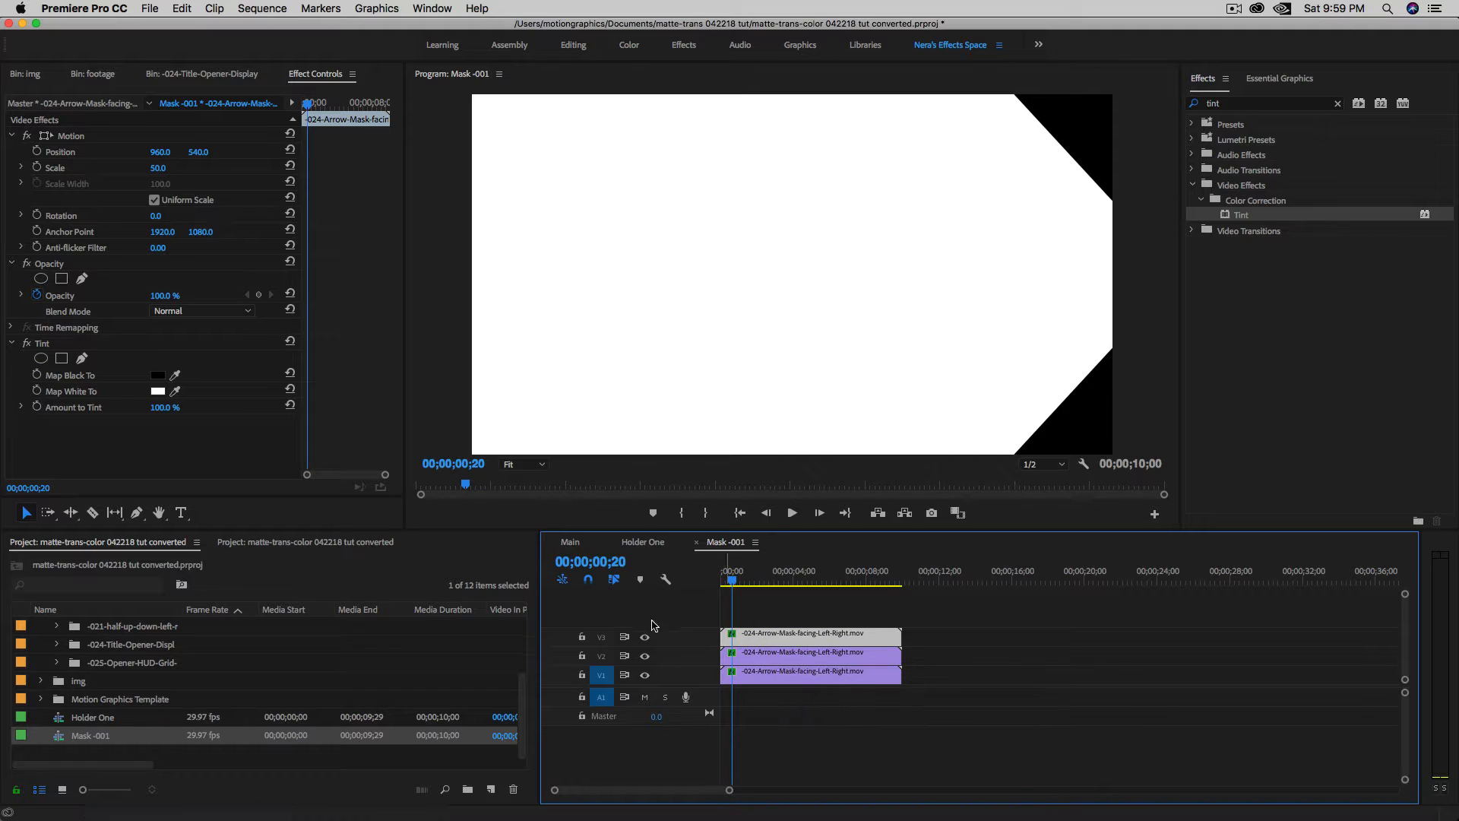
Set the Tint effect's Map White To color to pinkish red on the V1 clip.
left_click(764, 677)
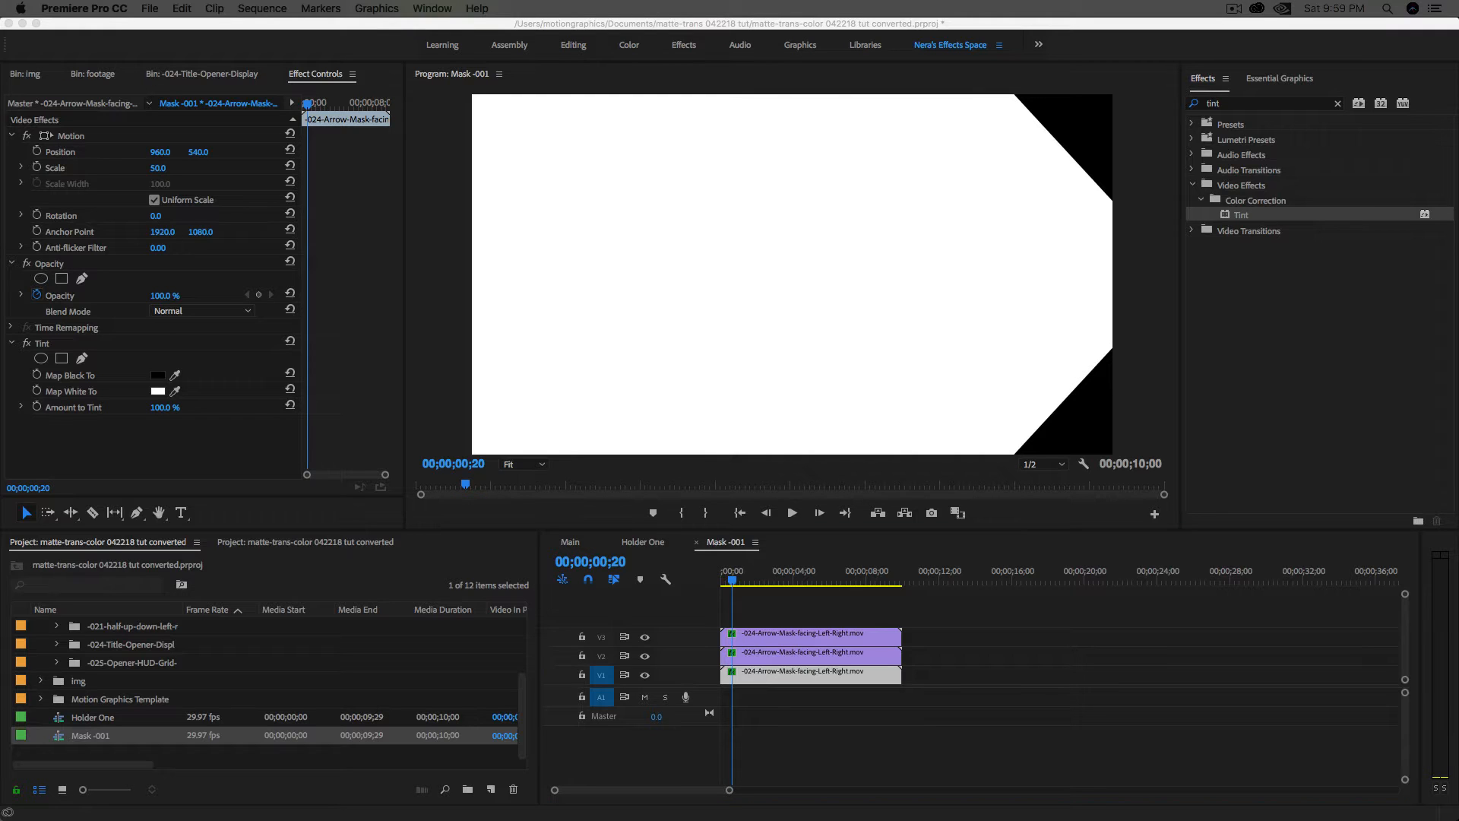
left_click(158, 391)
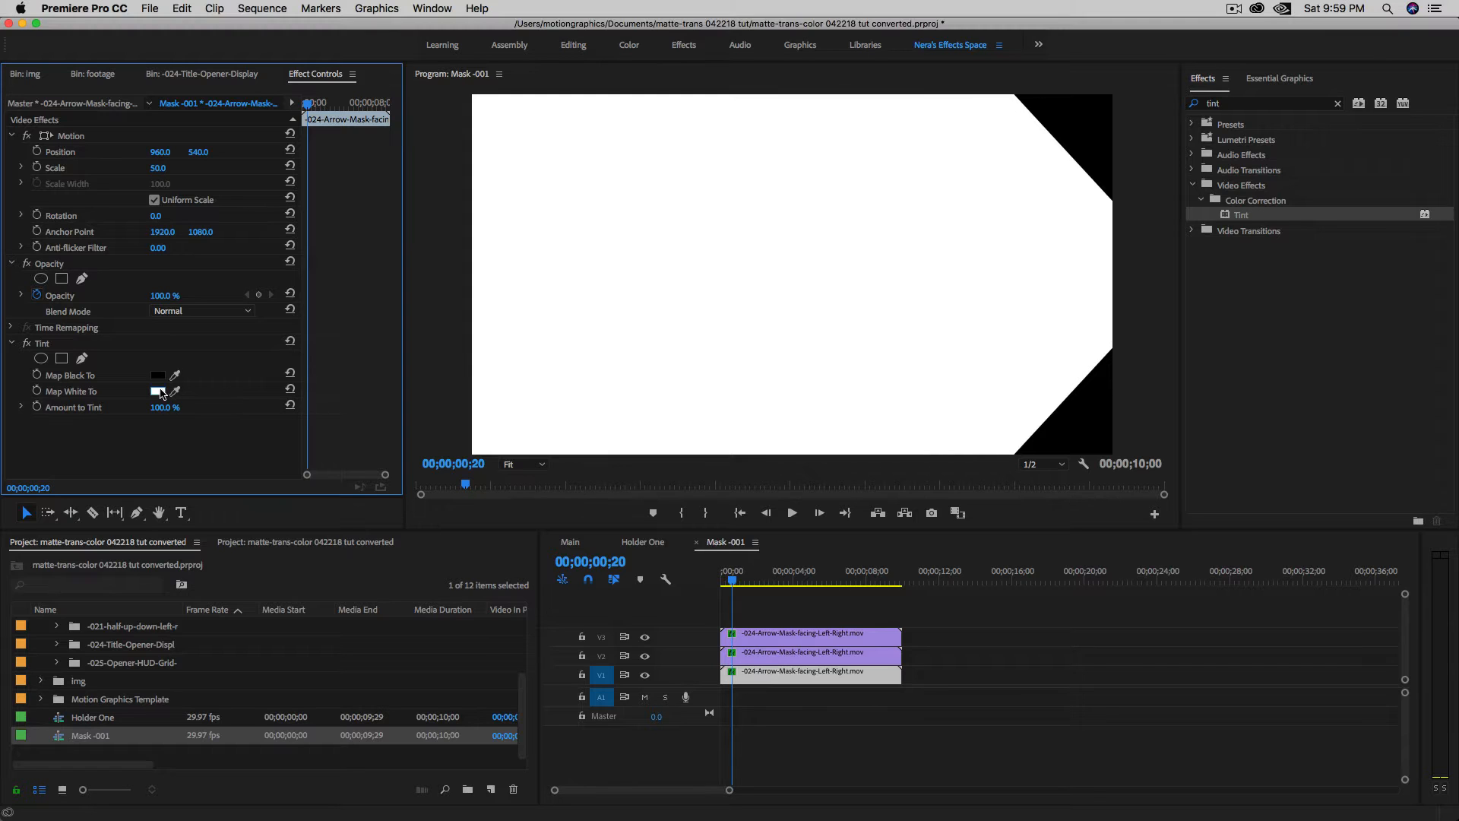
left_click(825, 395)
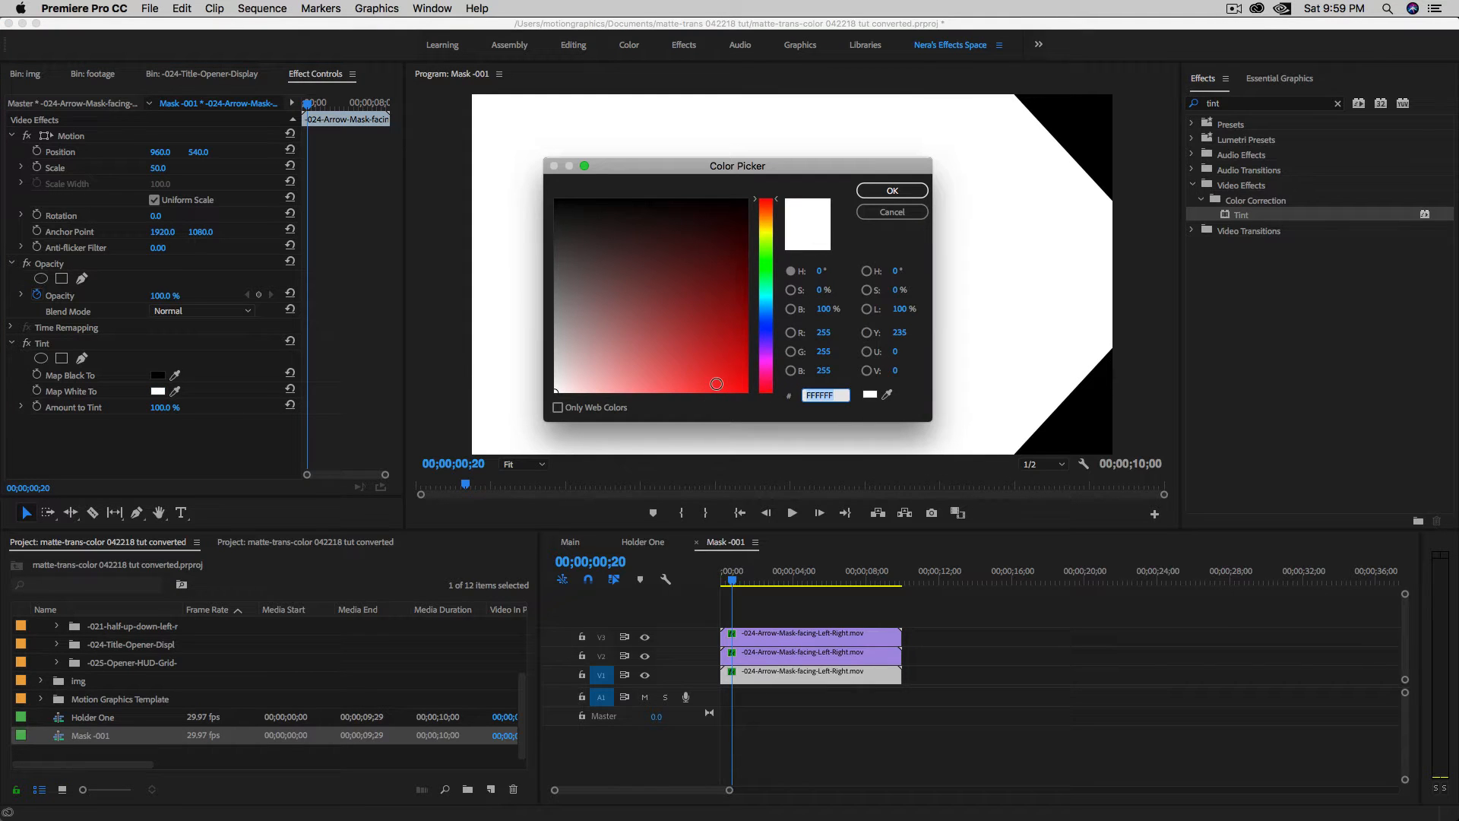
left_click(717, 383)
left_click(892, 191)
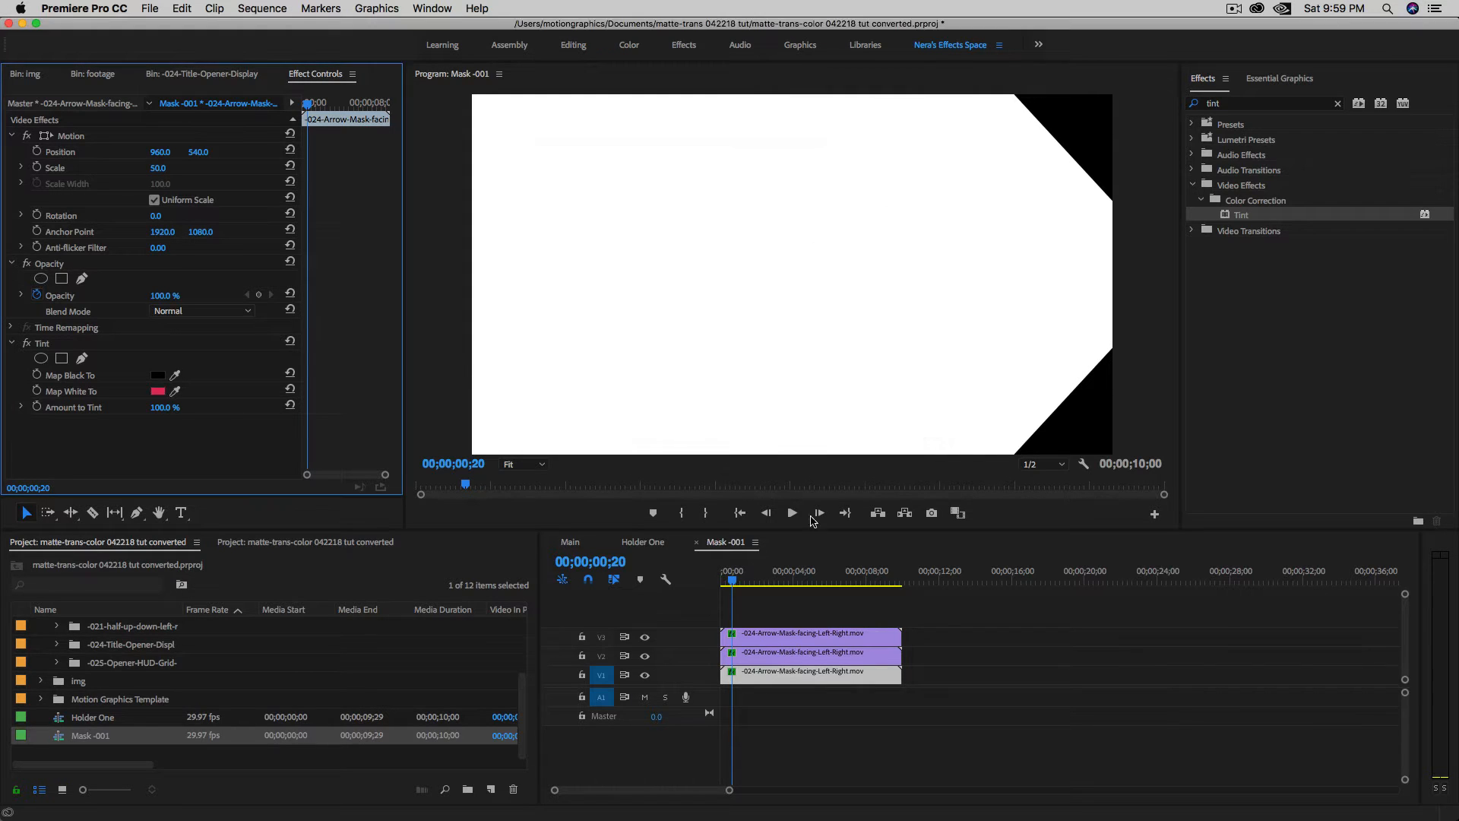
Set the Tint effect's Map White To color to blue 37BCDE on the V2 clip.
left_click(750, 655)
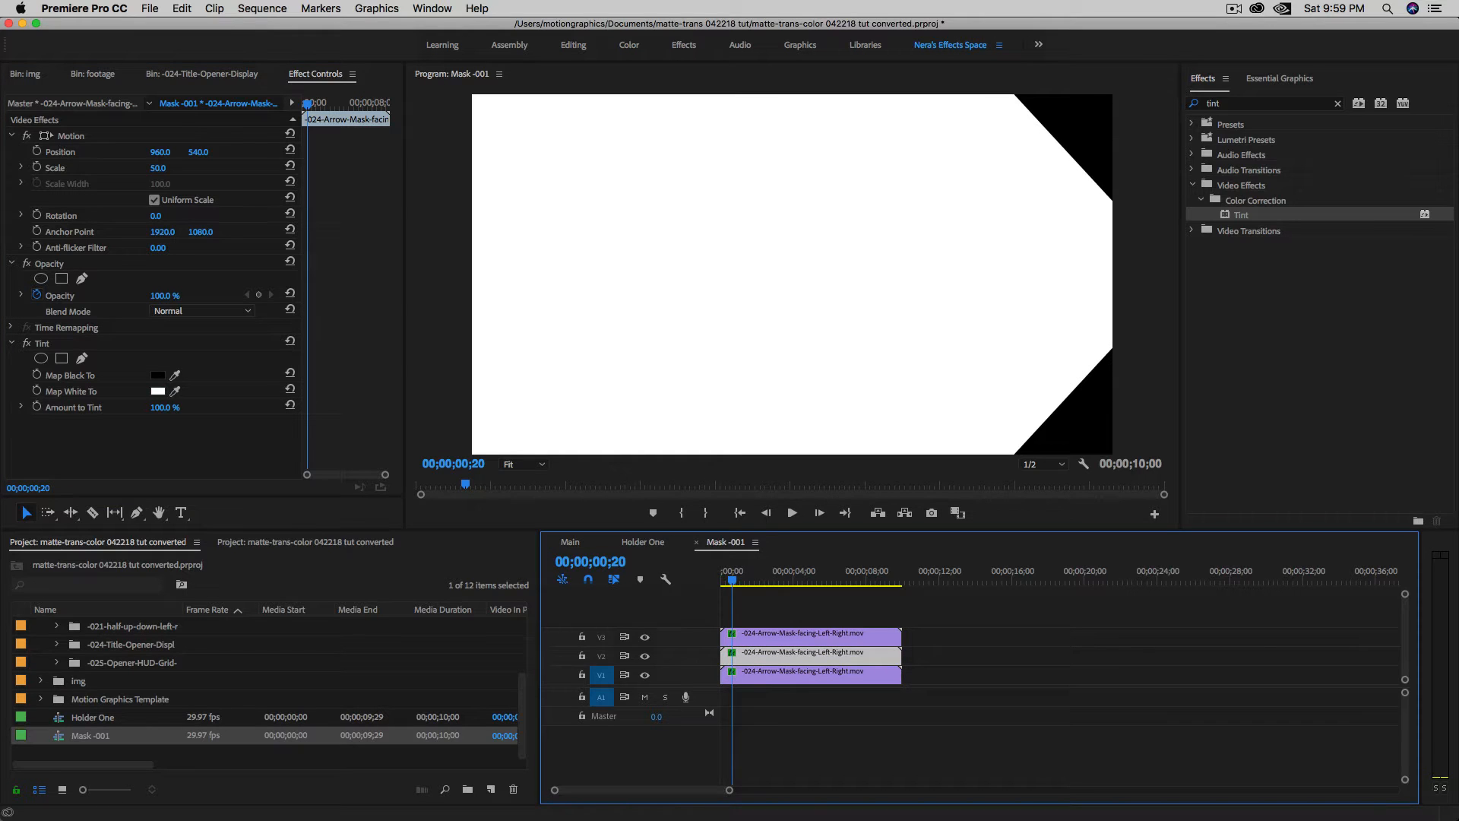
left_click(157, 392)
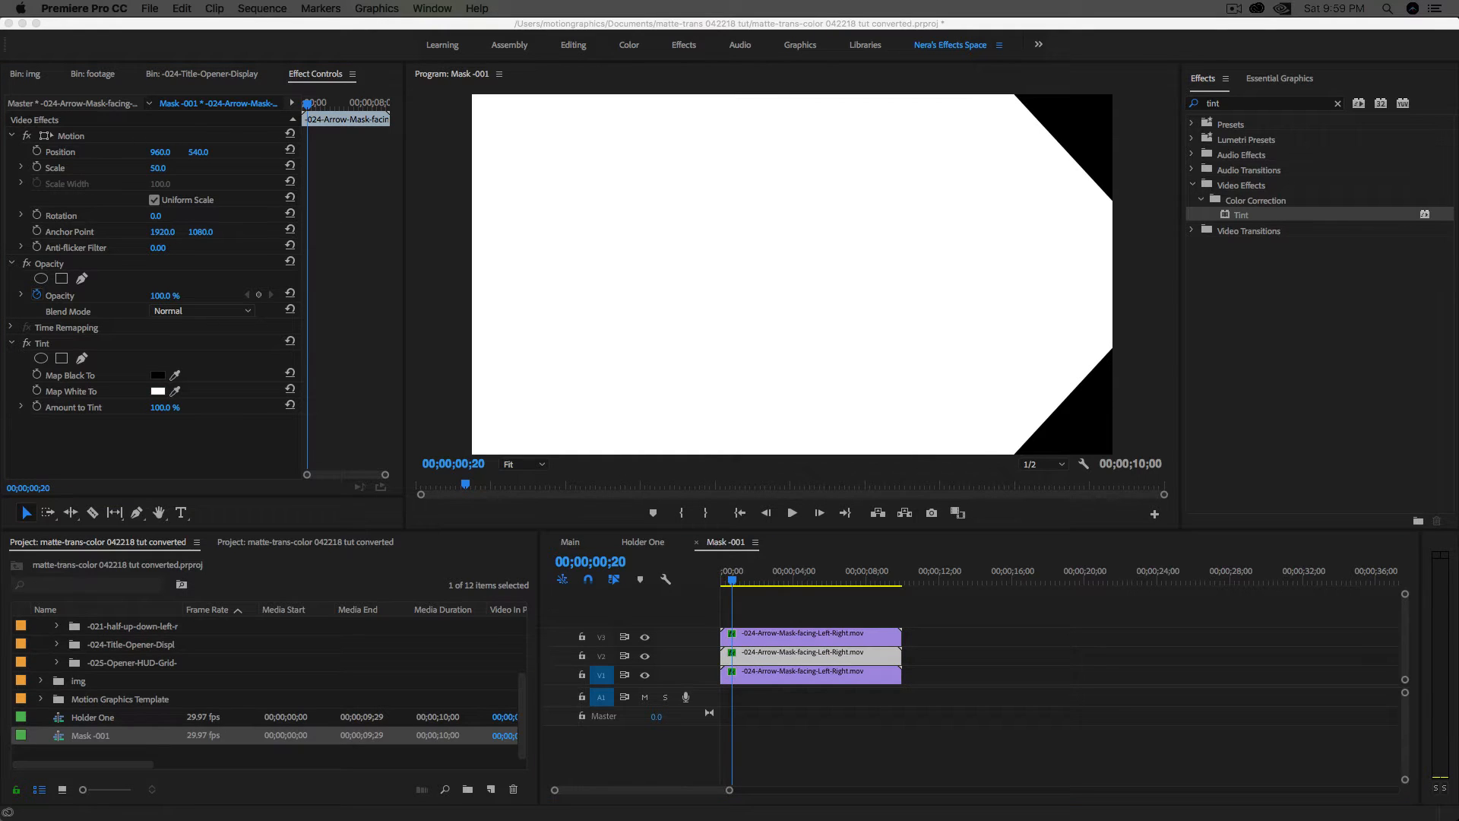
left_click(158, 391)
left_click_drag(839, 395, 718, 385)
key("super+v")
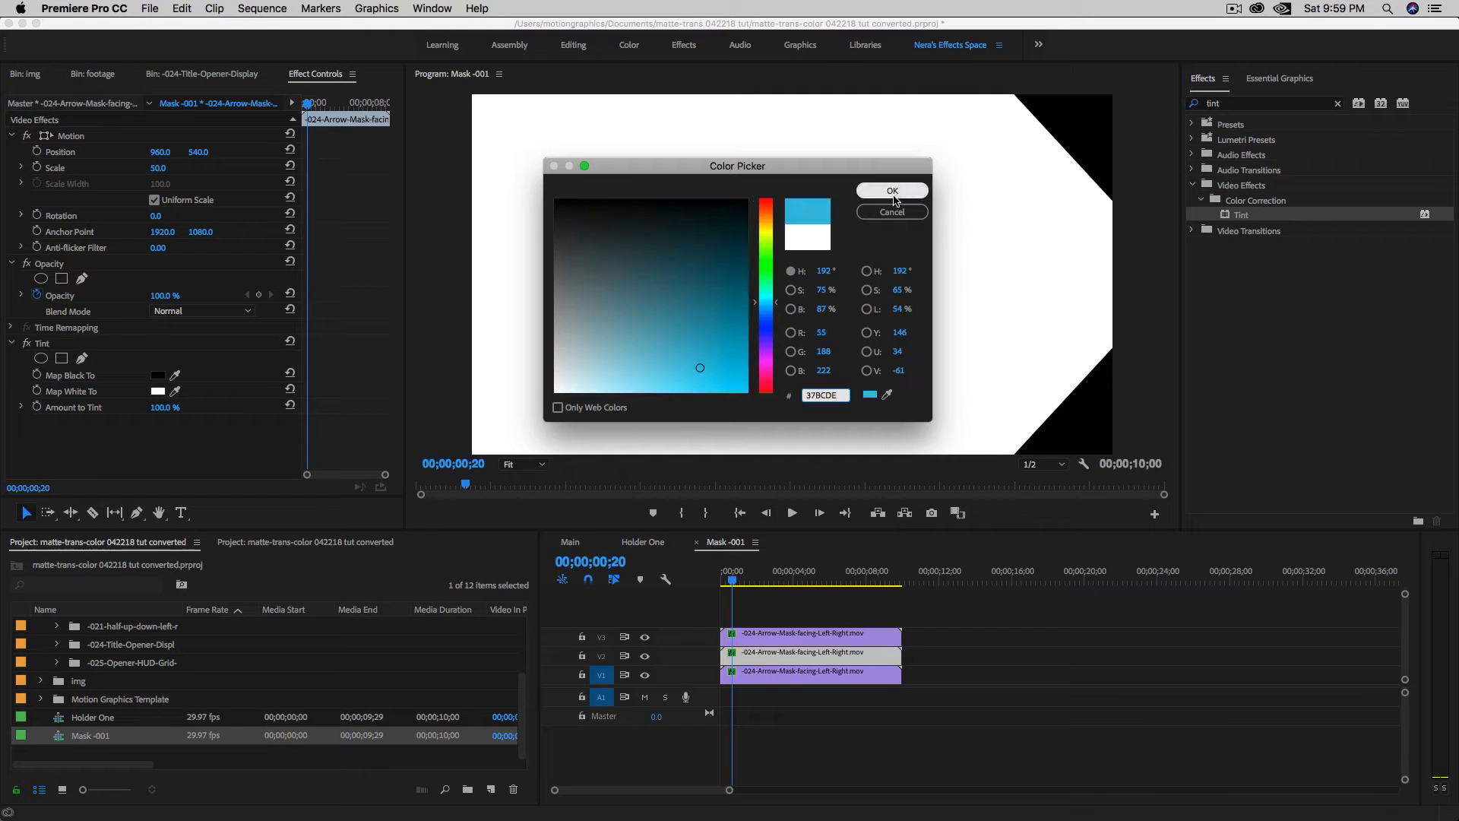
left_click(892, 193)
Set the Tint effect's Map White To color to turquoise 3EF0DC on the V3 clip.
left_click(769, 636)
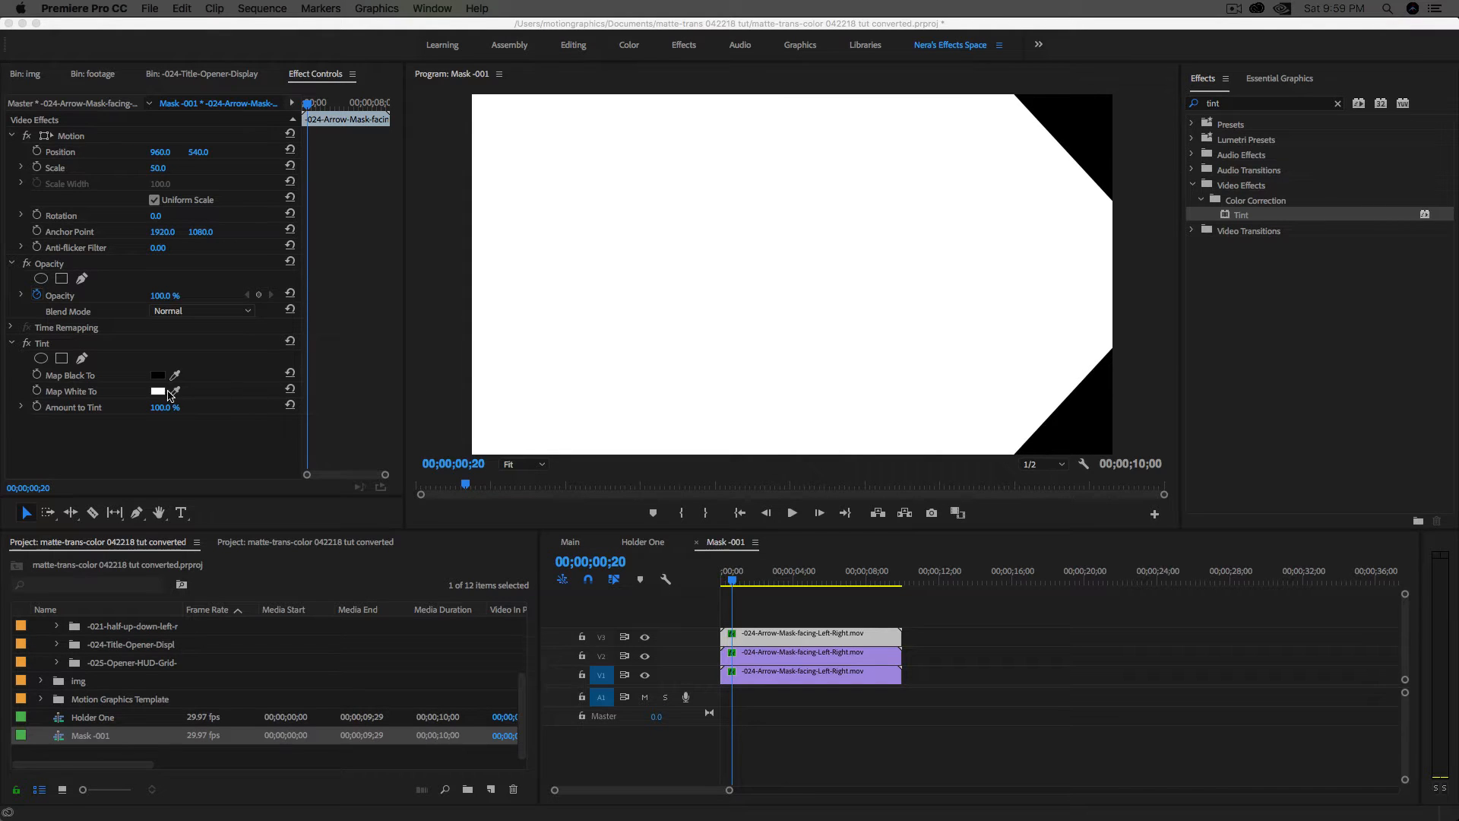
left_click(160, 395)
left_click(157, 392)
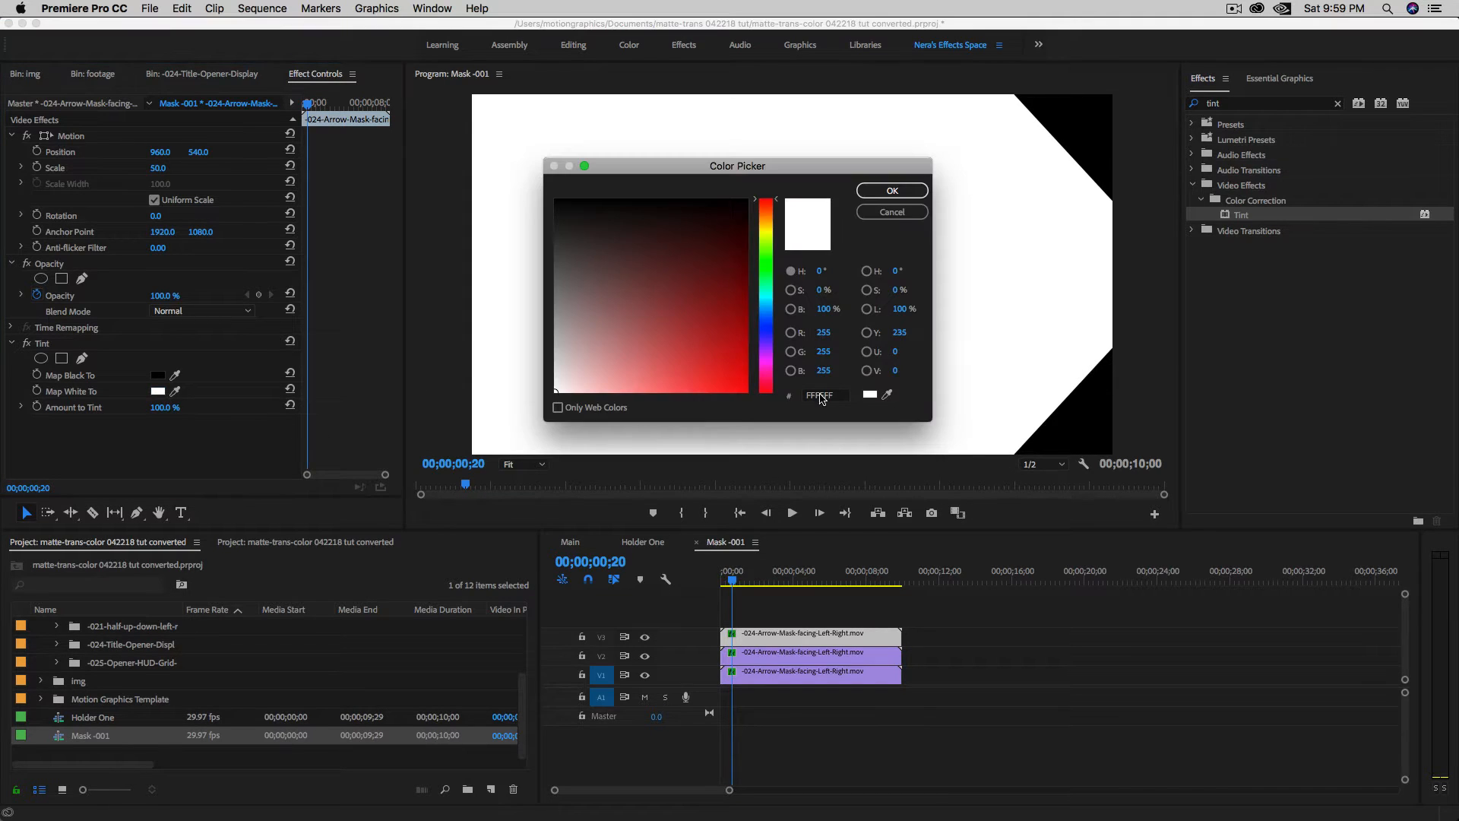
left_click_drag(835, 396, 770, 399)
key("super+v")
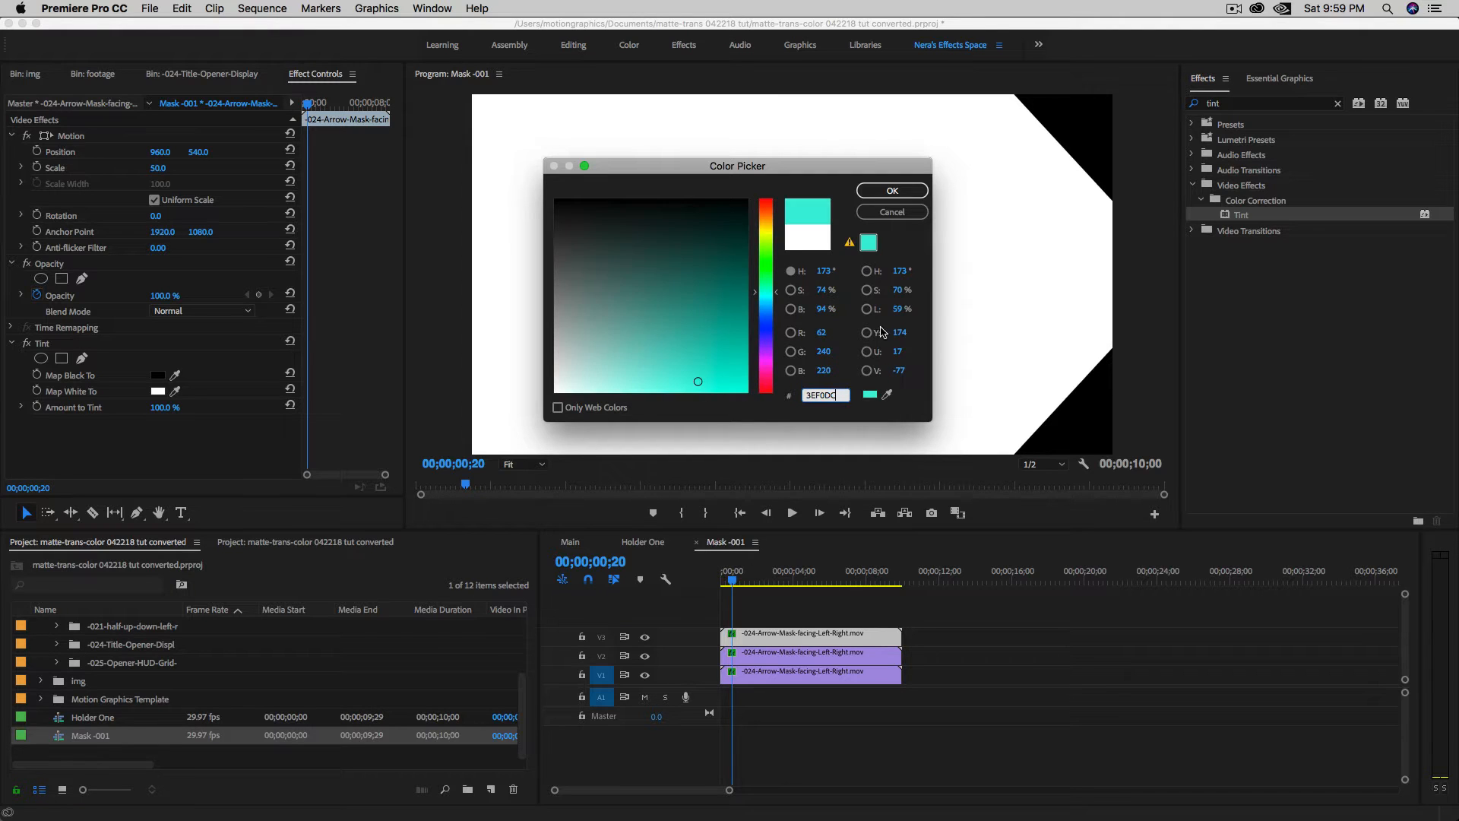
left_click(893, 191)
Move the playhead to 00;00;00;05 and shift the V2 and V3 clips together to start there.
left_click(739, 585)
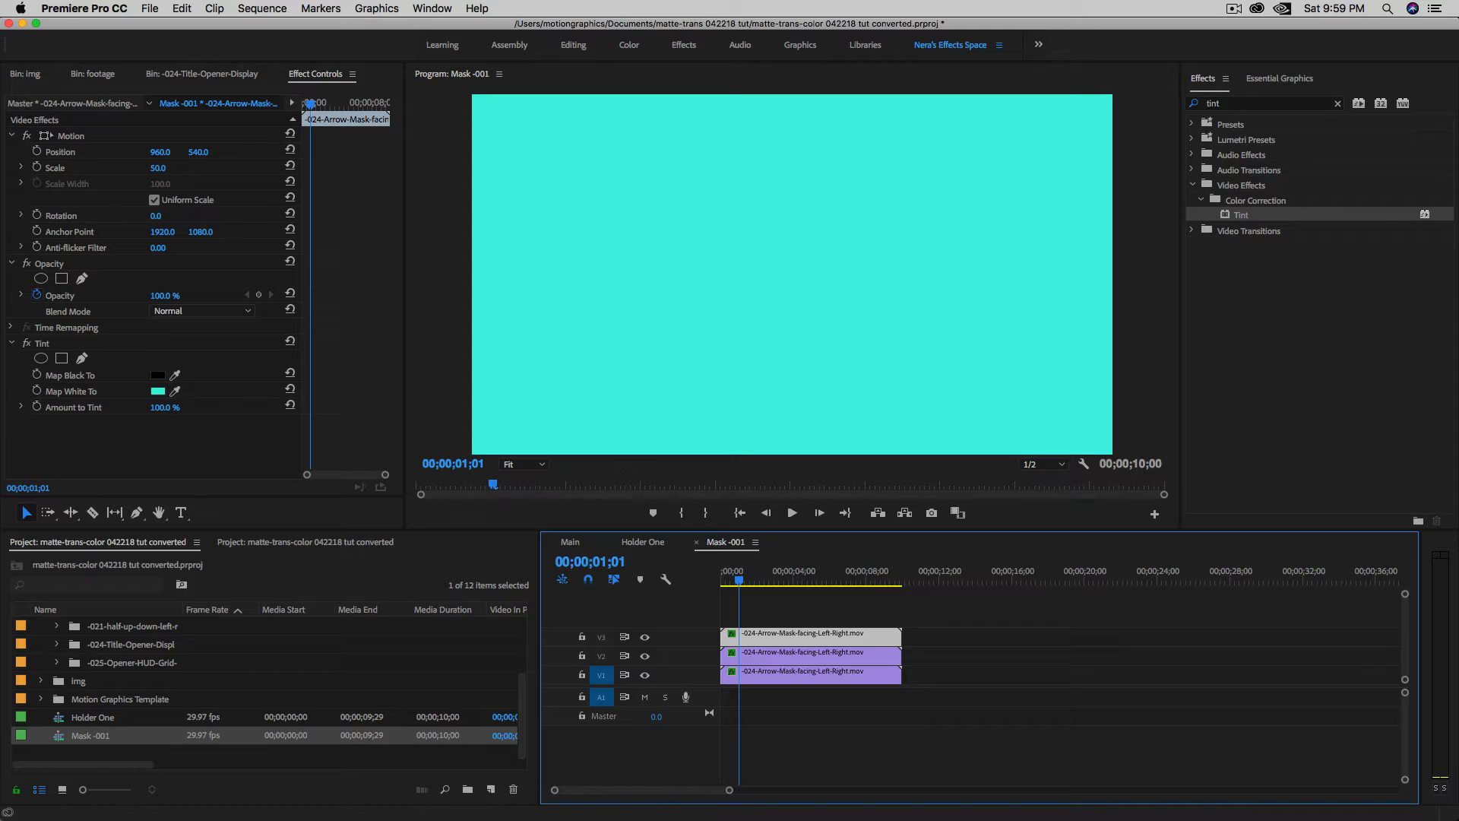
left_click(585, 560)
type("5")
key("Return")
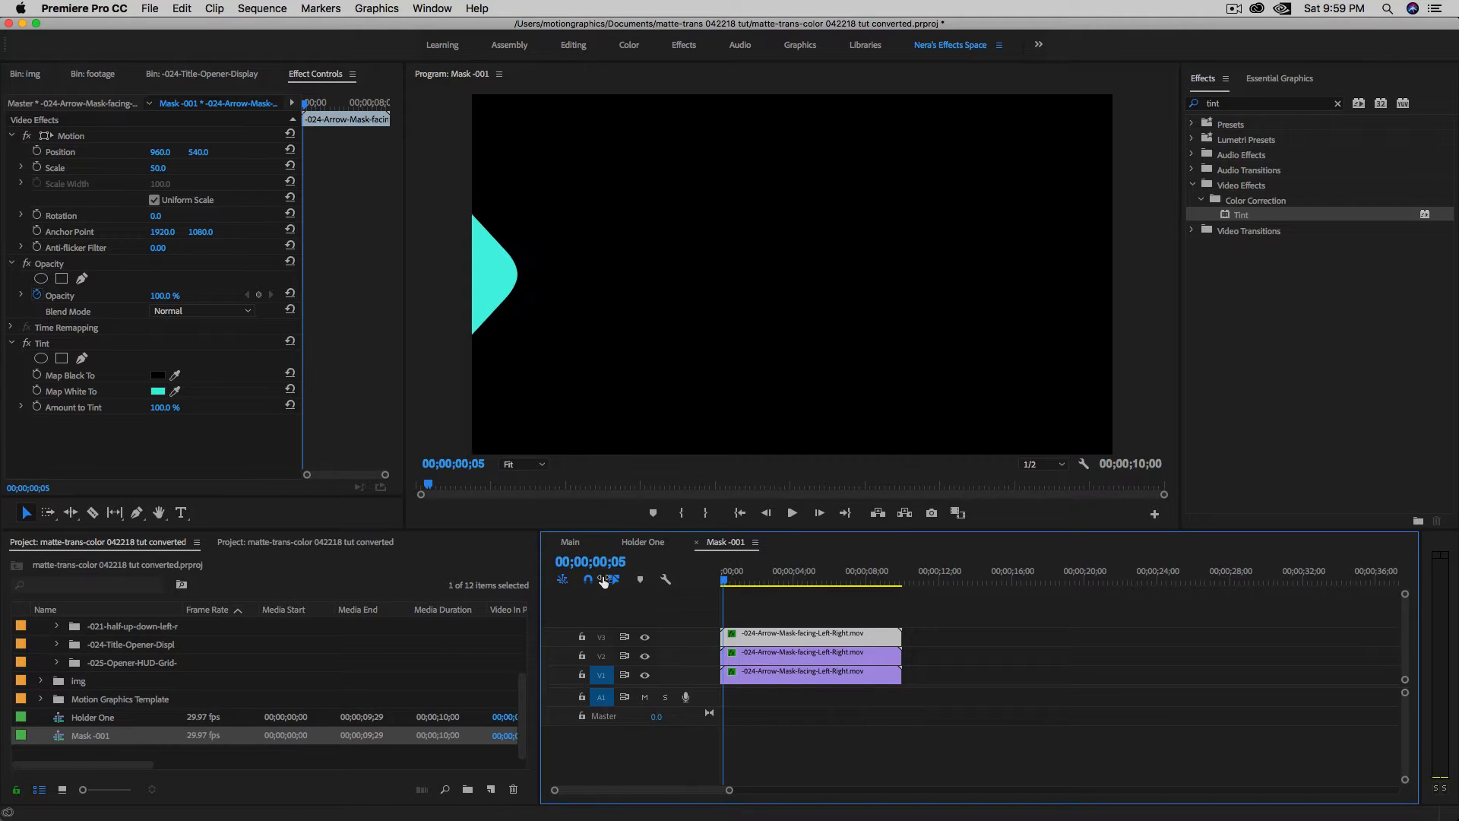
left_click_drag(935, 664, 791, 631)
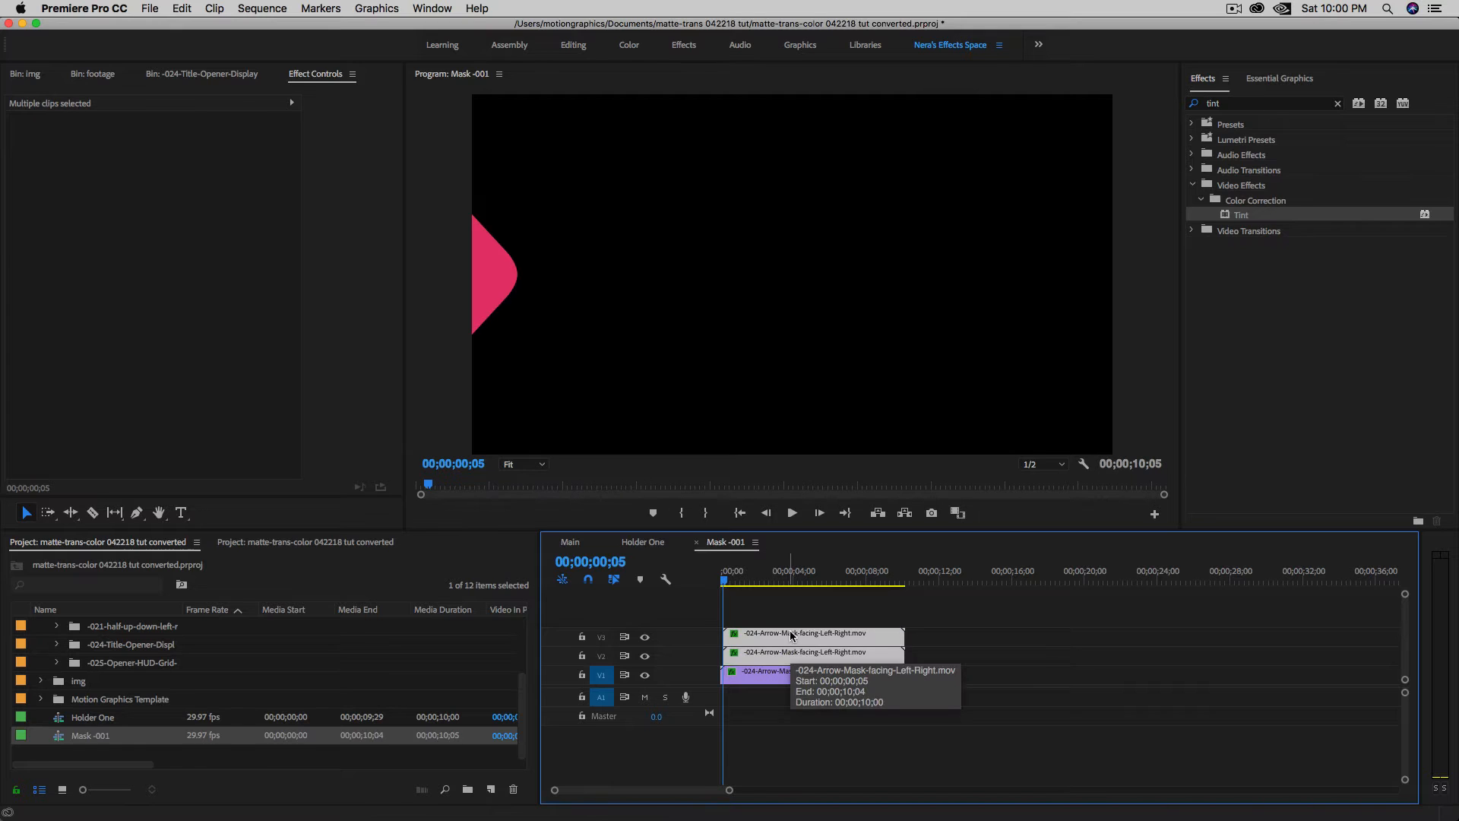
key("=")
key("=")
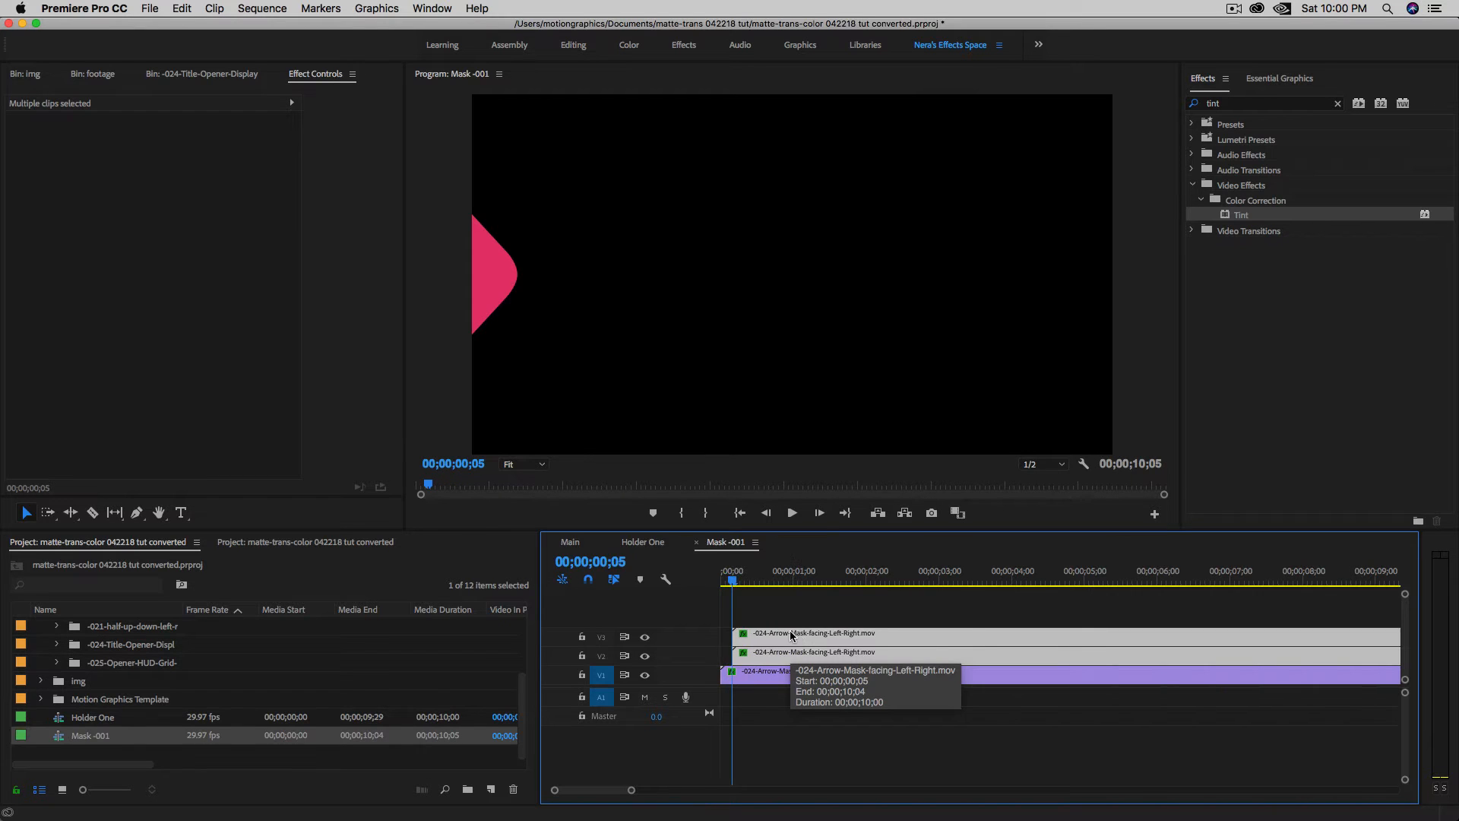
Move the playhead to 00;00;00;10, shift the V3 arrow mask clip to start there, and preview the staggered arrows.
left_click(592, 562)
type("5")
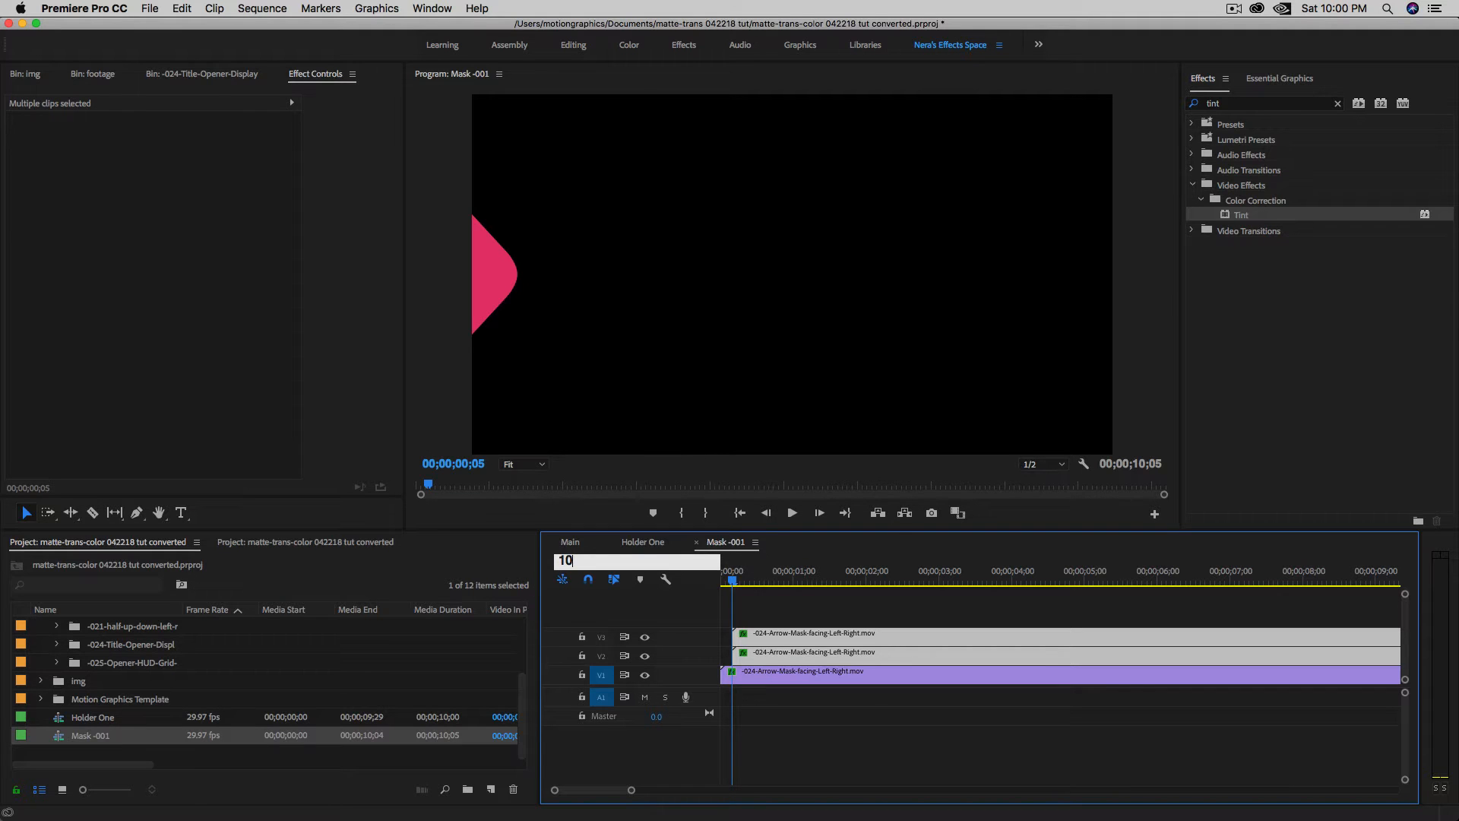
key("Return")
left_click(839, 617)
left_click(784, 640)
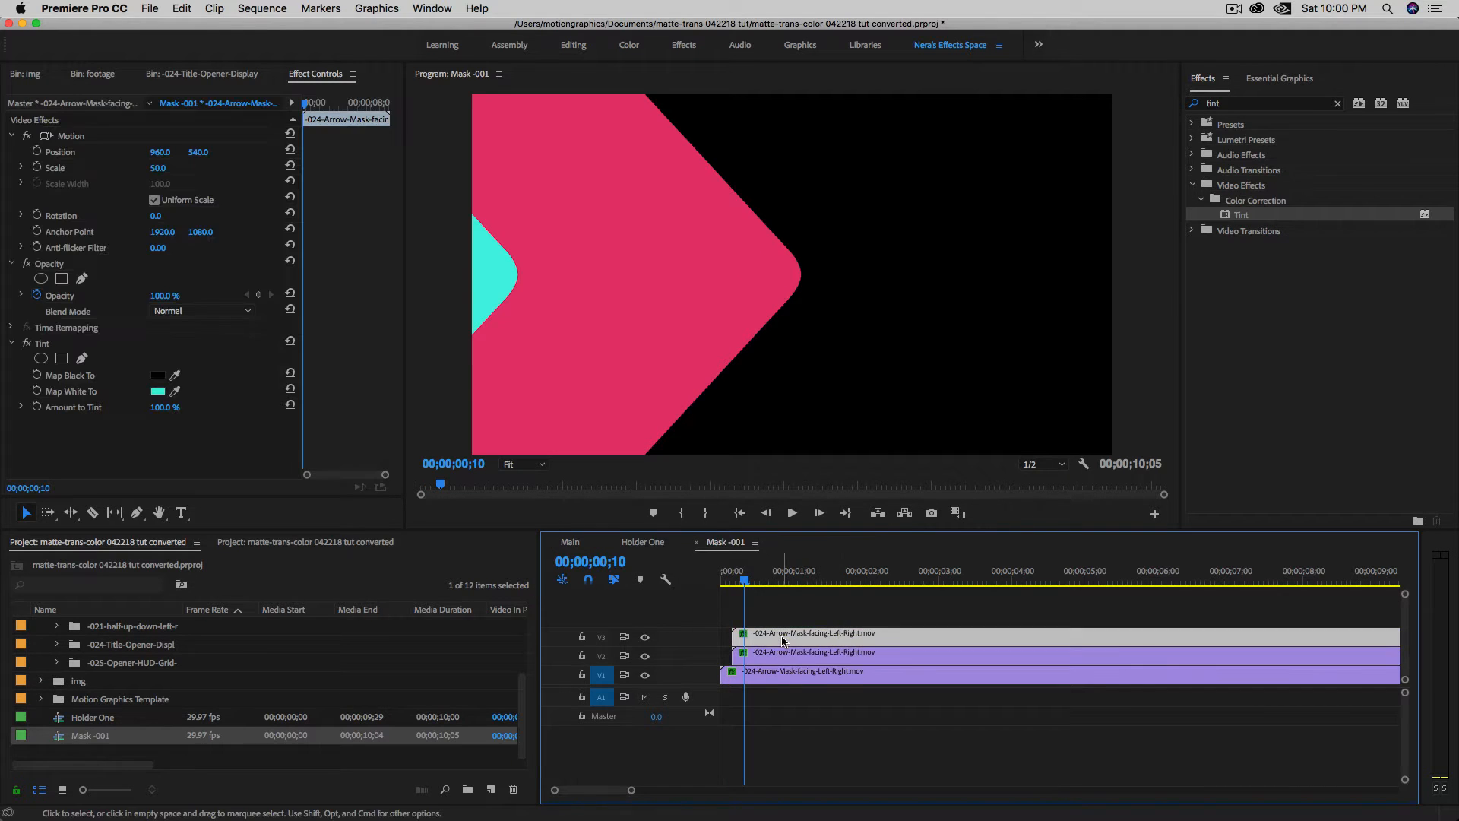
left_click_drag(783, 640, 795, 640)
left_click(740, 583)
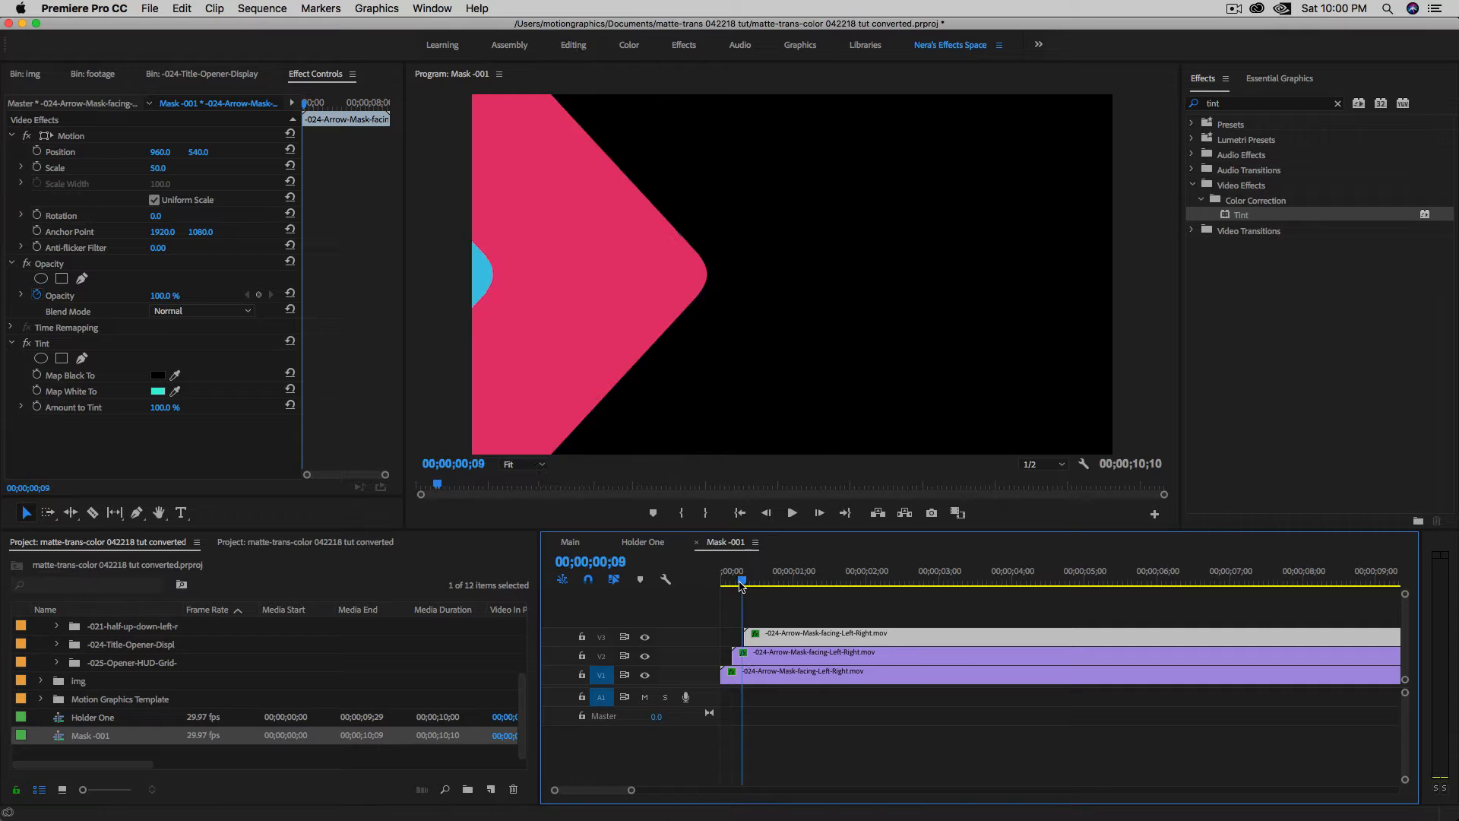
left_click_drag(741, 585, 773, 589)
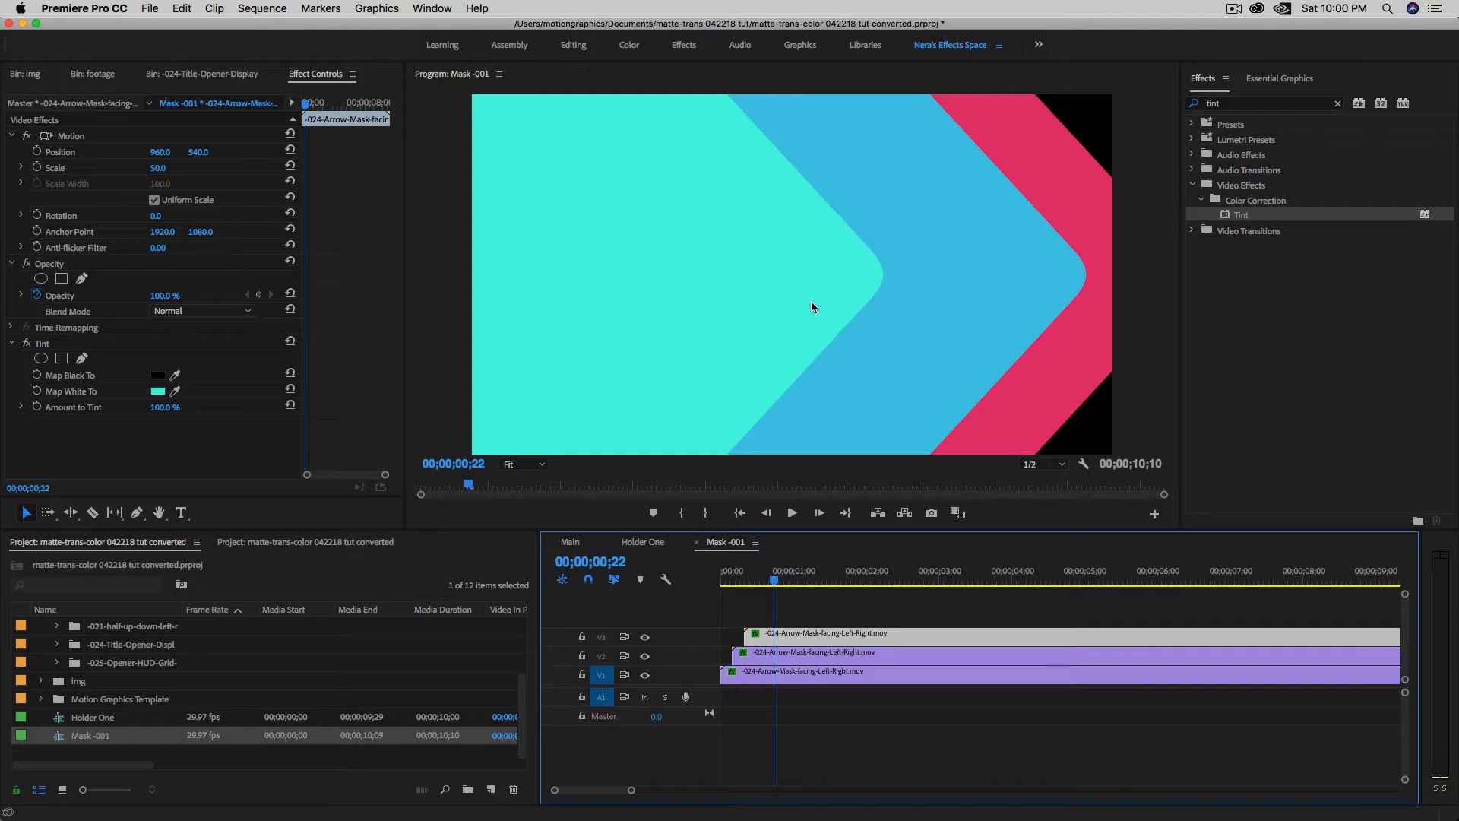
In the Holder One sequence, move the arrow mask clip from V2 up to V3.
left_click(645, 542)
left_click_drag(731, 583, 737, 585)
left_click(761, 662)
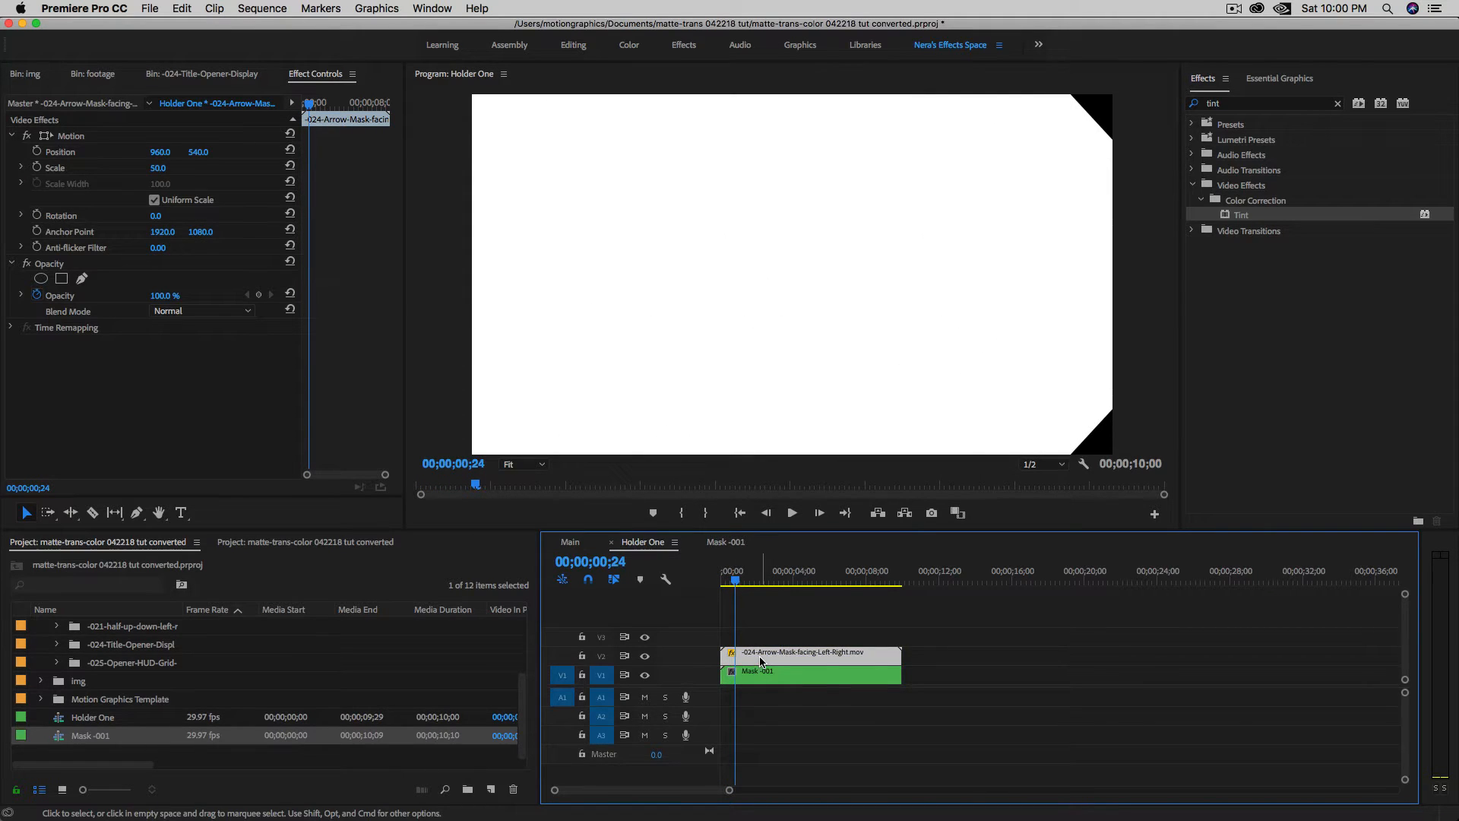
mouse_move(761, 662)
left_mouse_down()
mouse_move(768, 641)
mouse_move(754, 638)
left_mouse_up()
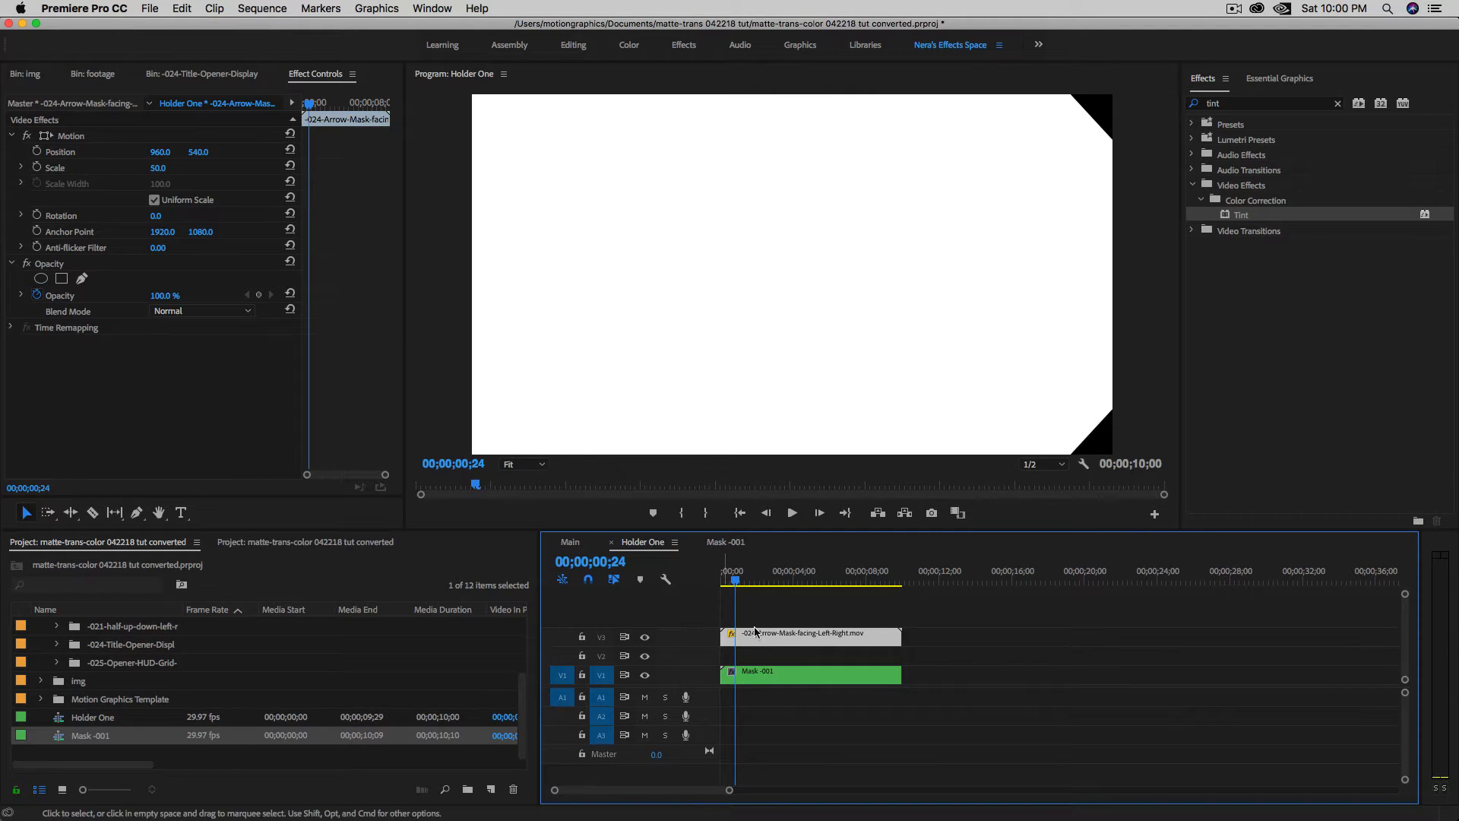
Check the arrow stagger in Mask -001, then shift Holder One's V3 arrow mask clip to start at 00;00;00;15.
double_click(770, 676)
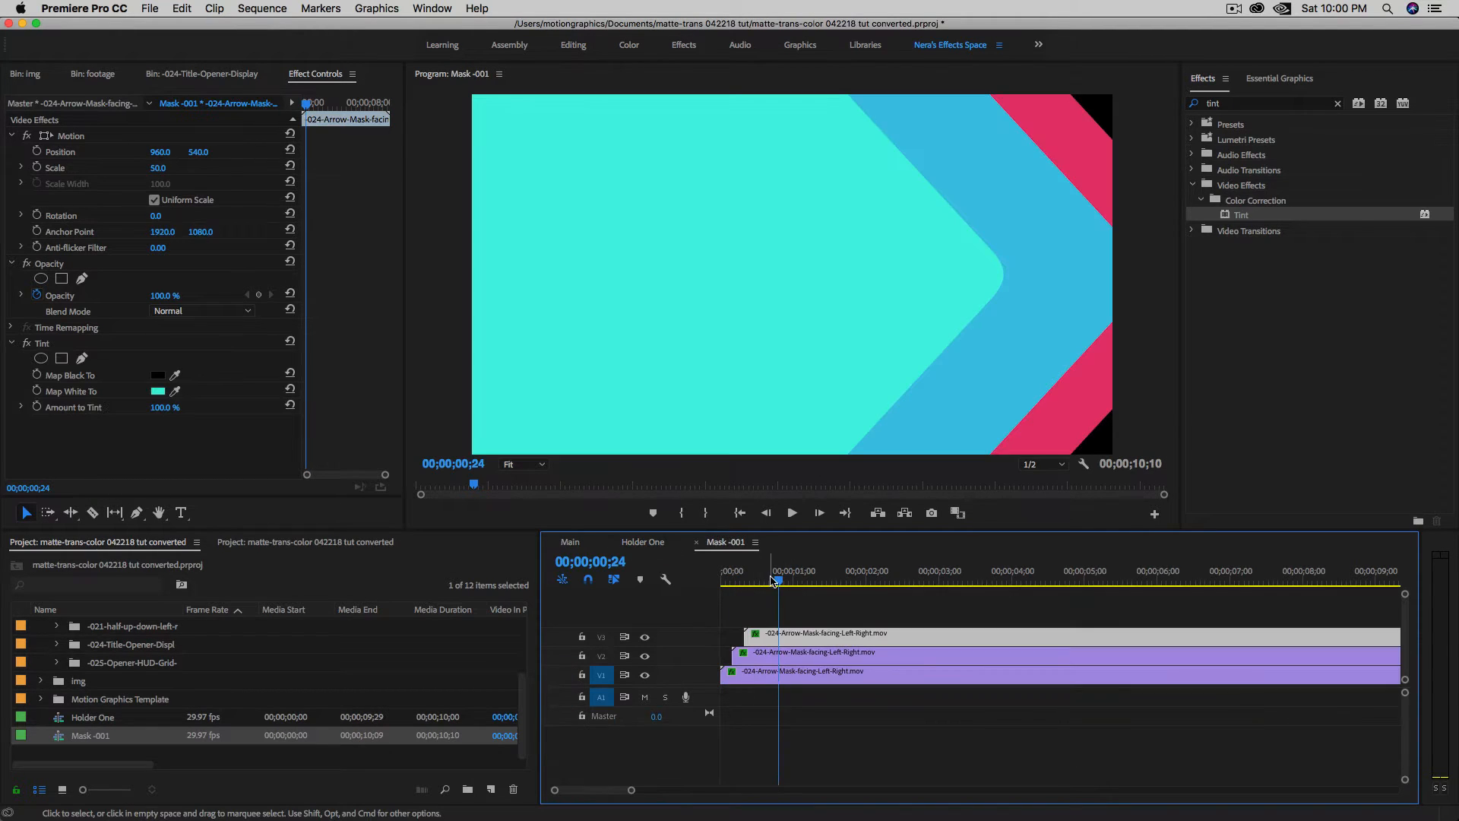
left_click(745, 583)
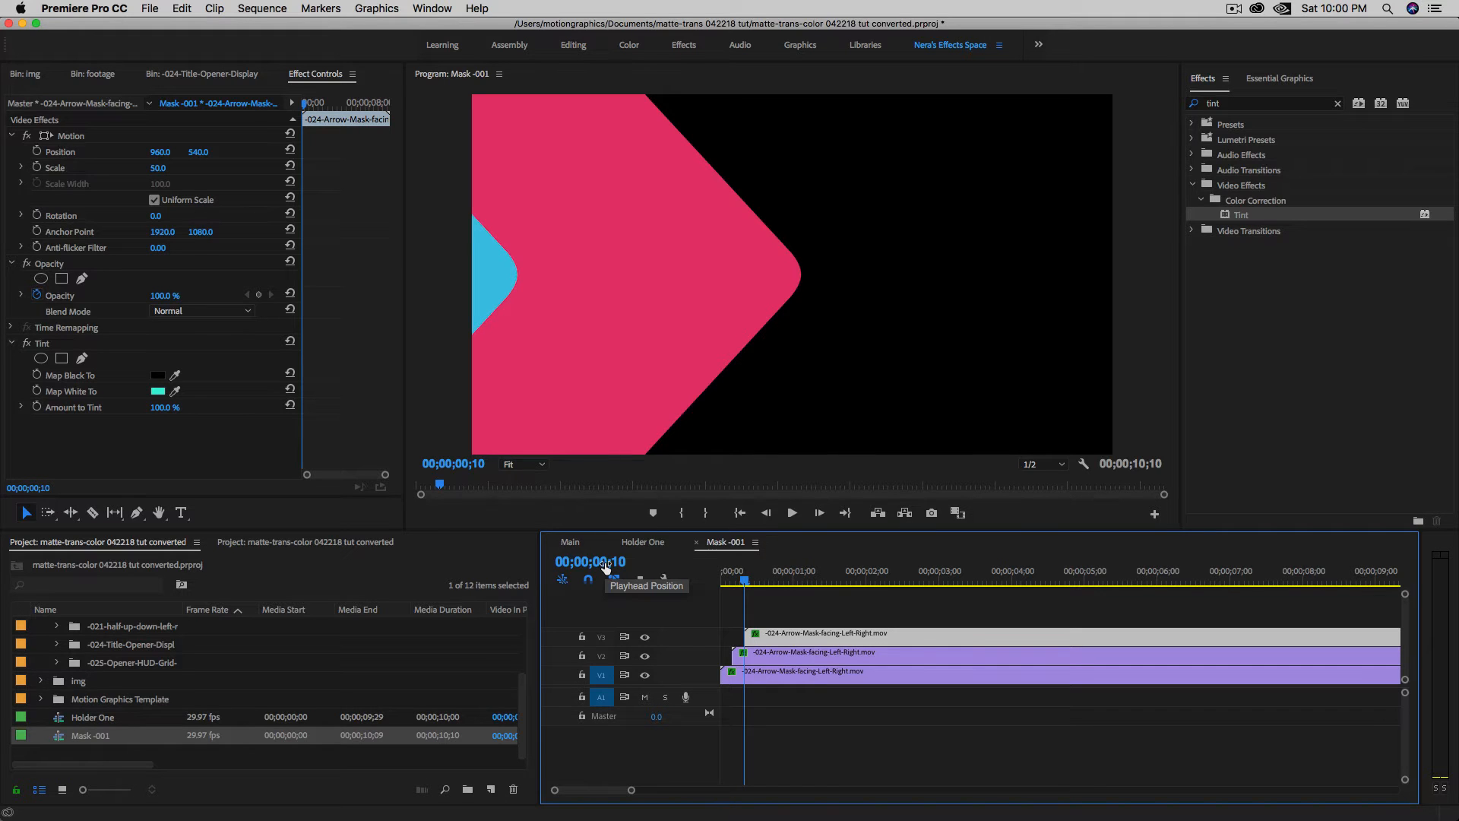
left_click(644, 541)
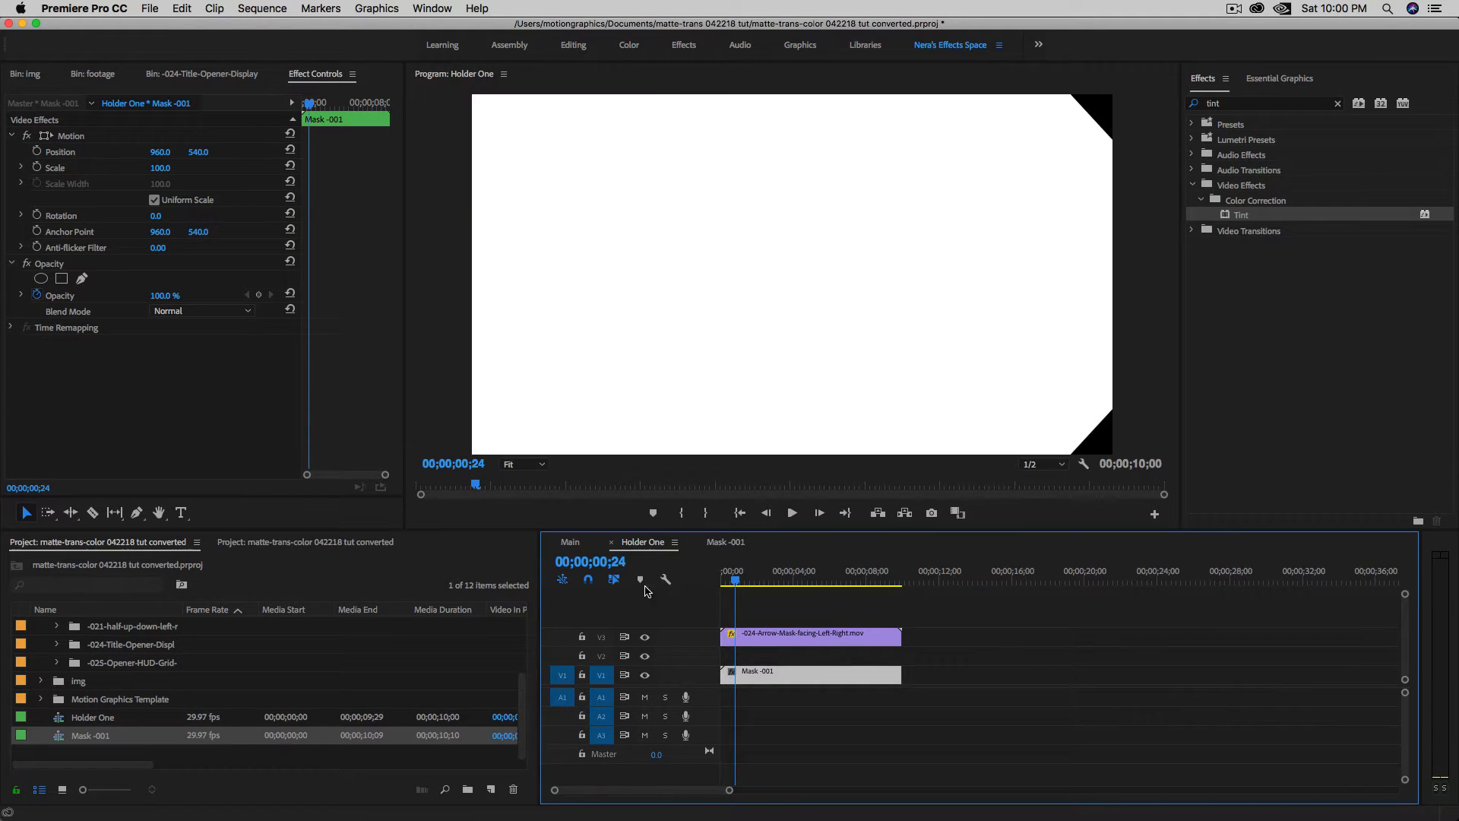
left_click(591, 562)
type("1")
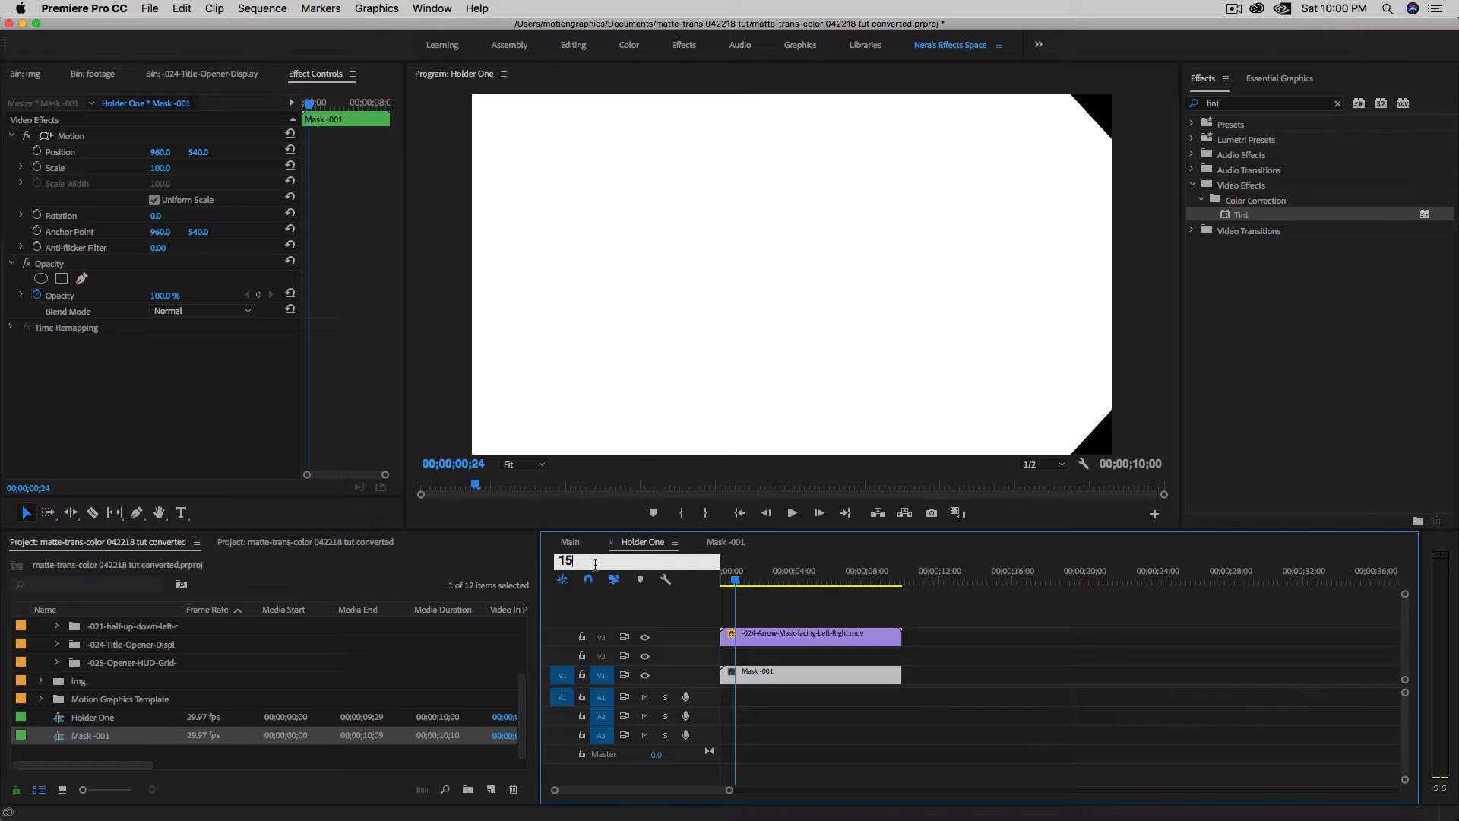
type("5")
key("Return")
left_click_drag(761, 637, 766, 635)
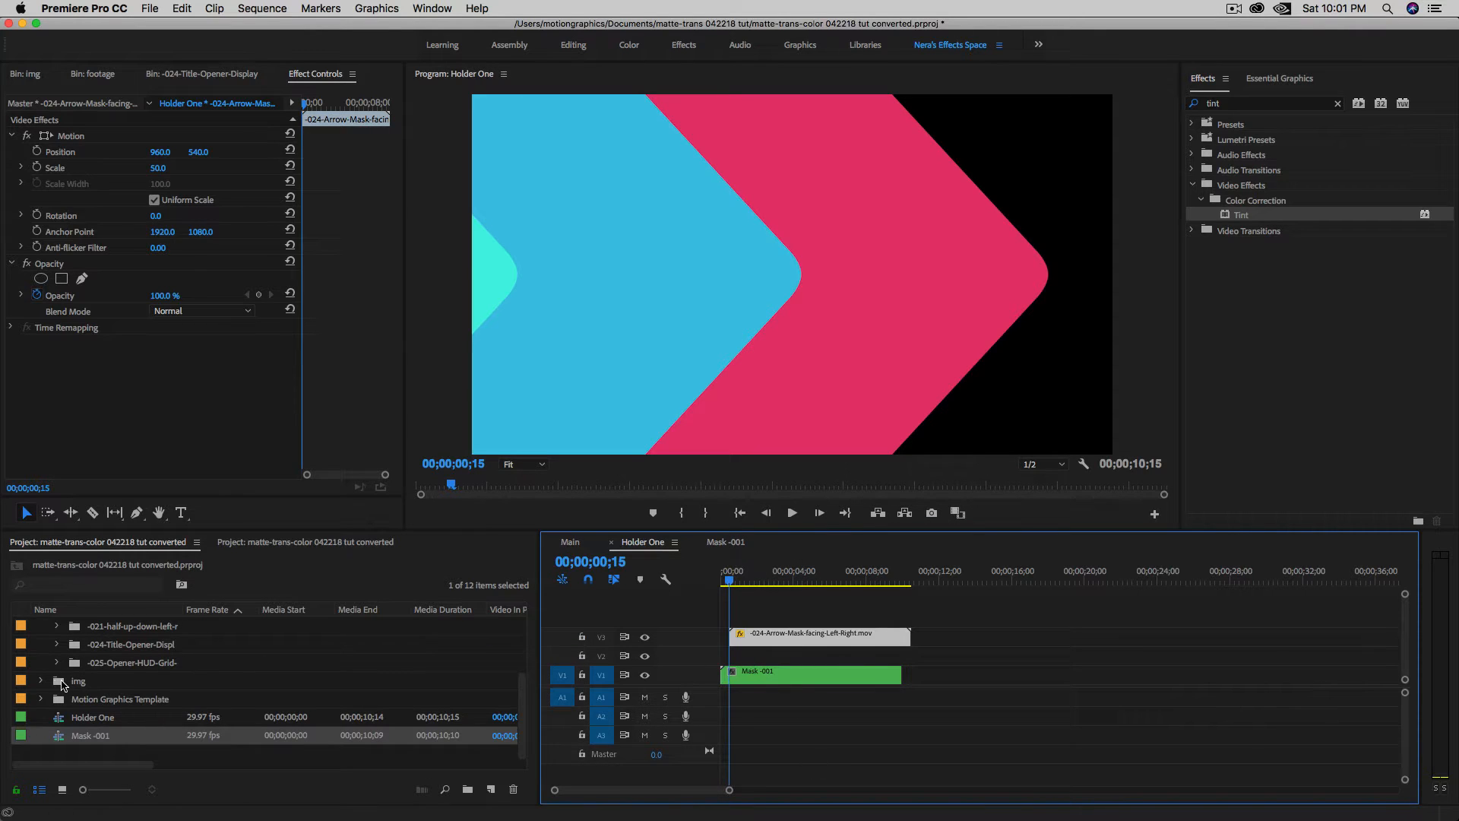
Place img-001 from the Do Not Touch bin on V2 of Holder One, aligned with the start of the arrow mask clip.
scroll(67, 668, "up", 3)
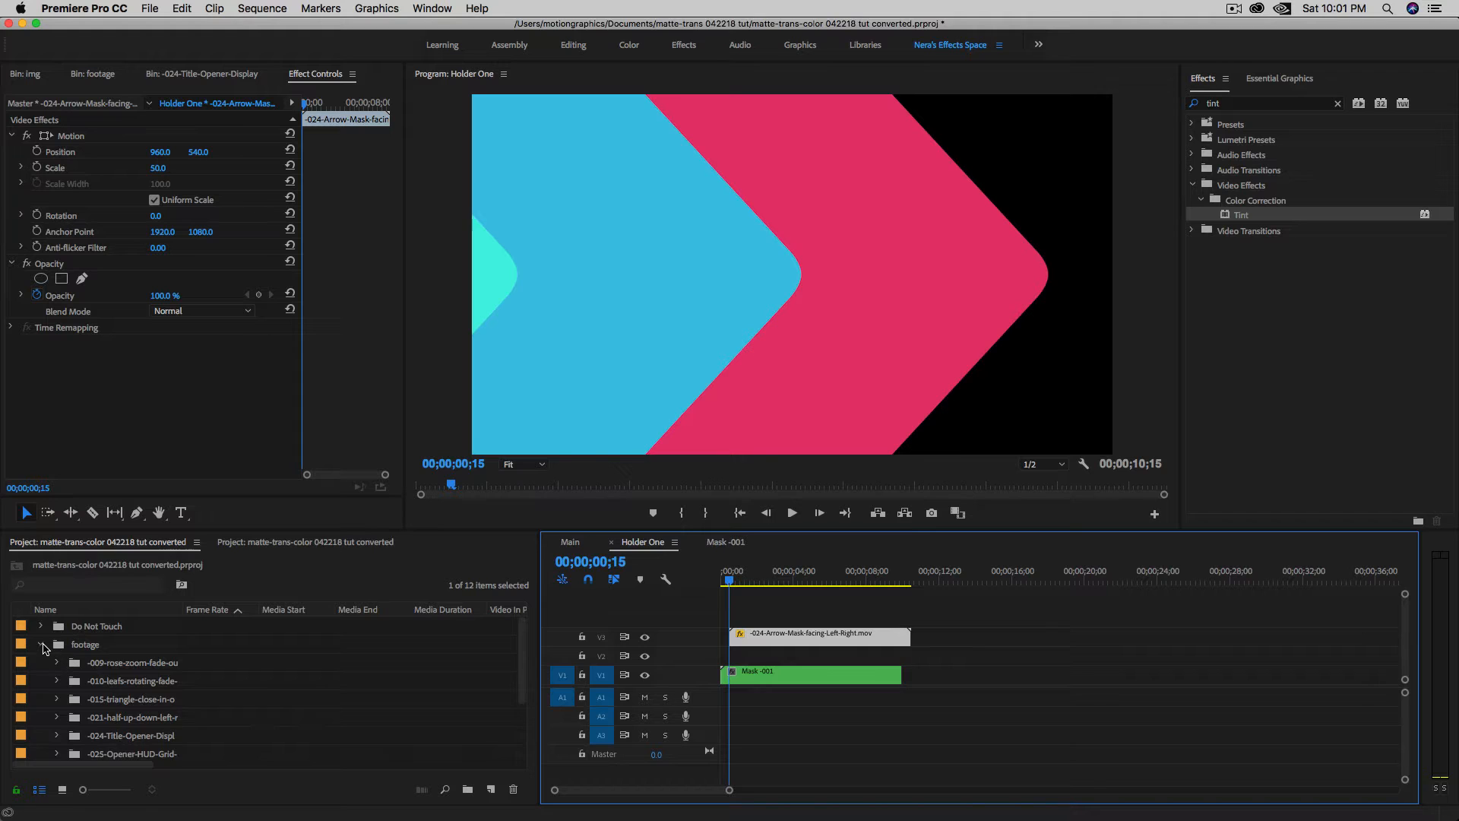
left_click(41, 645)
left_click(41, 627)
scroll(127, 720, "down", 2)
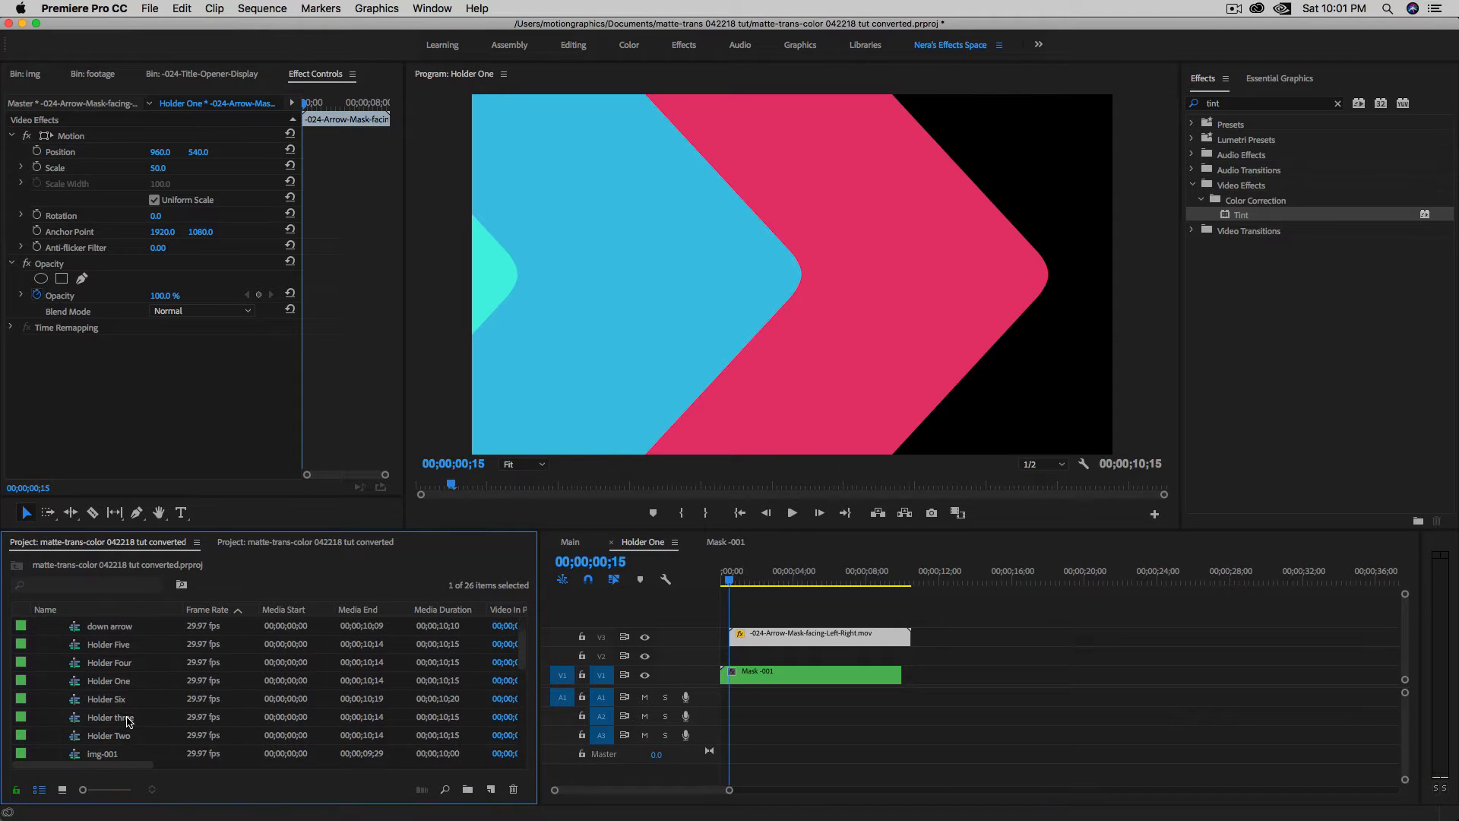
left_click(96, 737)
left_click_drag(86, 740, 731, 653)
left_click_drag(731, 583, 740, 583)
Apply the Track Matte Key effect to the img-001 clip and set its Matte to Video 3.
left_click(764, 658)
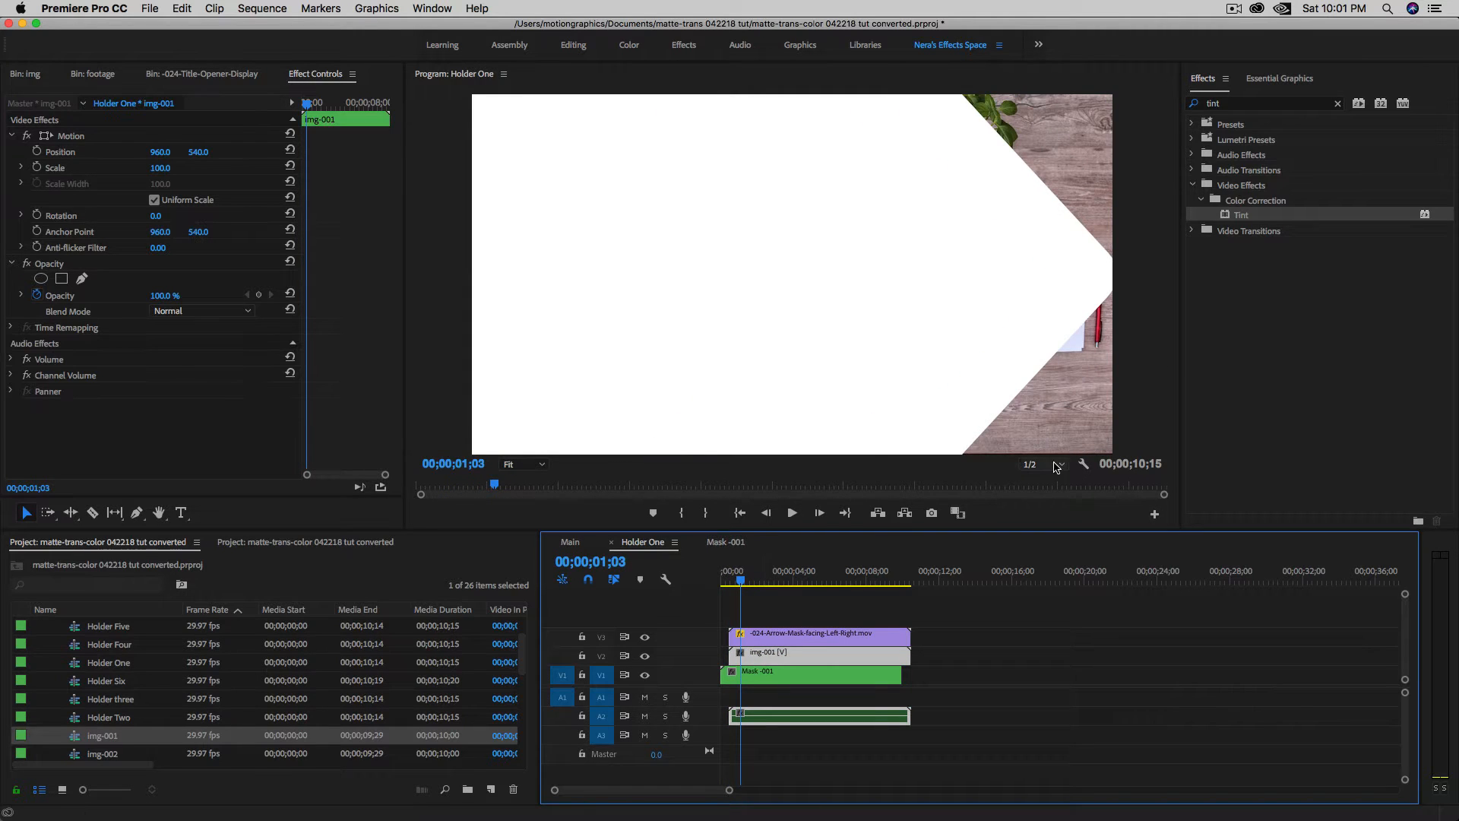
left_click(1336, 105)
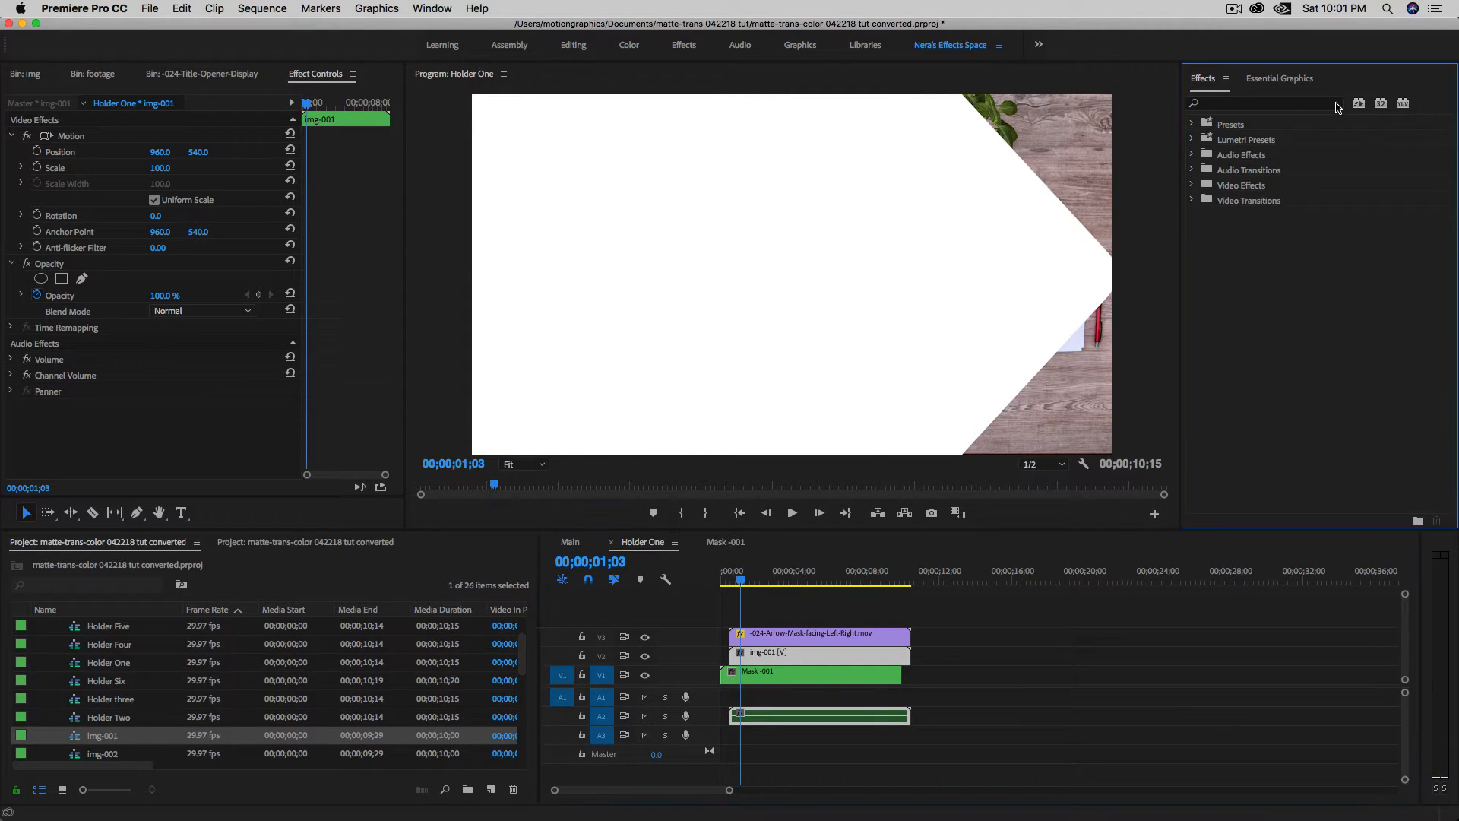
left_click(1285, 106)
type("tra")
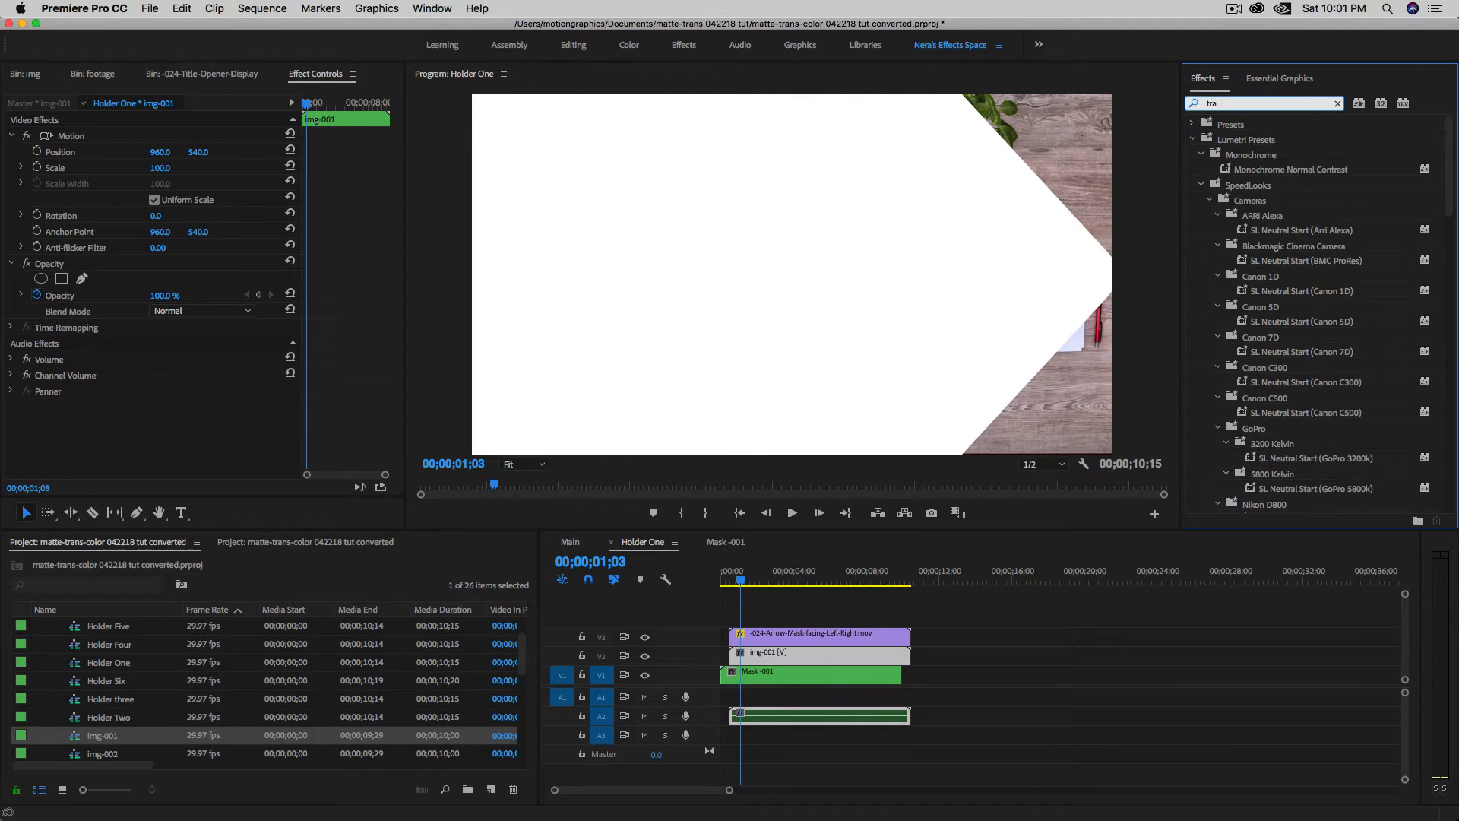
type("ck")
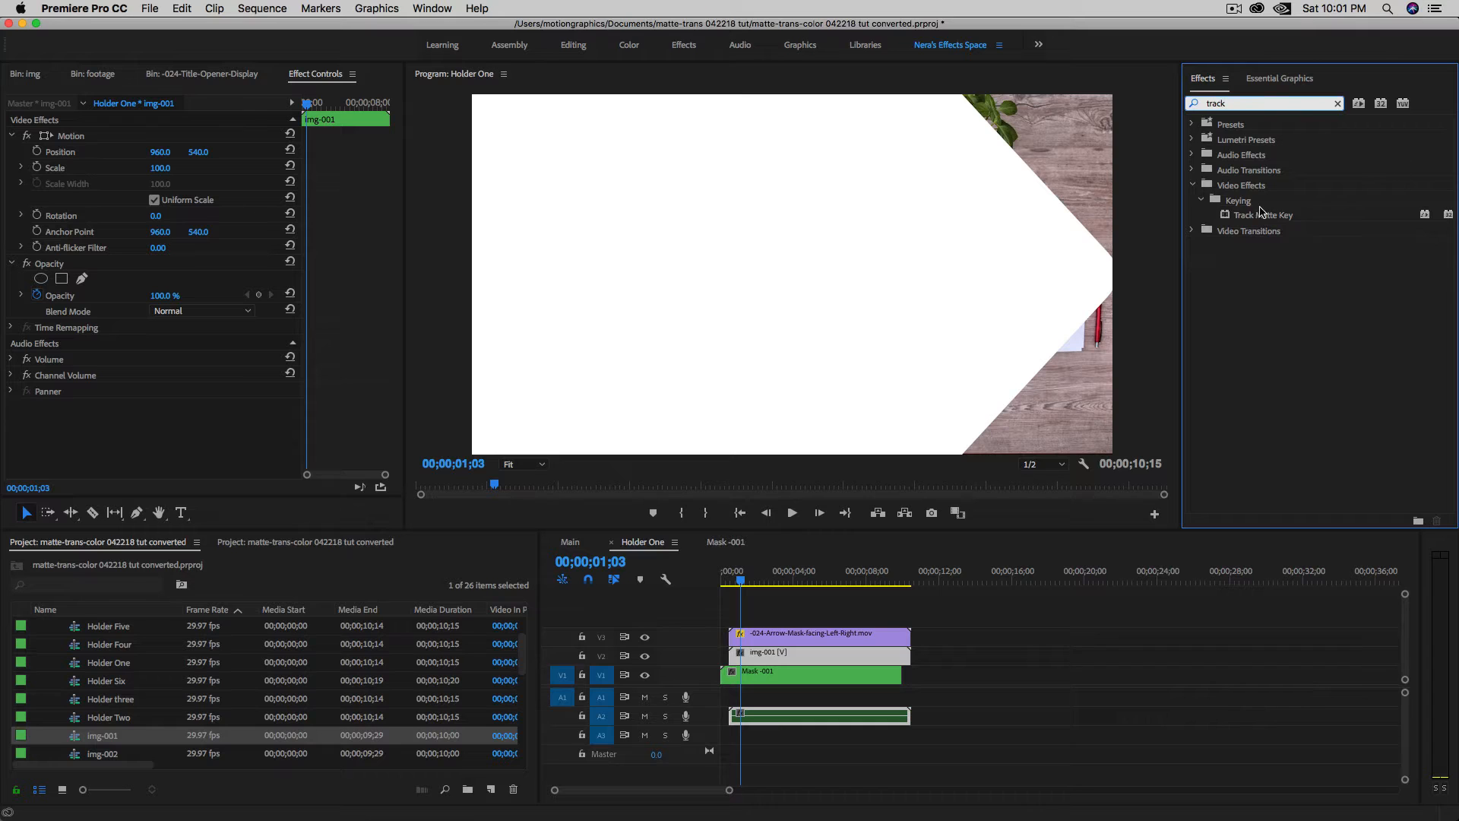
double_click(1227, 216)
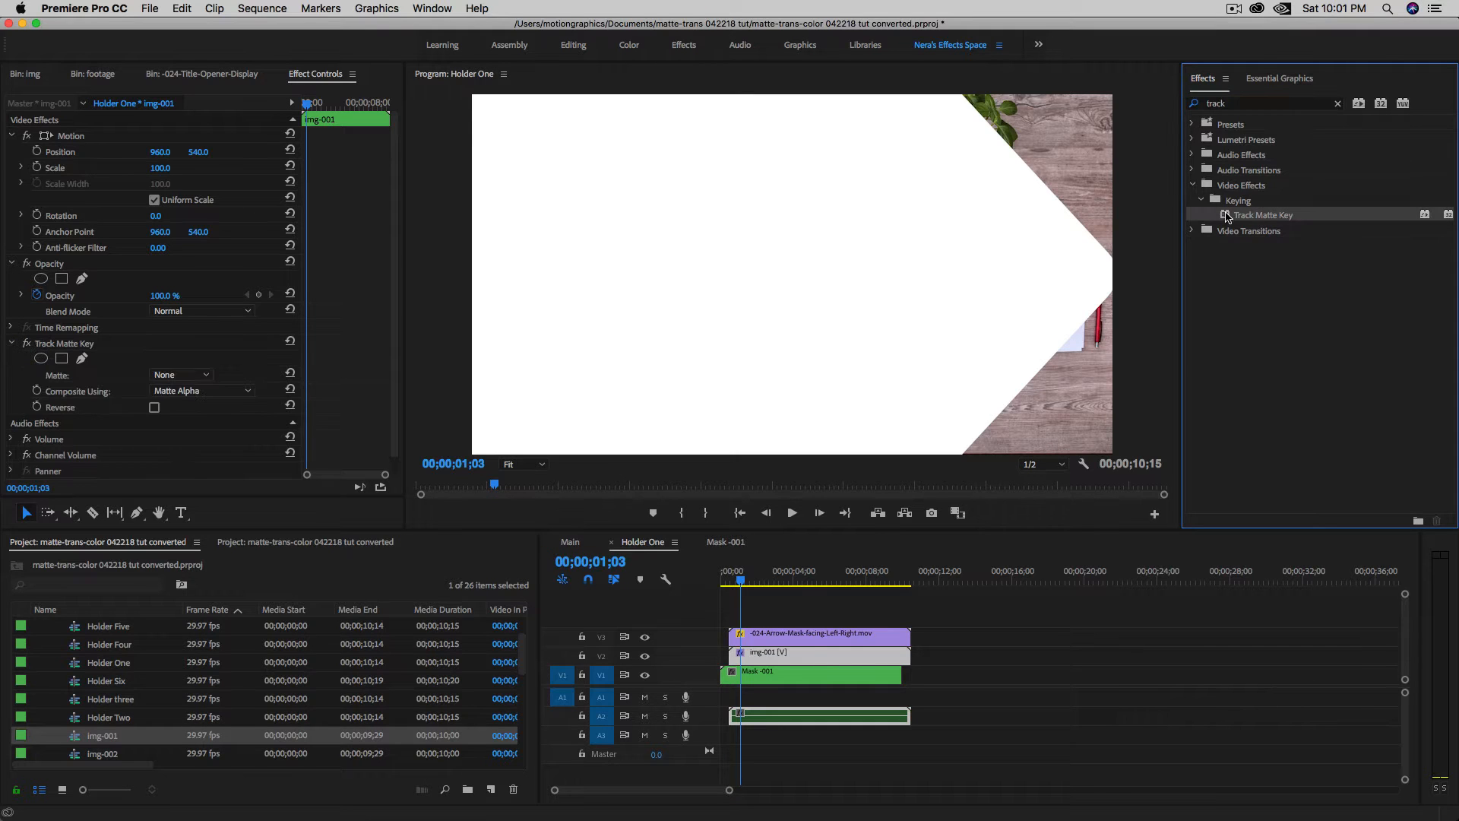
left_click(202, 376)
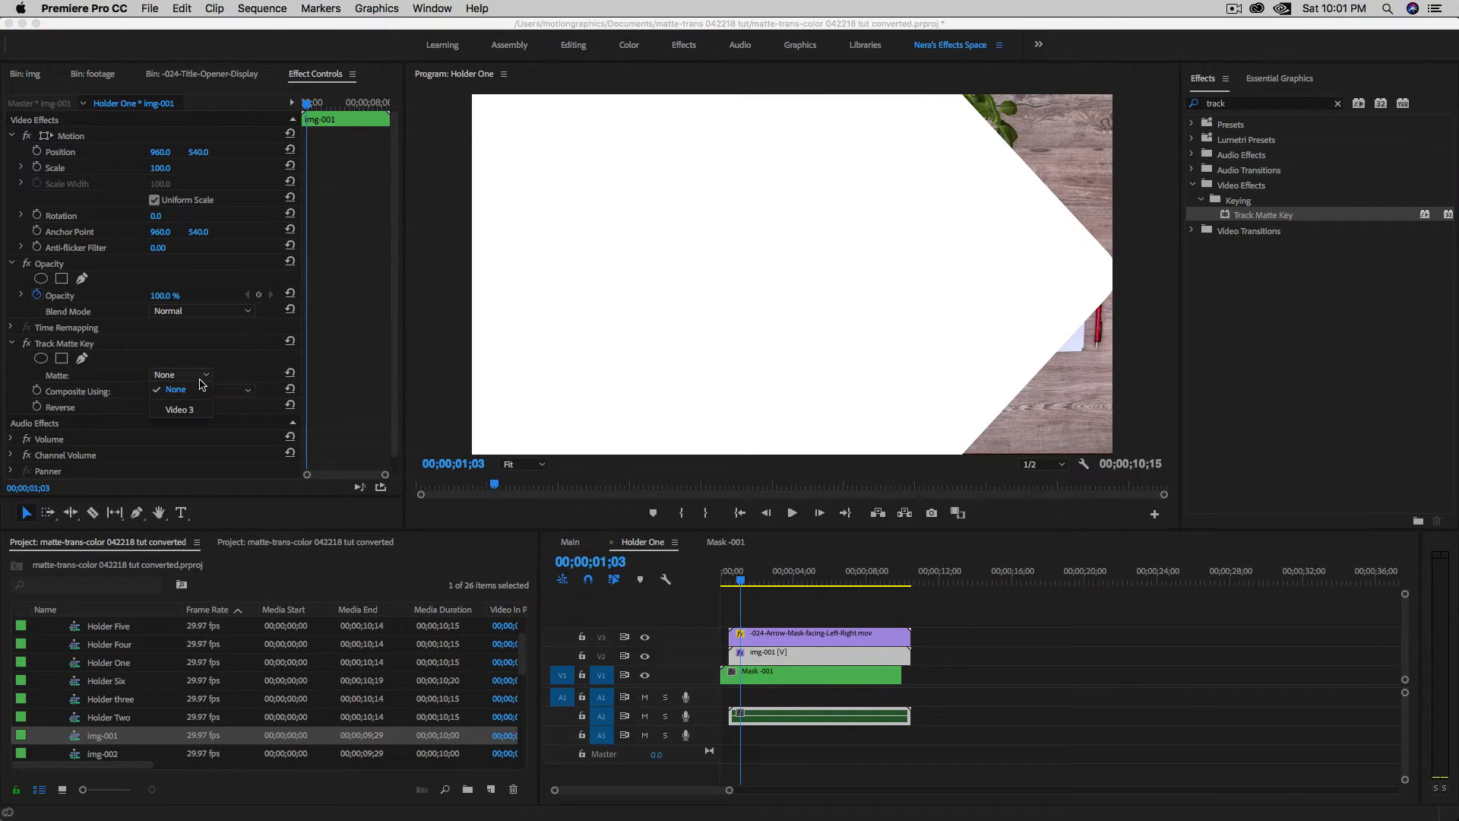
left_click(182, 409)
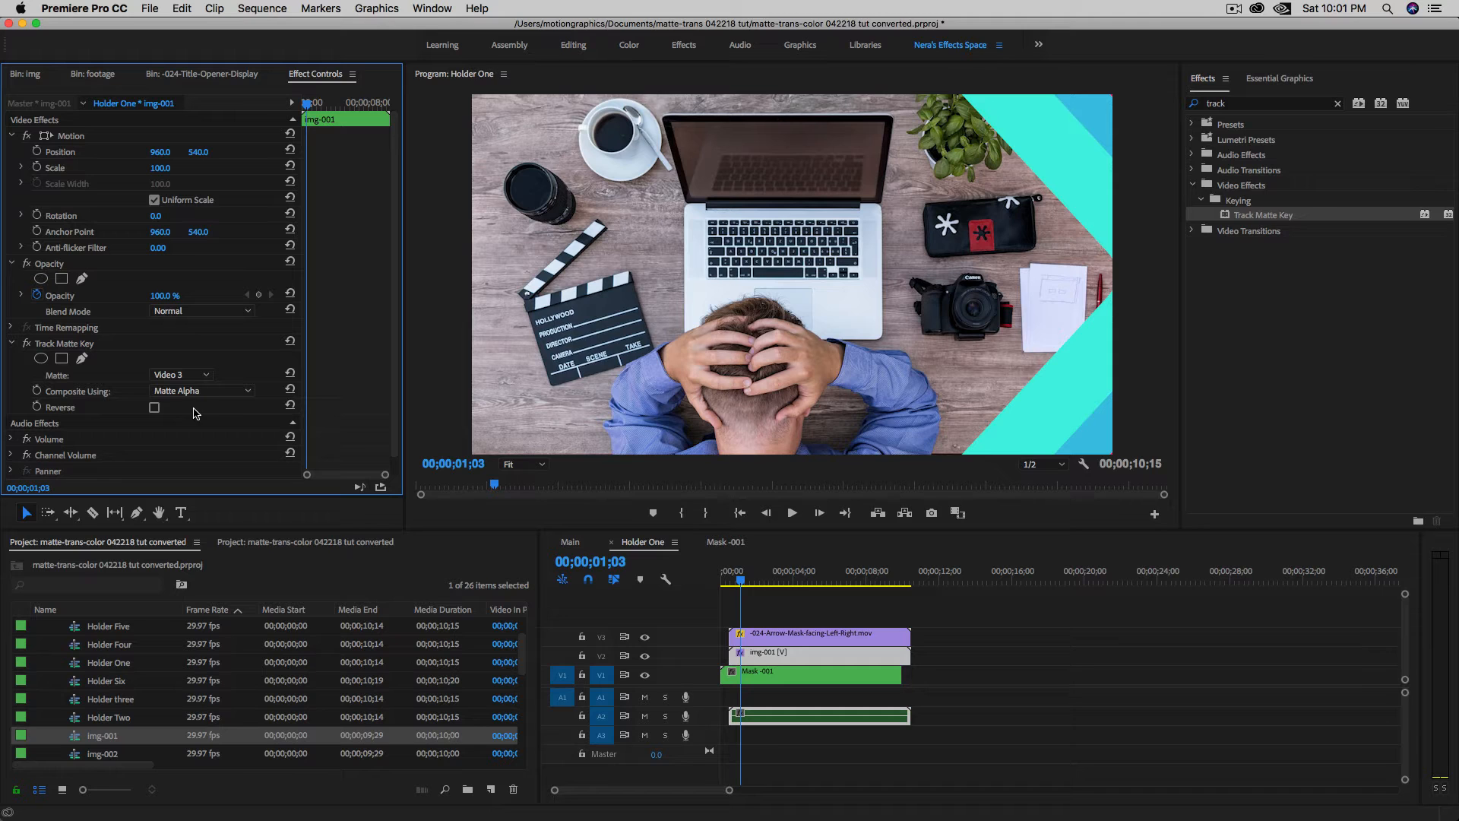
Scrub through the matte transition in Holder One and Main, and review the Mask -001 sequence.
left_click(737, 579)
mouse_move(738, 579)
left_mouse_down()
mouse_move(723, 584)
mouse_move(735, 592)
left_mouse_up()
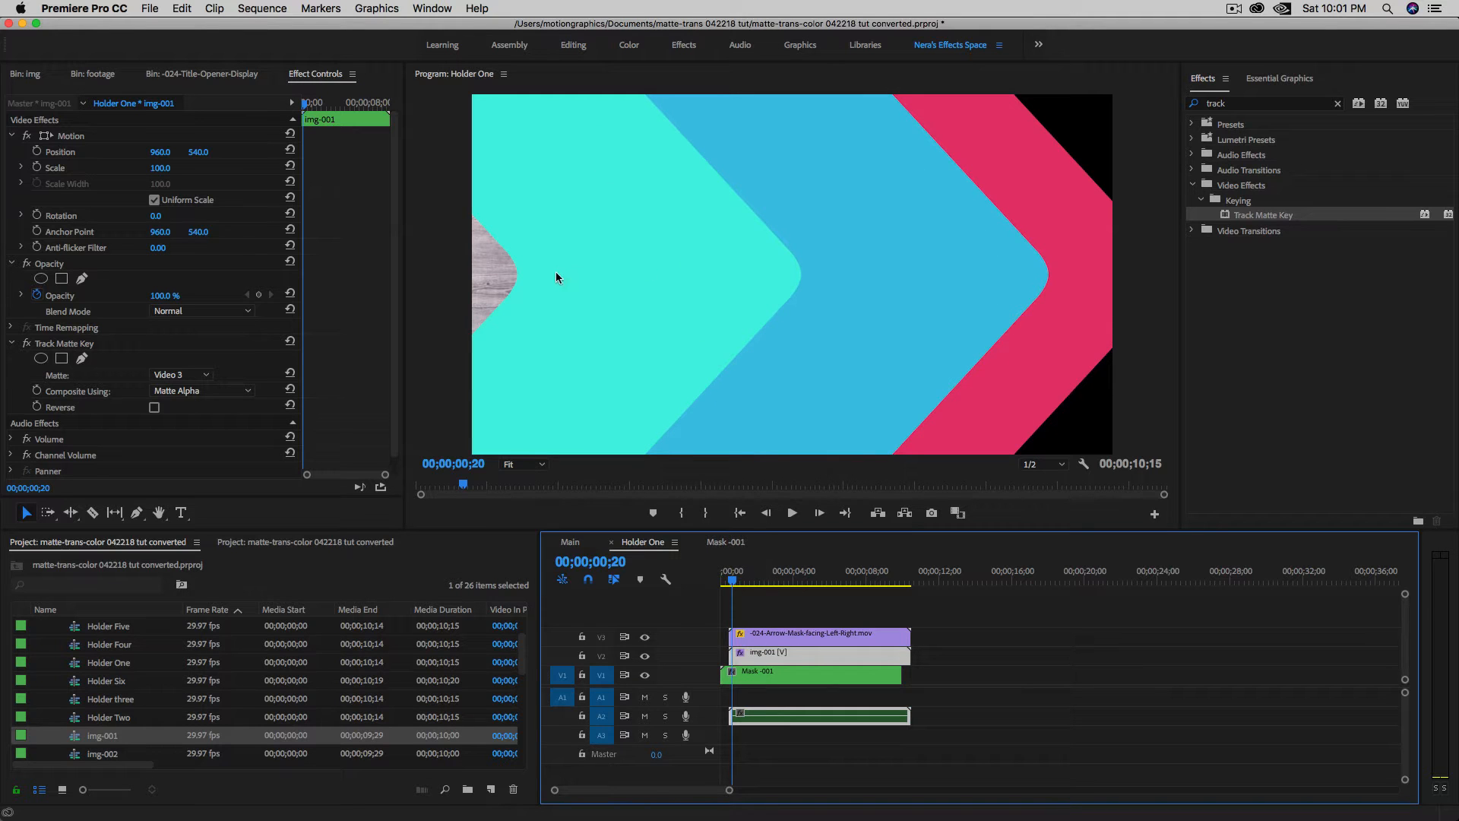
left_click_drag(733, 581, 745, 583)
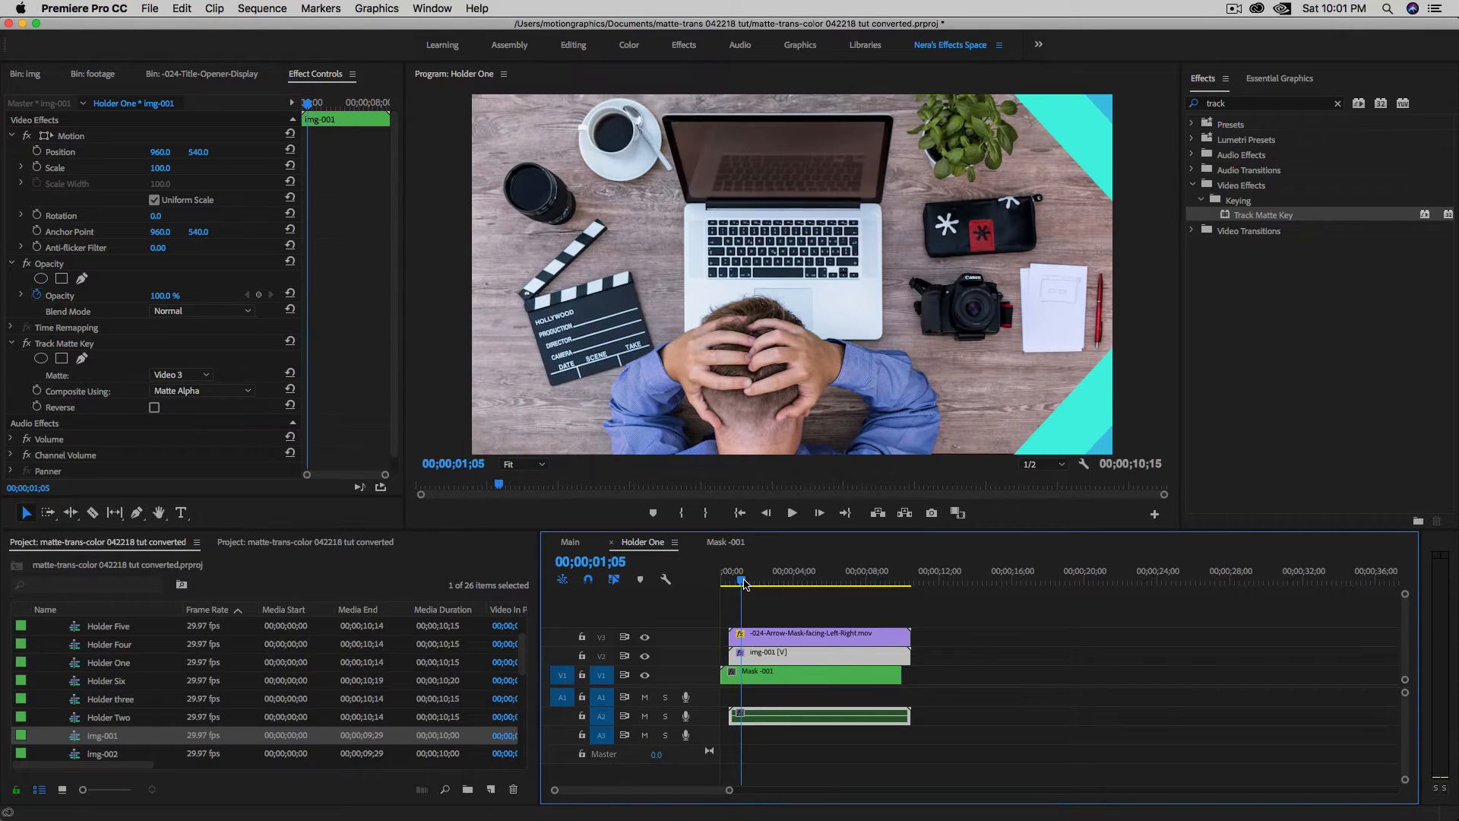
left_click(588, 542)
left_click_drag(917, 582, 810, 610)
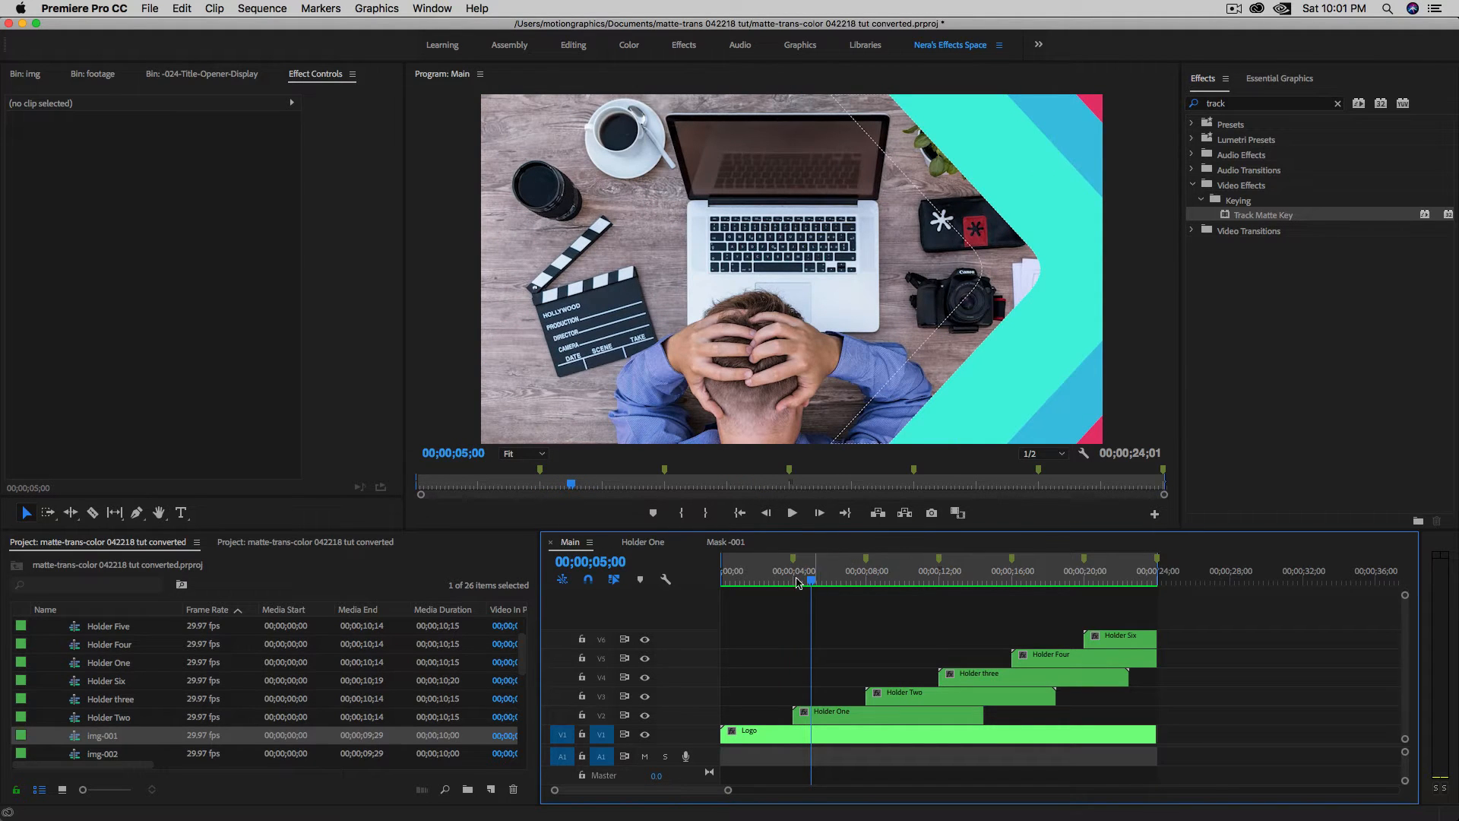
left_click(726, 541)
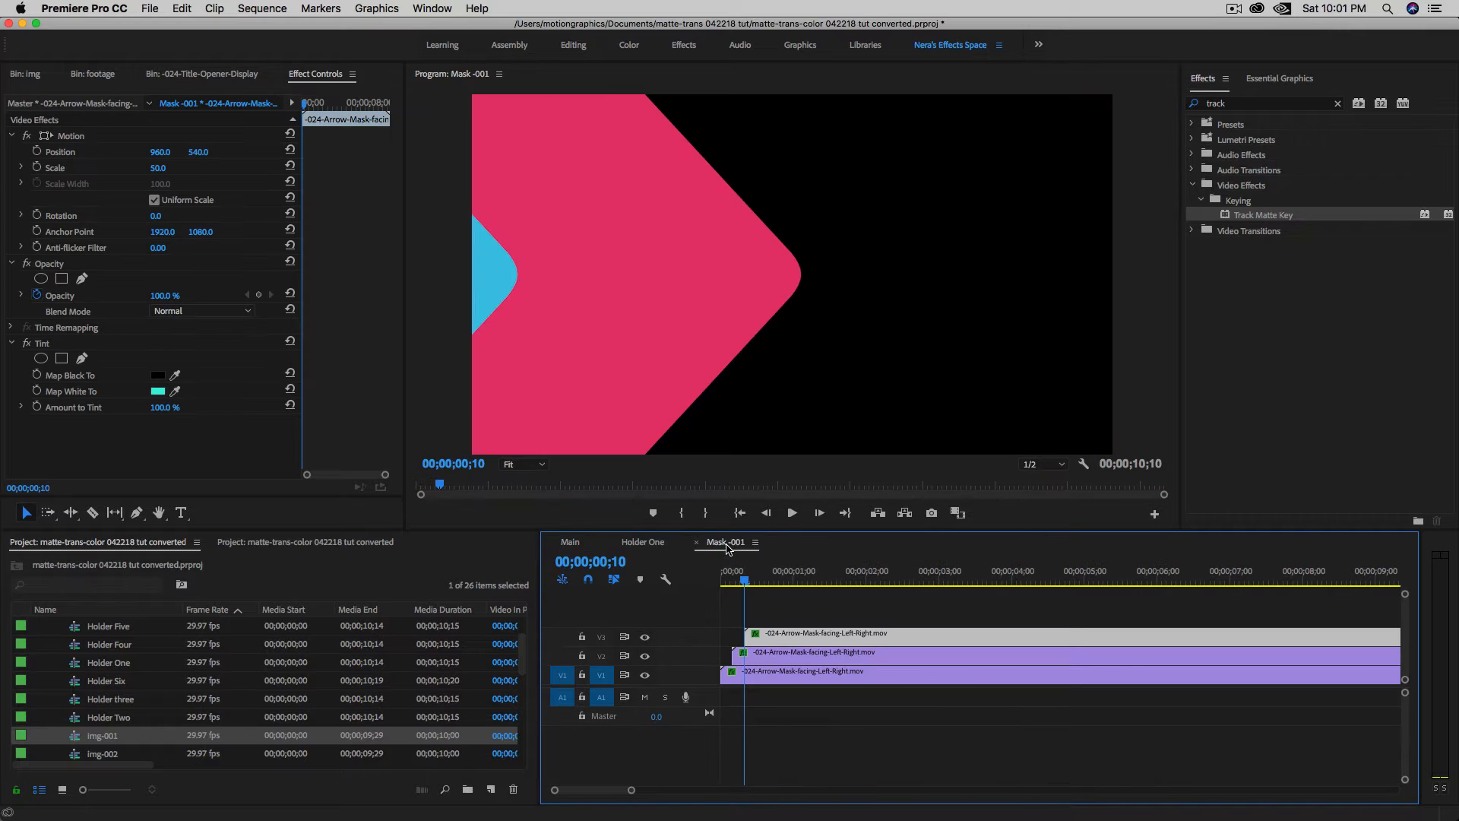
left_click(644, 544)
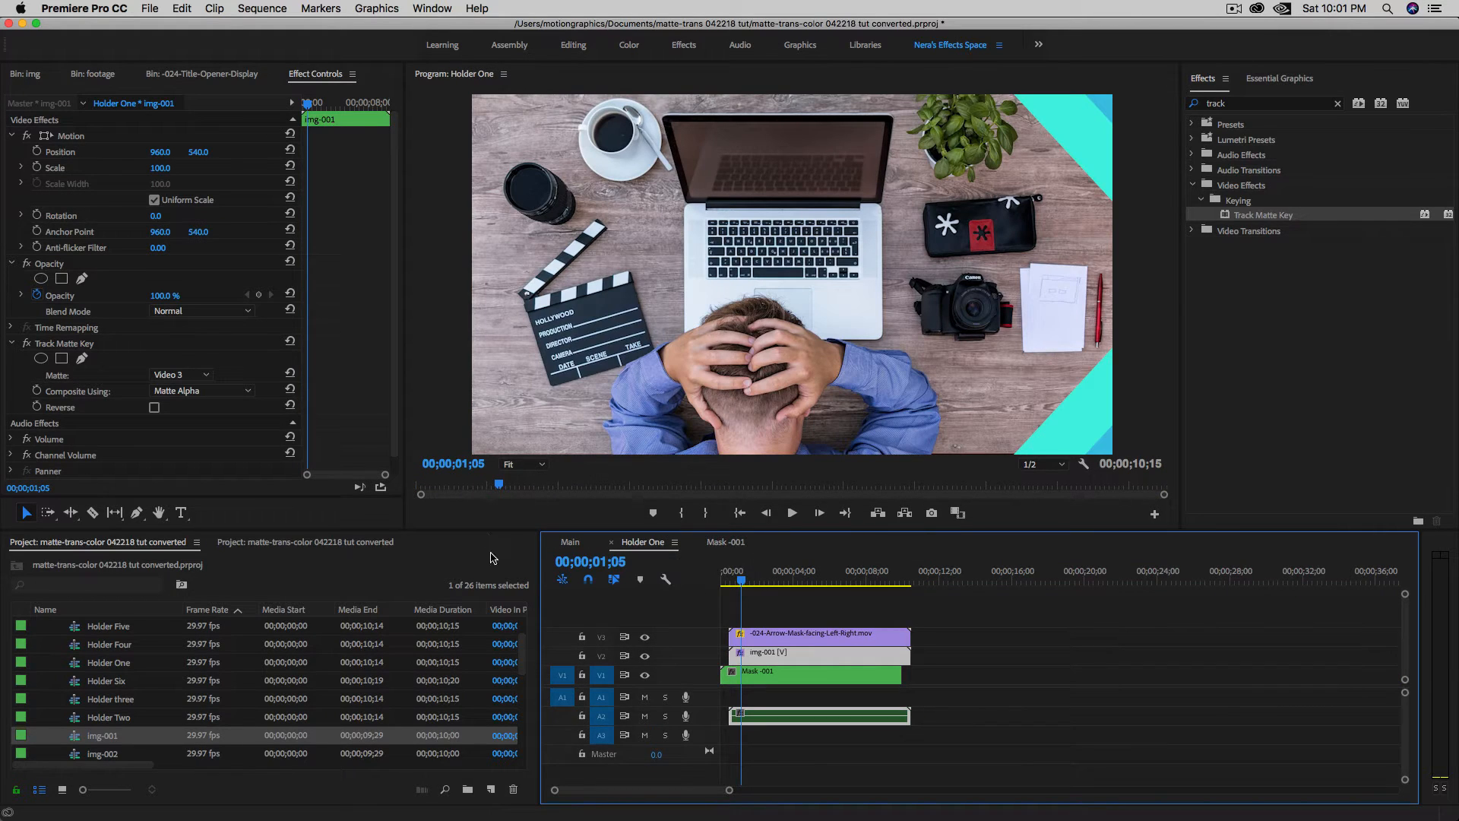
Place the -024-Arrow-Dots-facing-Left-Right.mov clip on V4 of Holder One, aligned with the start of the arrow mask clip.
left_click(200, 75)
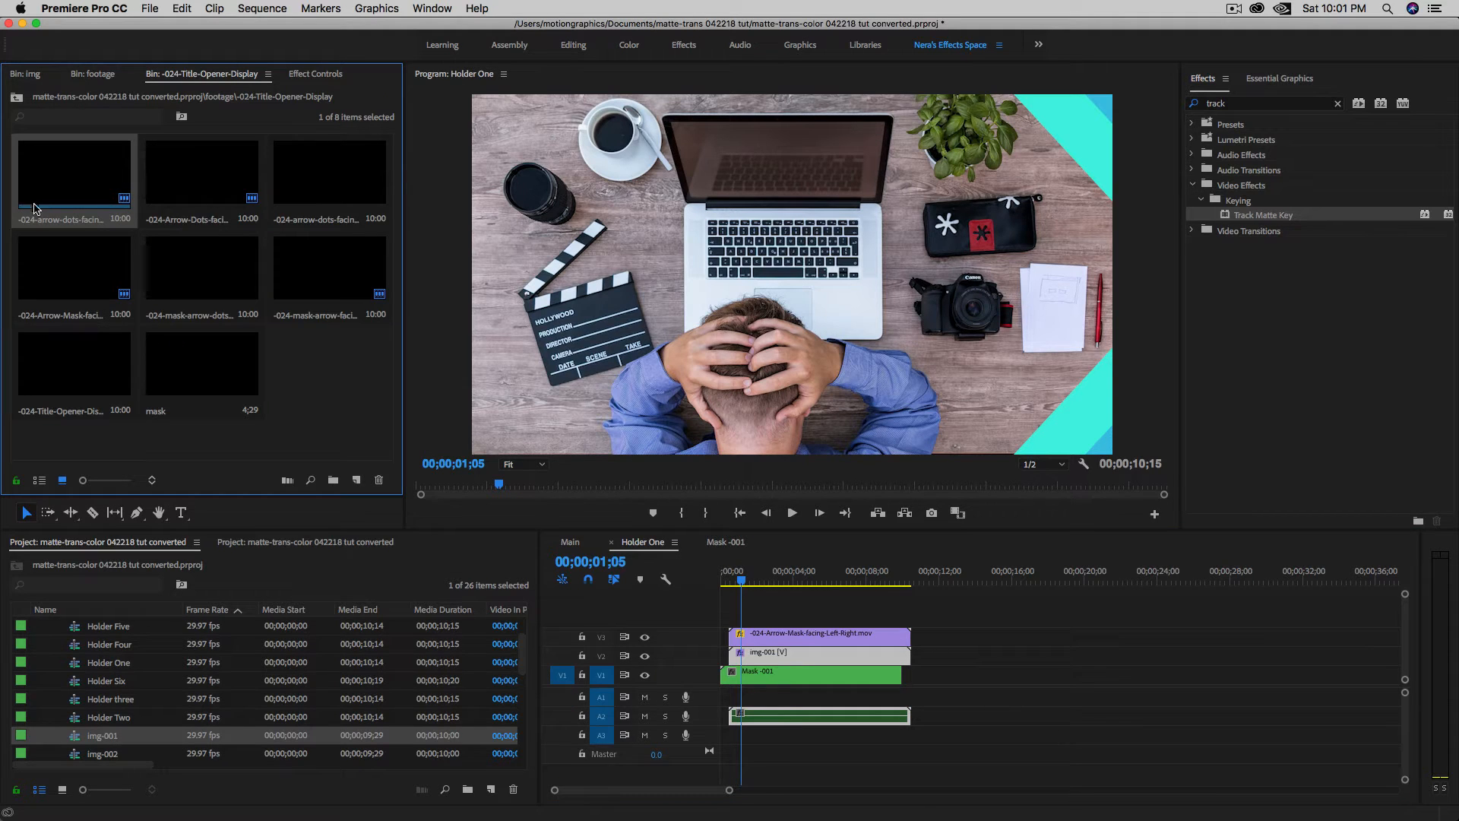
left_click(190, 175)
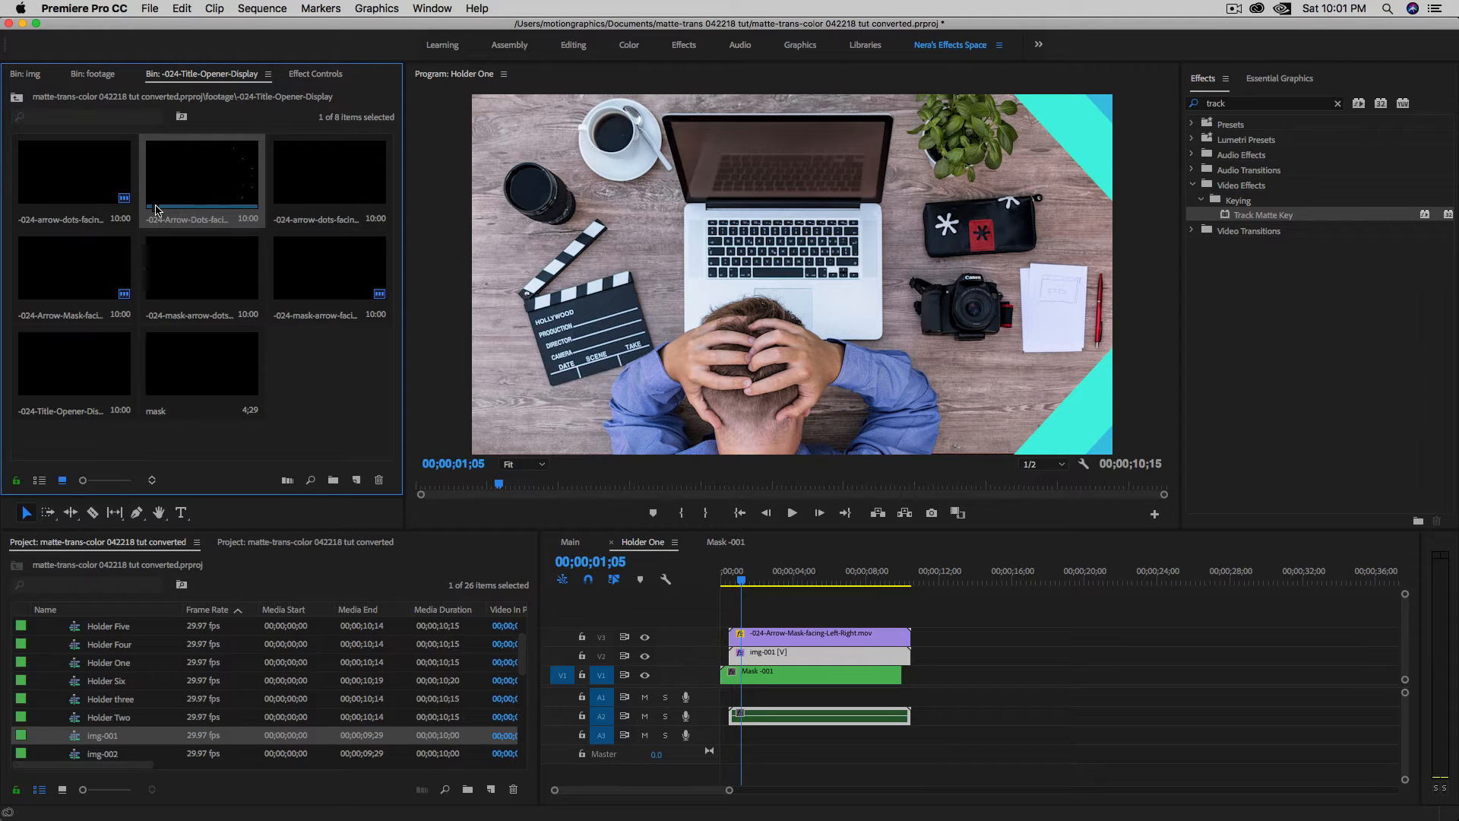
left_click_drag(176, 165, 734, 617)
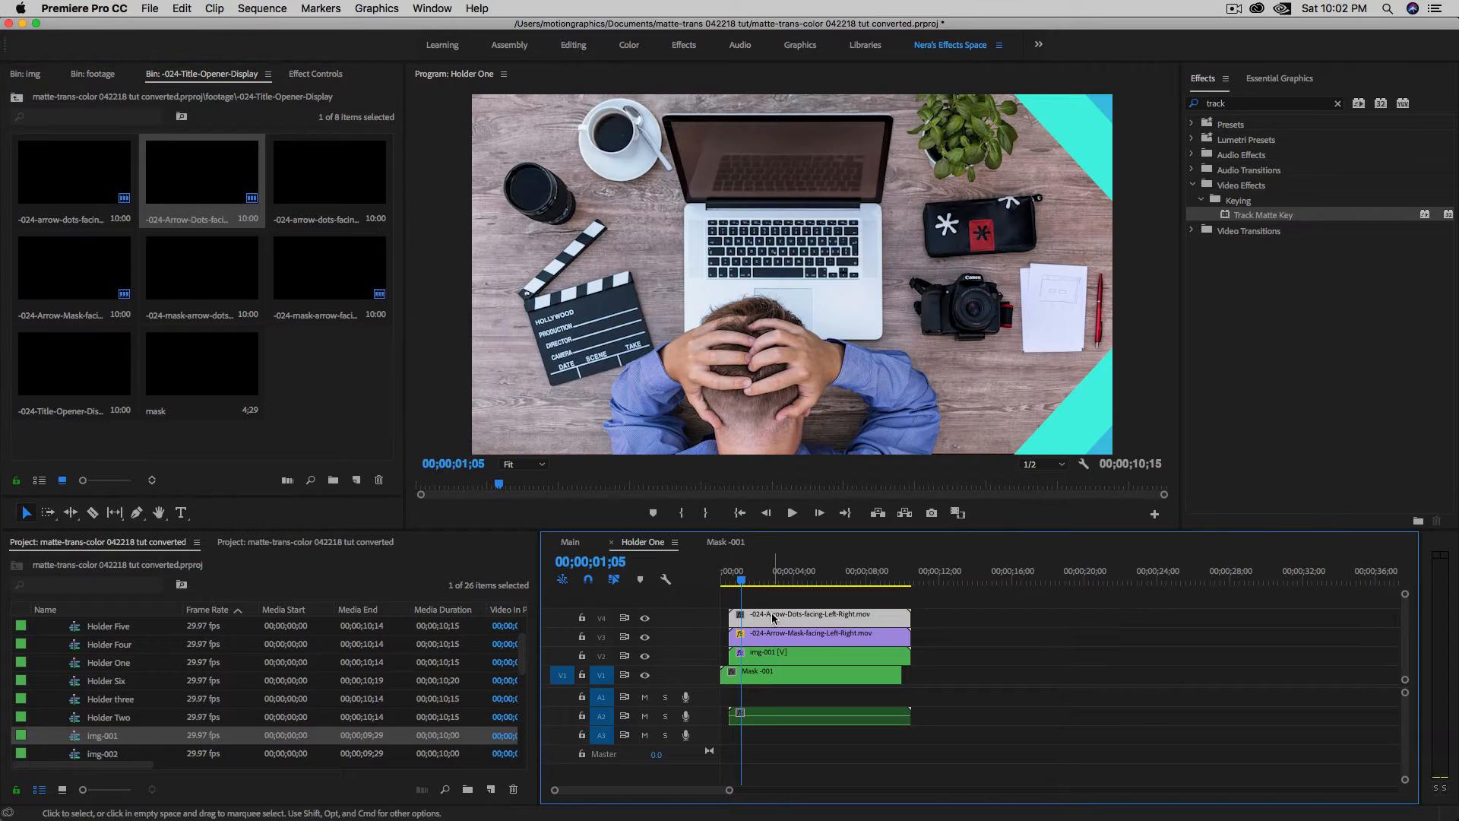
Set the arrow dots clip's Scale to 50 and preview the transition.
left_click(302, 76)
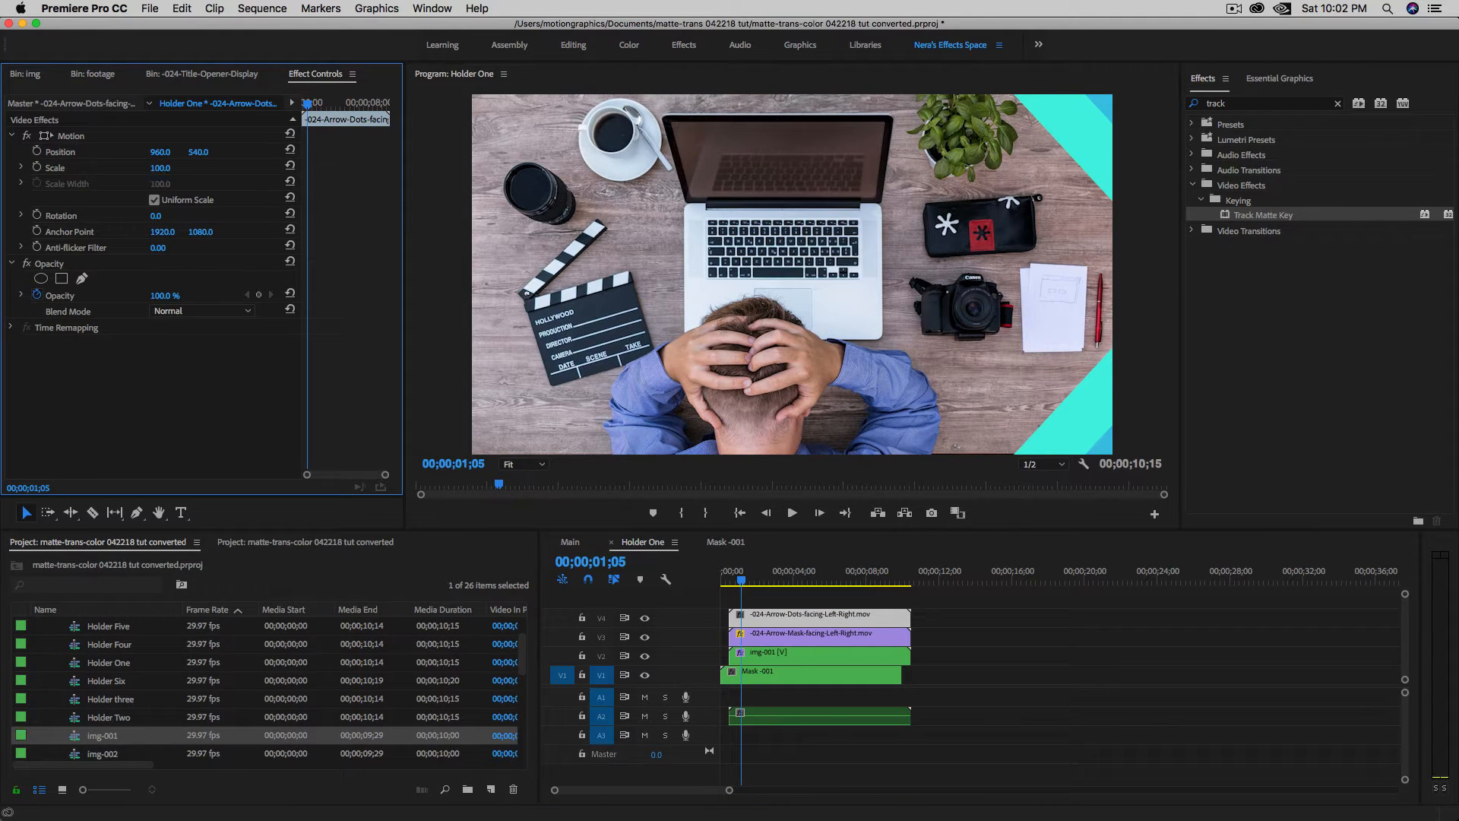
left_click(160, 168)
type("50")
key("Return")
left_click(733, 583)
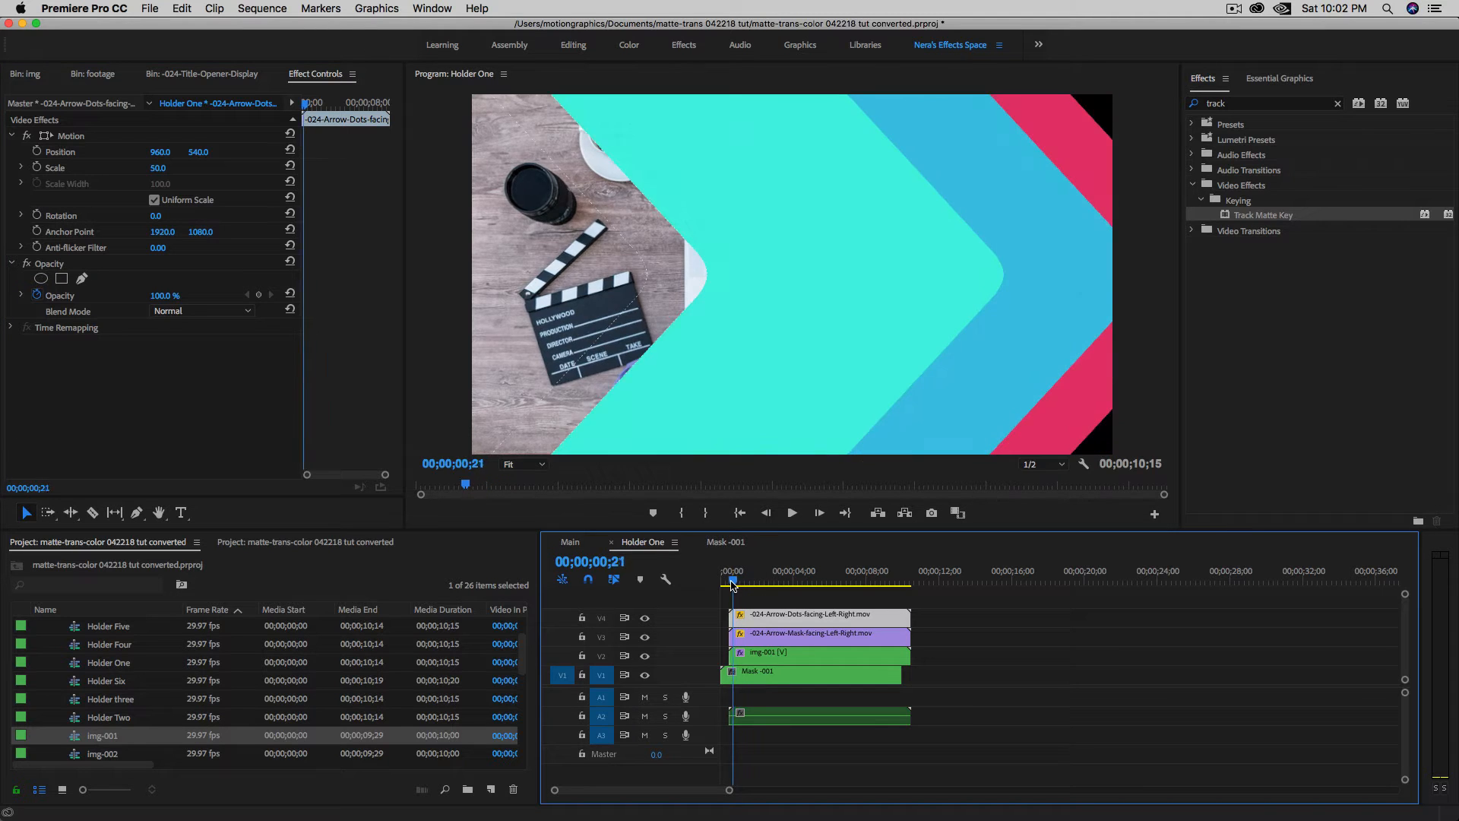
left_click_drag(733, 583, 751, 588)
left_click_drag(727, 589, 752, 594)
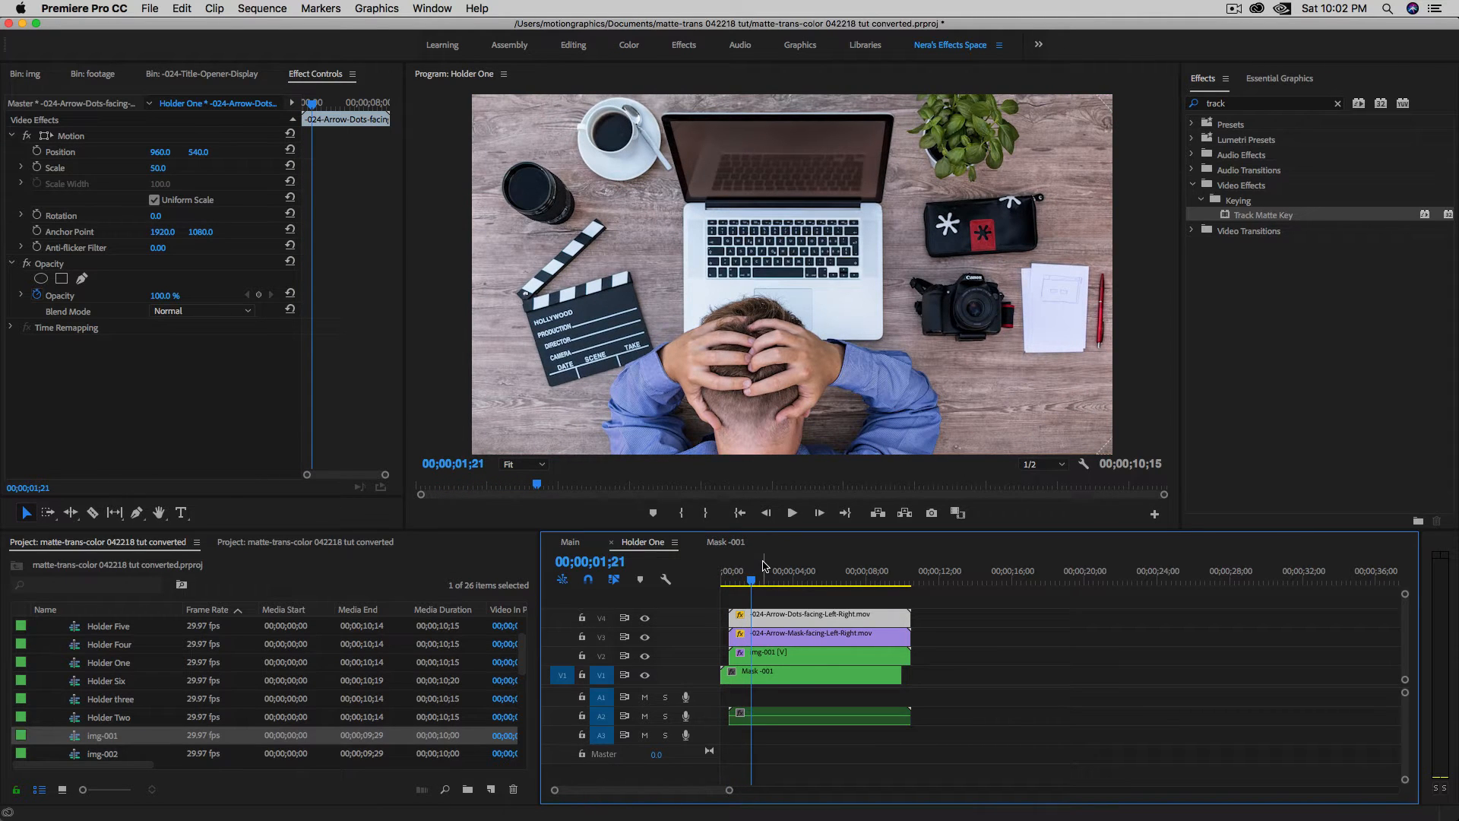
Switch to QuickTime Player, examine the transition in arrow trans 1080p.mp4, and return to Premiere Pro.
mouse_move(873, 818)
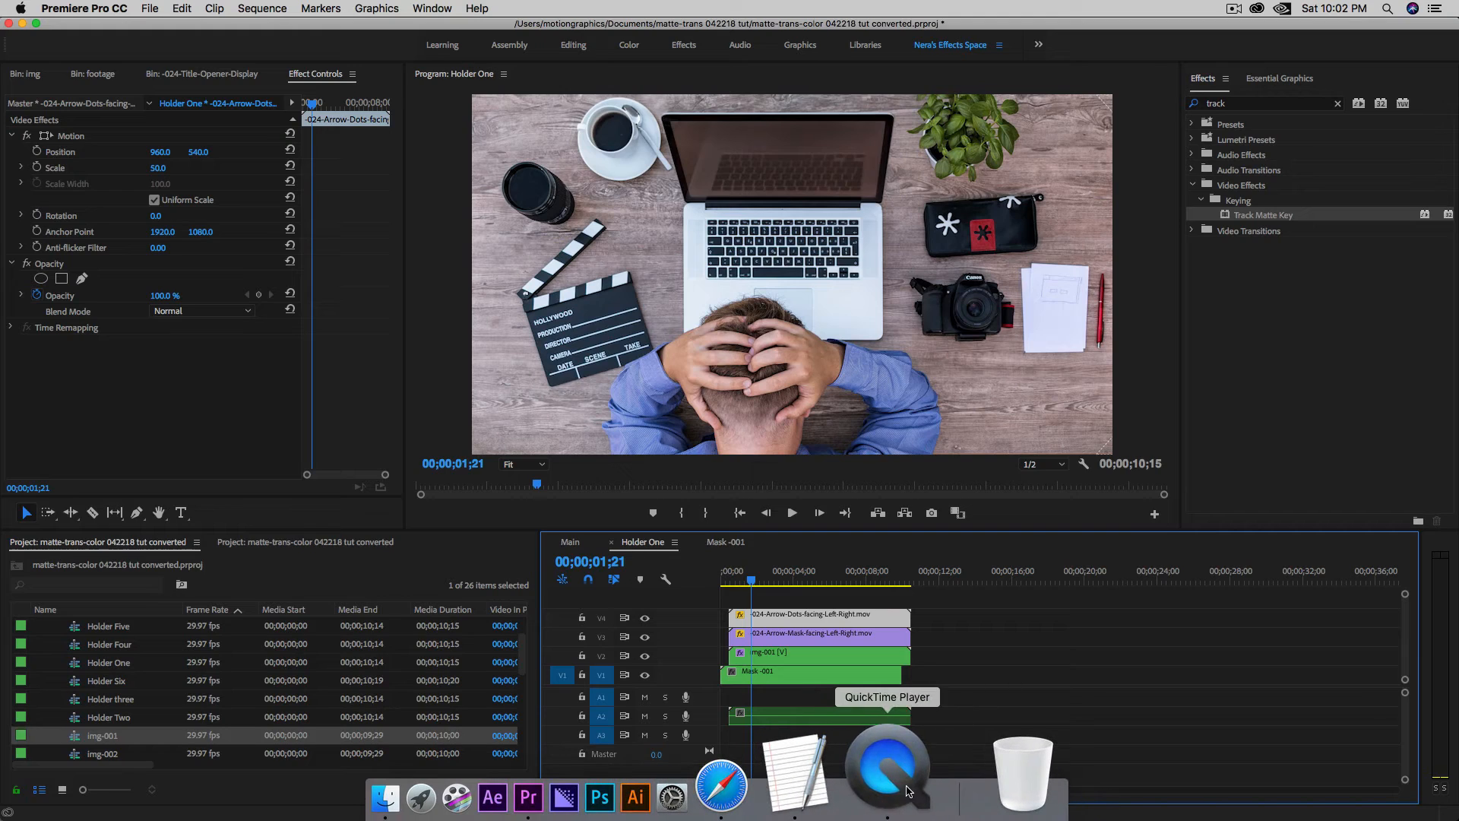
right_click(887, 783)
left_click(950, 526)
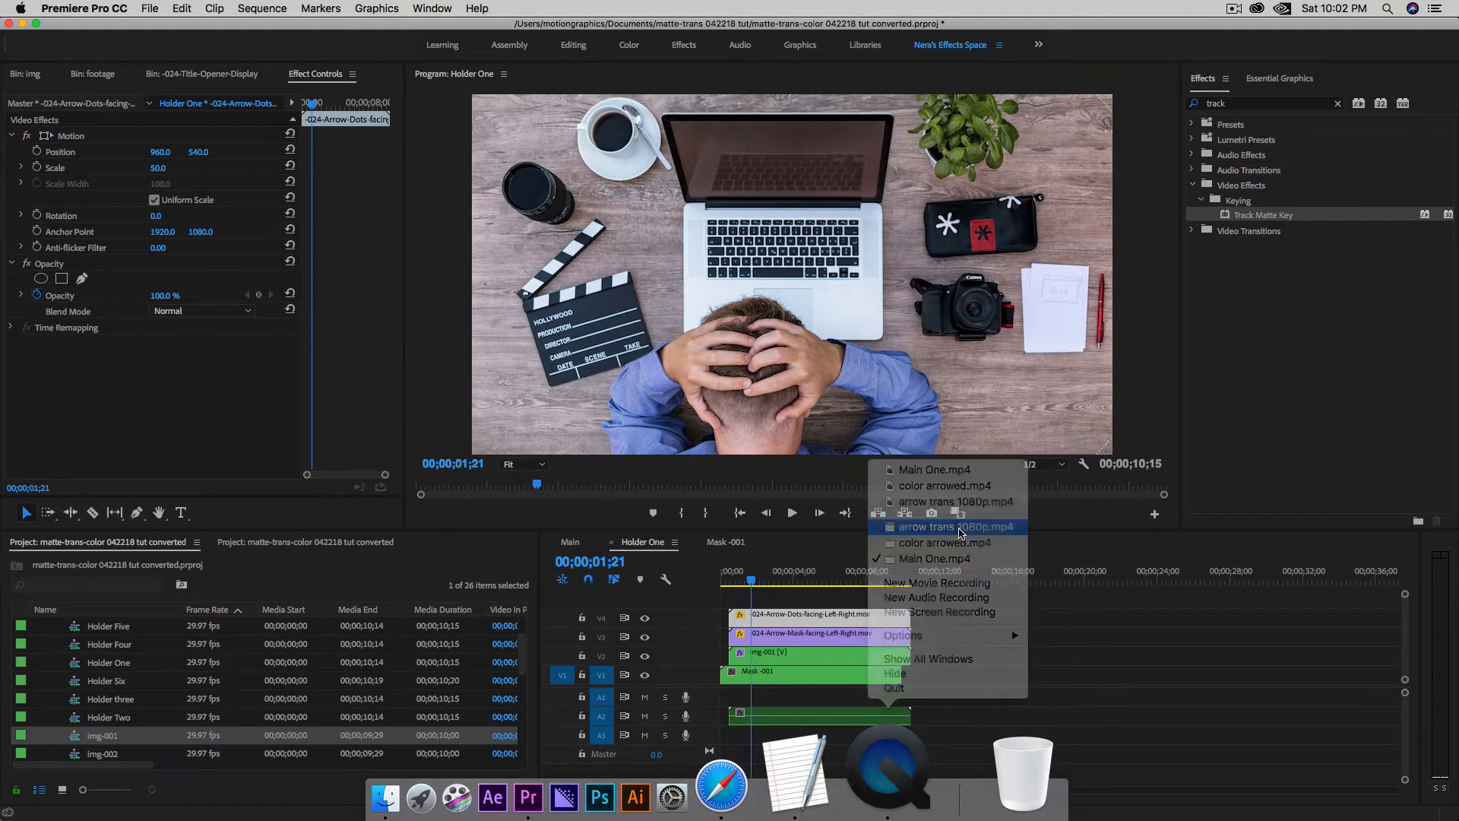
left_click_drag(752, 679, 635, 683)
mouse_move(720, 819)
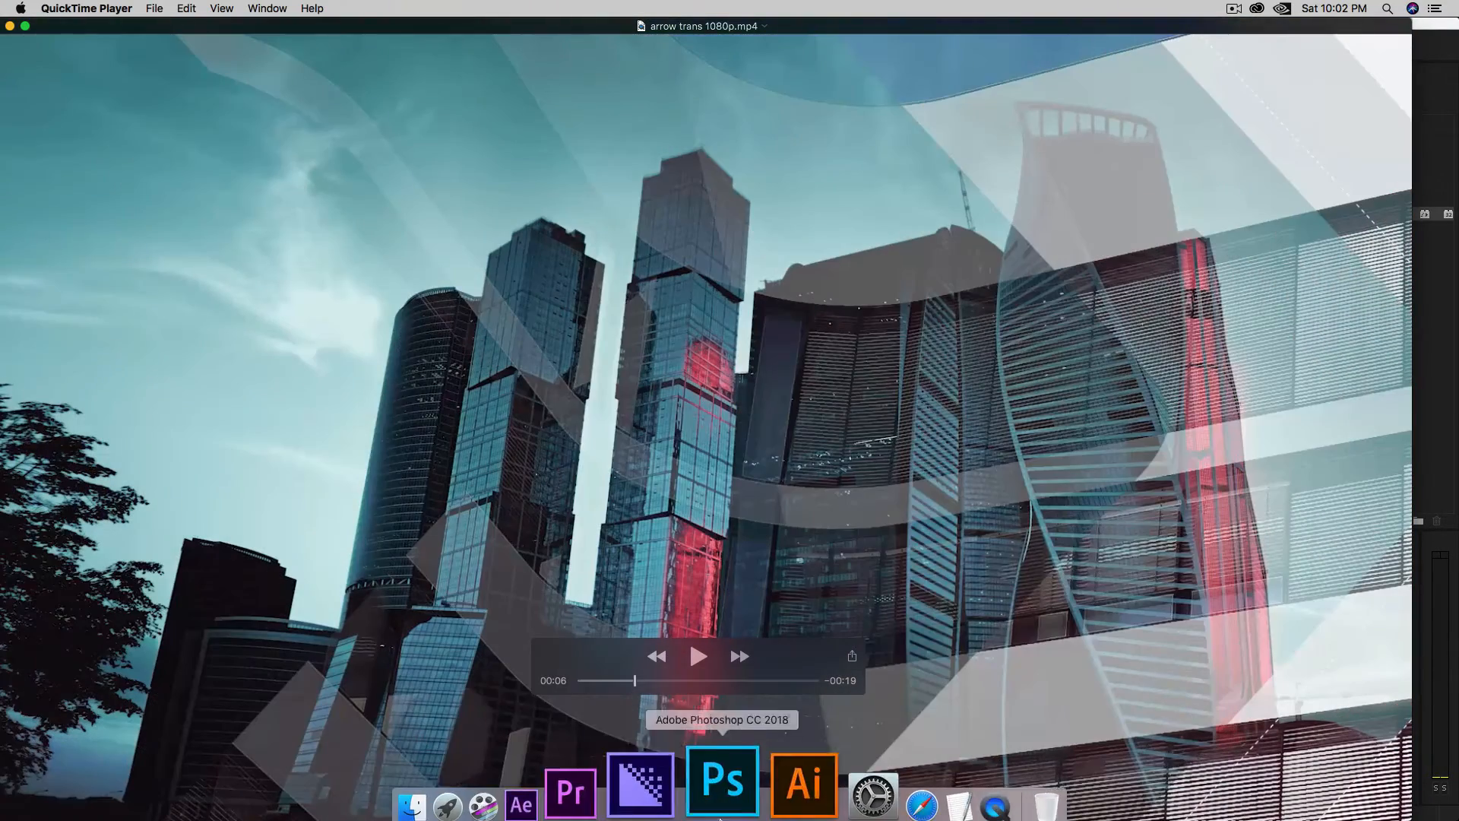
left_click(642, 807)
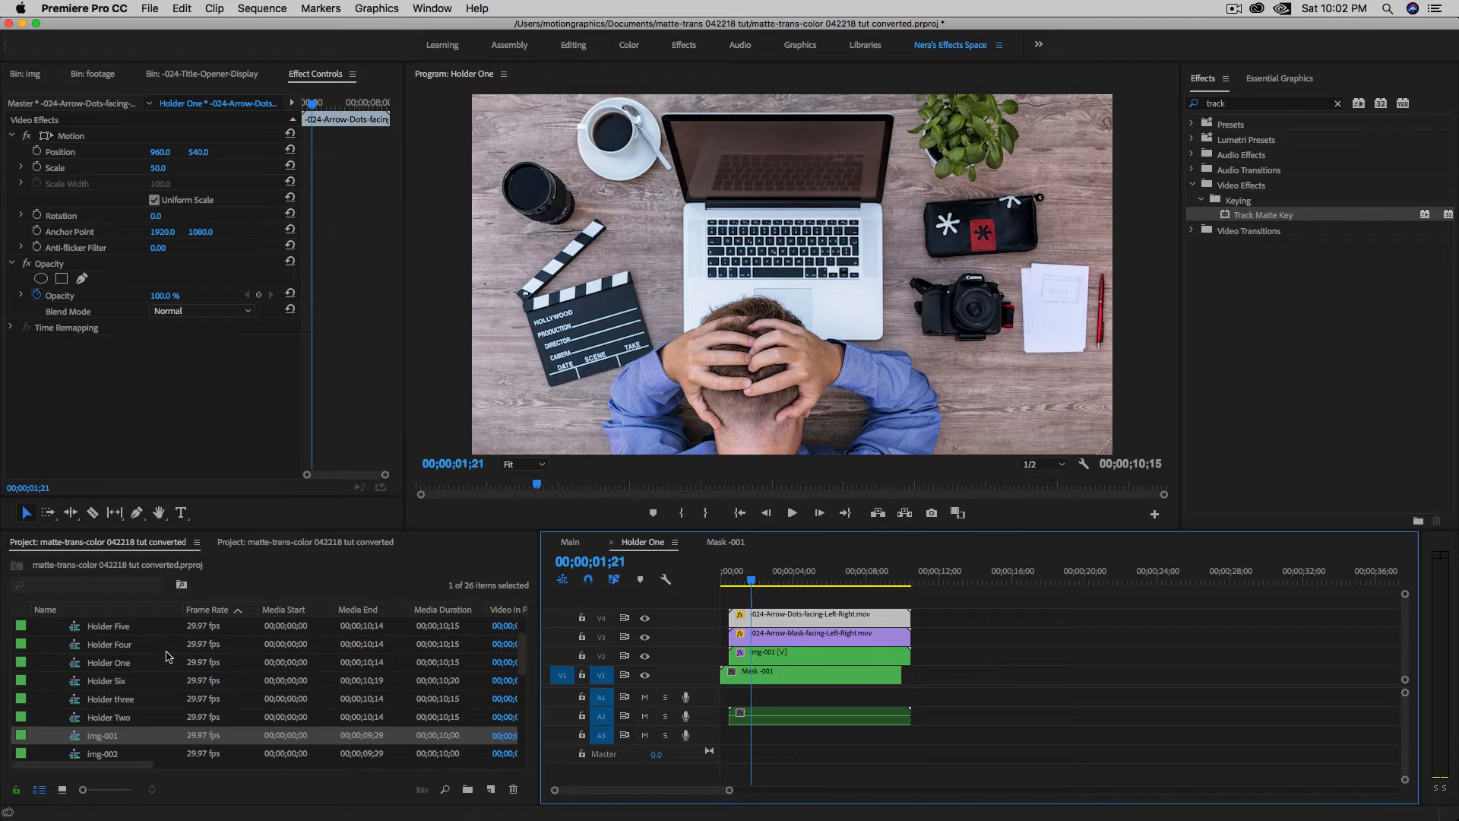
Create a new sequence named TRns Test at the project's root level using the DSLR 1080p30 preset.
scroll(83, 644, "up", 3)
left_click(42, 626)
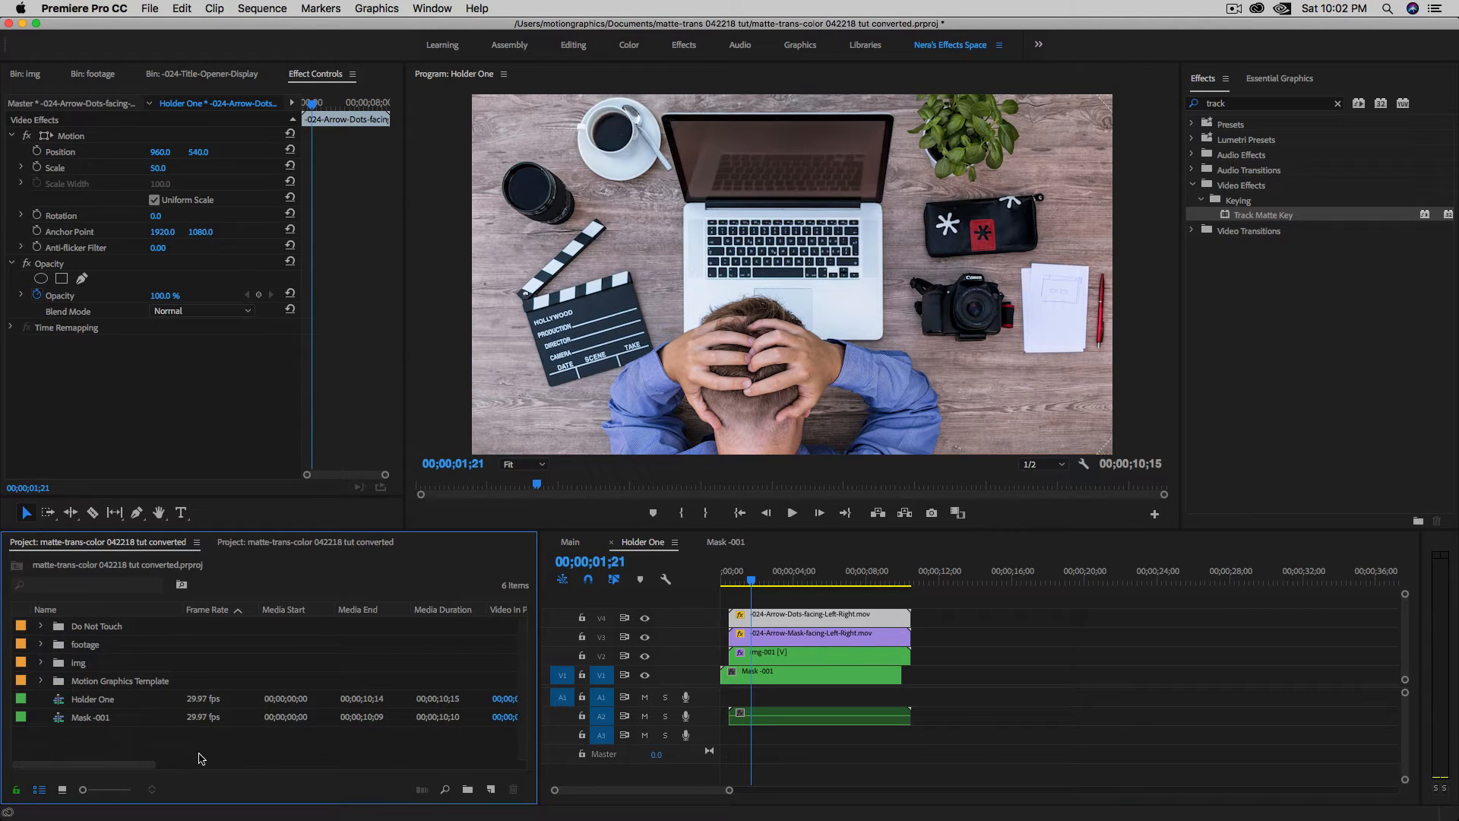
key("super+n")
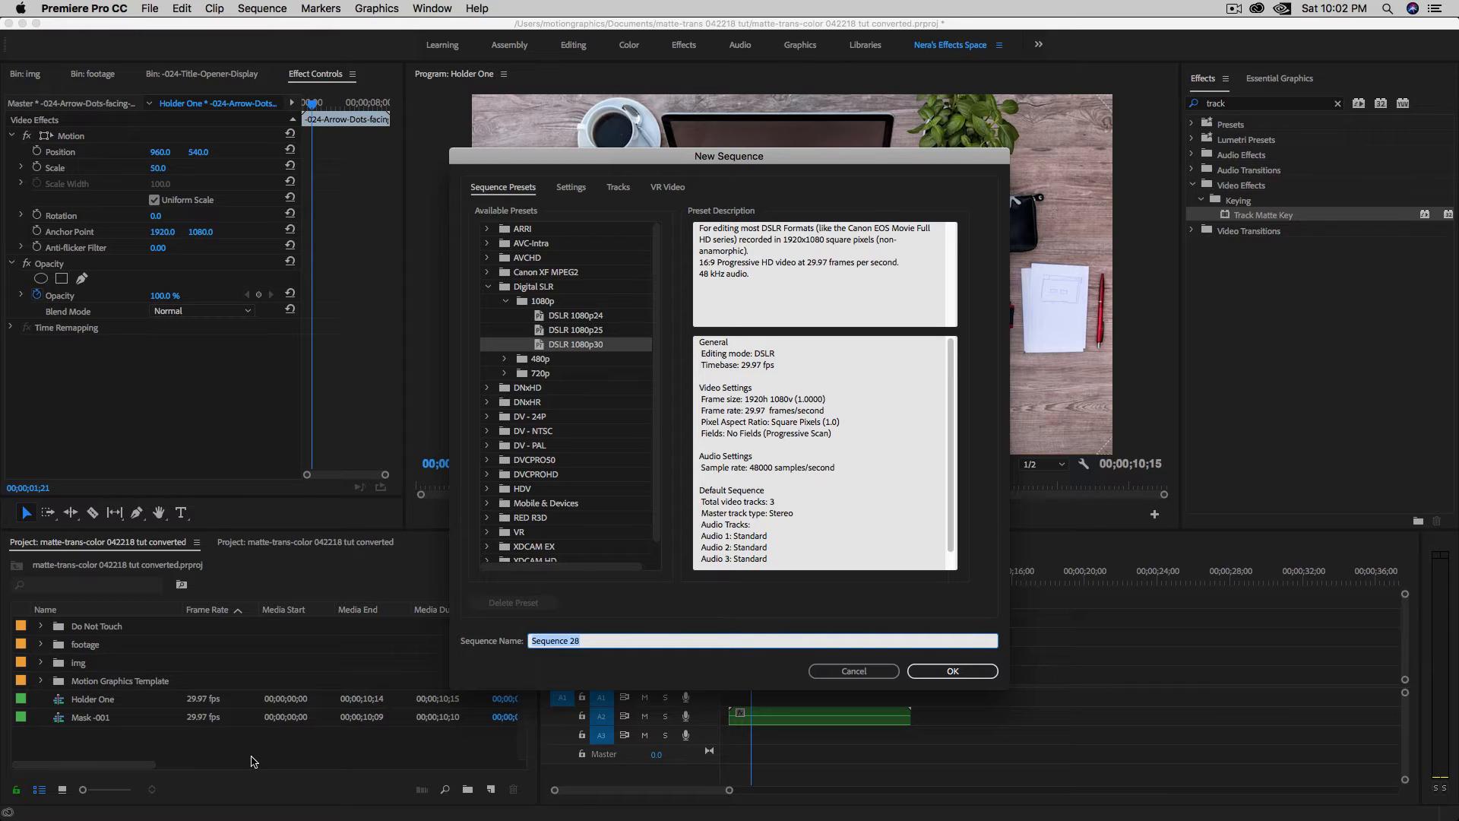
key("BackSpace")
left_click(946, 672)
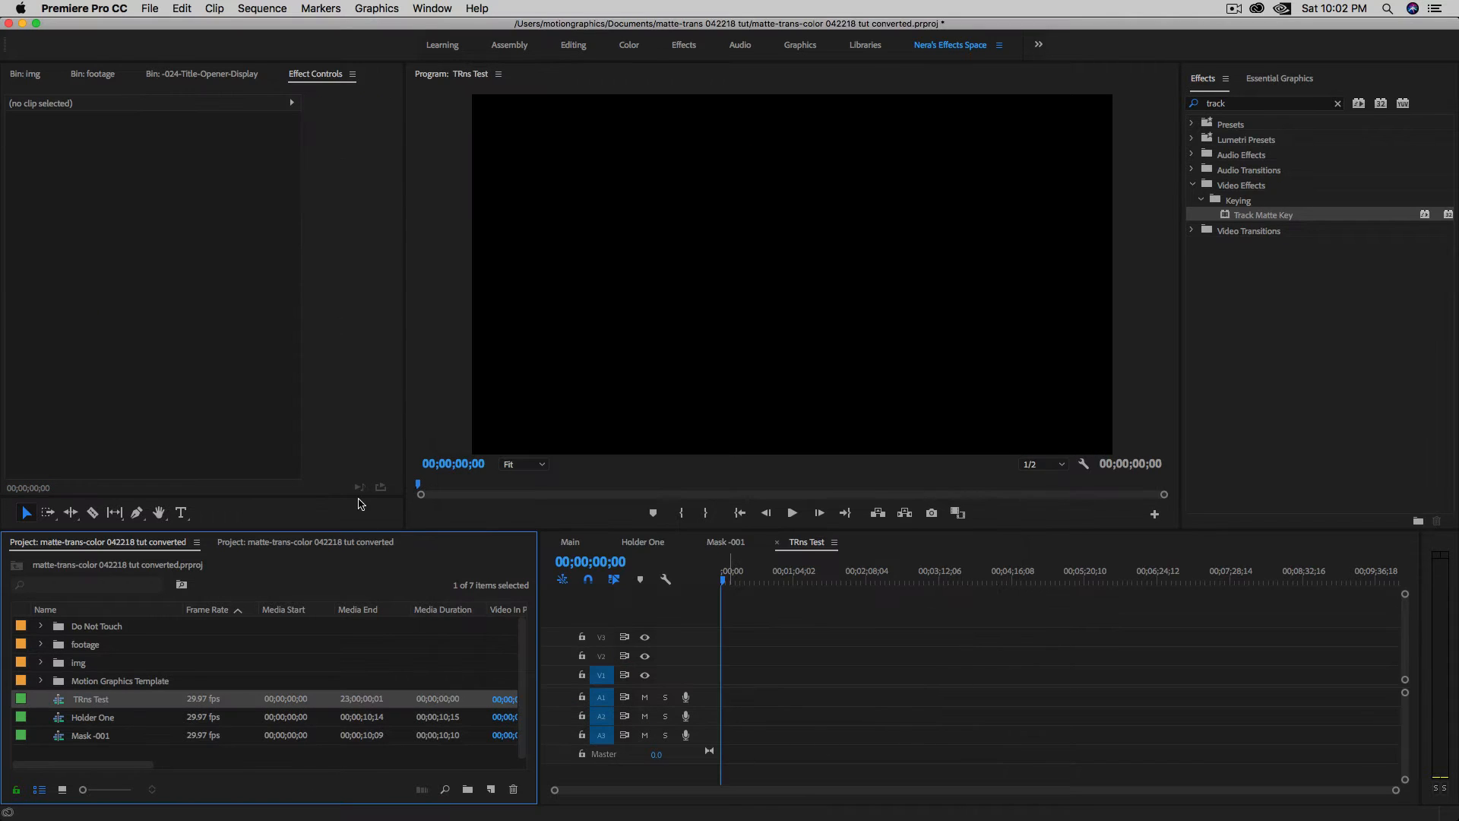
Place -024-Arrow-Mask-facing-Left-Right.mov at the start of V1 in TRns Test, keeping the existing sequence settings.
left_click(189, 75)
left_click(185, 262)
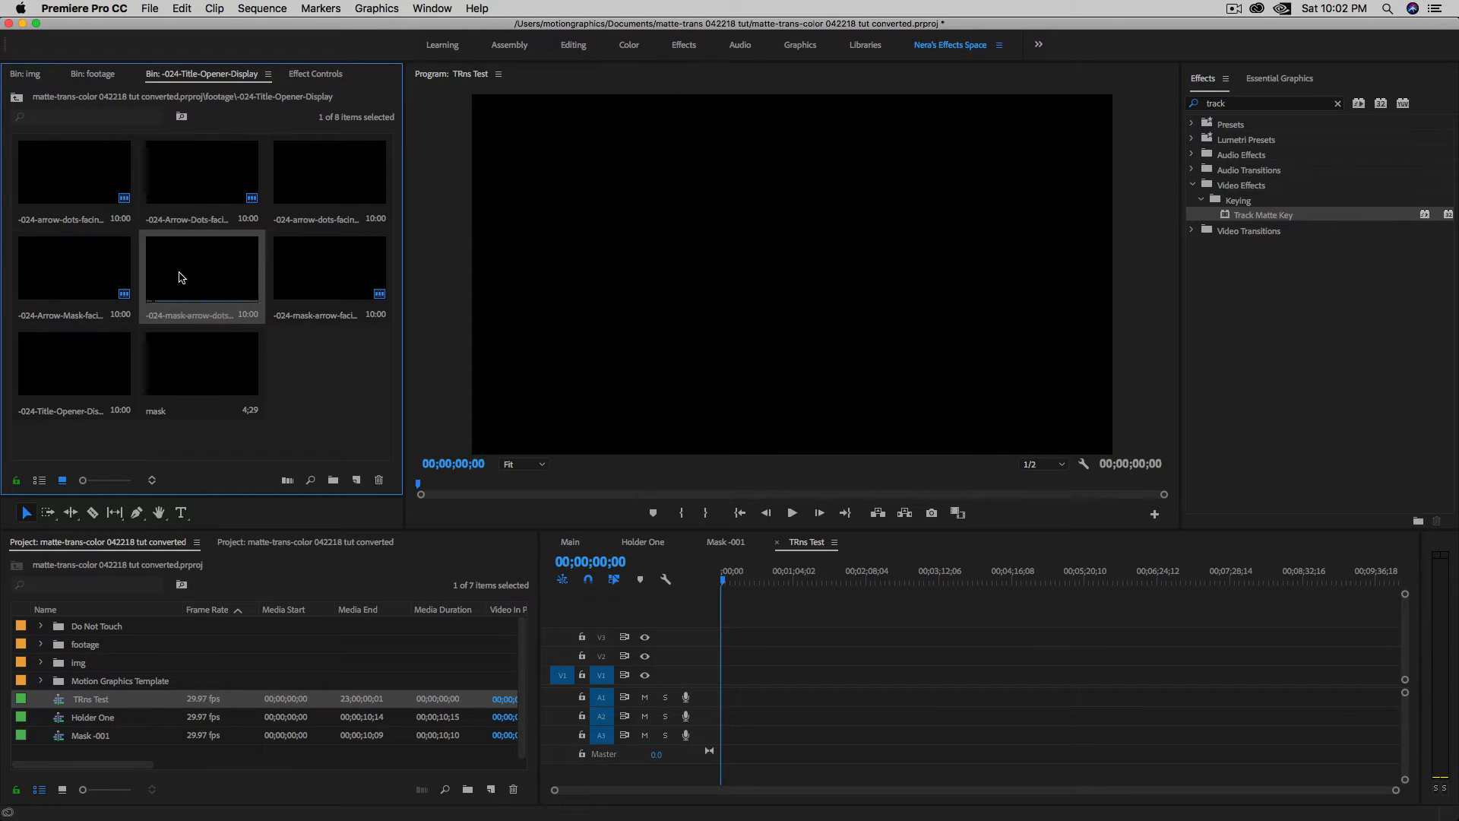
left_click(46, 298)
left_click_drag(47, 270, 724, 675)
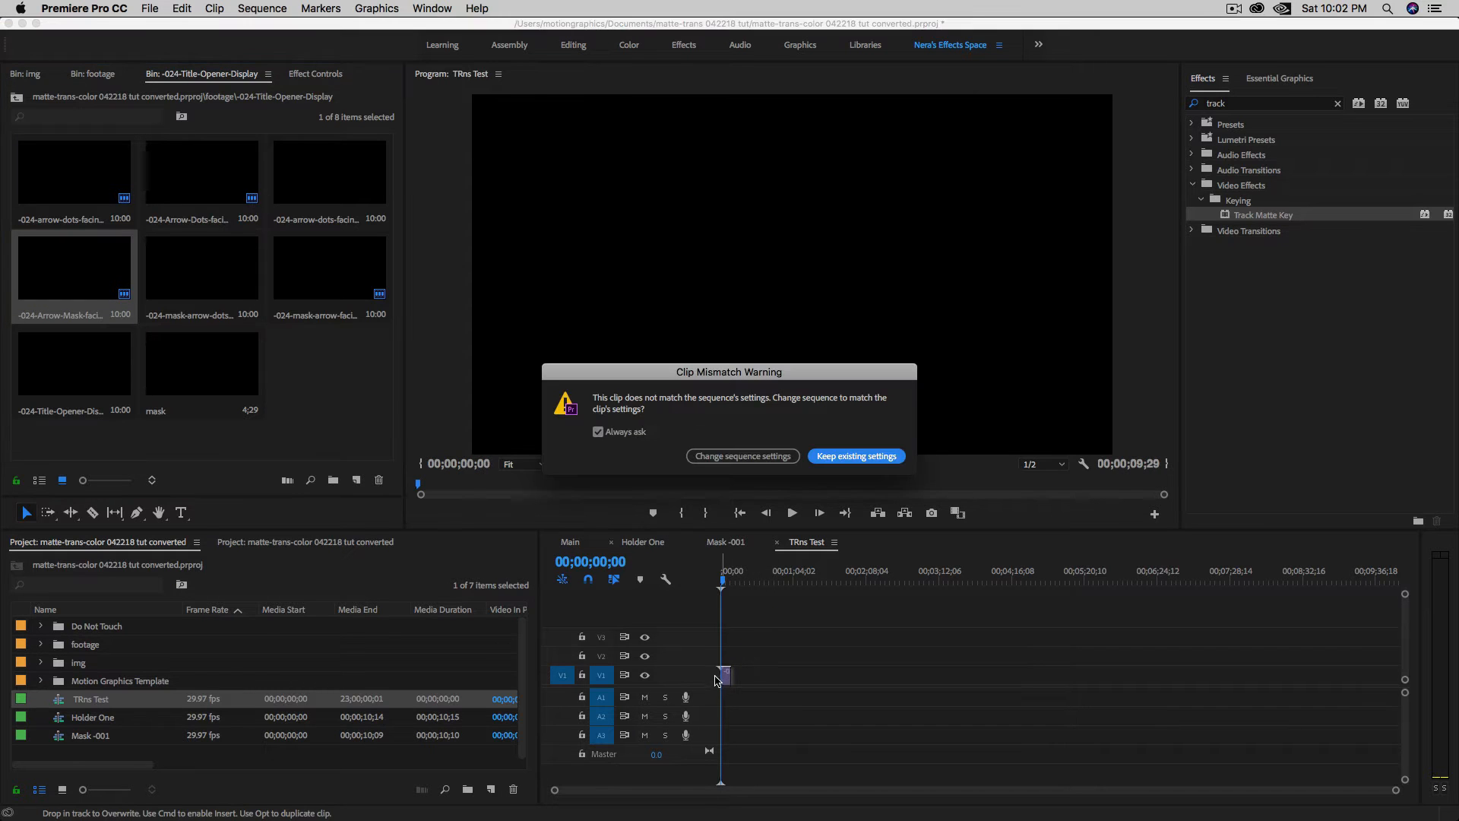
left_click(870, 457)
key("backslash")
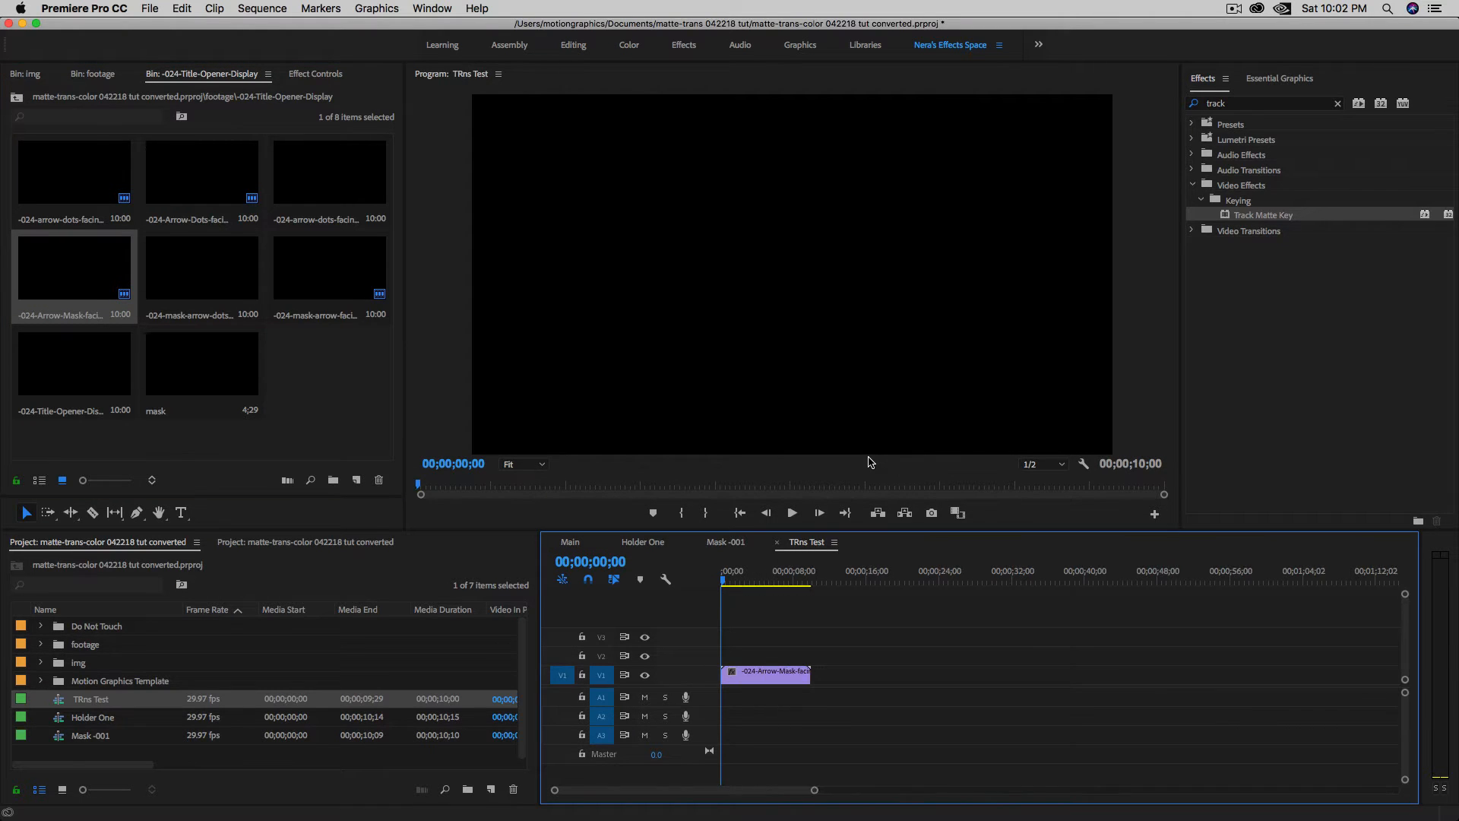
Set the arrow mask clip's Scale to 50, with the playhead at 00;00;00;14.
left_click(725, 582)
left_click_drag(725, 582, 737, 582)
left_click(775, 684)
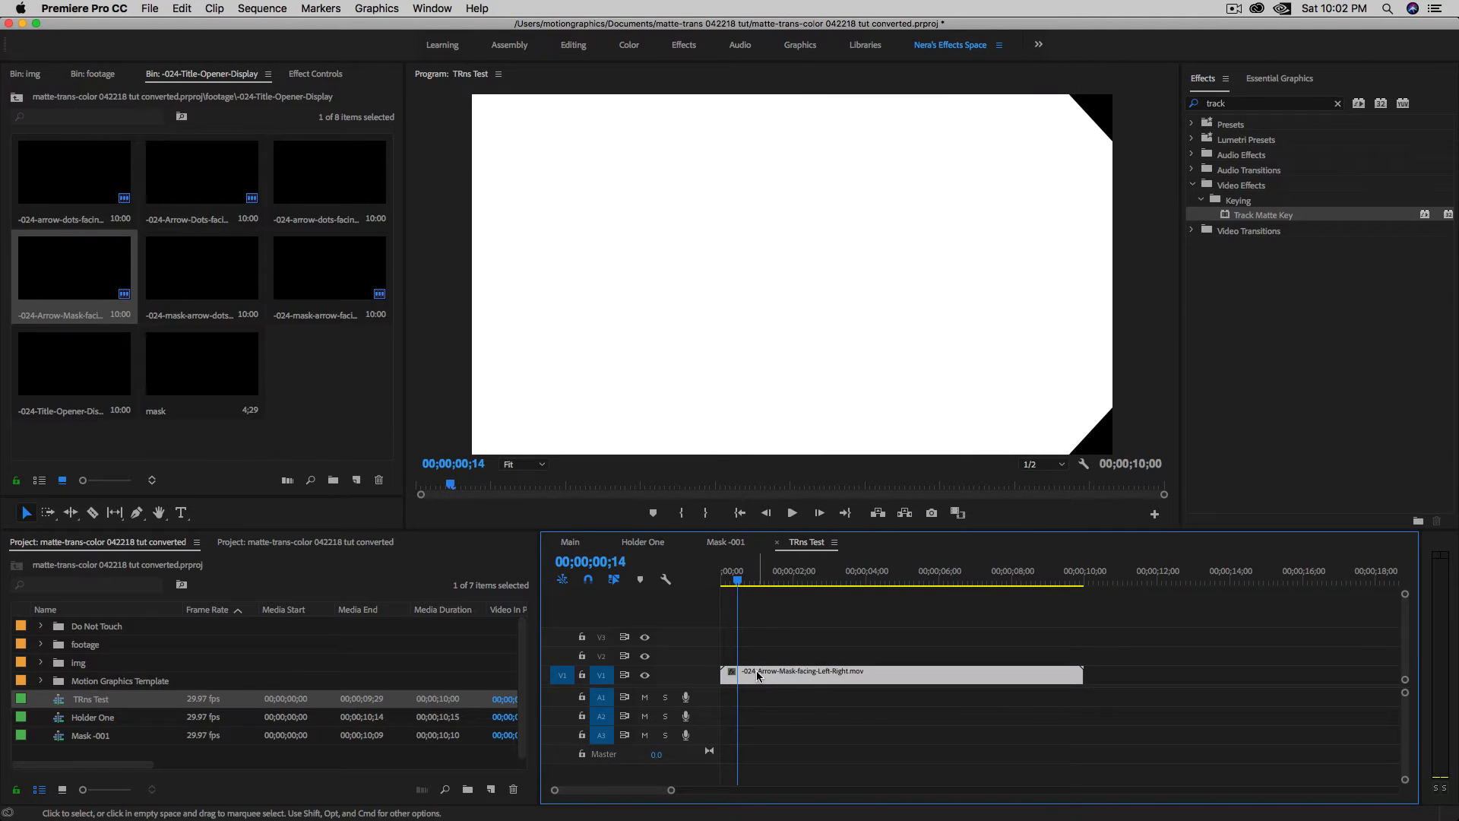
left_click(318, 74)
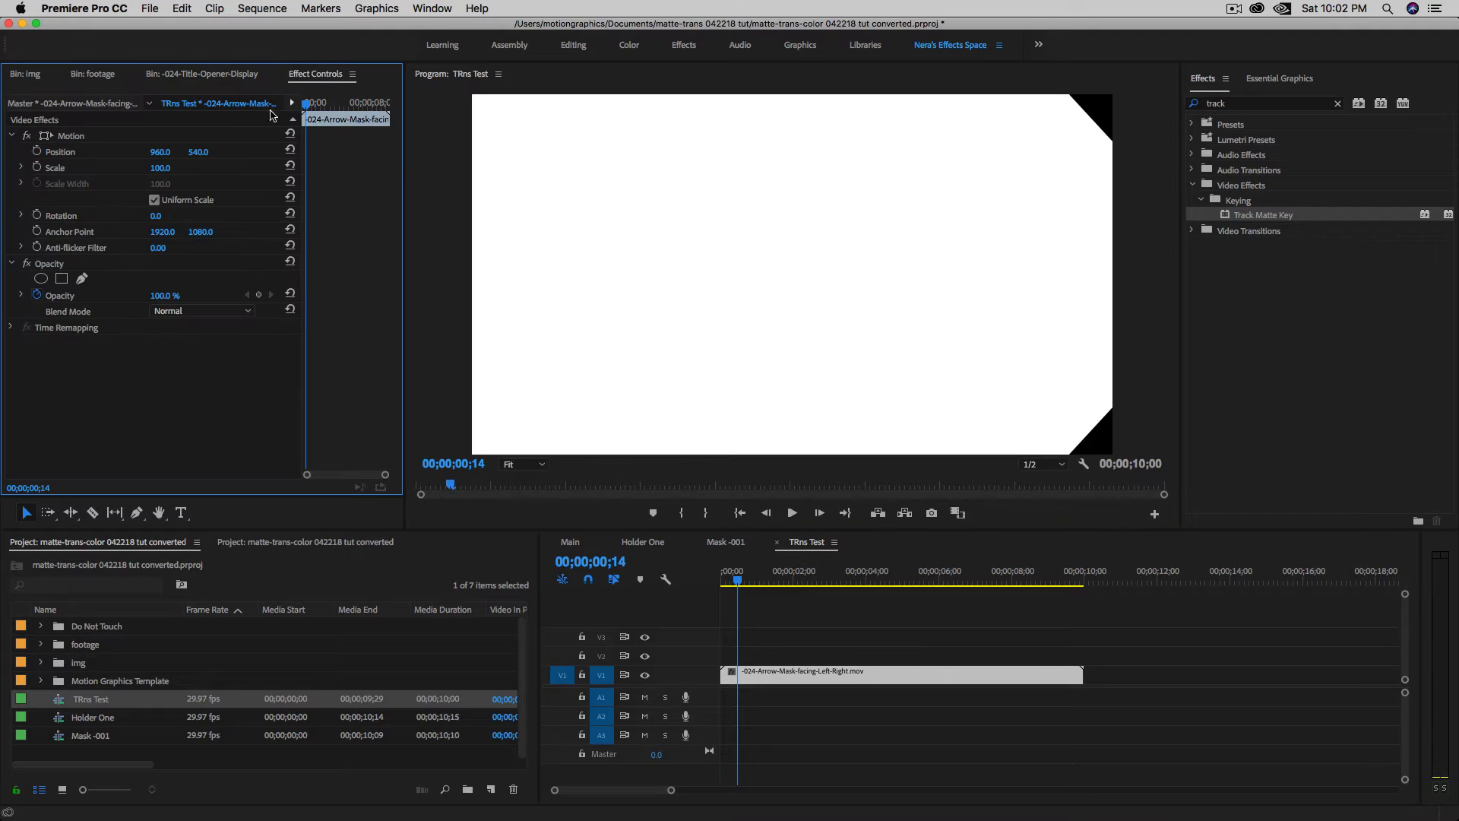
left_click(167, 168)
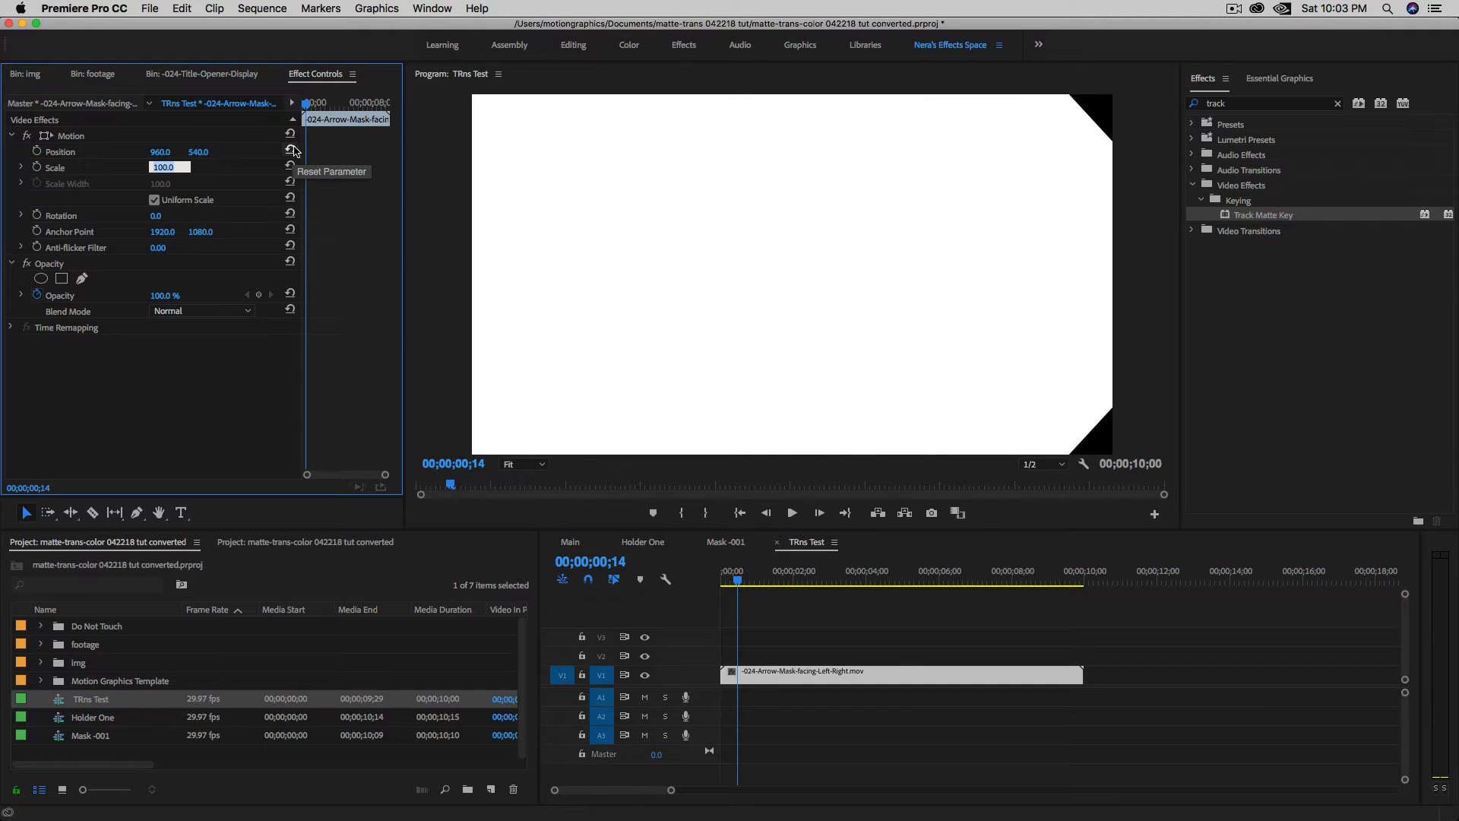
type("50")
key("Return")
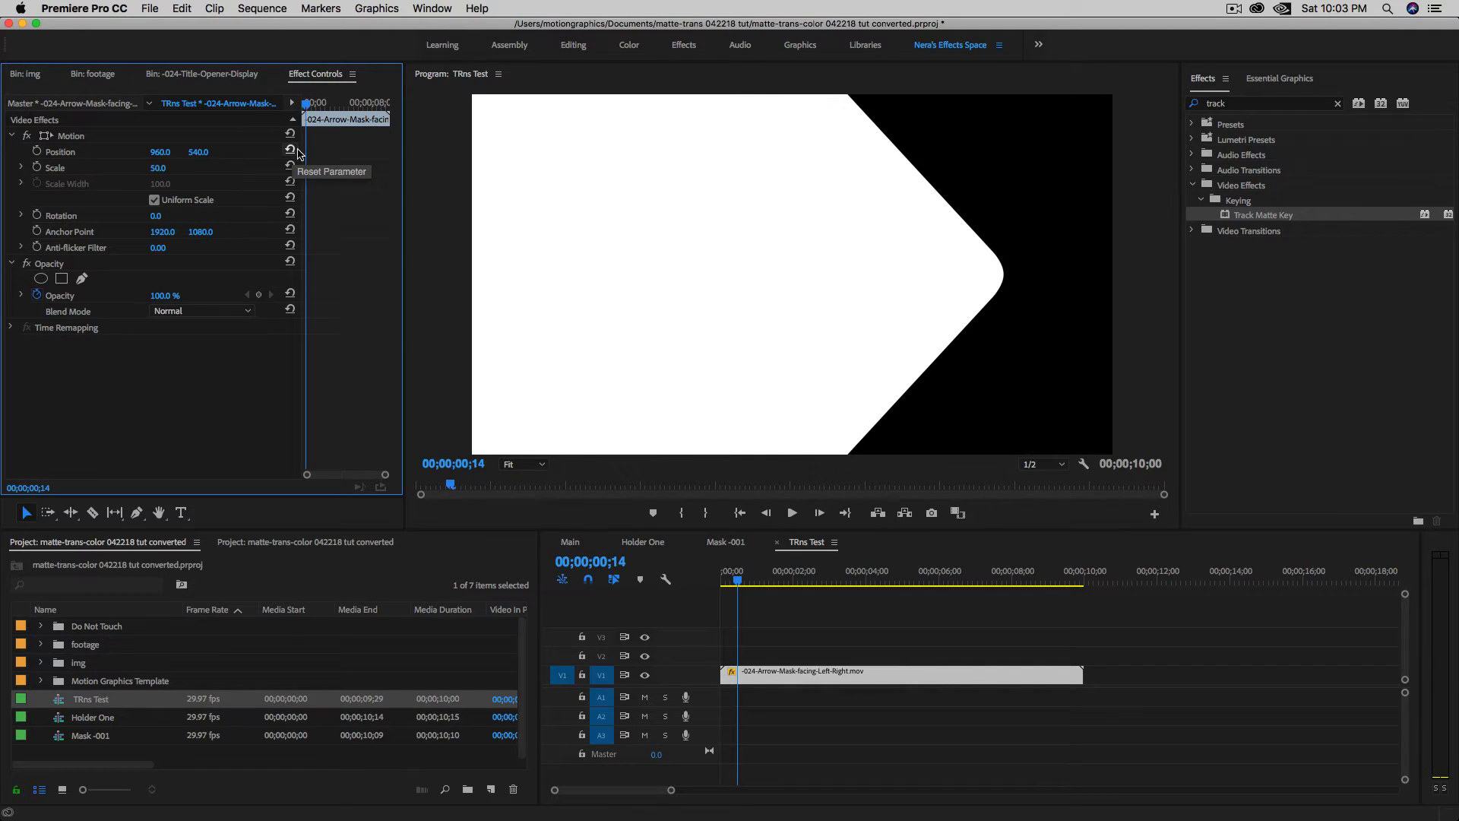
Duplicate the arrow mask clip onto V2 and delete the original from V1.
left_click(765, 674)
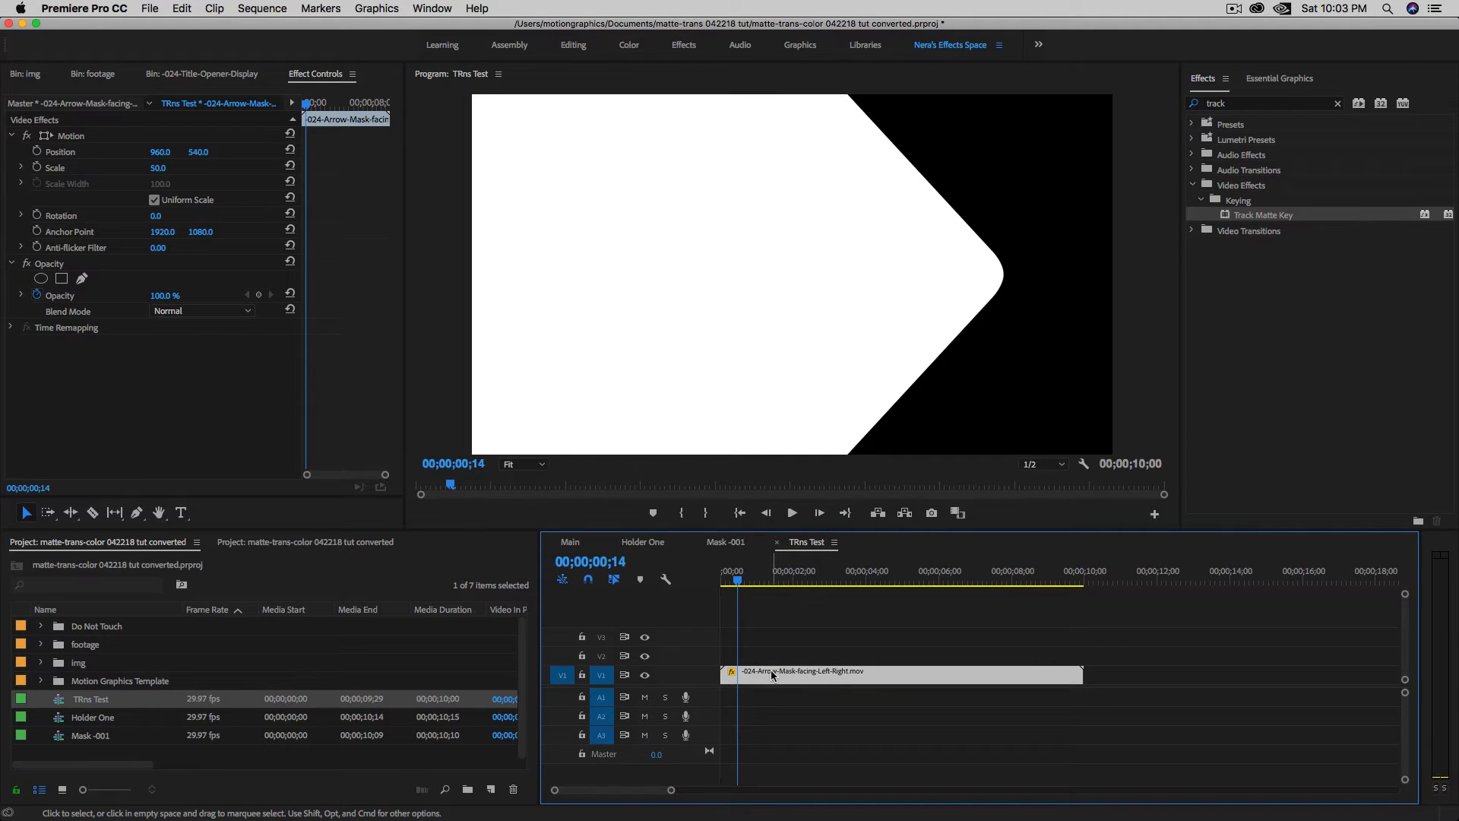
left_click_drag(772, 675, 772, 650)
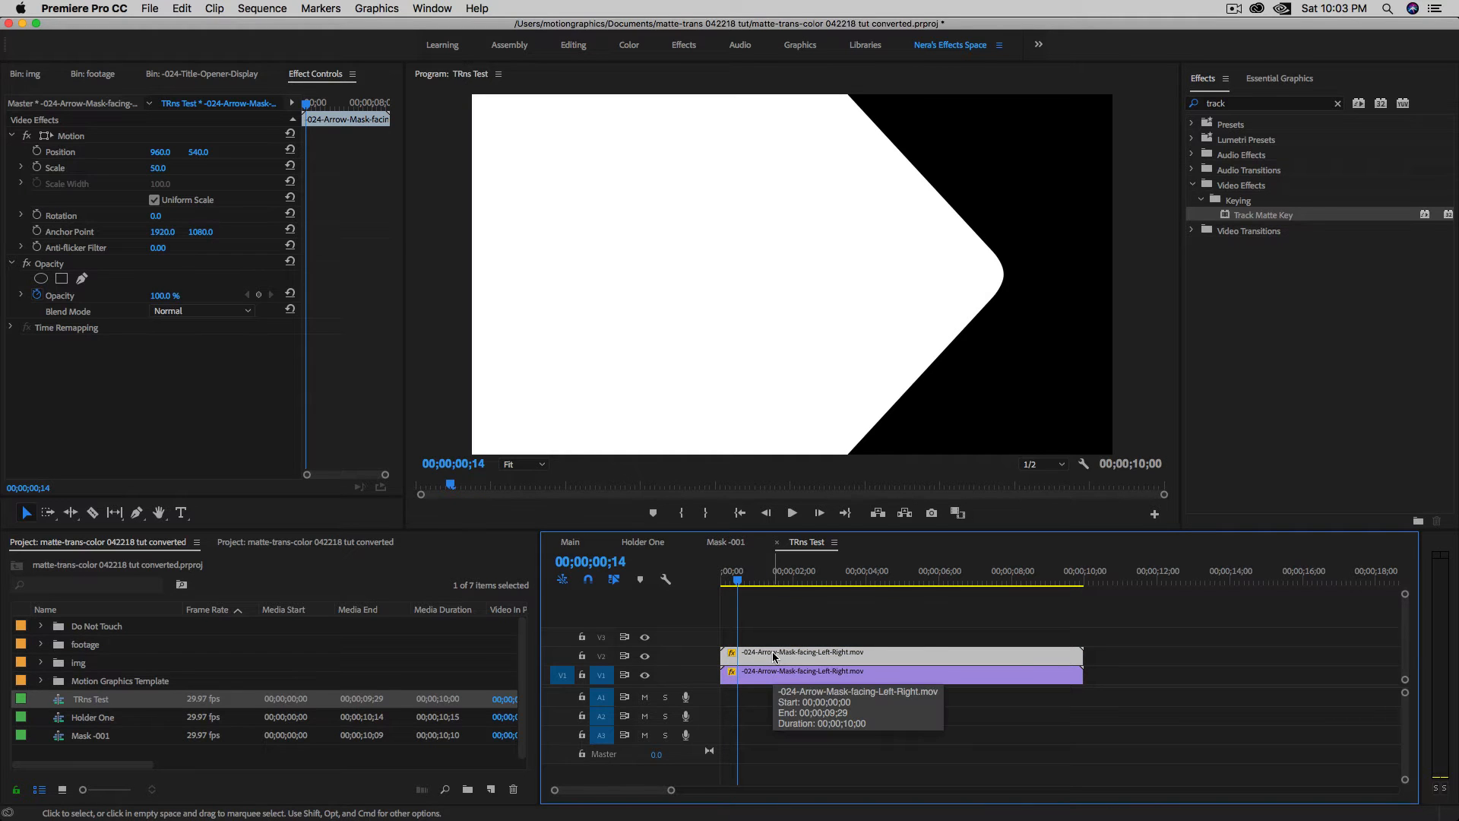
left_click(777, 678)
key("Delete")
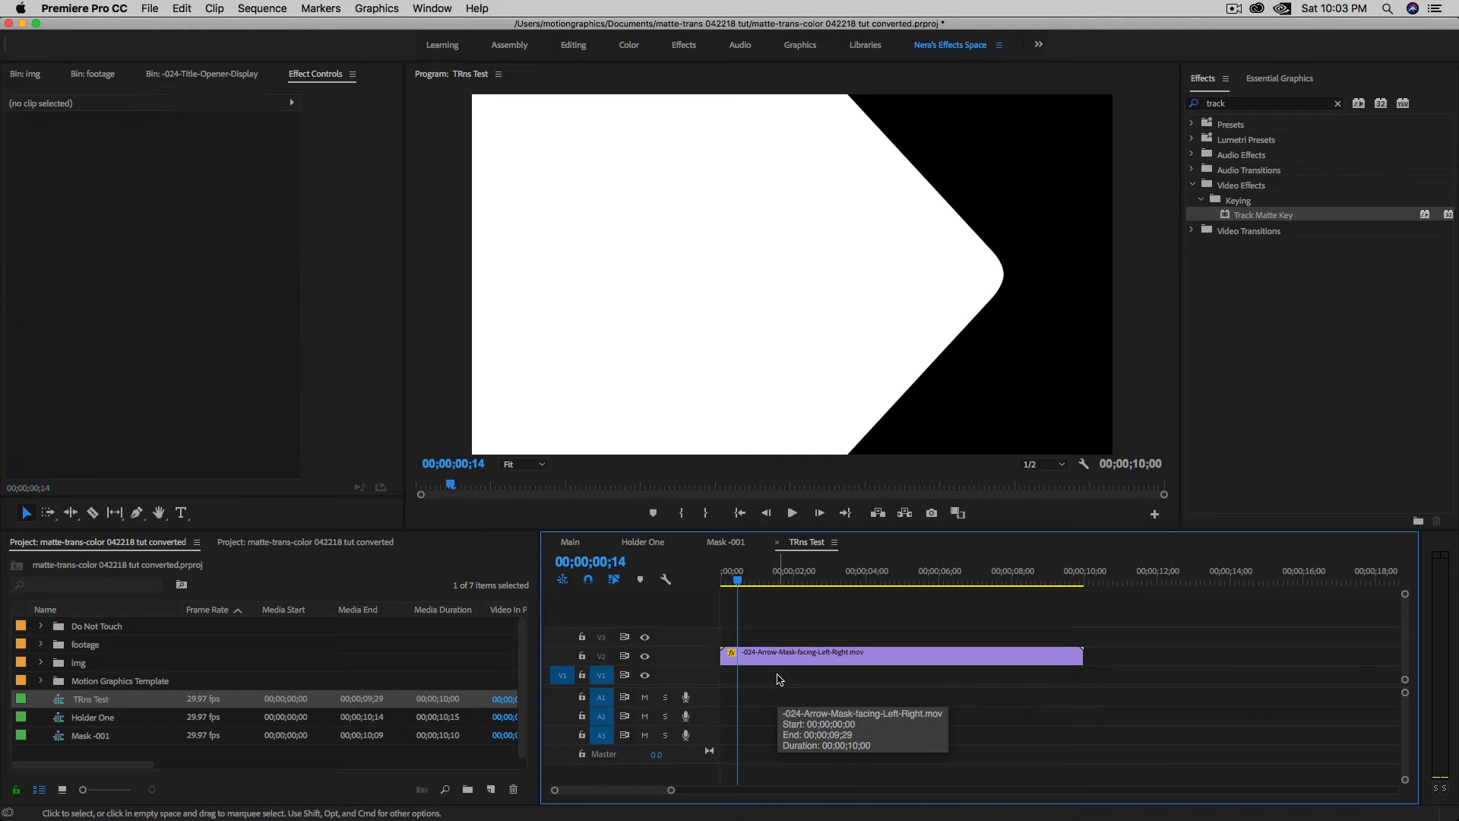
Nest the arrow mask clip on V2 as a sequence named trans mask.
left_click(783, 659)
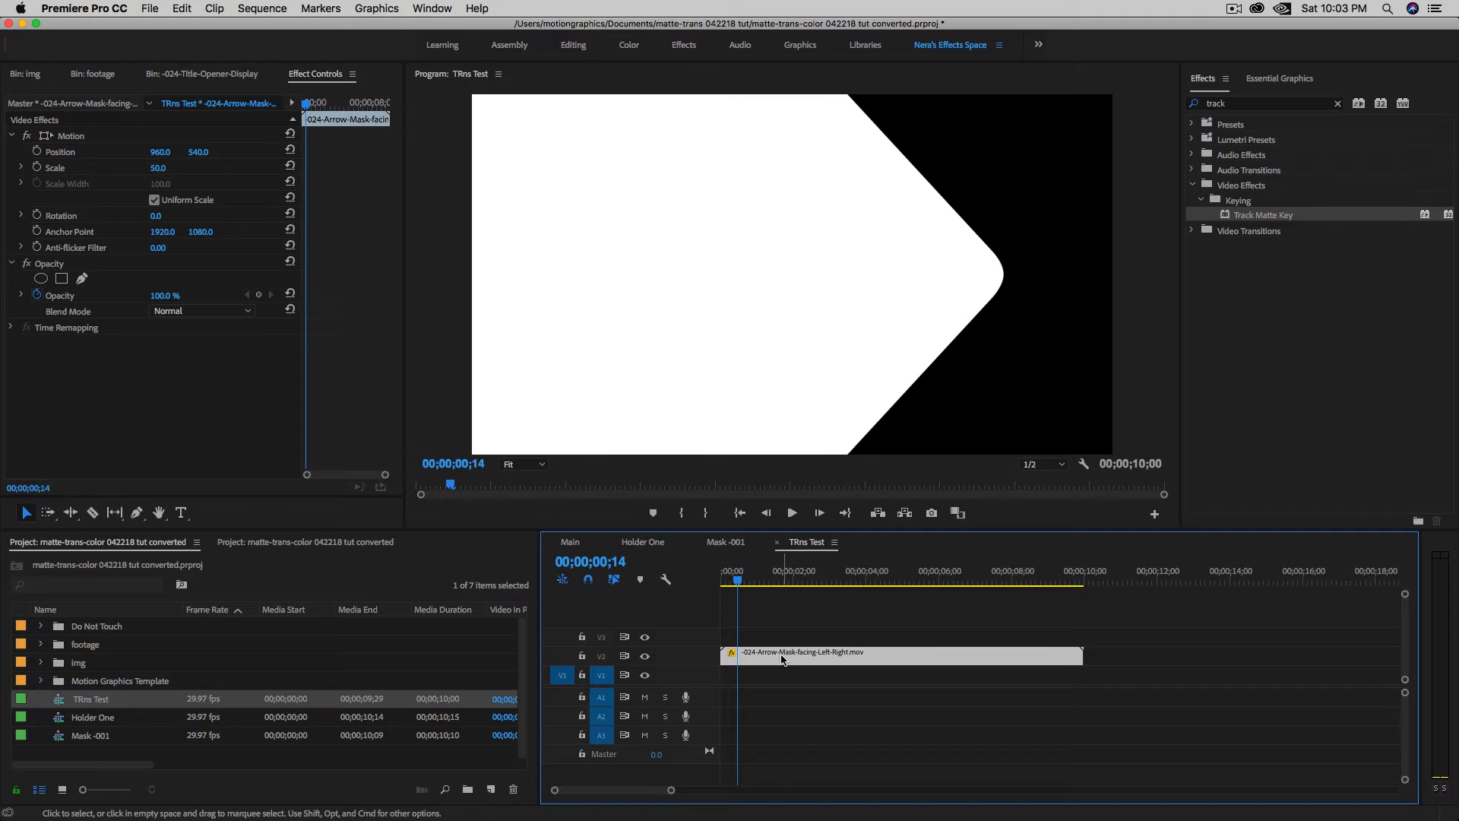
right_click(782, 660)
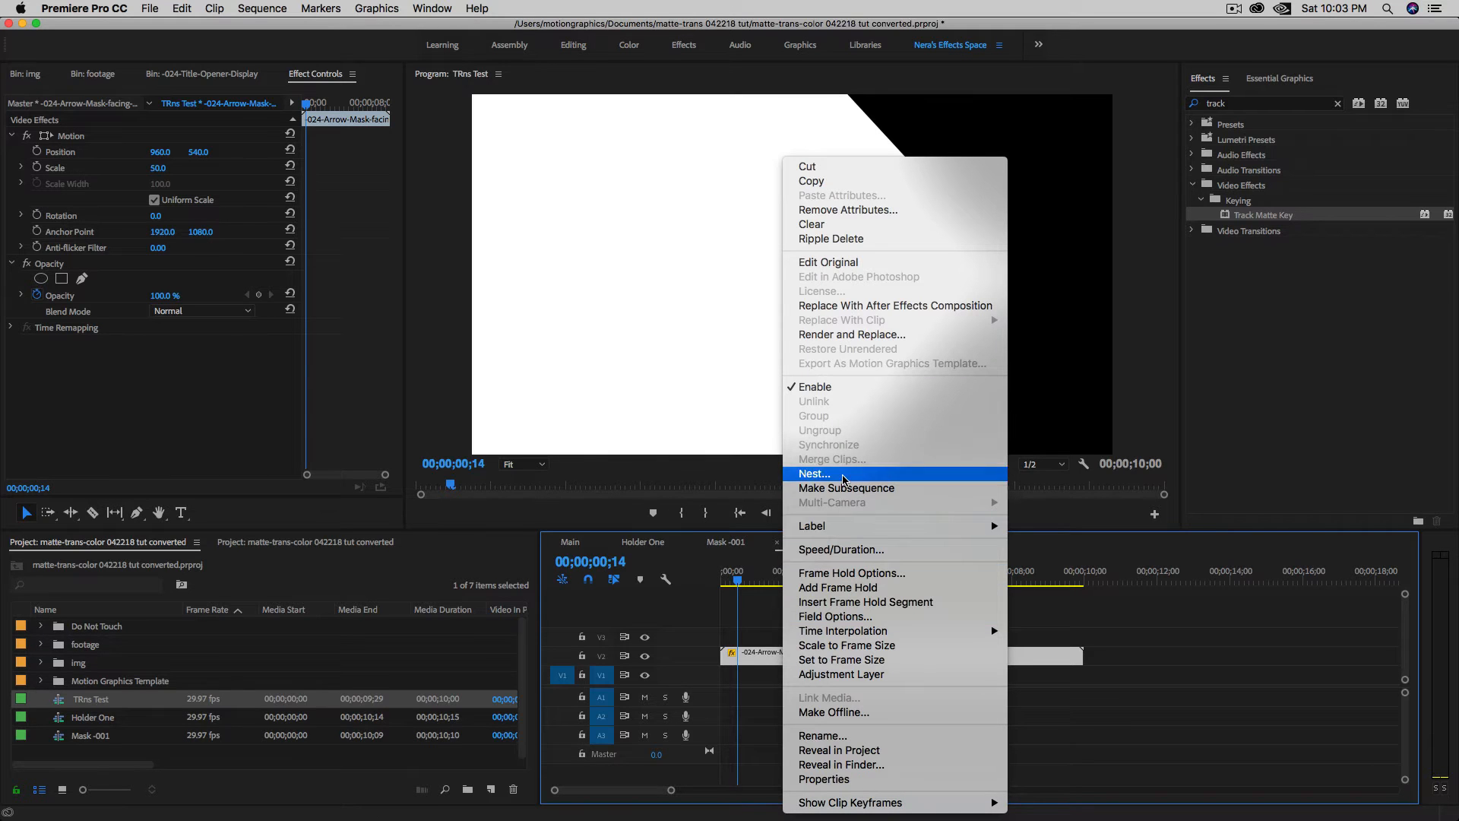
left_click(842, 475)
type("tr")
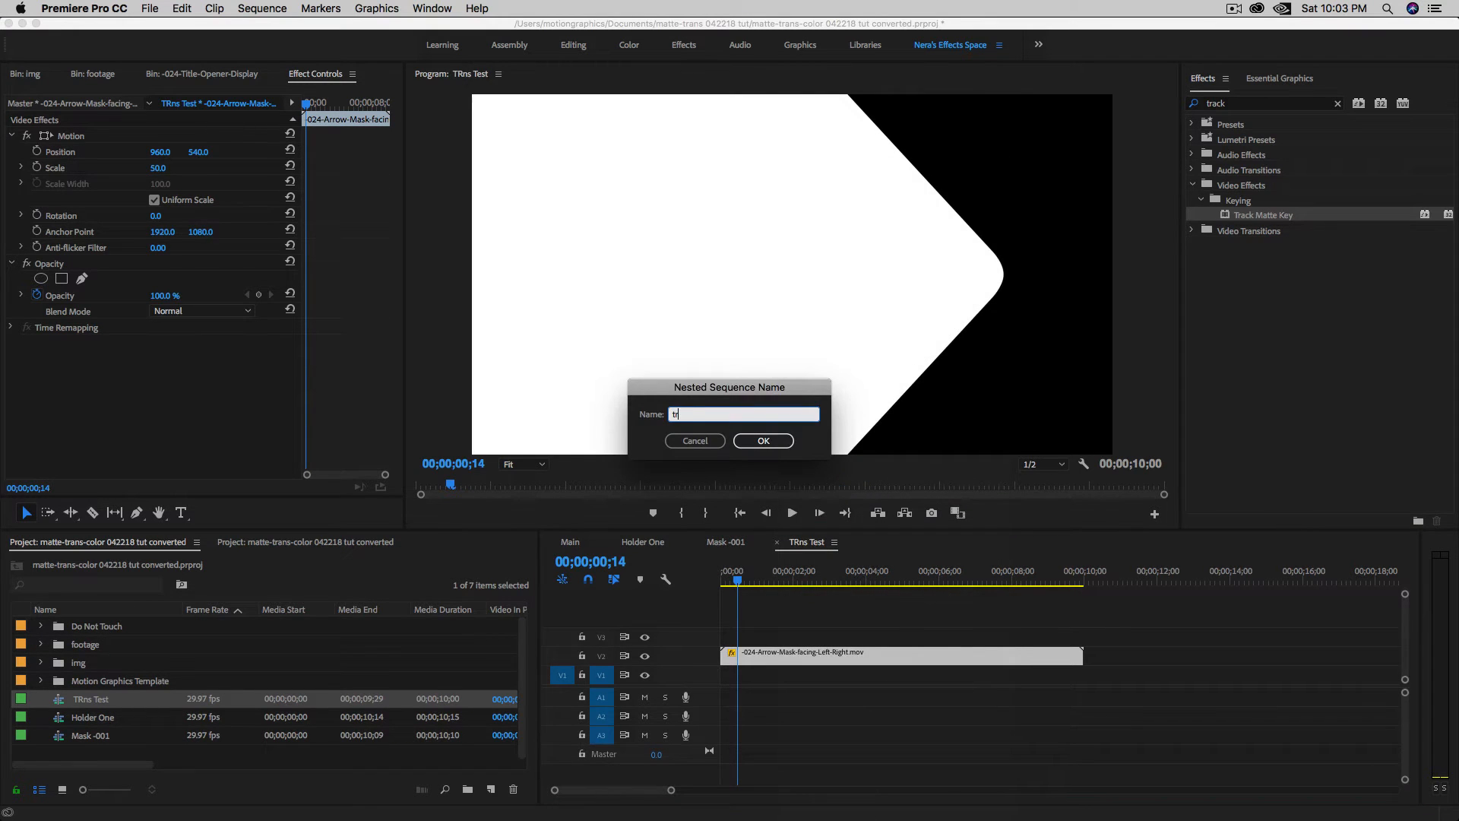
type("ans mask")
left_click(761, 440)
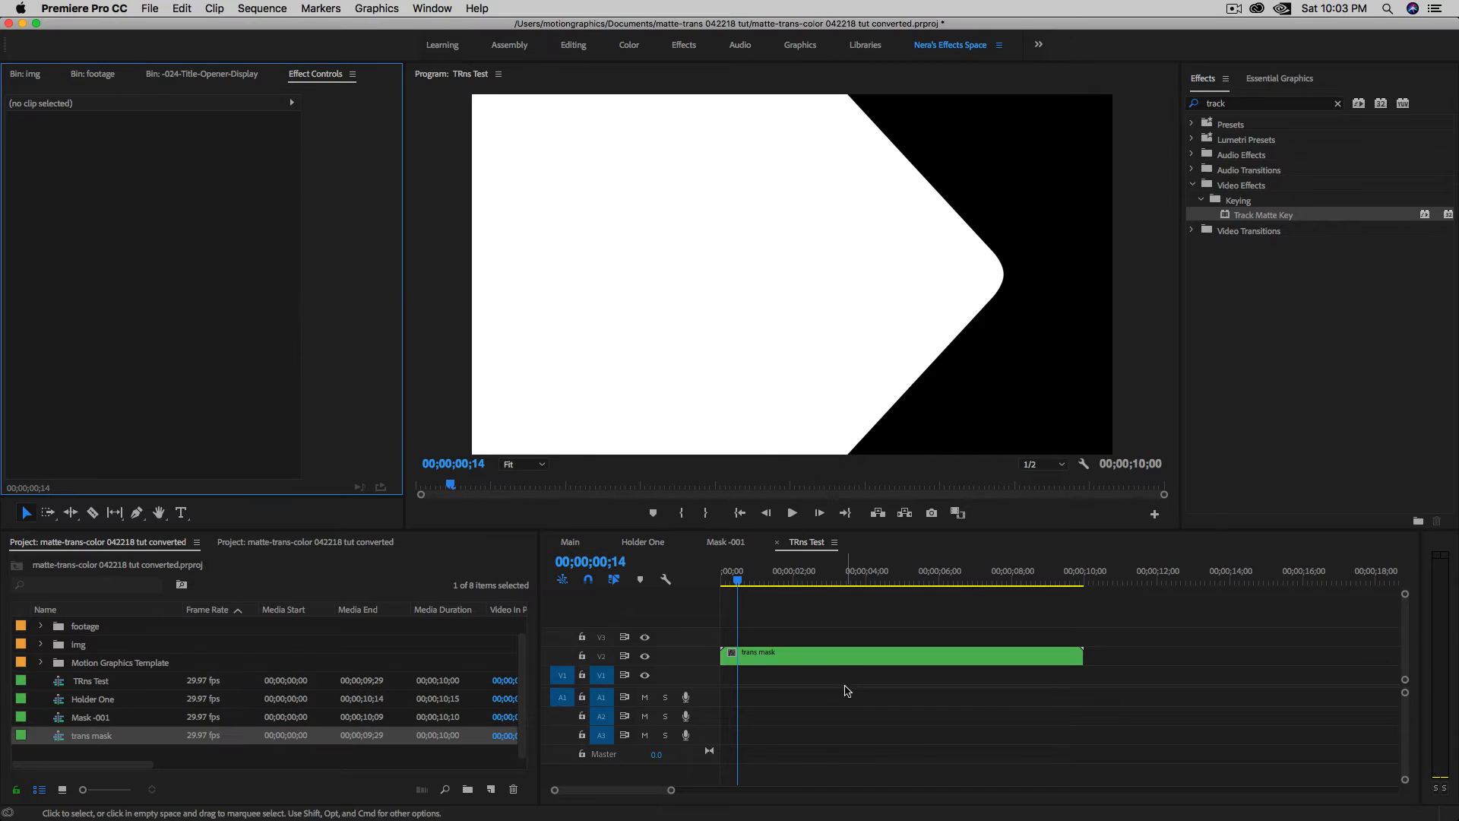
Open the trans mask nested sequence and duplicate the arrow mask clip onto V2, V3 and V4.
left_click(793, 659)
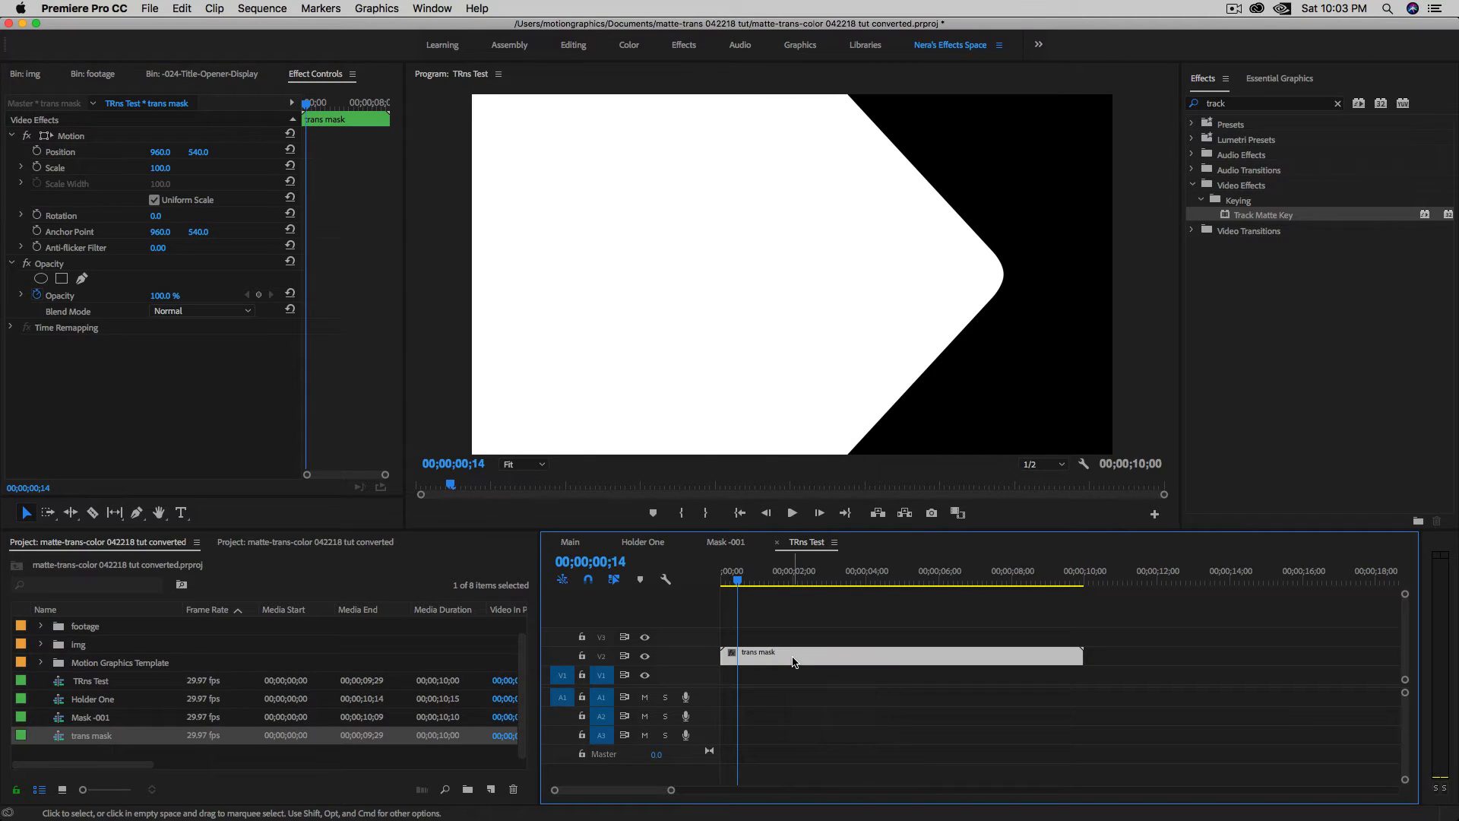
double_click(790, 659)
left_click_drag(785, 661, 778, 667)
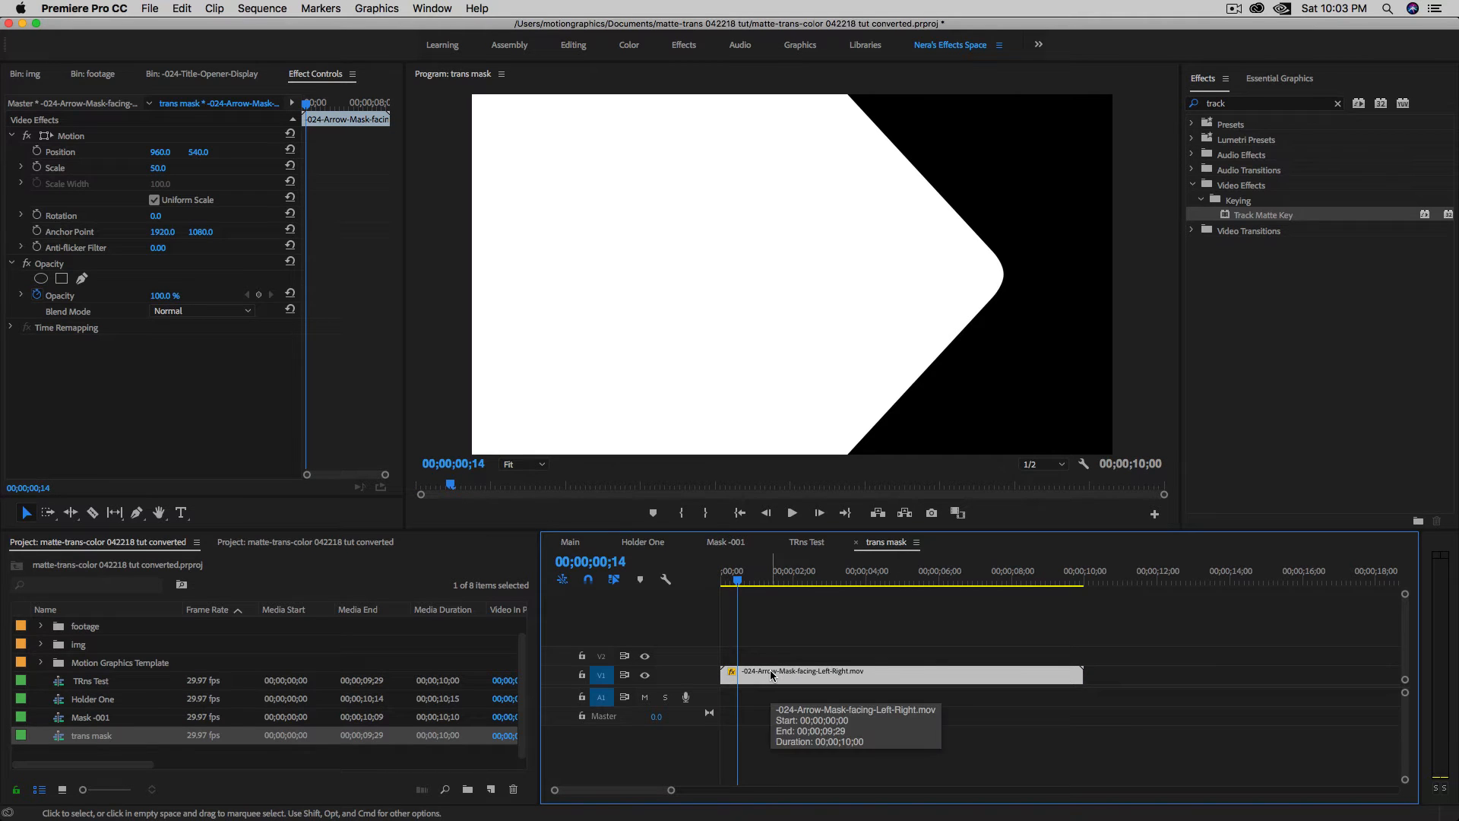
left_click_drag(766, 674, 769, 617)
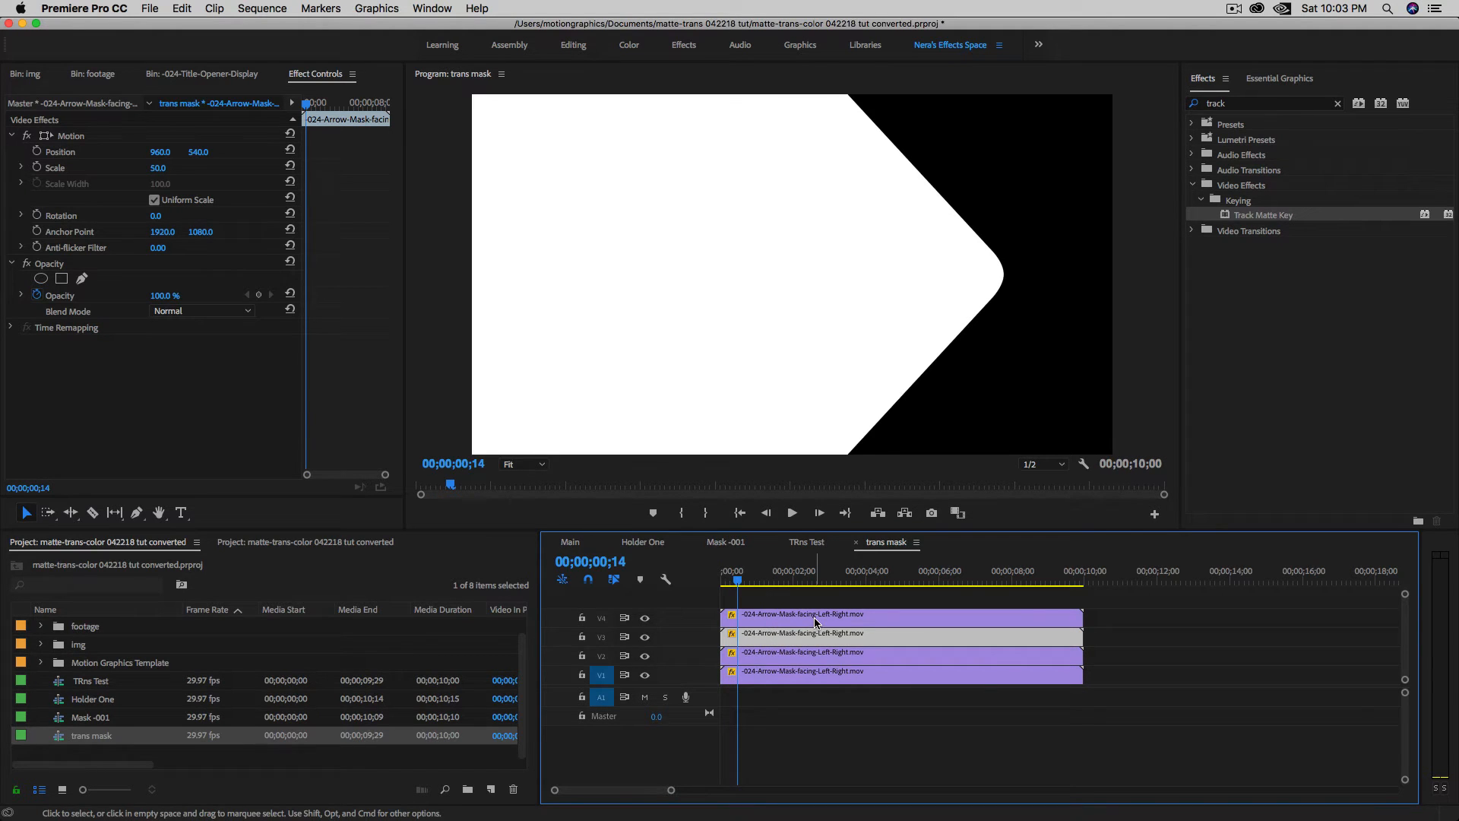
Turn off Opacity keyframing for the V1 arrow mask clip and set its Opacity to 25%.
left_click(791, 675)
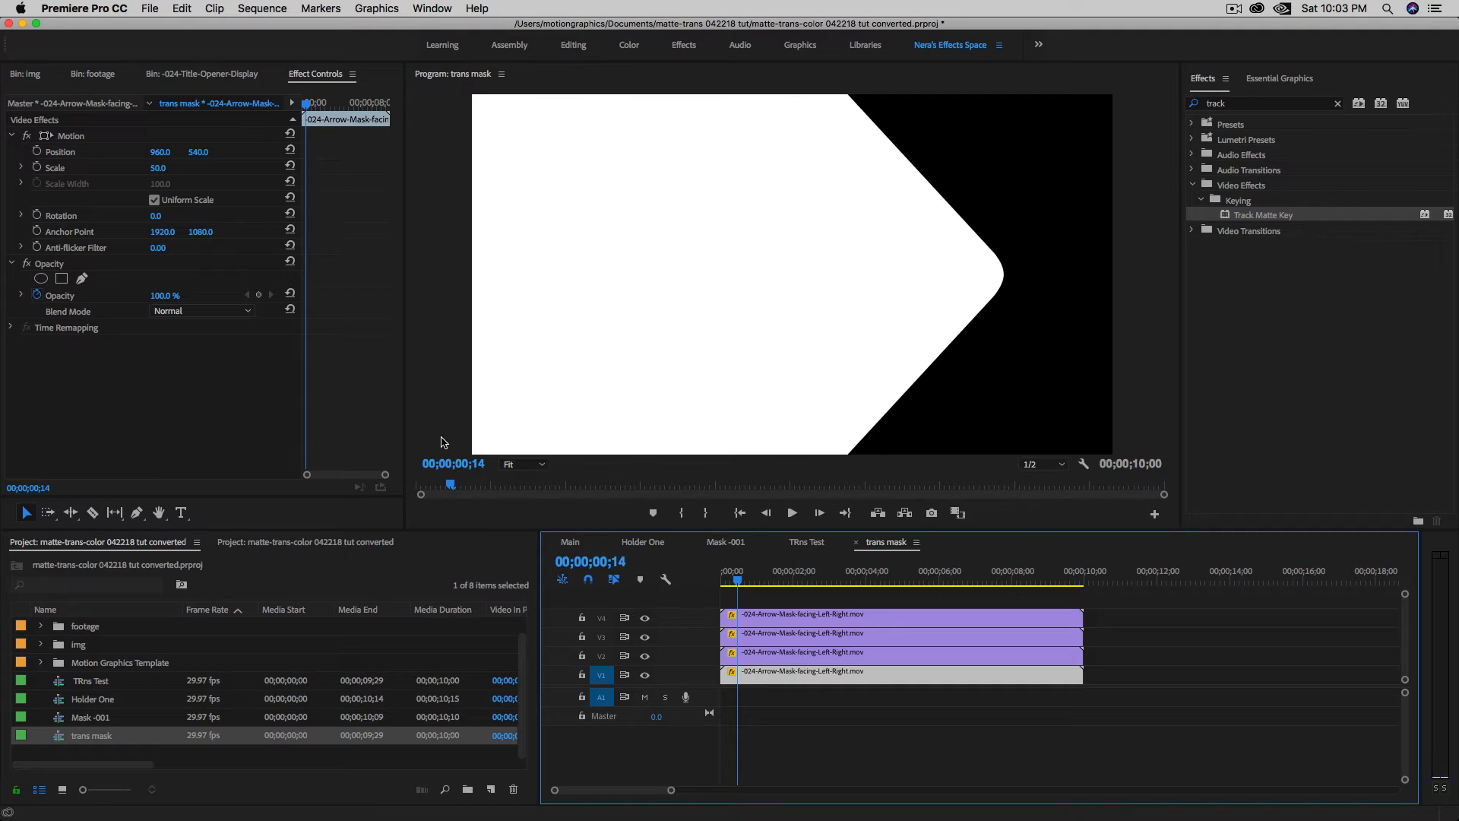
left_click(40, 301)
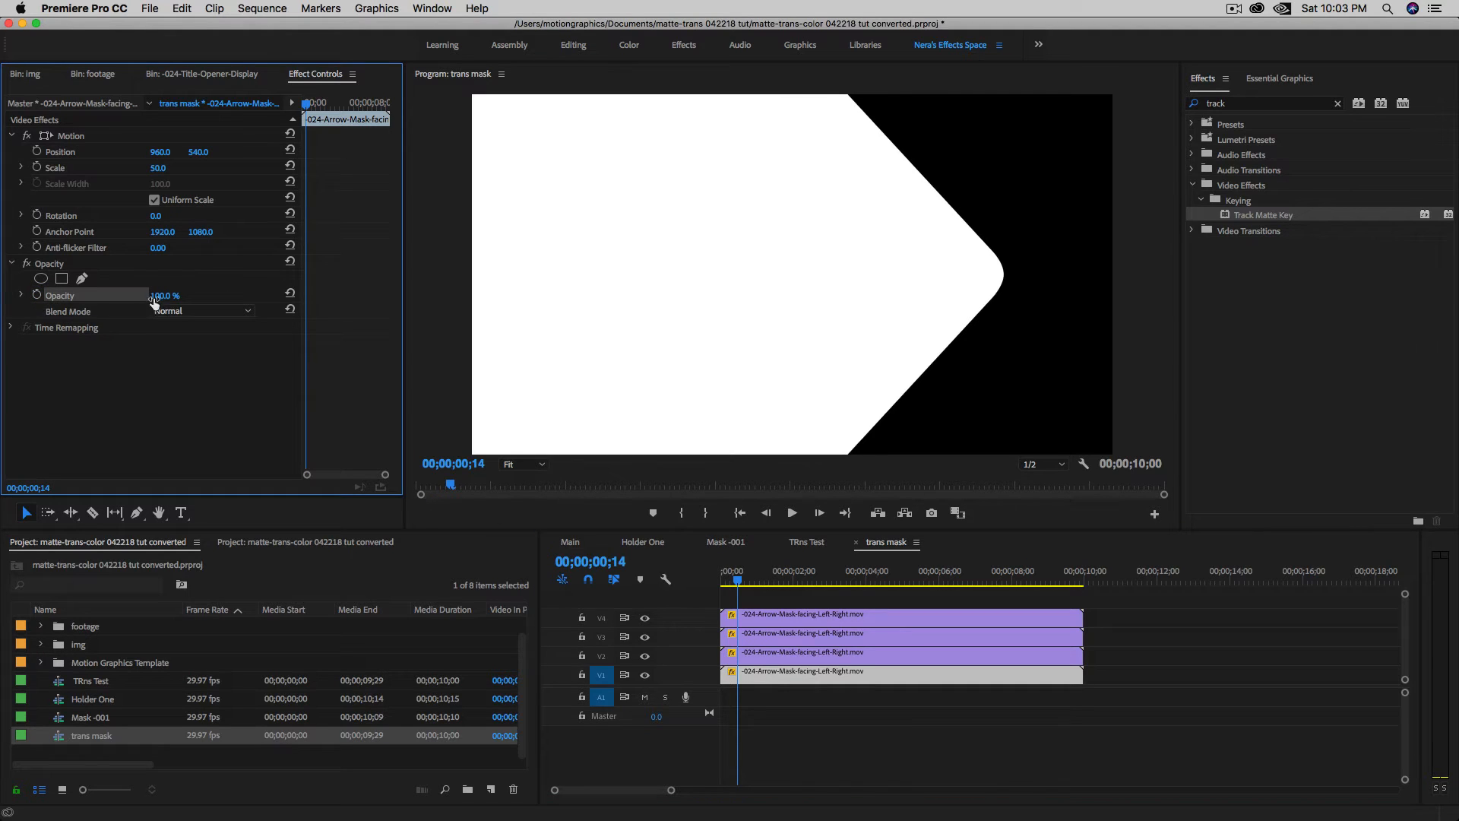
left_click(163, 294)
type("25")
key("Return")
Set the Opacity of the V2 arrow mask clip to 50% and the V3 clip to 75%.
left_click(760, 652)
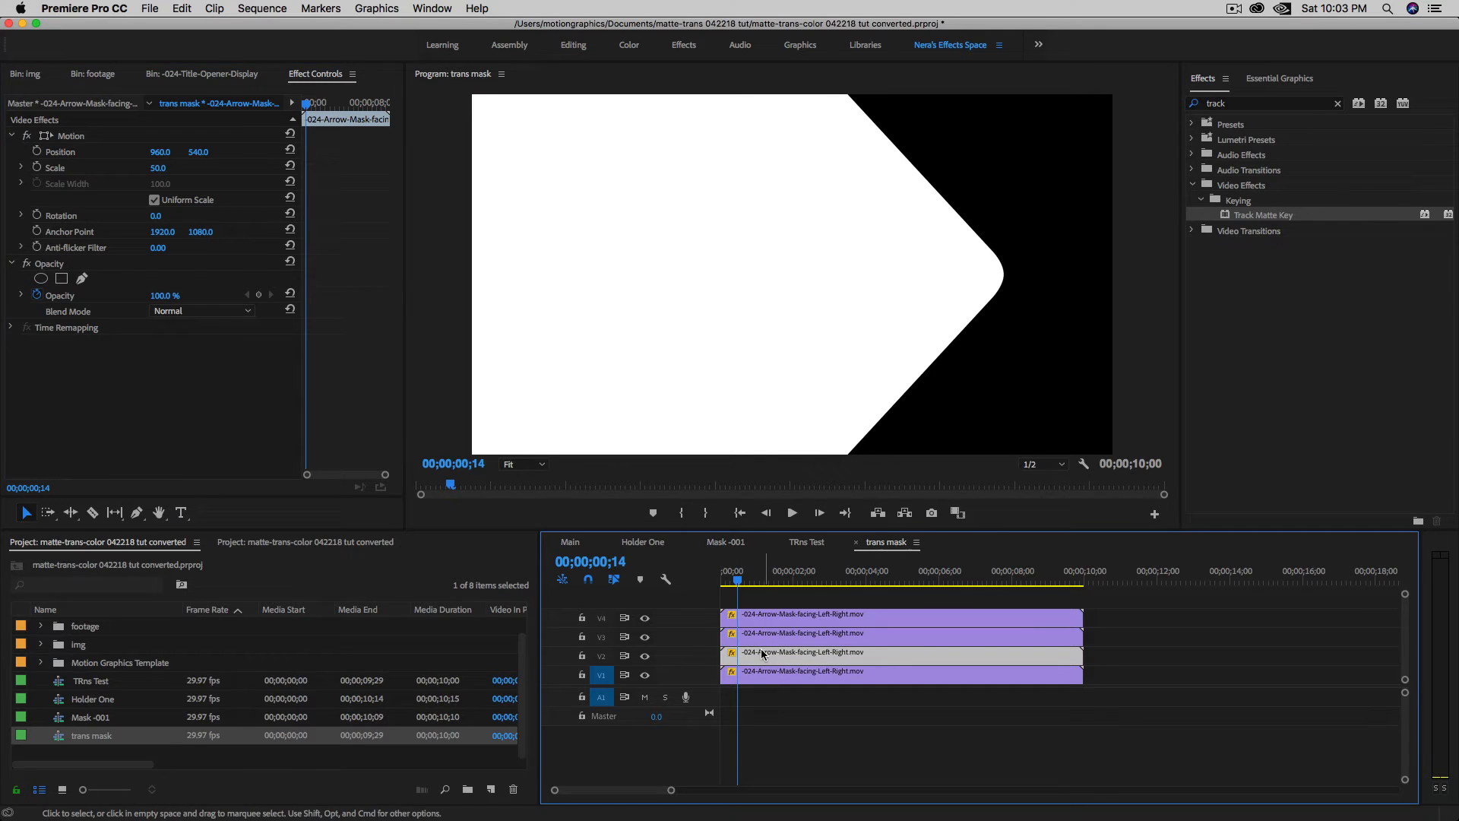
left_click(176, 295)
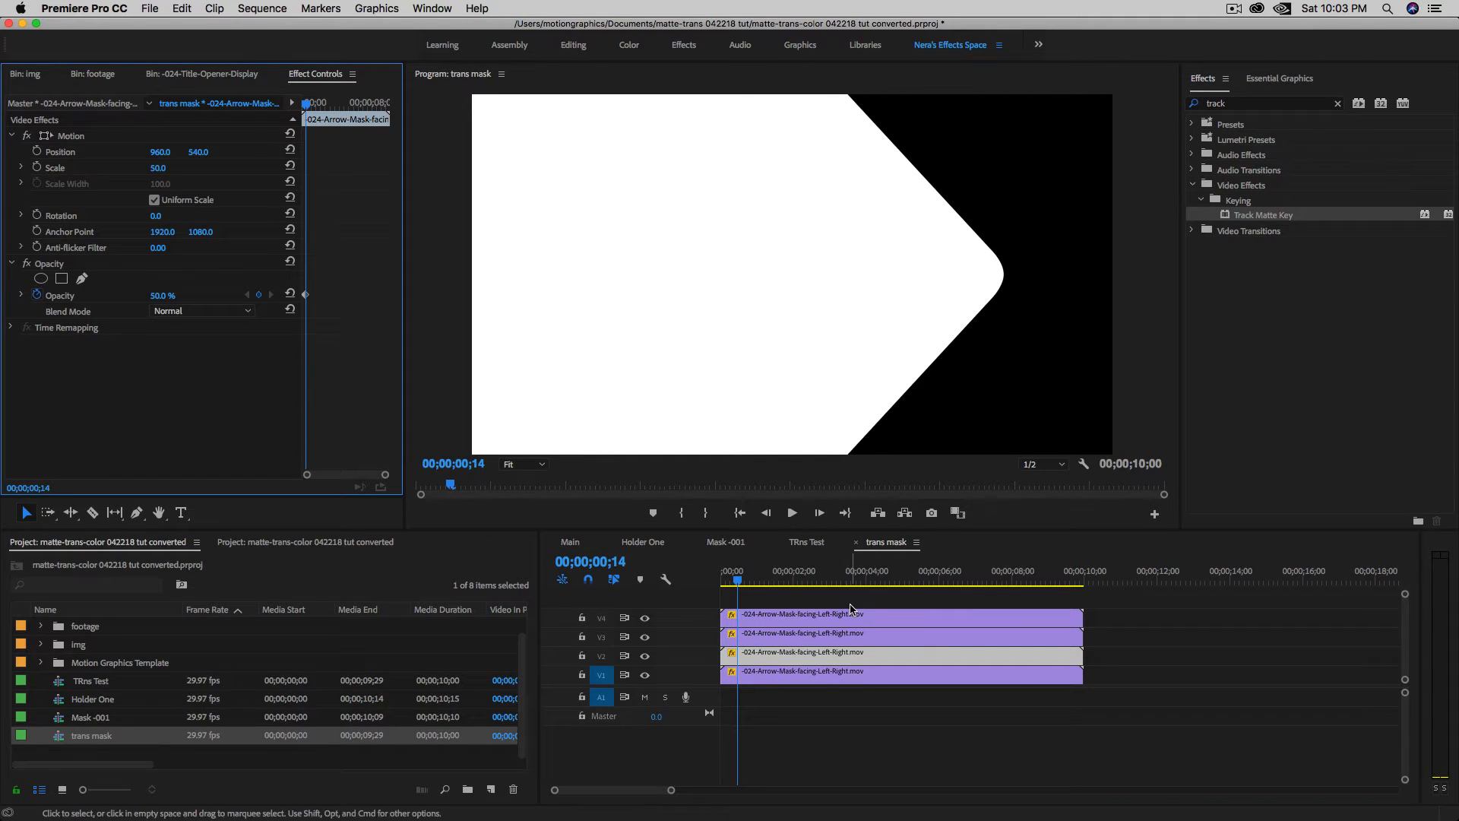
left_click(812, 637)
left_click(171, 295)
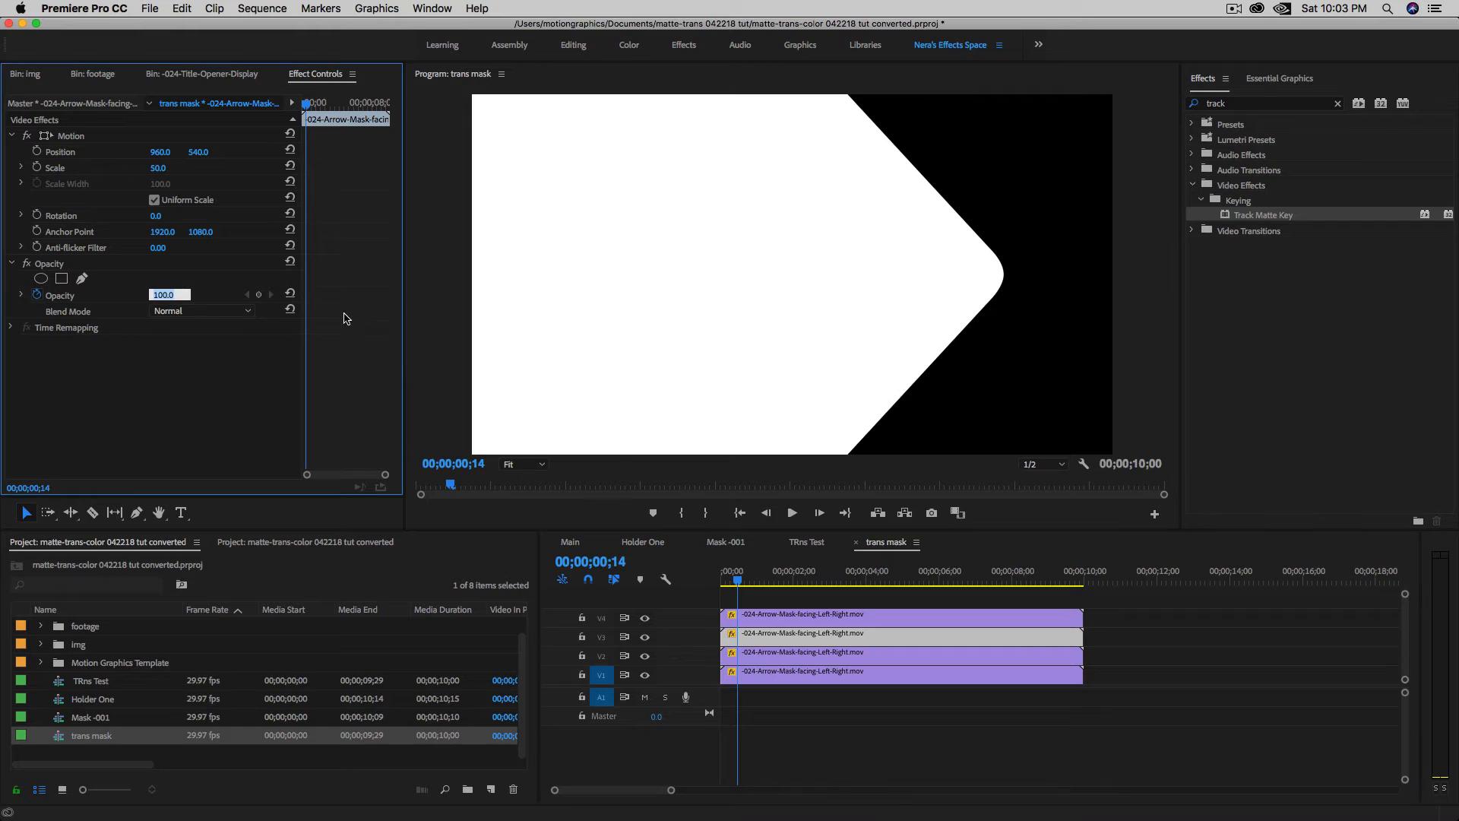
type("75")
key("Return")
Shift the arrow mask clips on V2, V3 and V4 to start at 00;00;00;05.
left_click(798, 625)
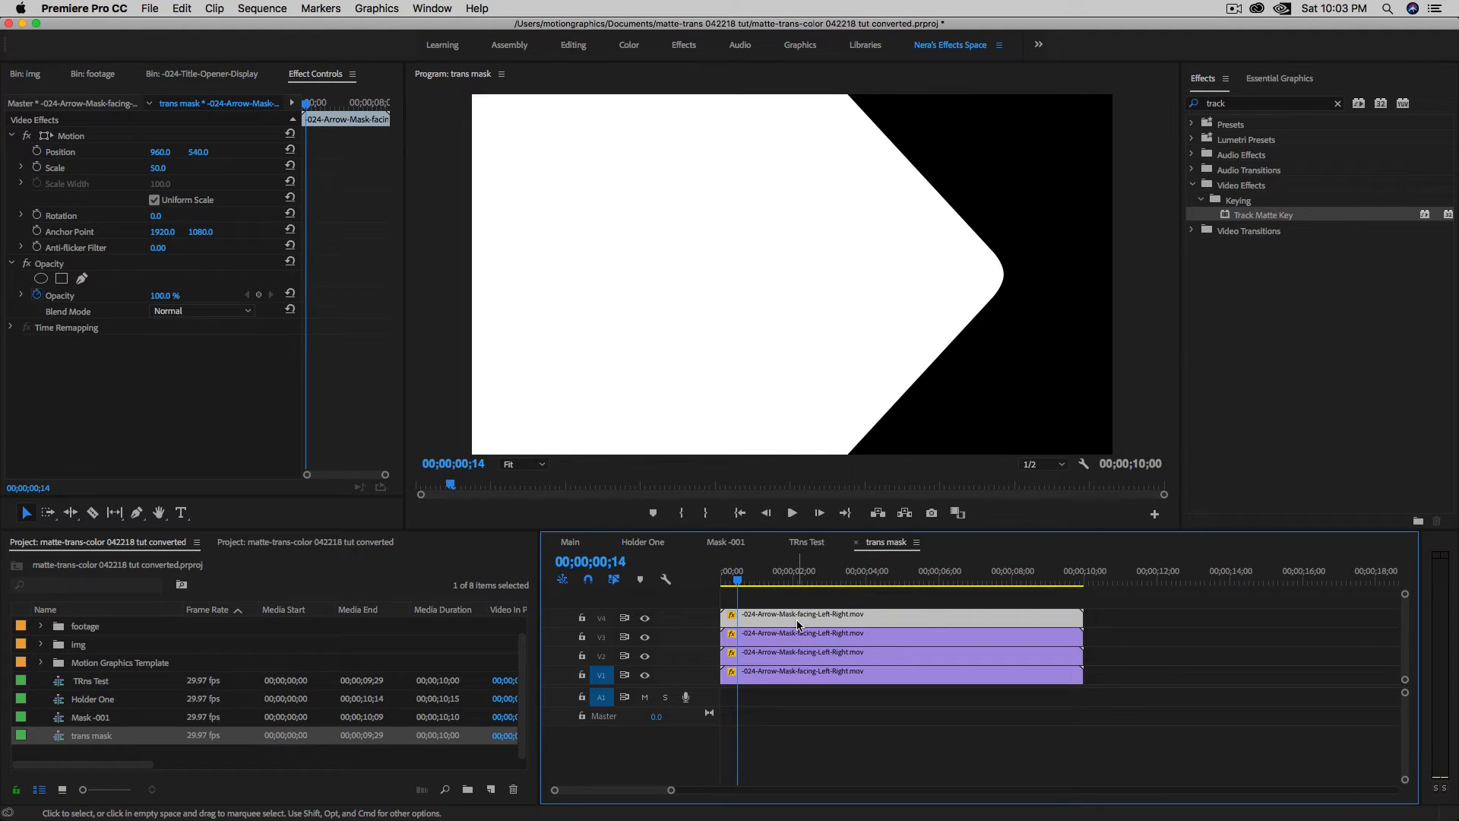
left_click(586, 559)
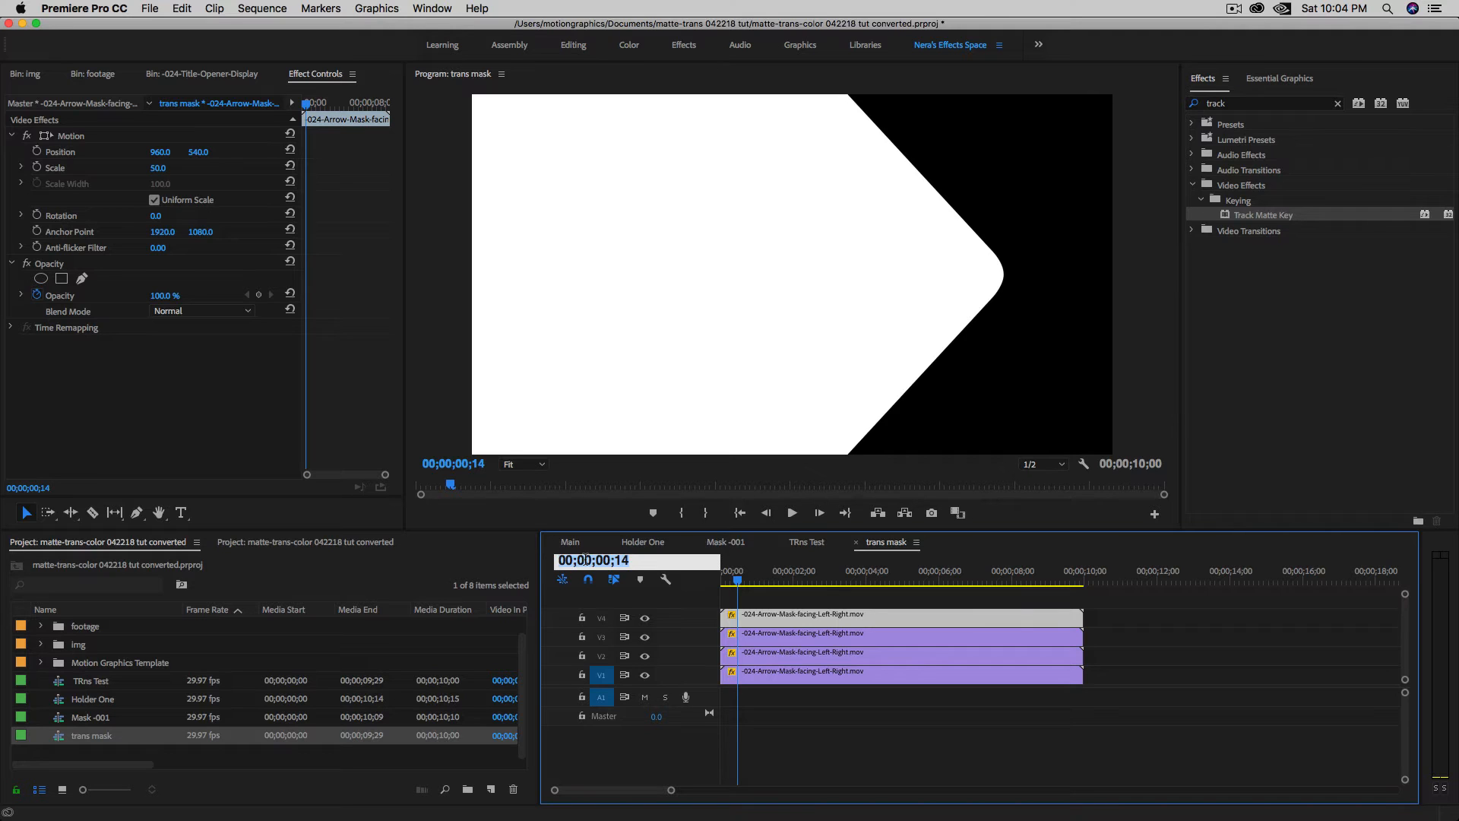
type("5")
key("Return")
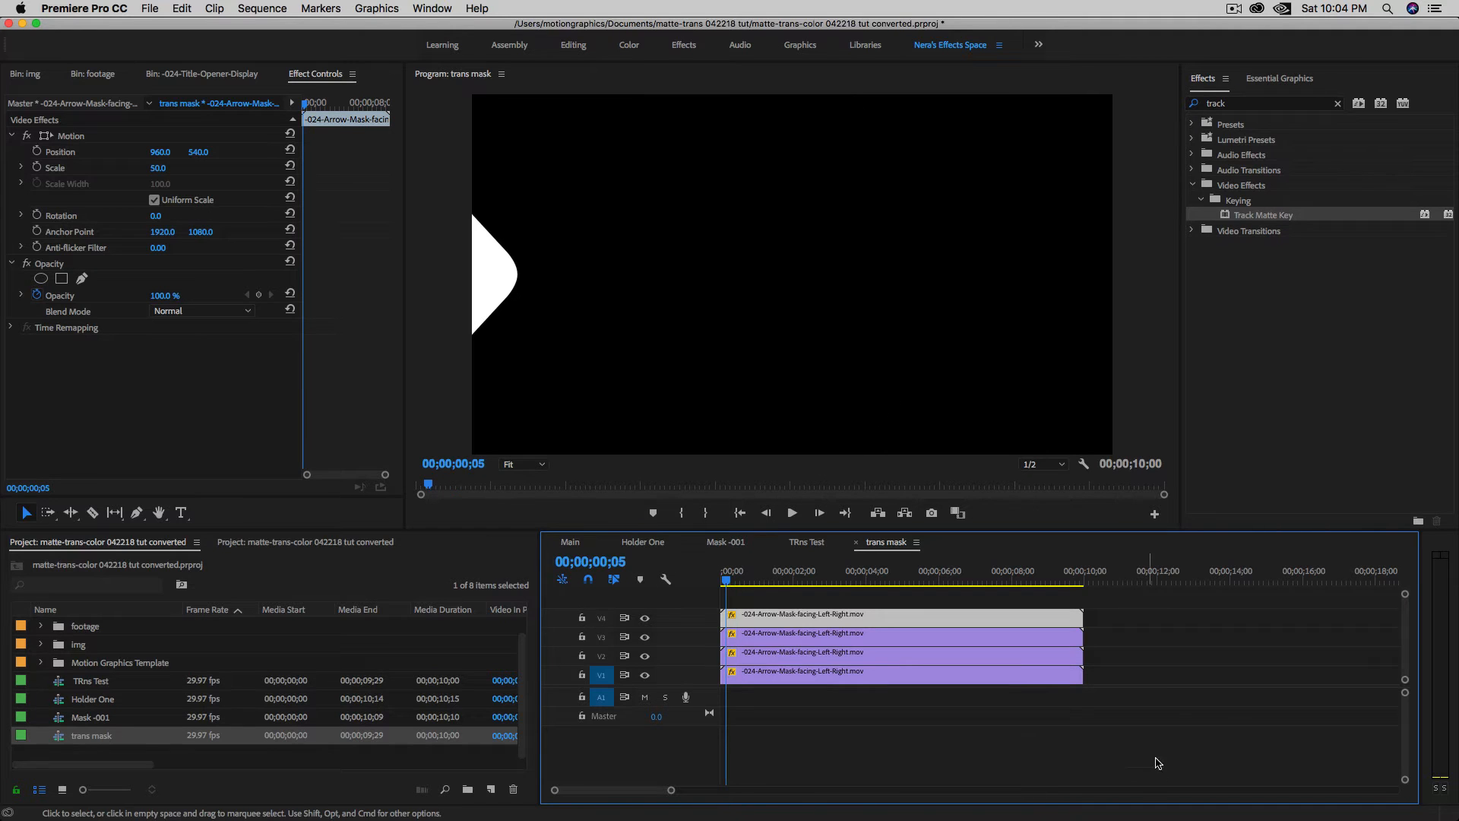
left_click_drag(1108, 651, 886, 609)
Shift the arrow mask clips on V3 and V4 to start at 00;00;00;10.
left_click(600, 562)
type("1")
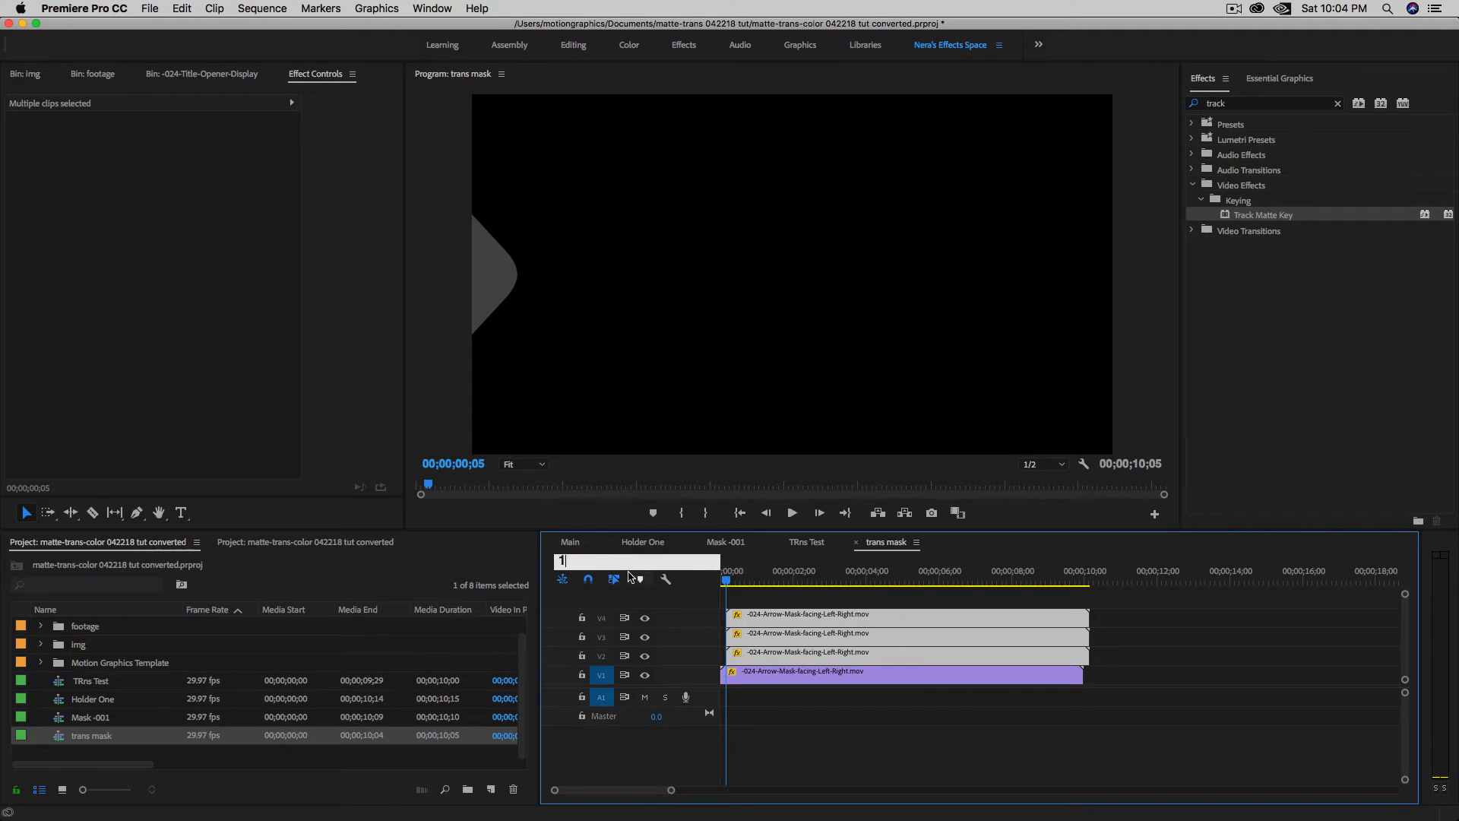
type("0")
key("Return")
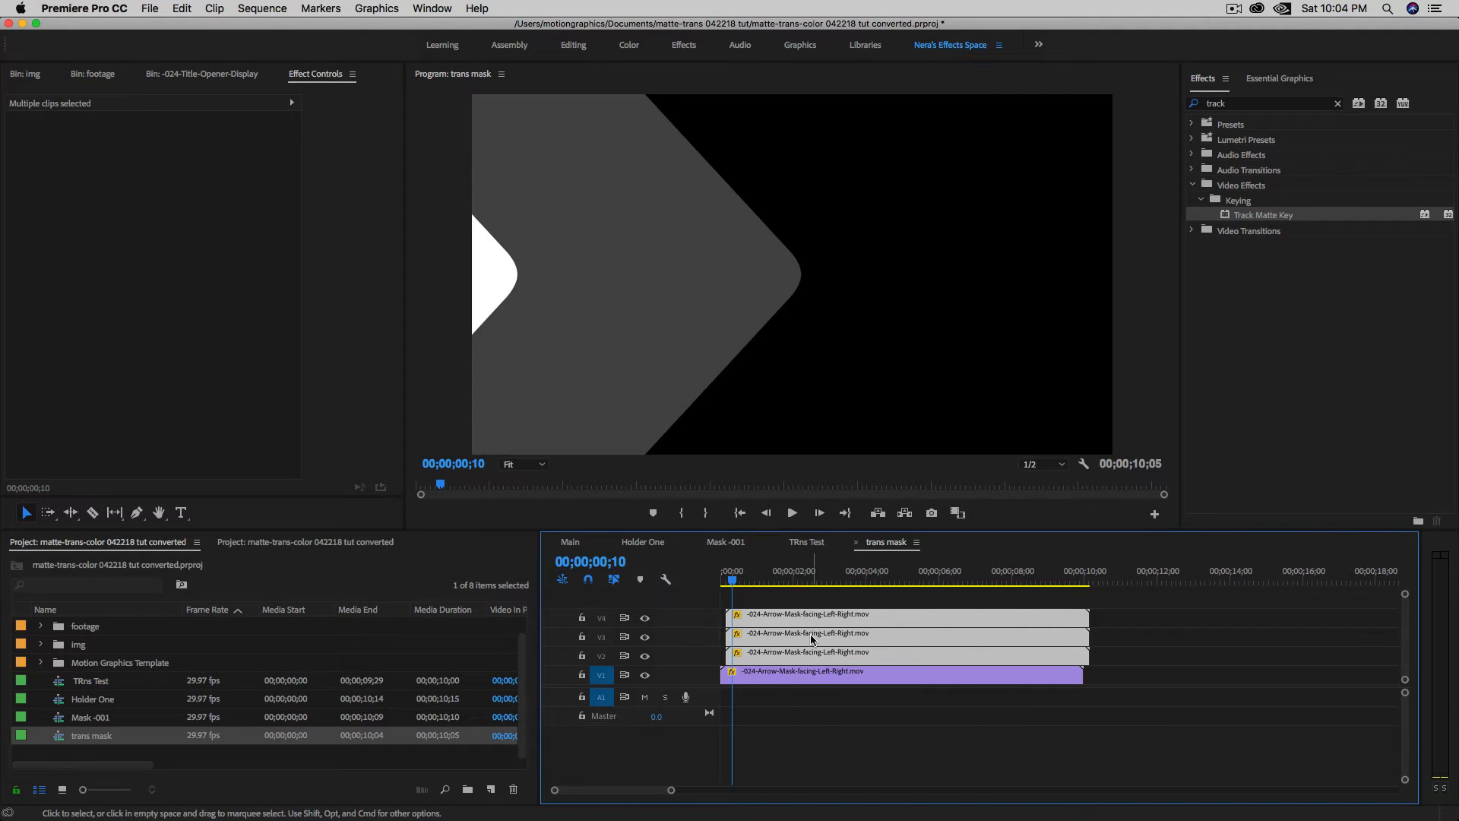
left_click_drag(1132, 637, 969, 614)
Shift the V4 arrow mask clip to start at 00;00;00;15, preview the staggered arrows, and return to the TRns Test sequence.
left_click(605, 566)
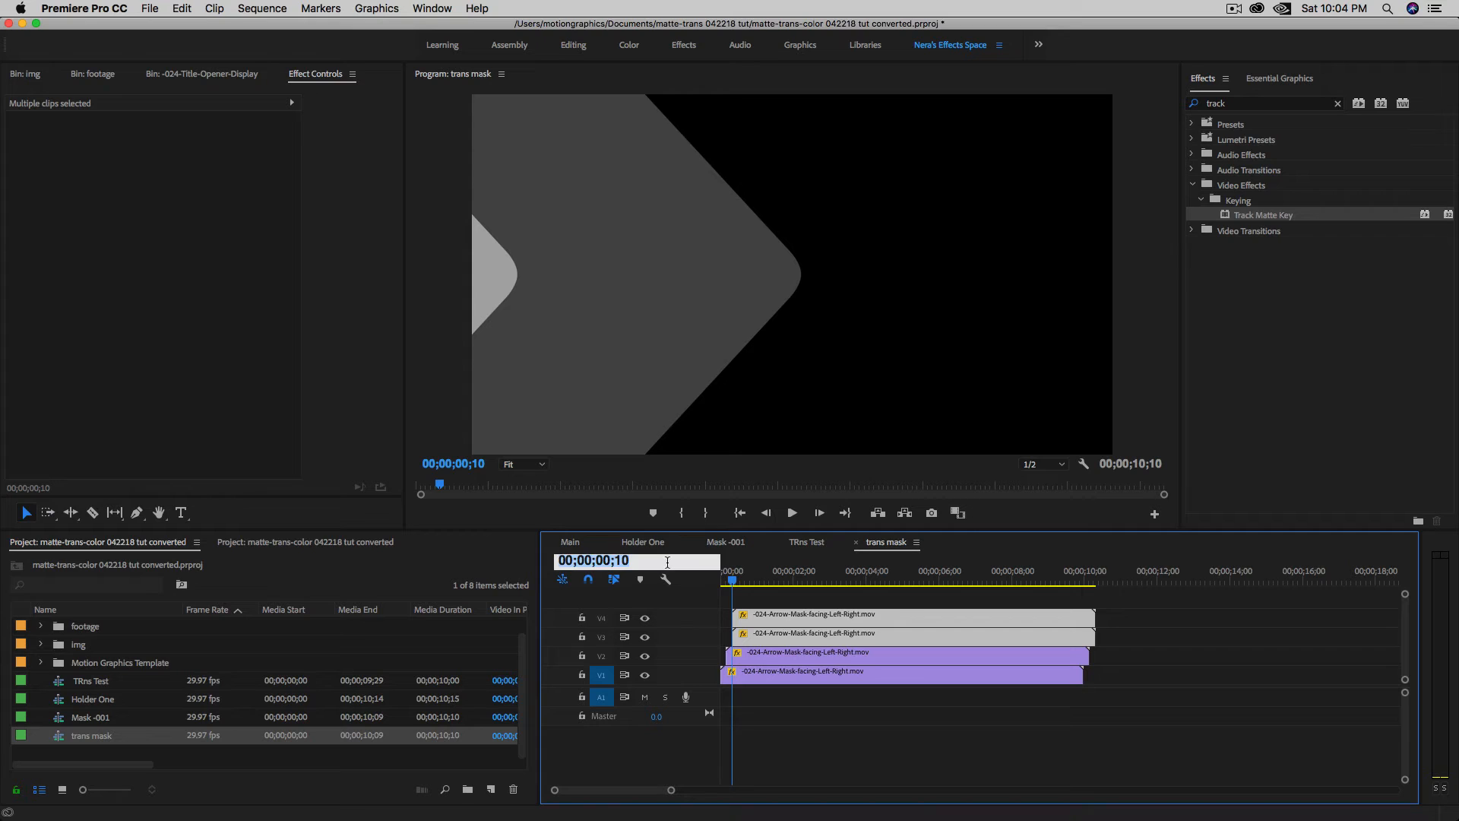
type("15")
key("Return")
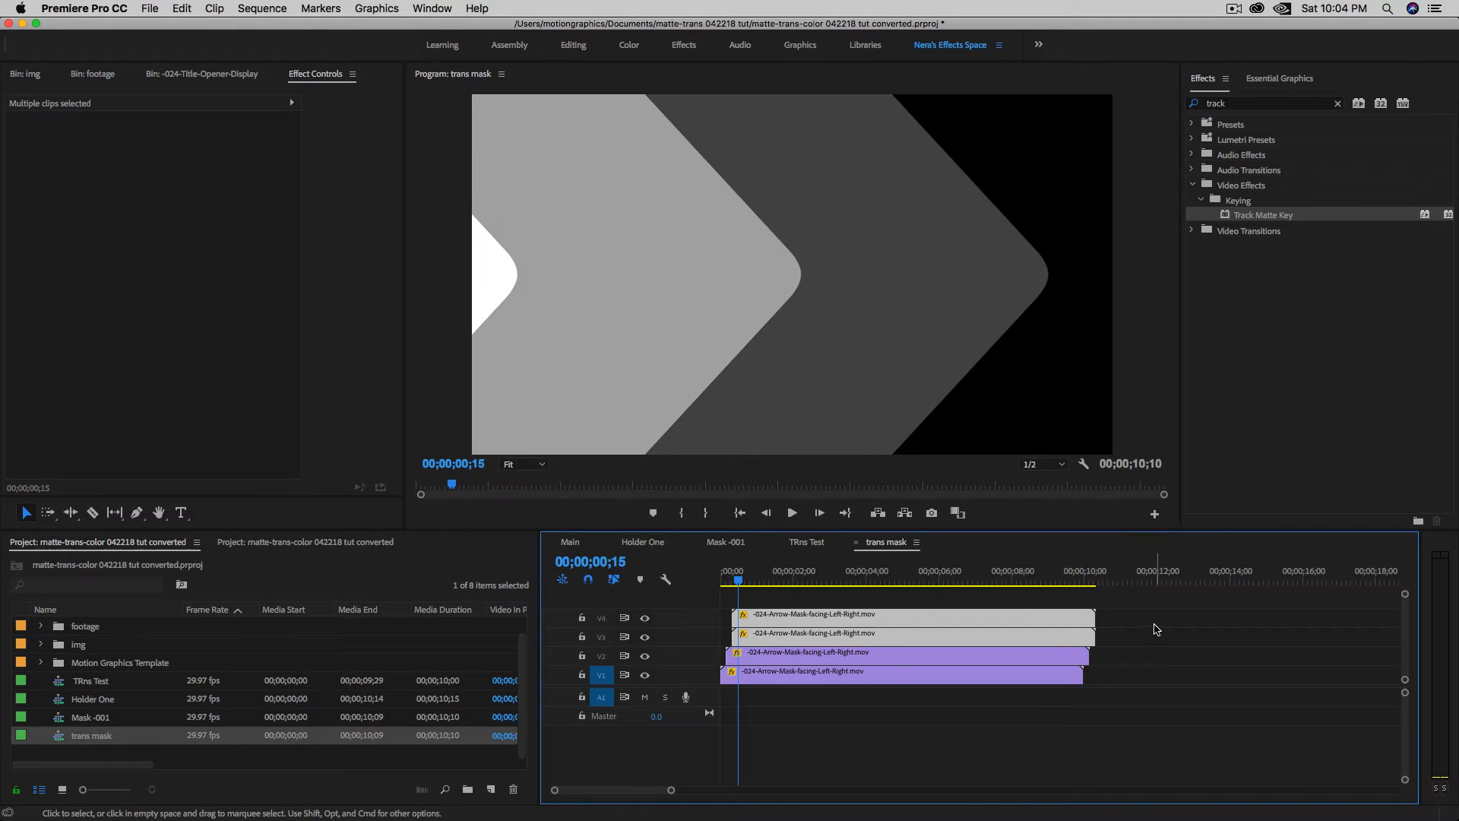
left_click(1111, 614)
left_click_drag(1019, 617, 1025, 618)
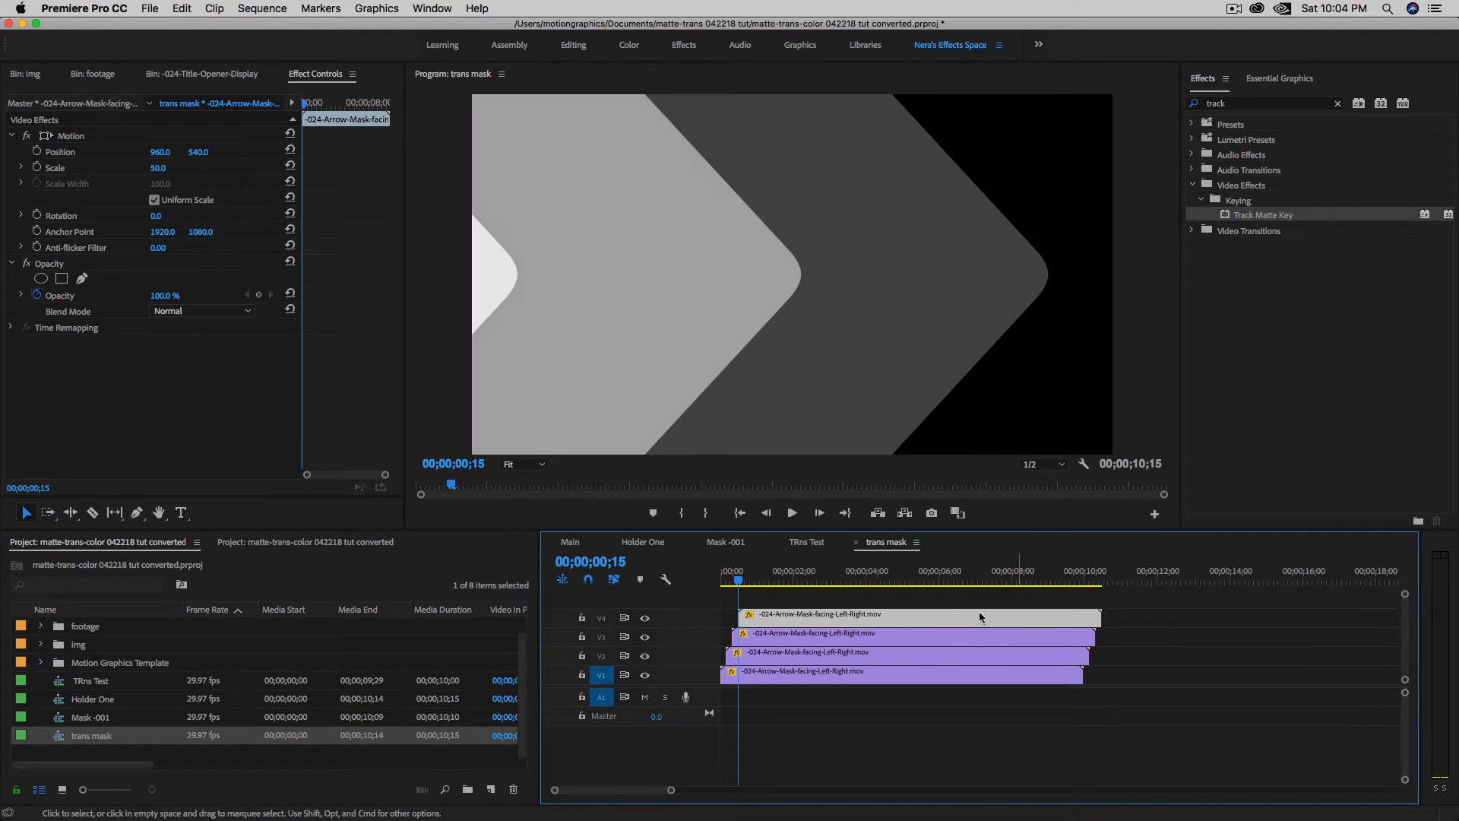
mouse_move(743, 570)
left_mouse_down()
mouse_move(722, 580)
mouse_move(750, 588)
left_mouse_up()
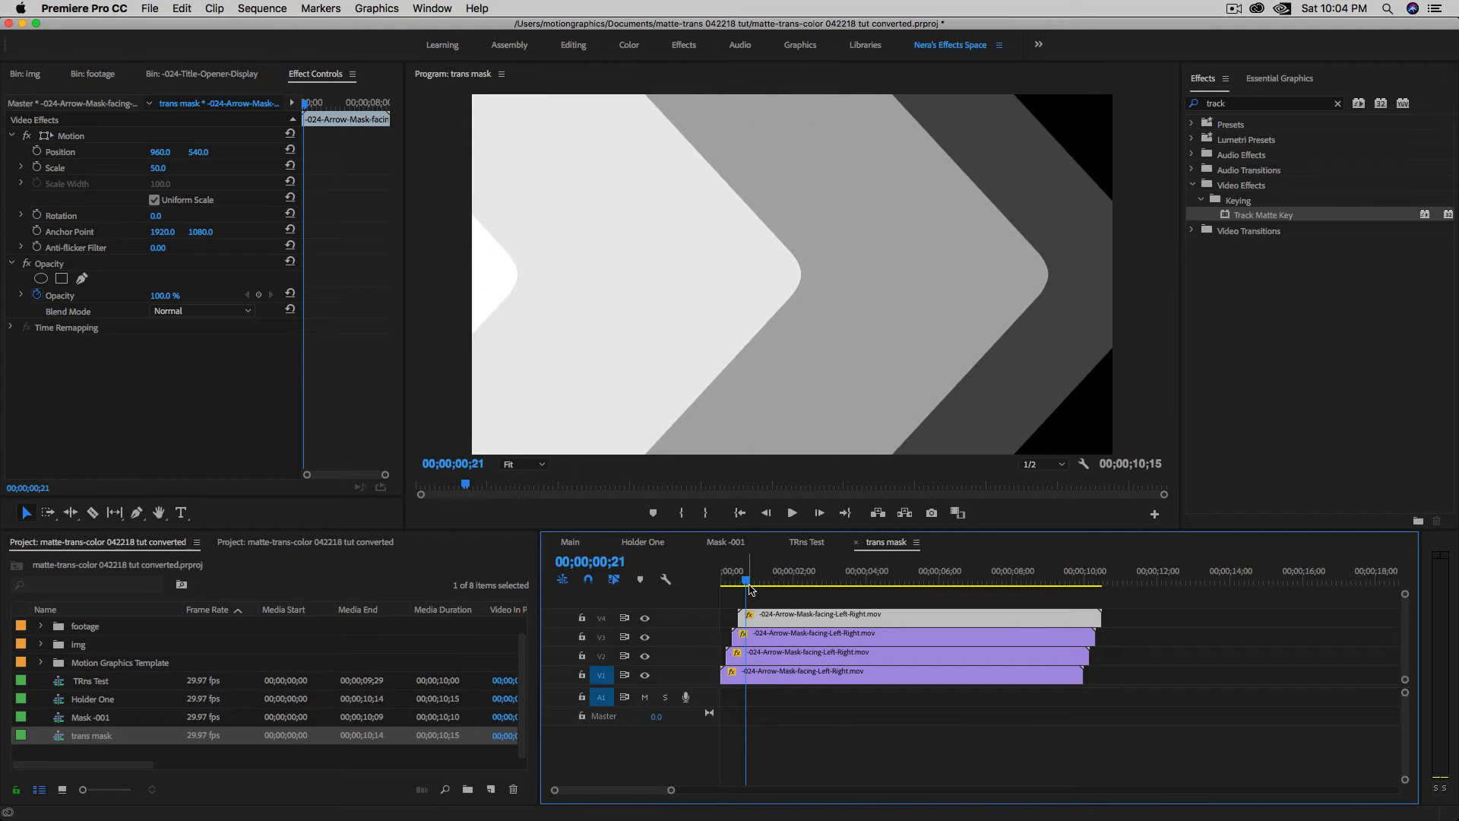
left_click(803, 543)
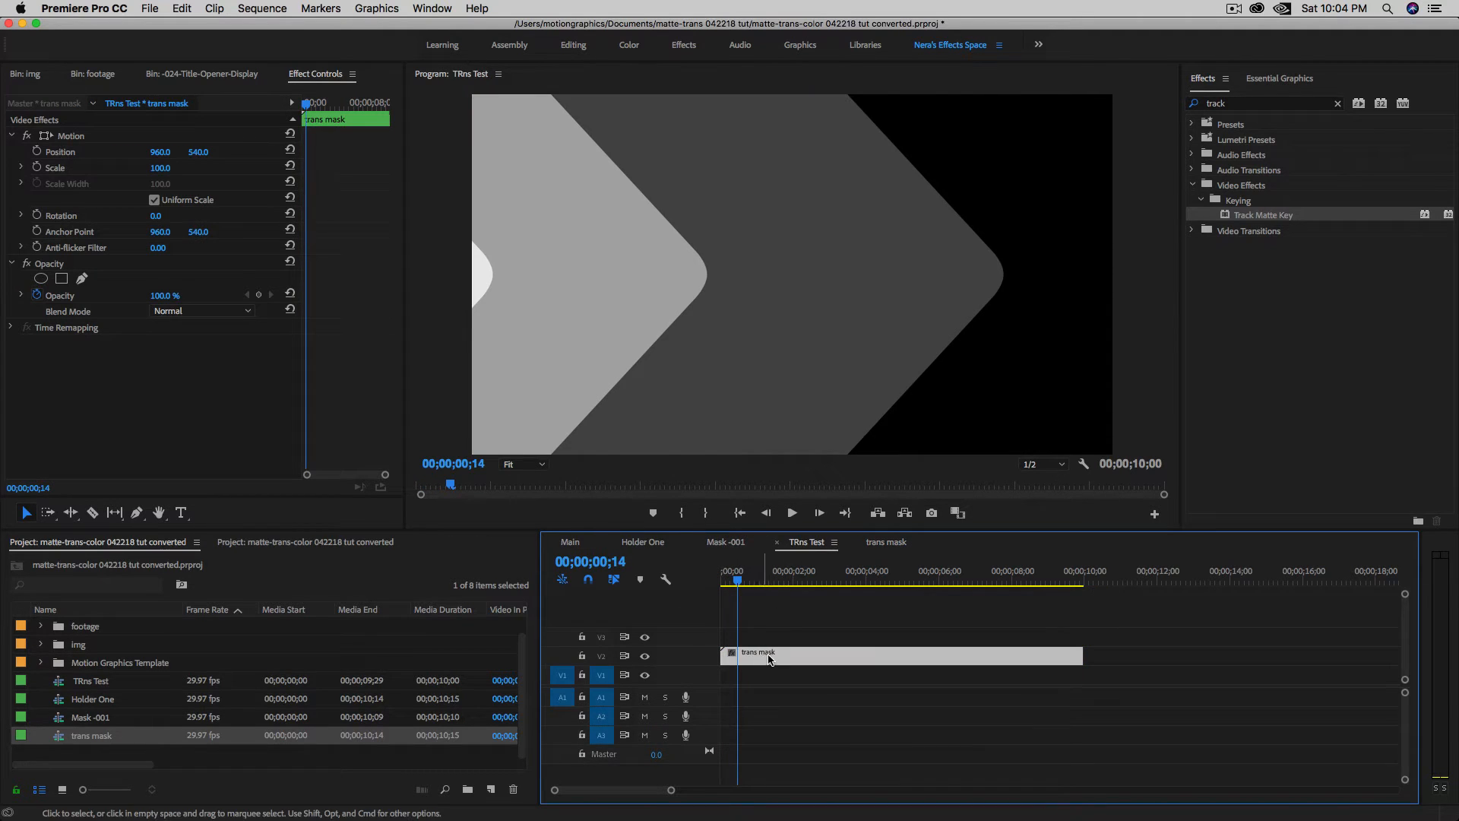
Place the img-002 sequence from the Do Not Touch bin on V1 beneath the trans mask clip, starting at 00;00;00;00.
left_click(749, 686)
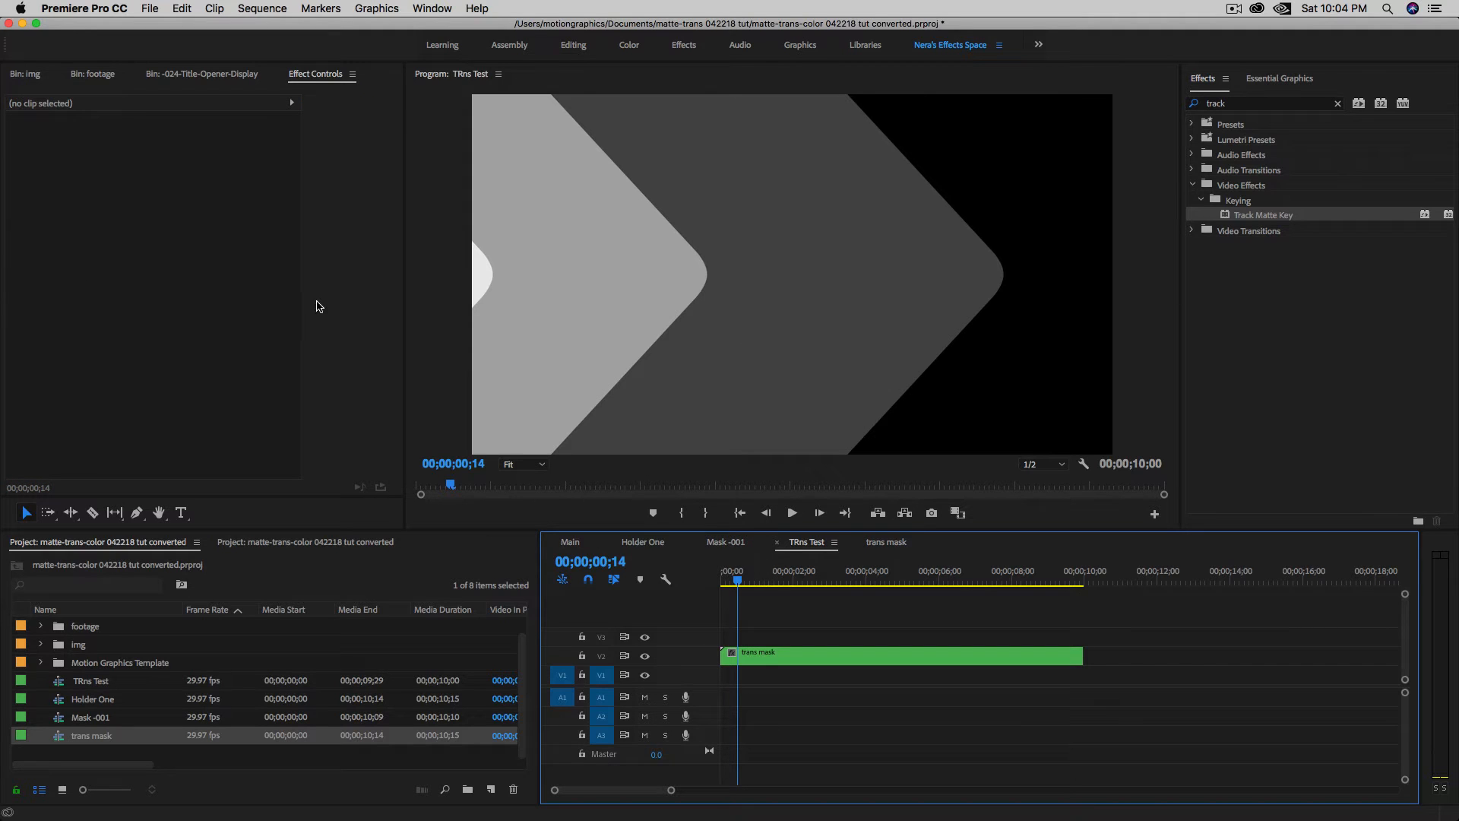
left_click(41, 627)
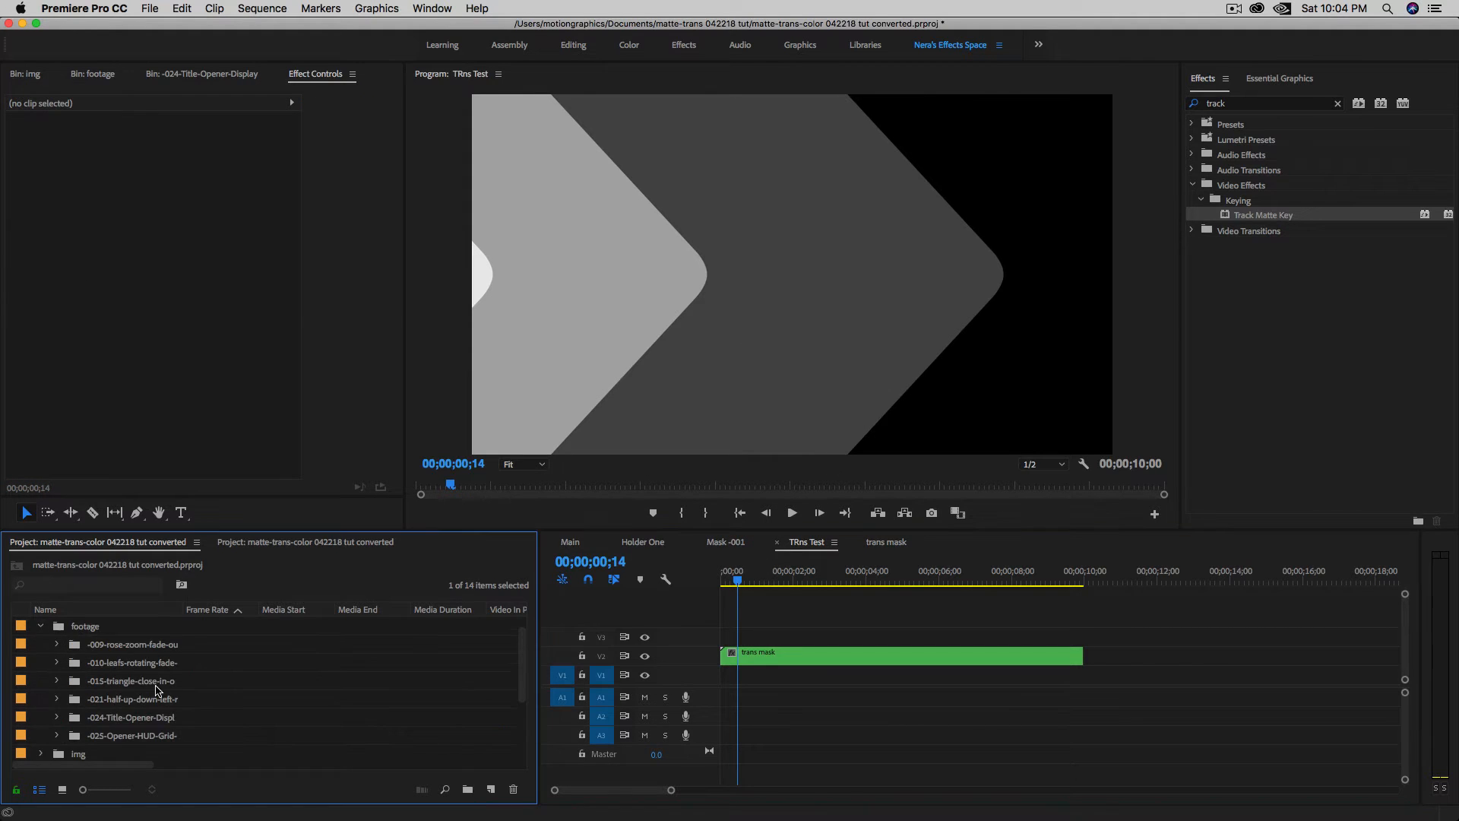
scroll(164, 690, "down", 5)
scroll(168, 690, "down", 1)
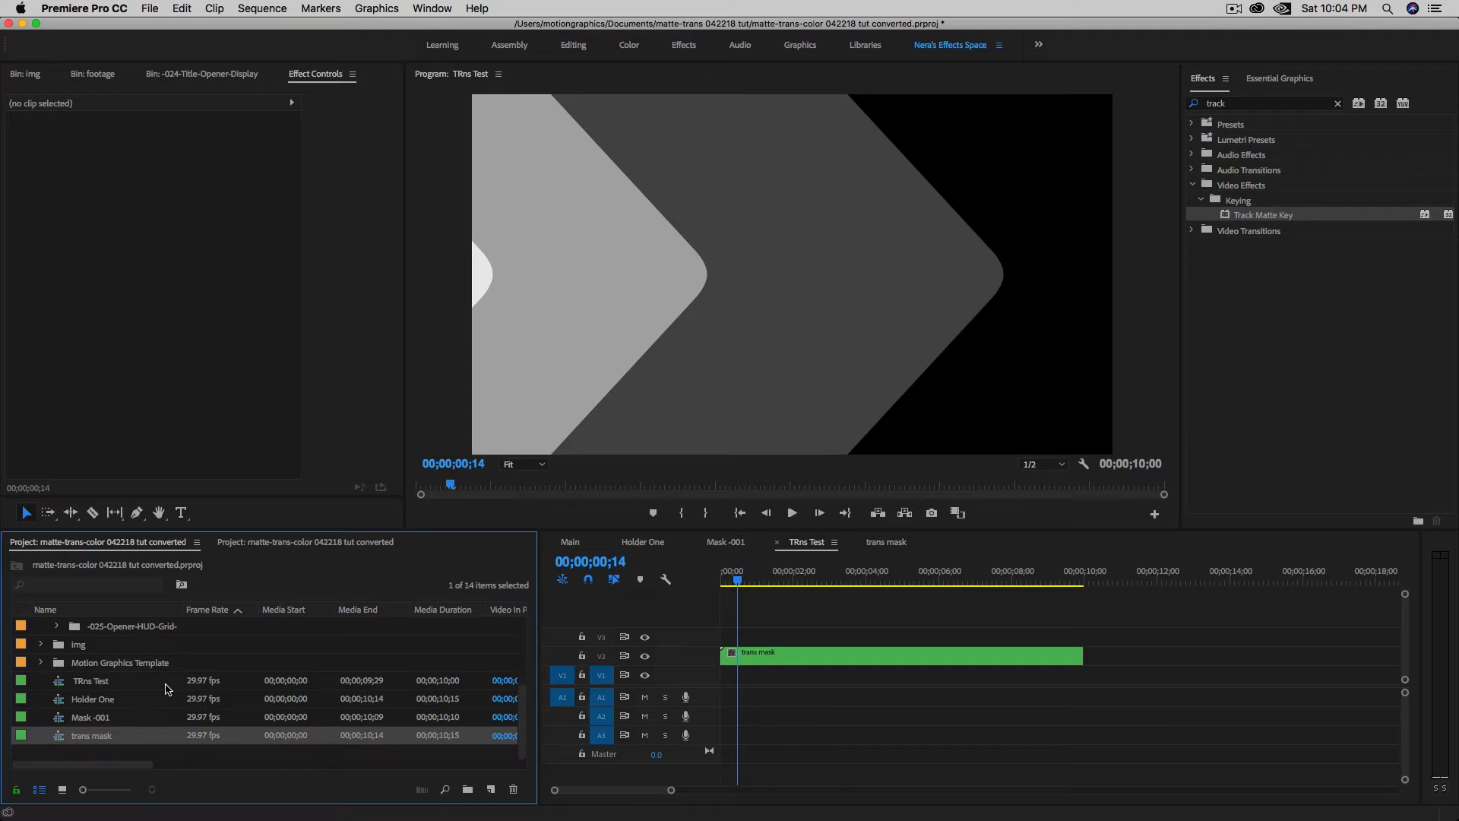
scroll(167, 689, "up", 7)
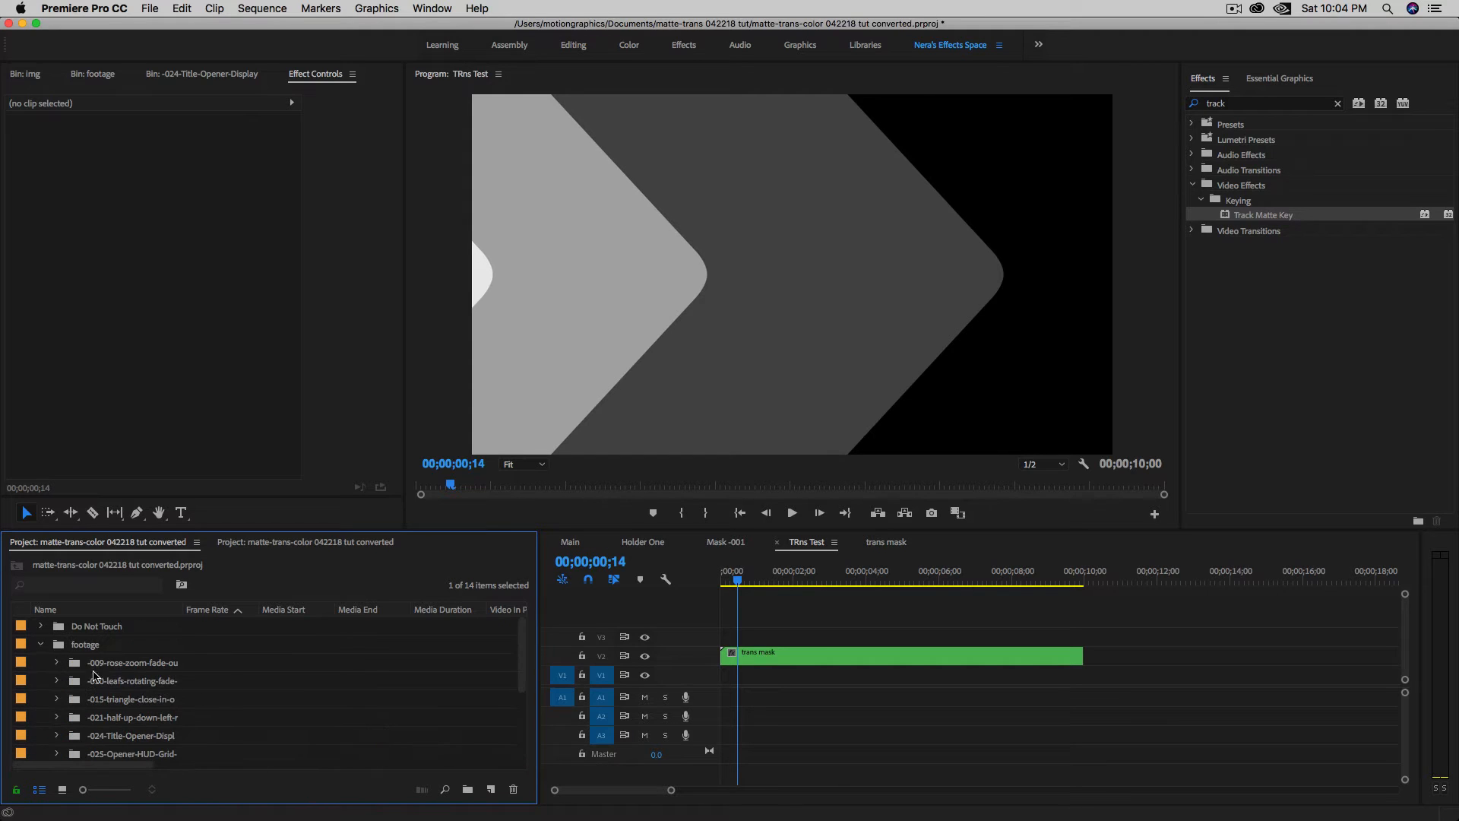
left_click(41, 628)
scroll(118, 681, "down", 1)
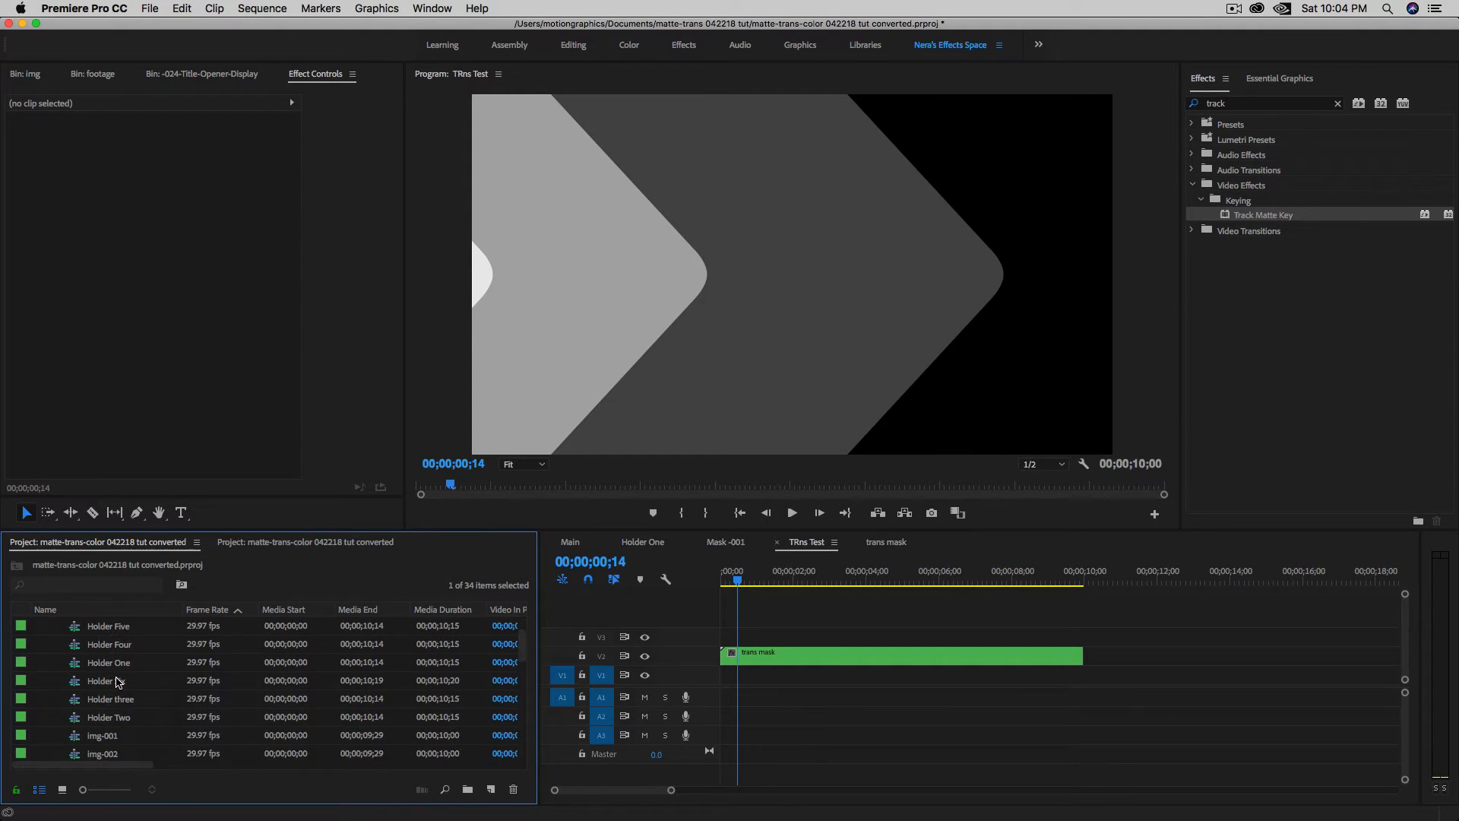
scroll(124, 688, "down", 1)
left_click(104, 734)
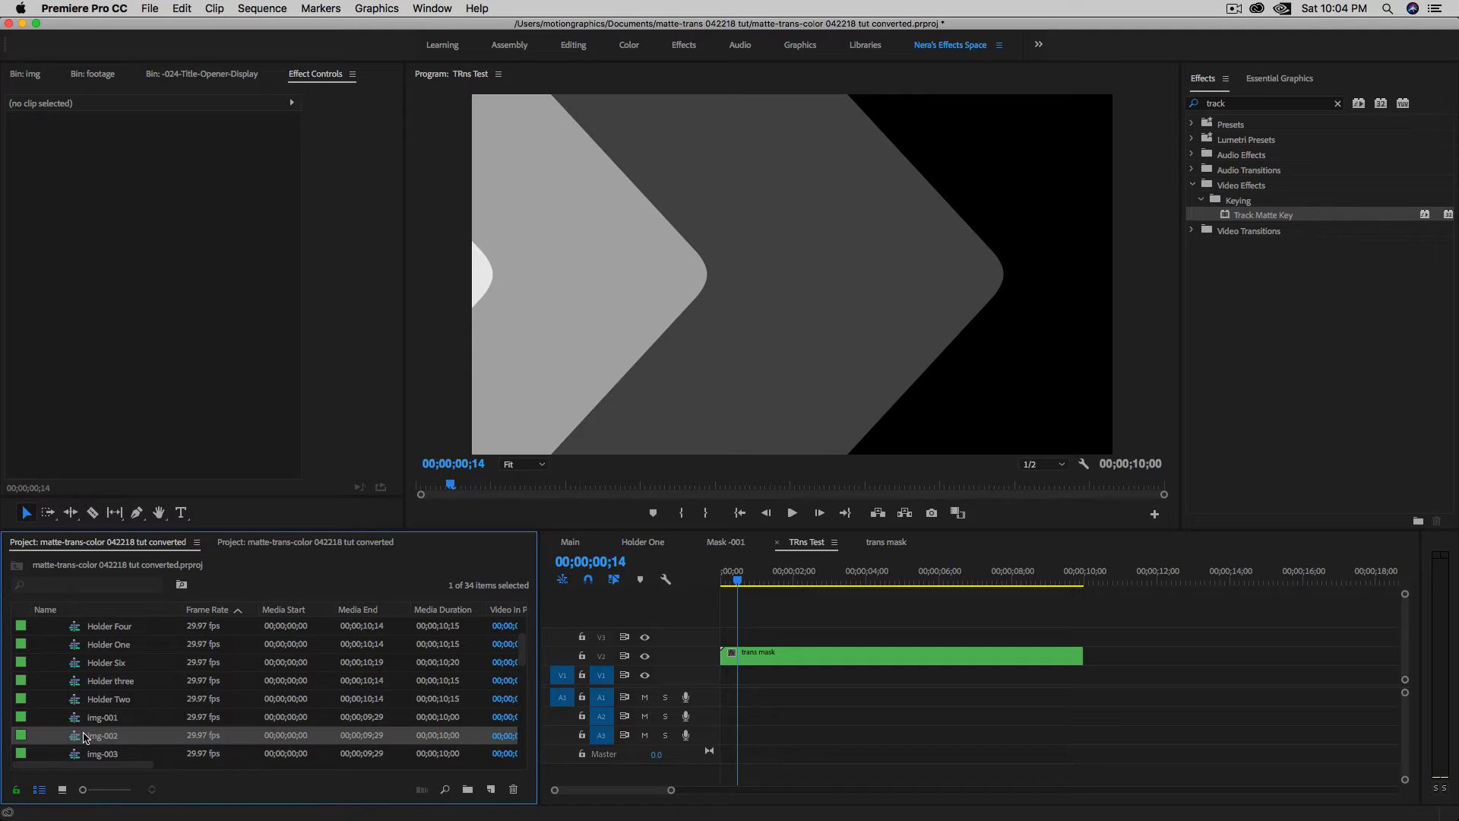
left_click_drag(291, 739, 737, 675)
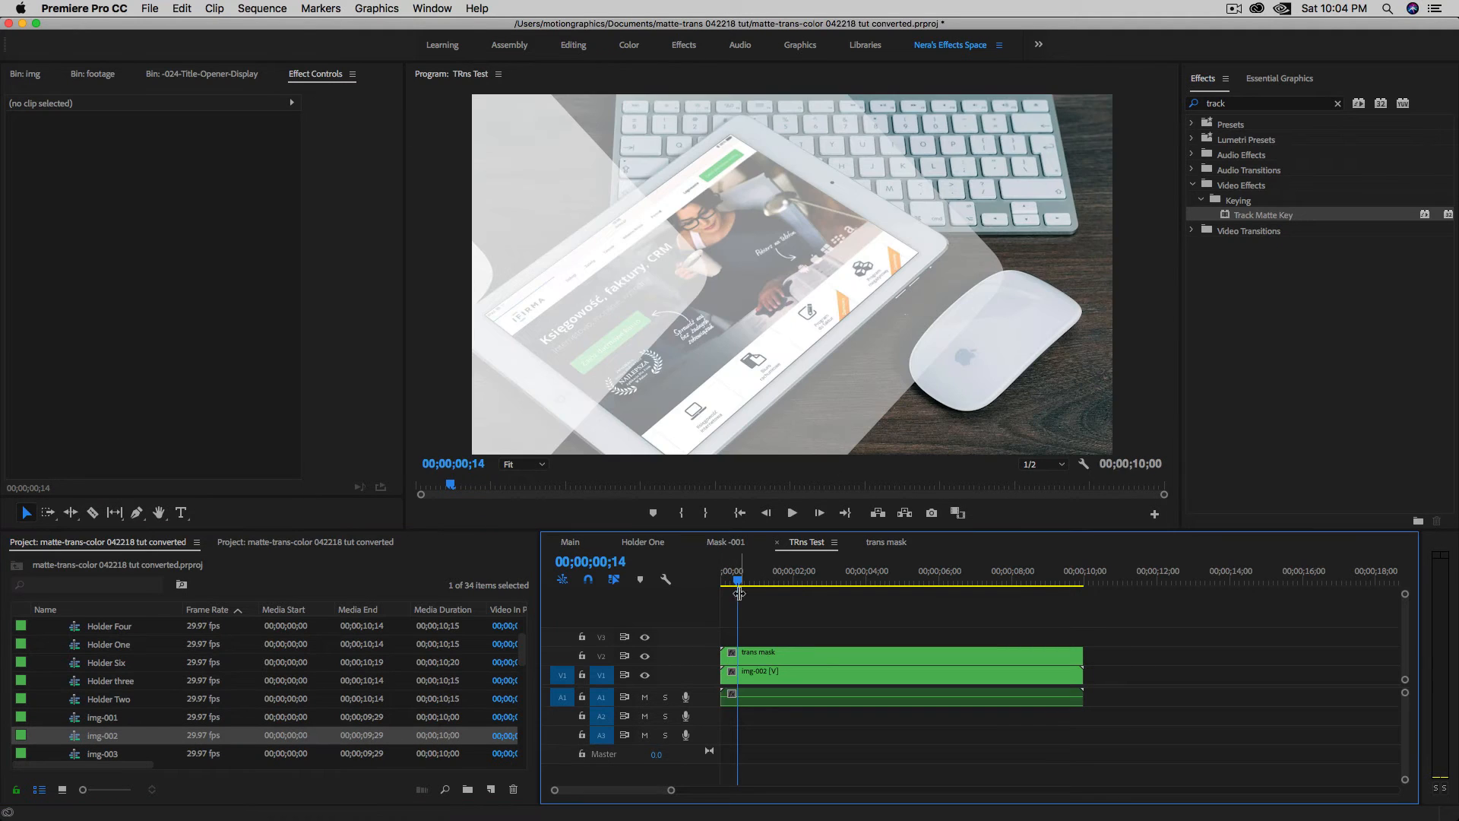
mouse_move(738, 585)
left_mouse_down()
mouse_move(723, 583)
mouse_move(744, 583)
left_mouse_up()
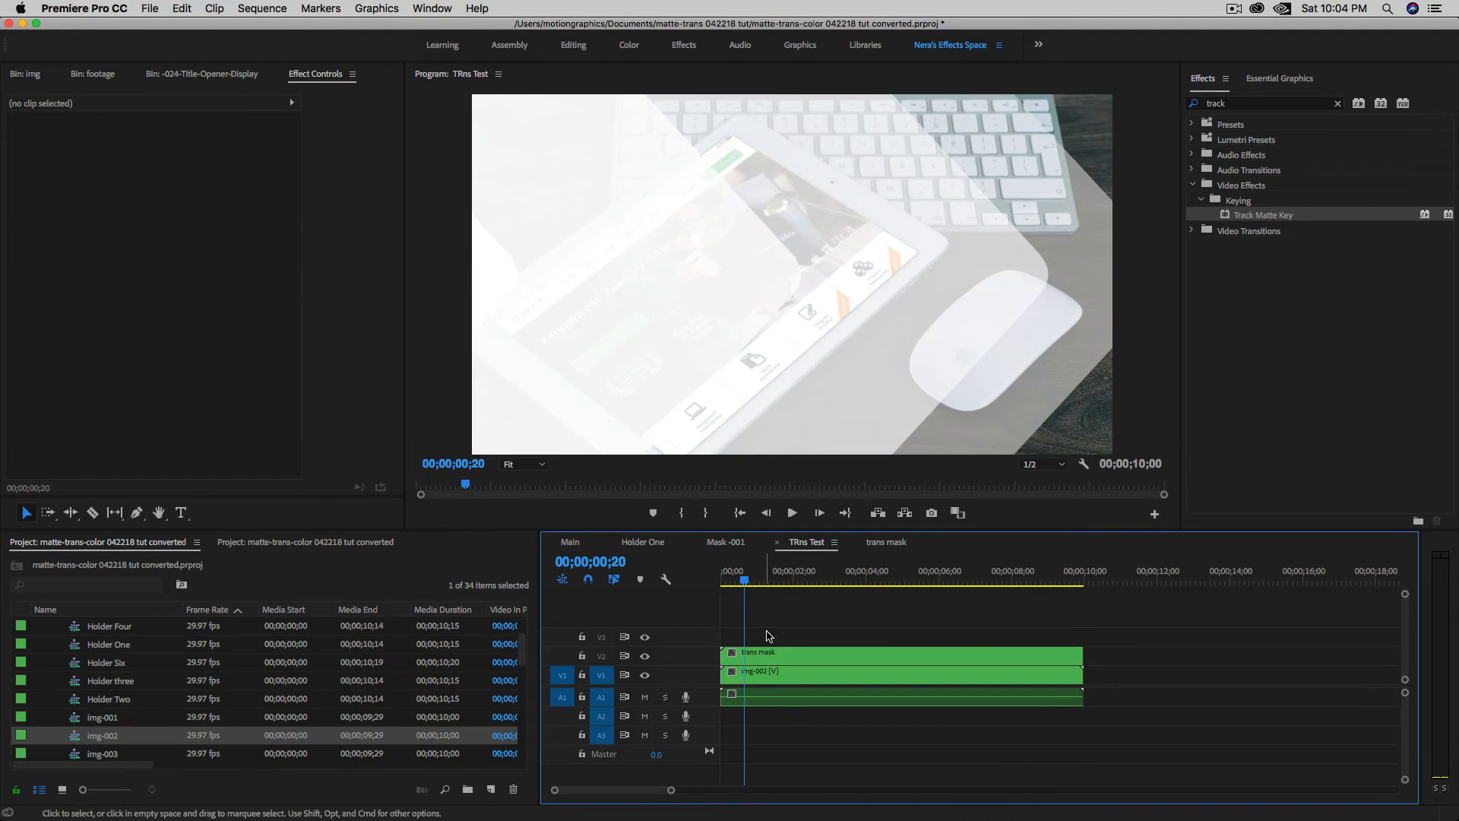
Apply Track Matte Key to the img-002 clip with Video 2 as its matte, and scrub through the transition.
left_click(759, 679)
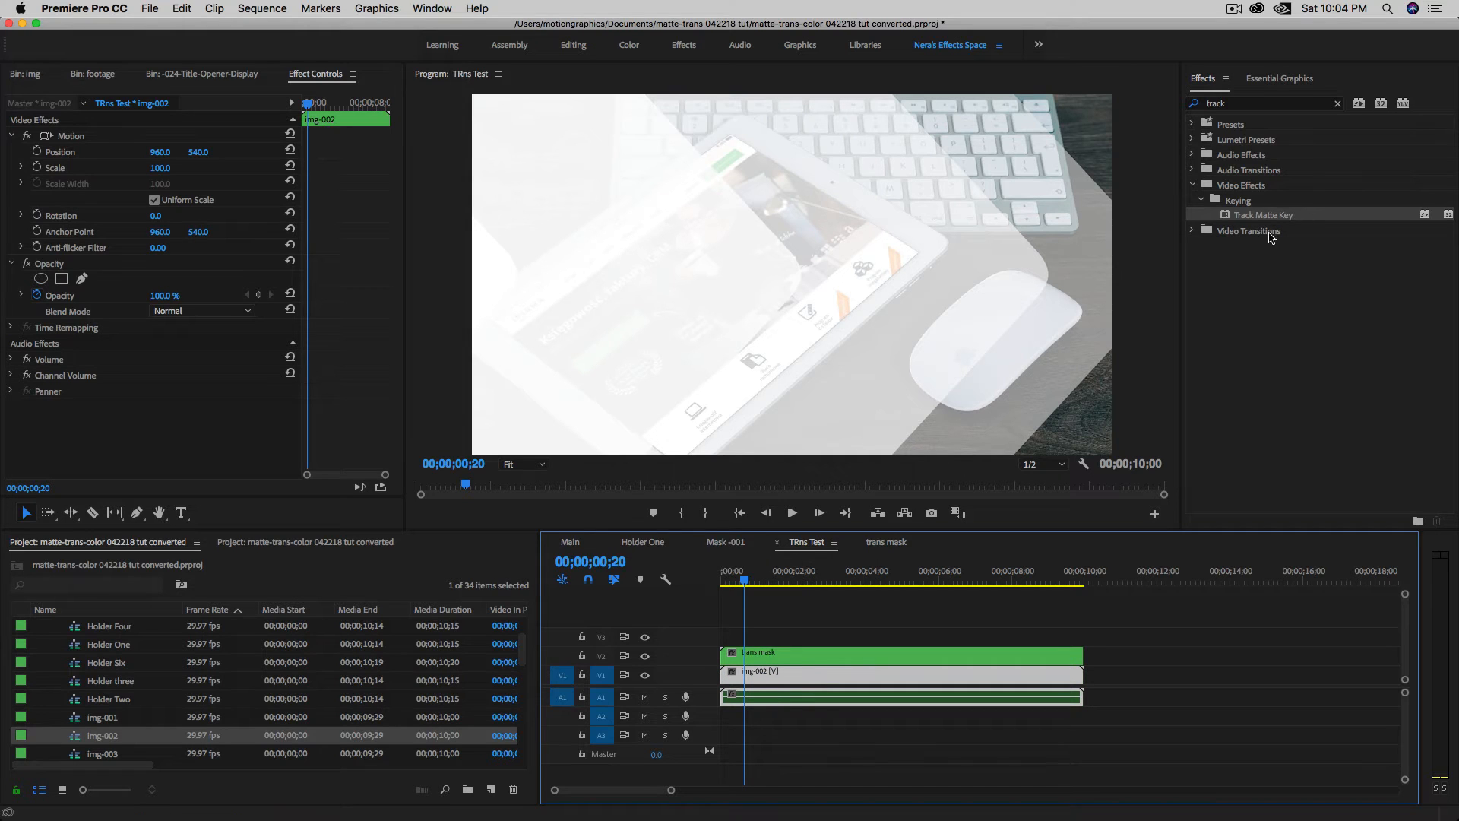
double_click(1228, 219)
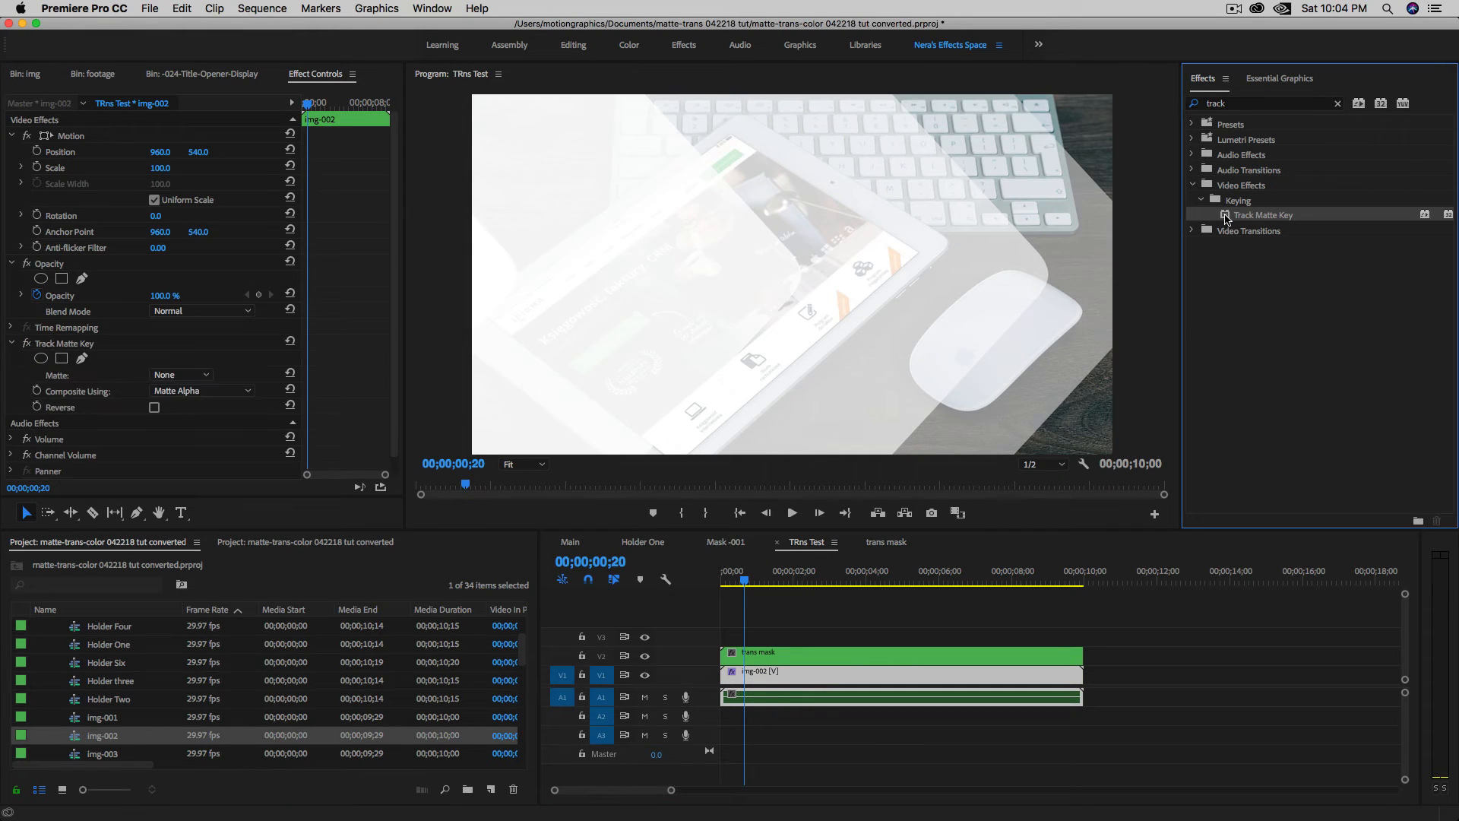
left_click(205, 375)
left_click(183, 432)
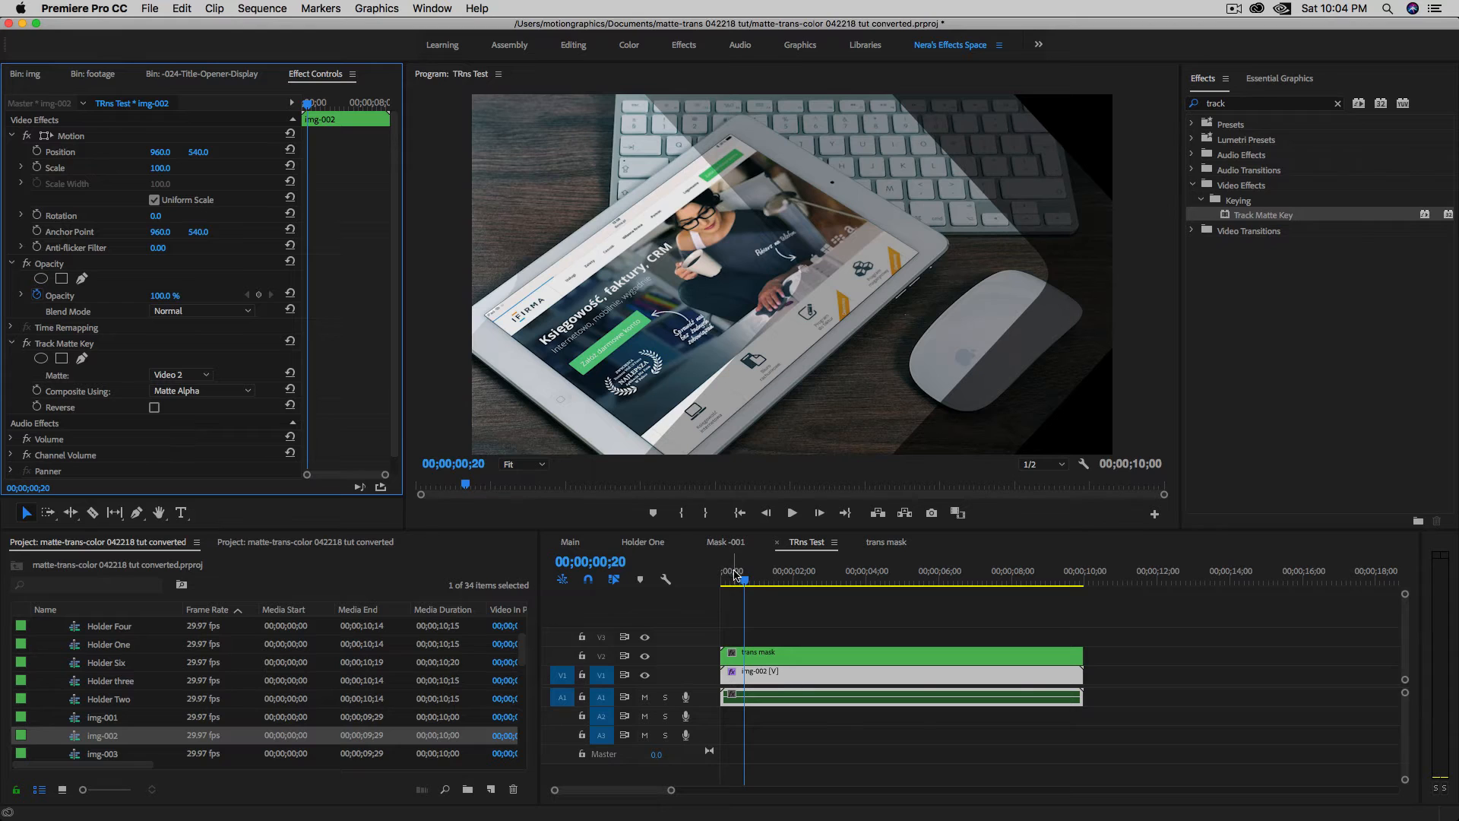
left_click_drag(735, 575, 737, 582)
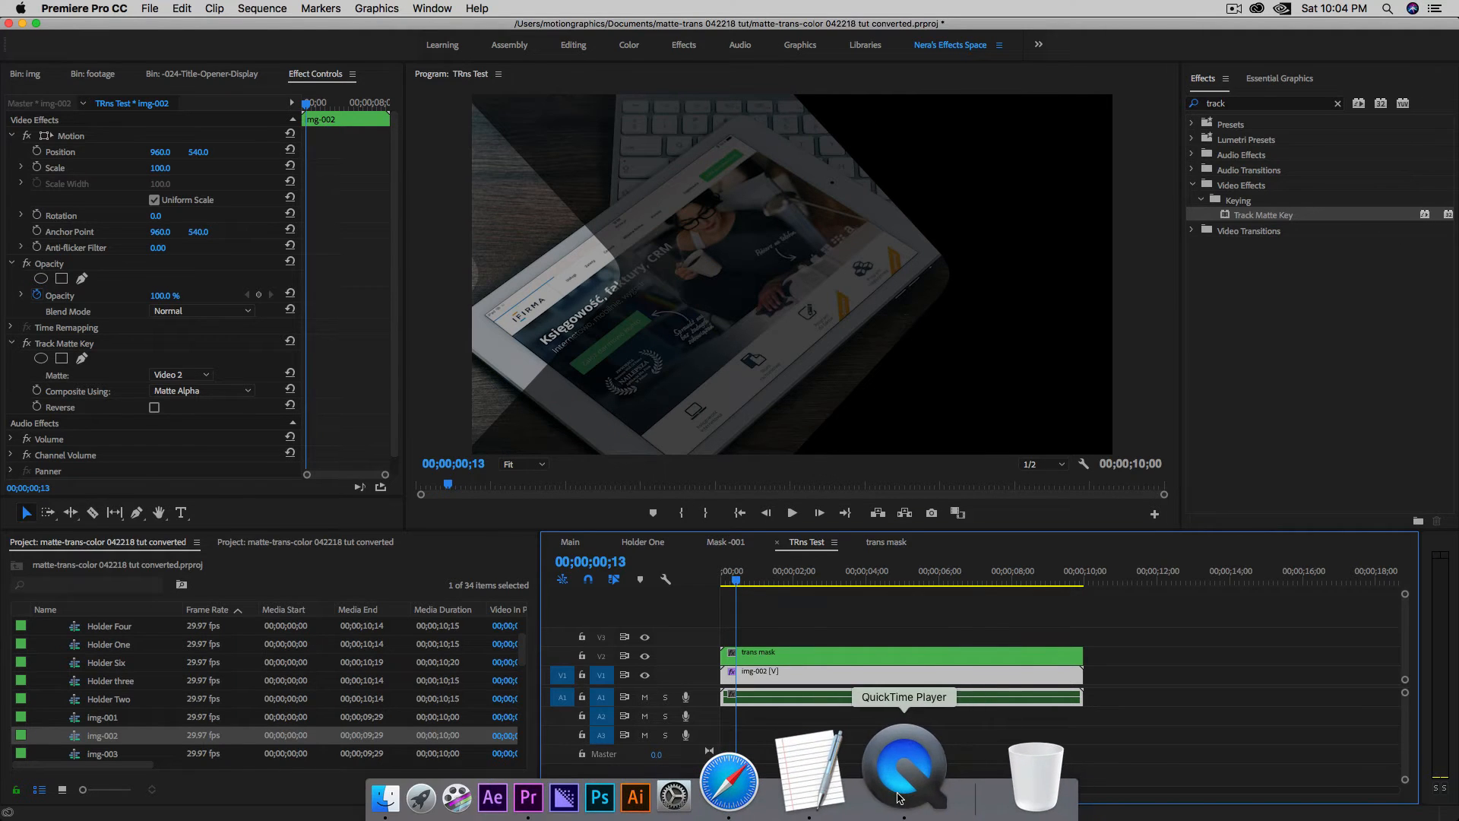
Switch to QuickTime Player to examine the arrow trans 1080p.mp4 reference, and compare it with the TRns Test transition in Premiere Pro.
left_click(899, 798)
mouse_move(633, 684)
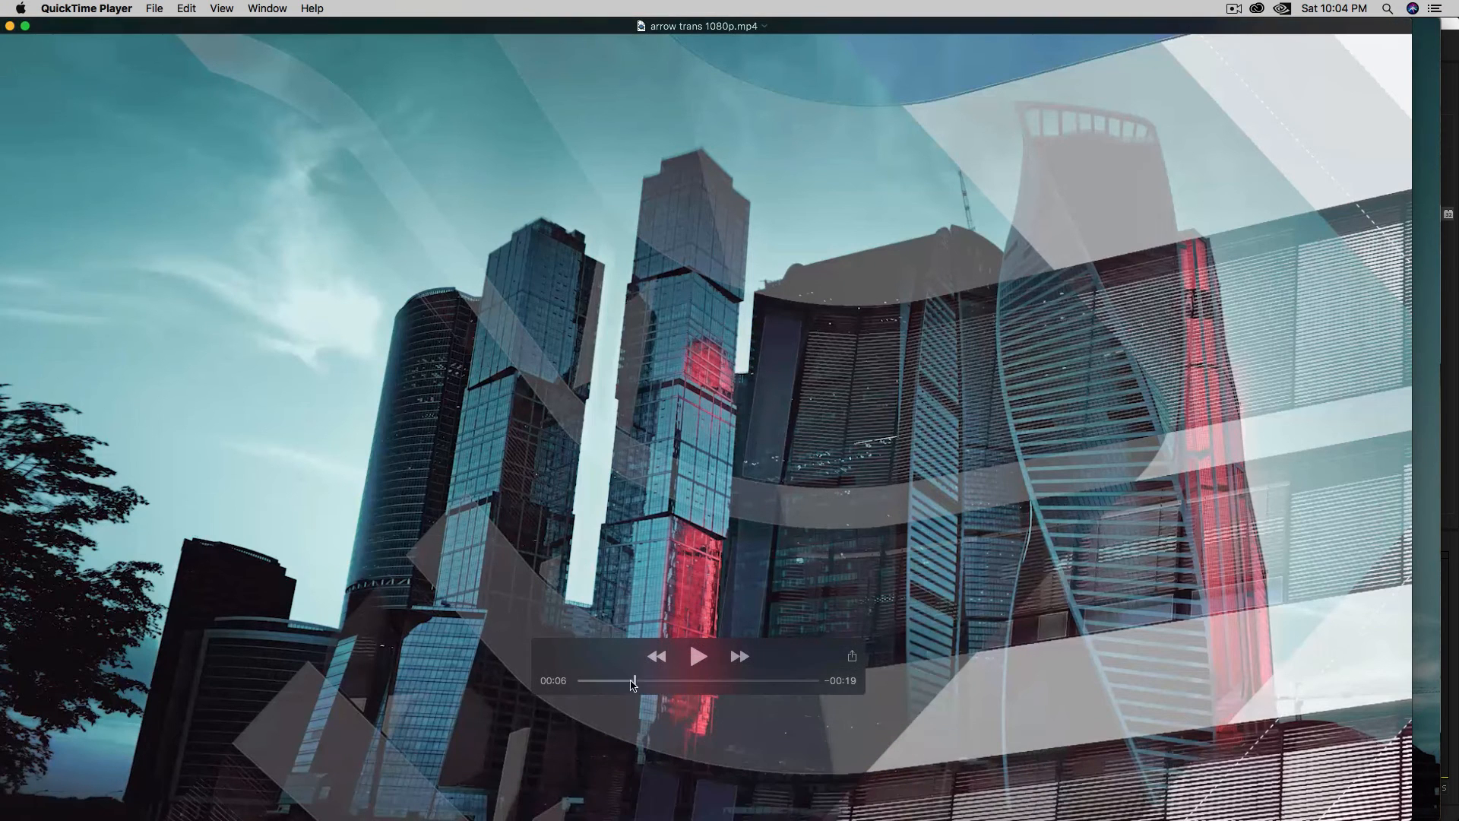
left_click_drag(637, 681, 635, 681)
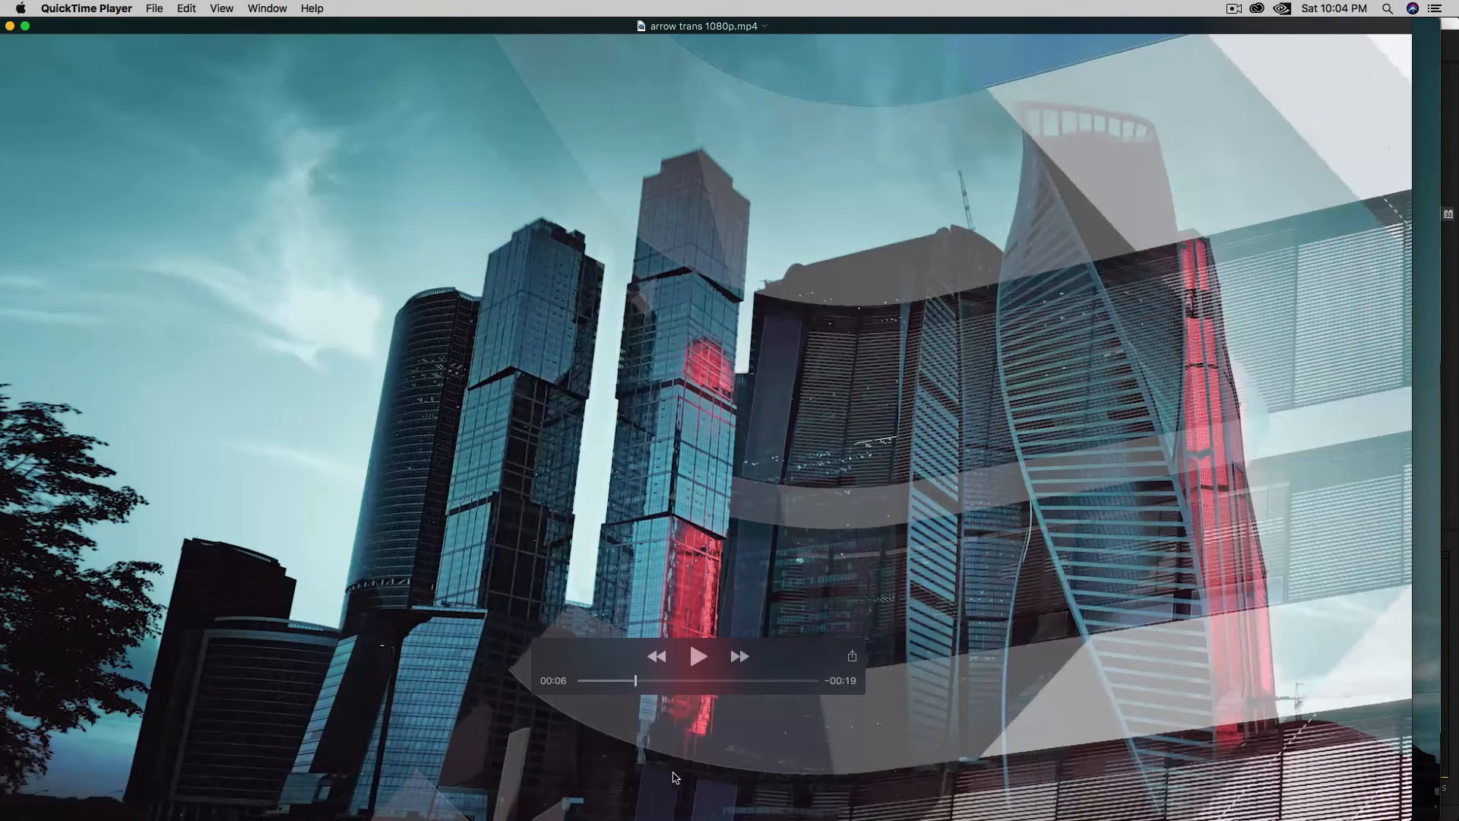
left_click(608, 768)
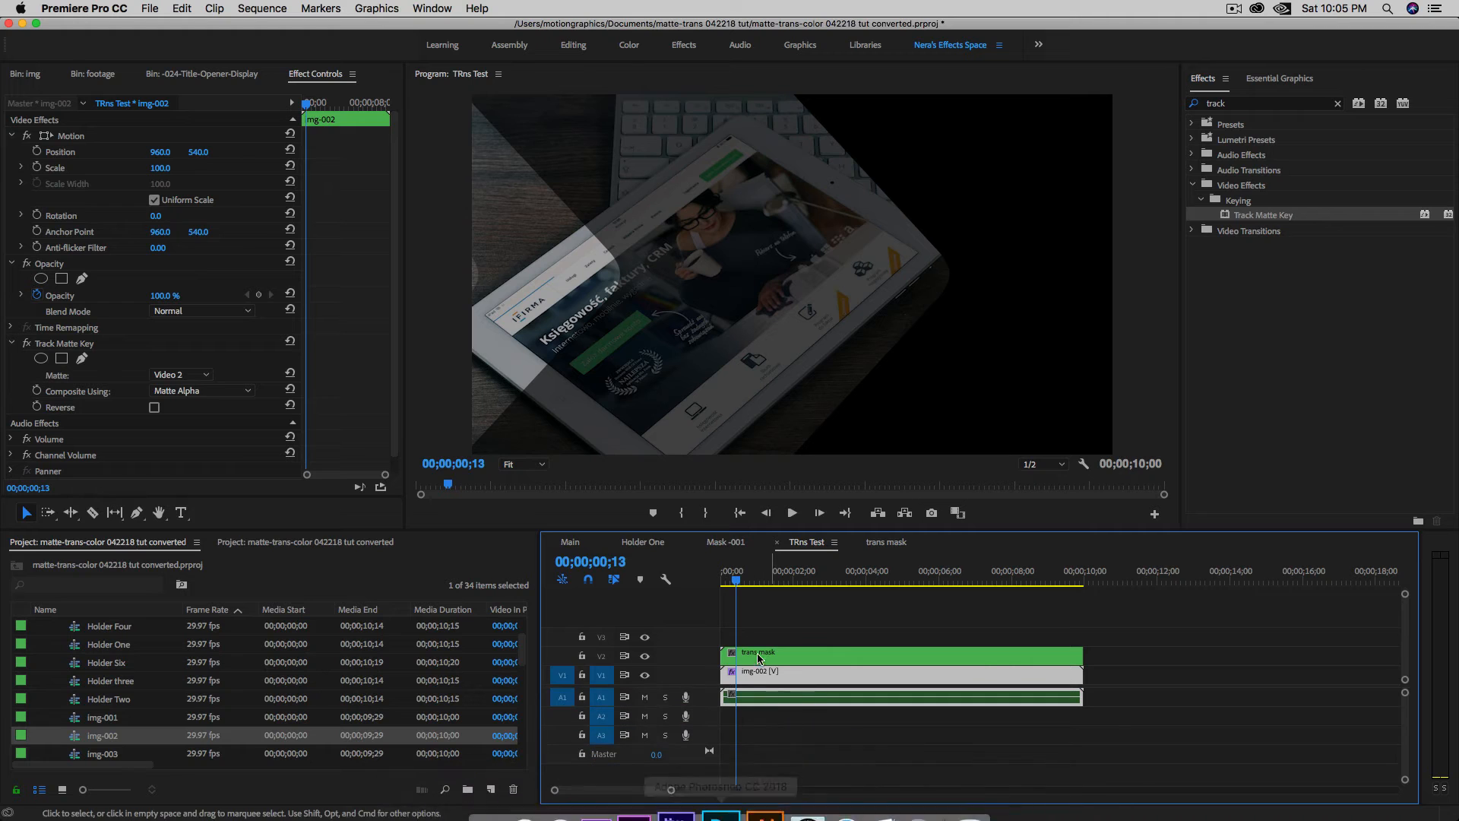
left_click_drag(736, 581, 746, 582)
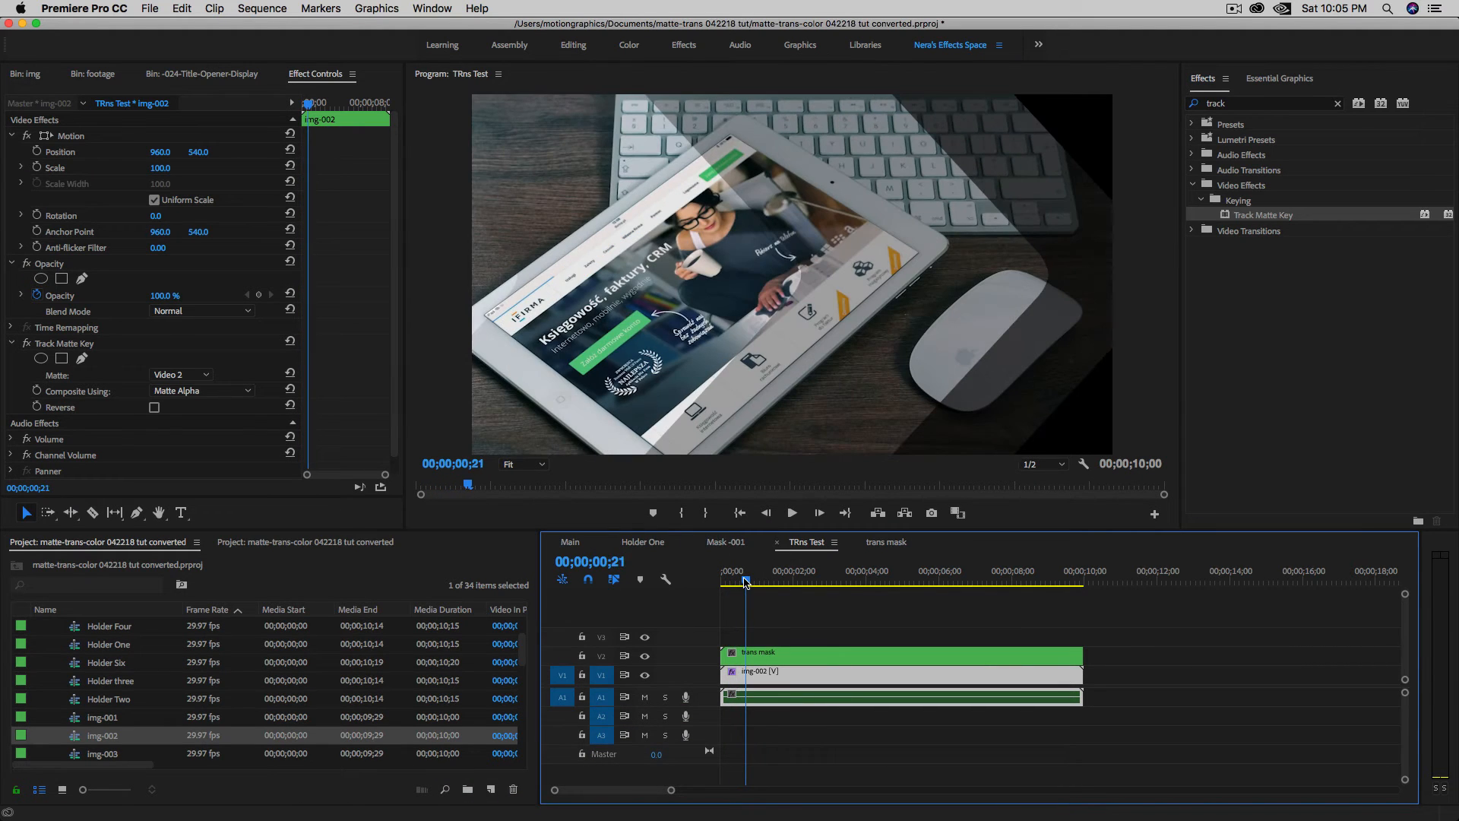
Close the TRns Test and trans mask sequences and scrub through the opening transition of Holder One.
left_click(779, 543)
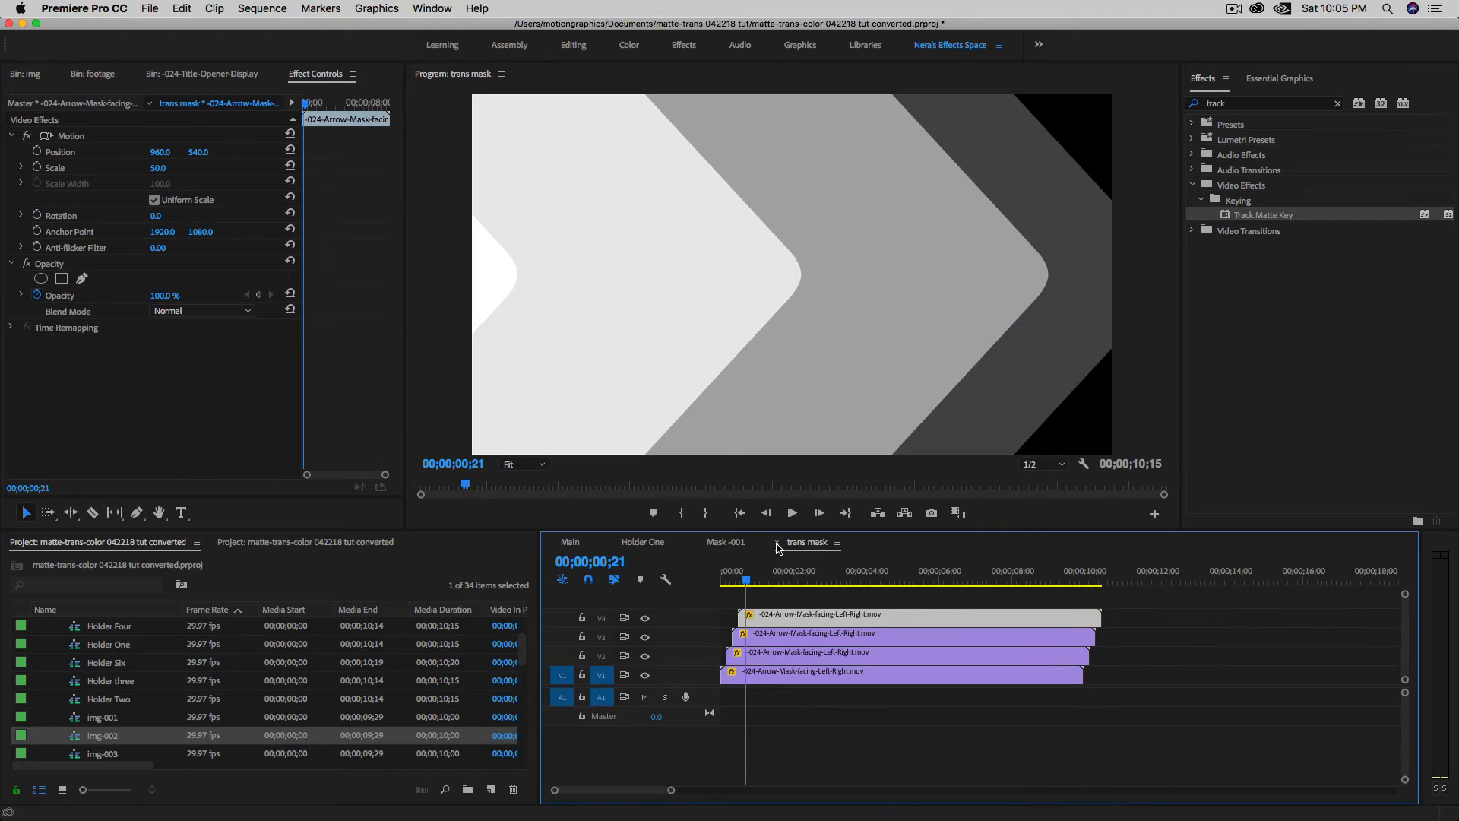
left_click(777, 543)
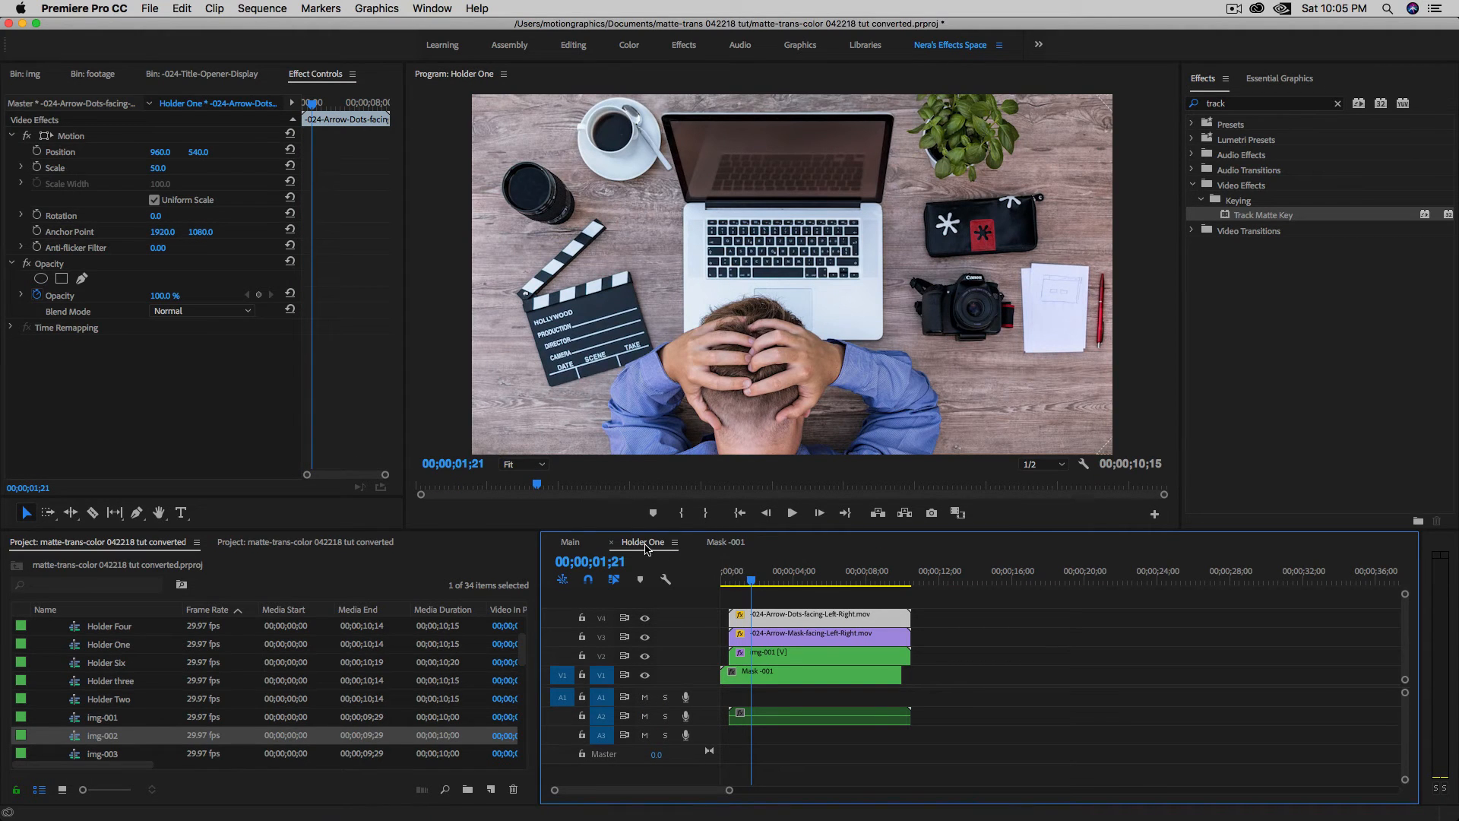
left_click(716, 587)
left_click_drag(717, 587, 747, 586)
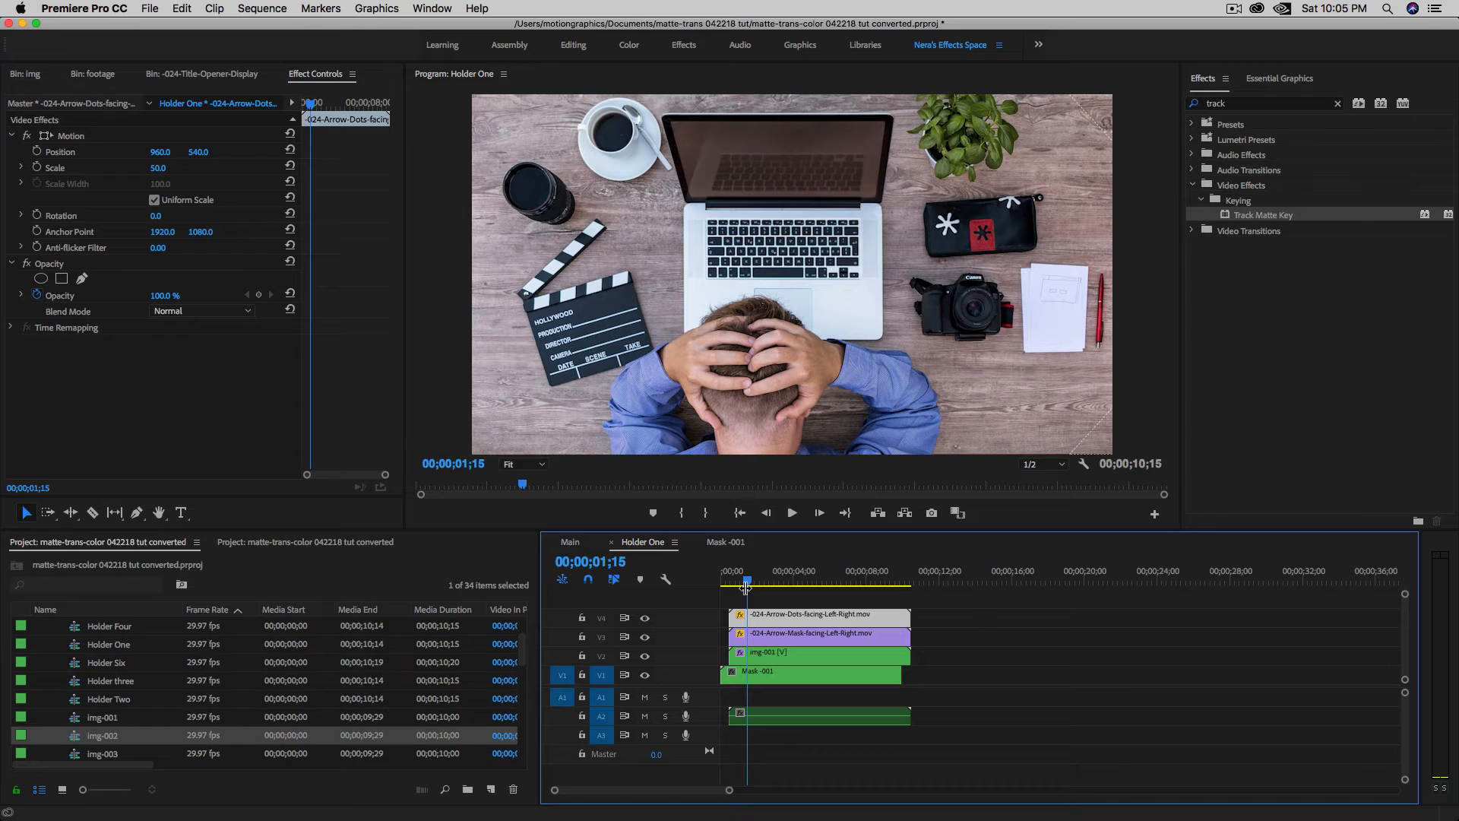
Duplicate the Holder One sequence in the project and rename the copy as Holder One Two.
left_click(40, 627)
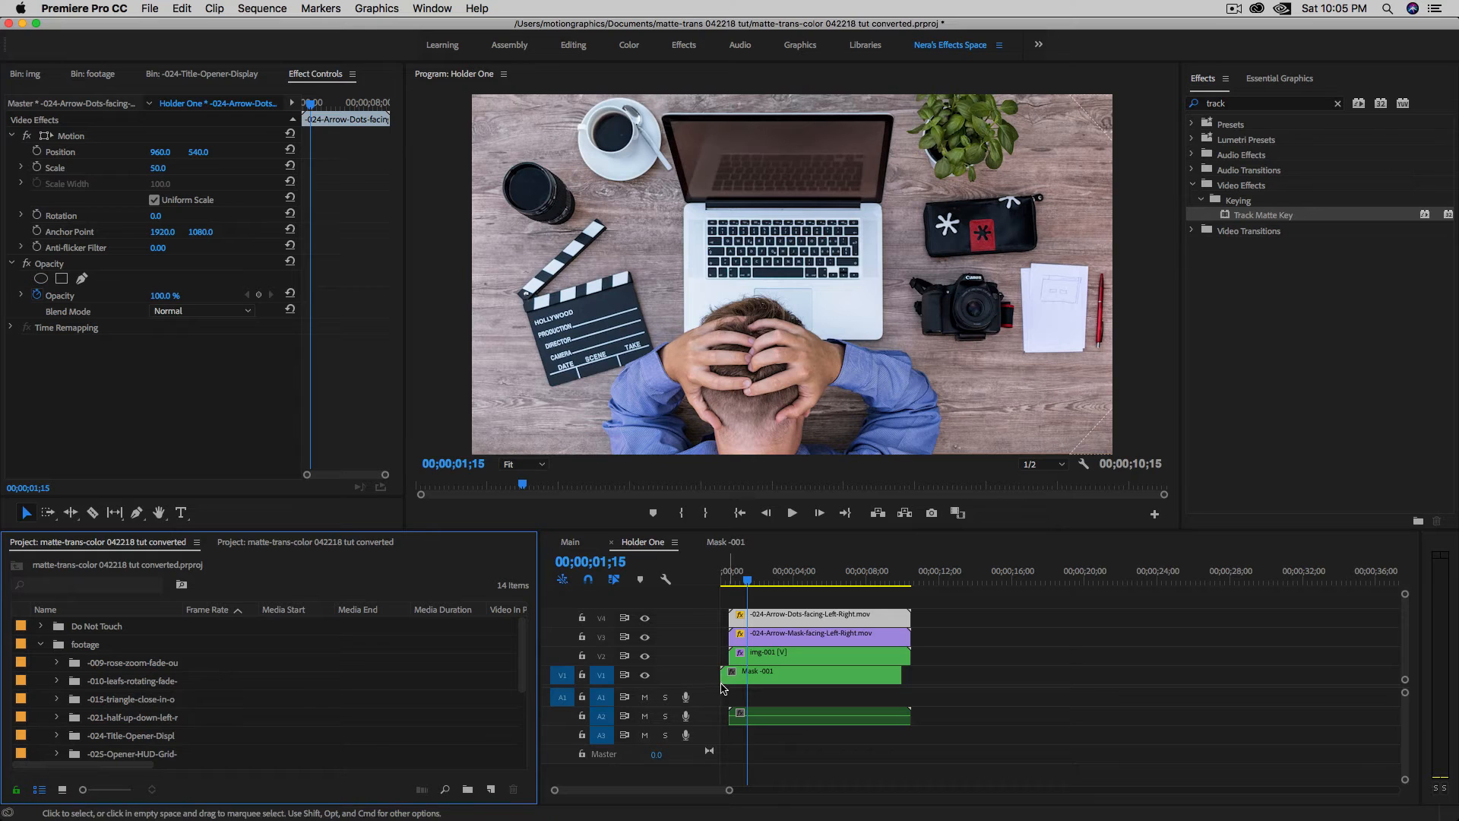
scroll(75, 676, "down", 5)
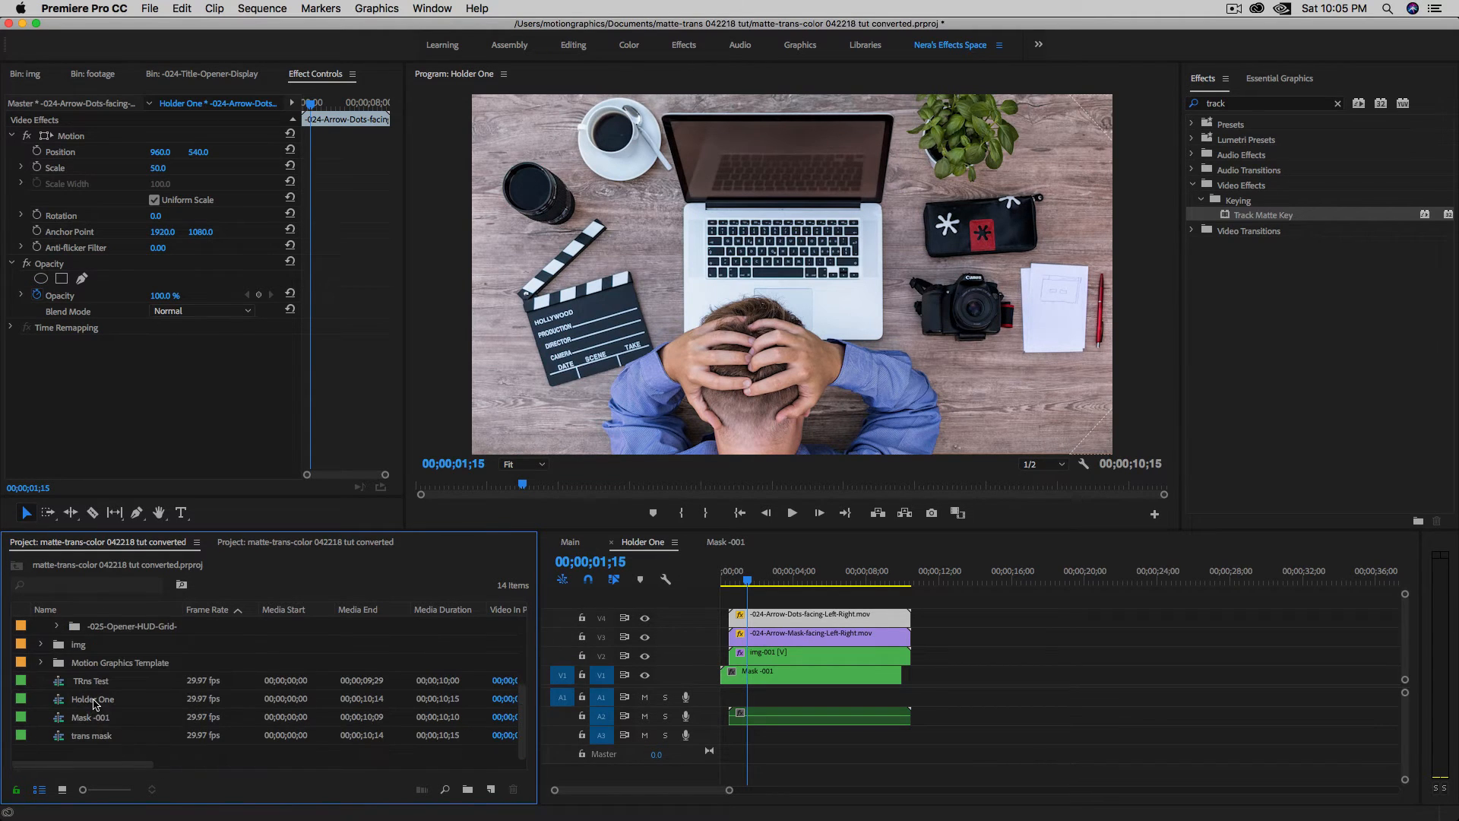
right_click(96, 704)
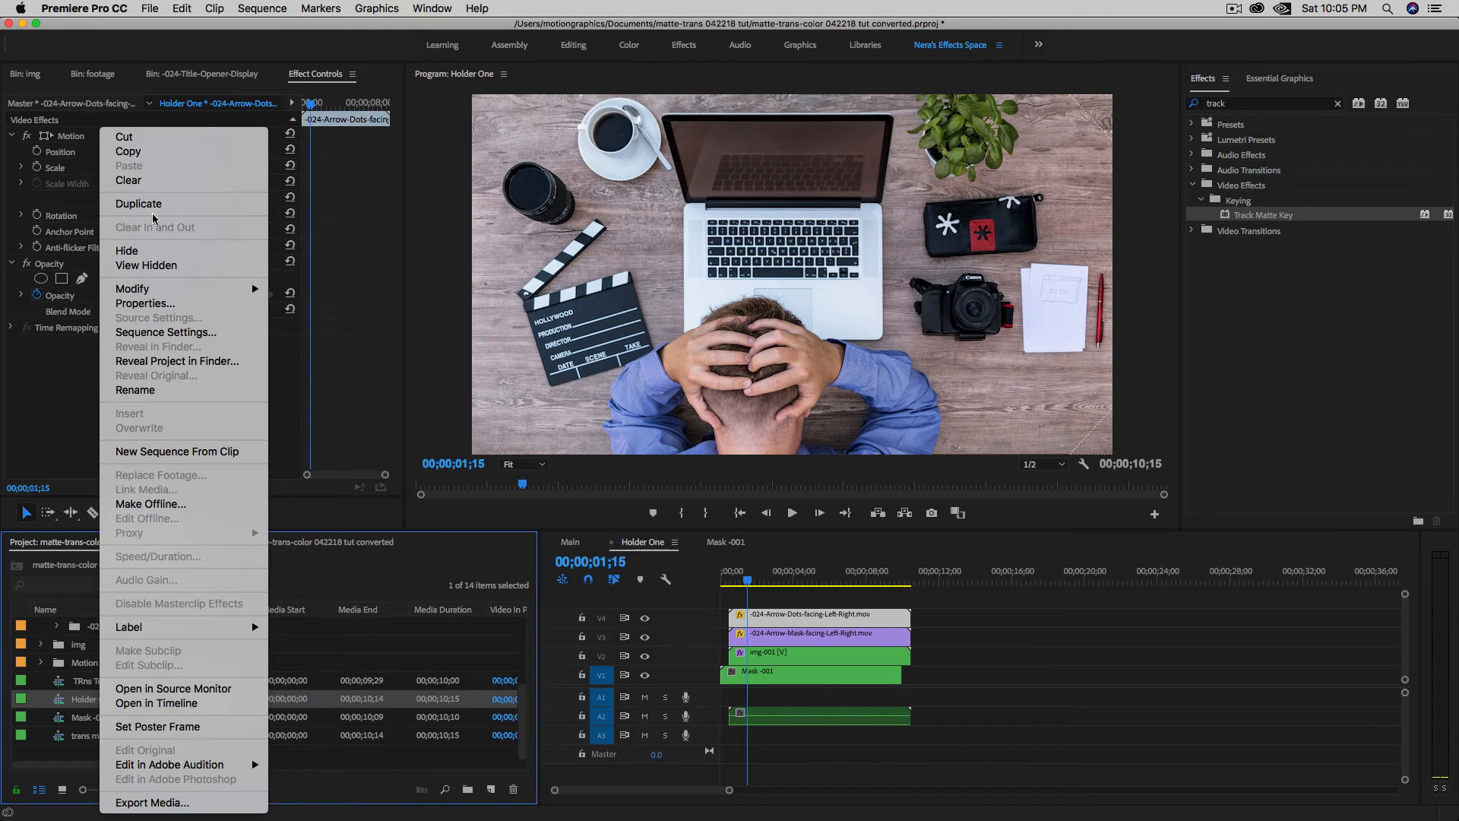
left_click(152, 204)
left_click(116, 724)
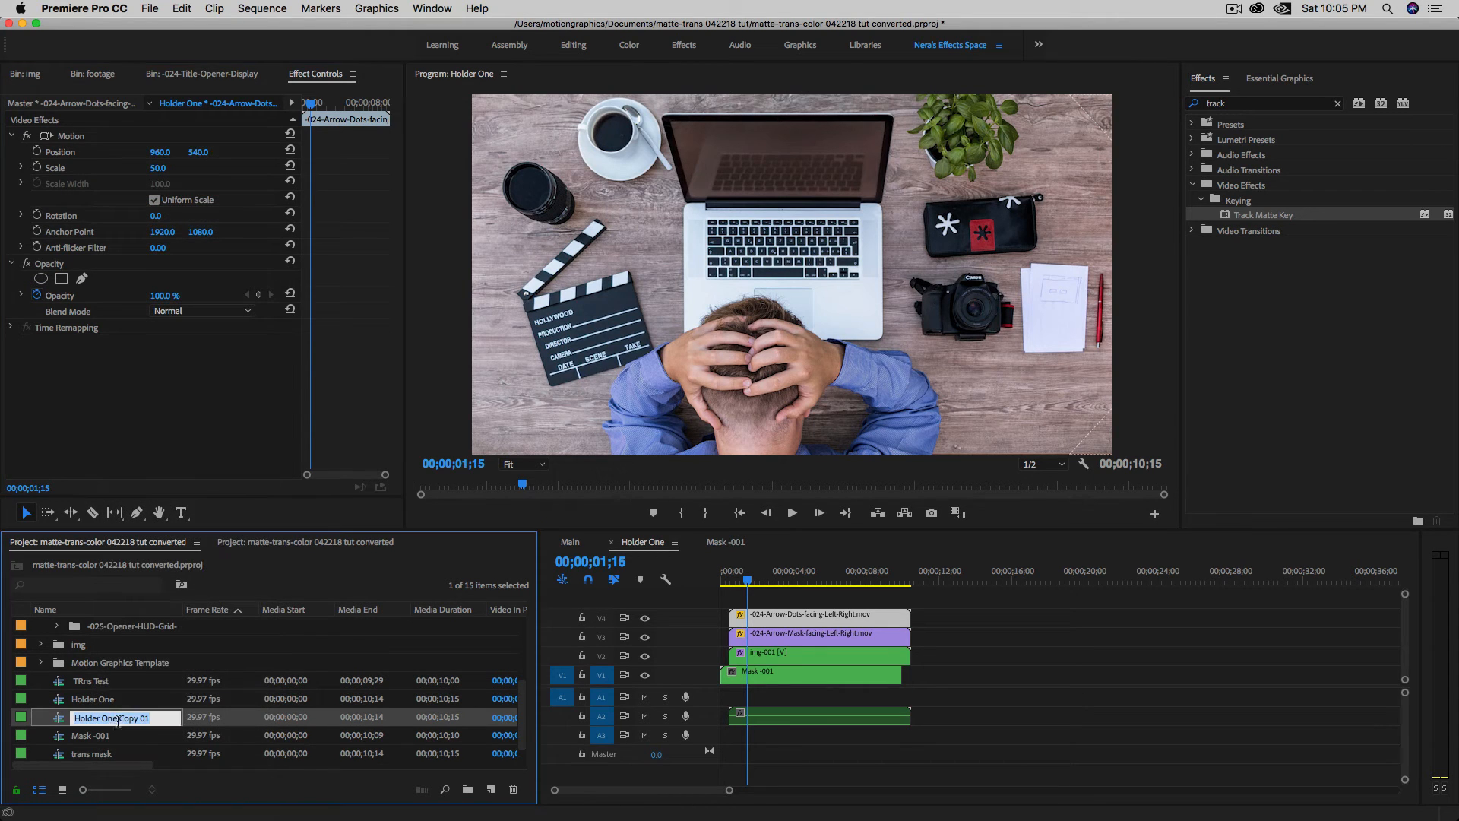
key("BackSpace")
key("BackSpace")
key("BackSpace")
key("BackSpace")
key("BackSpace")
key("BackSpace")
key("BackSpace")
type("T")
key("Tab")
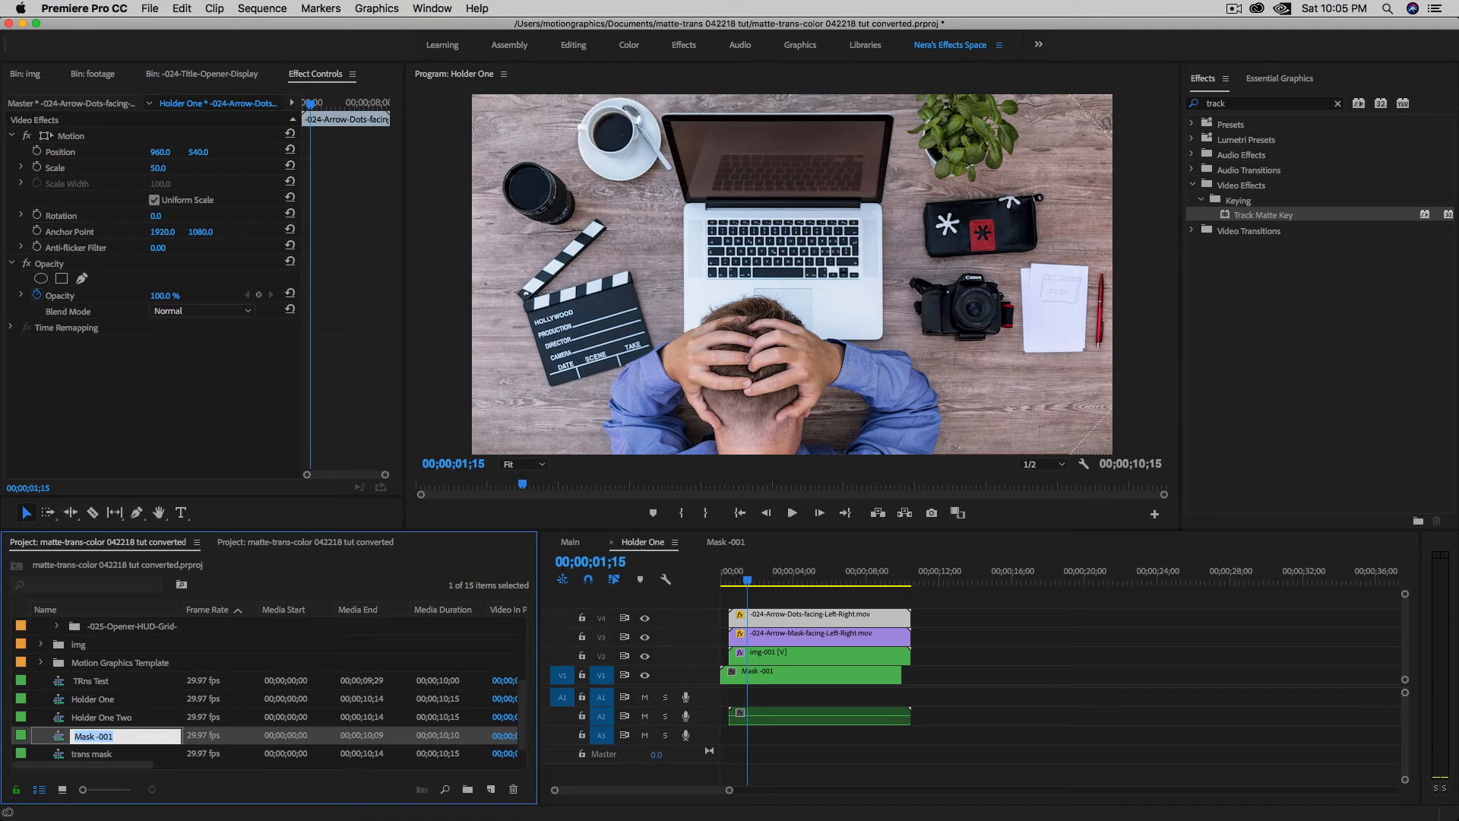
left_click(114, 722)
Duplicate the Mask -001 sequence in the project and rename the copy as Mask -002.
left_click(107, 738)
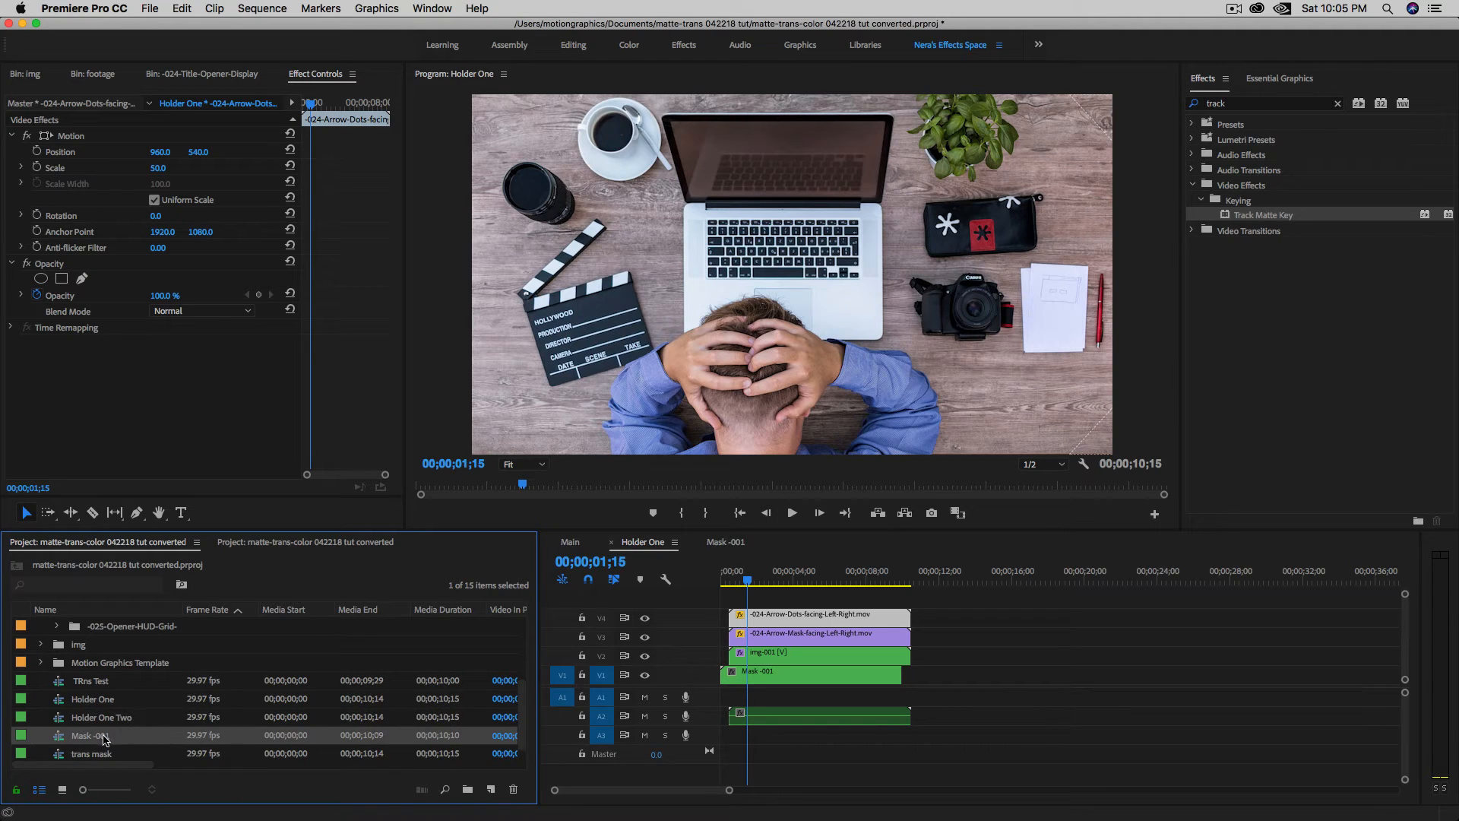
right_click(103, 742)
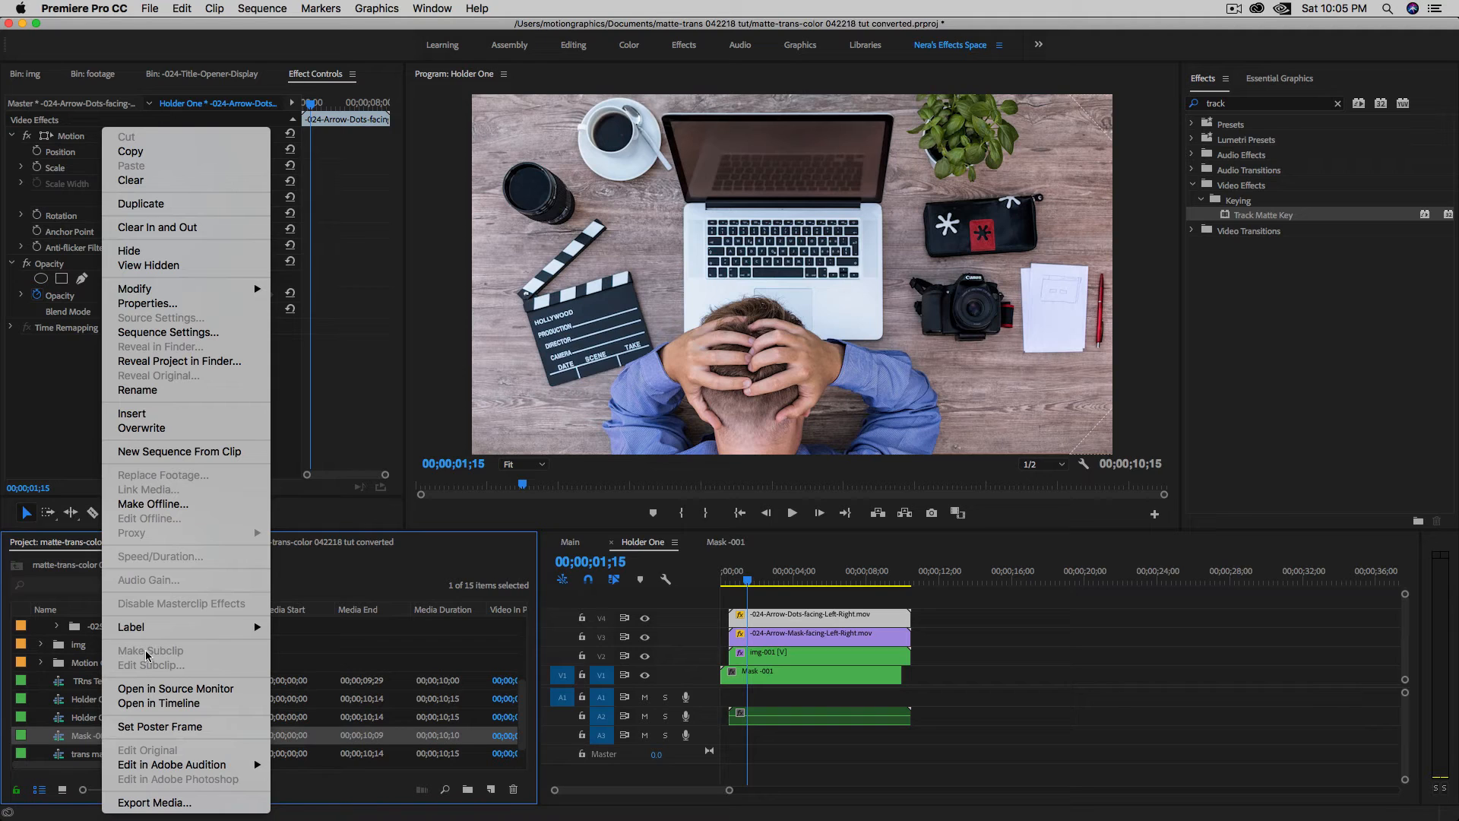
left_click(165, 204)
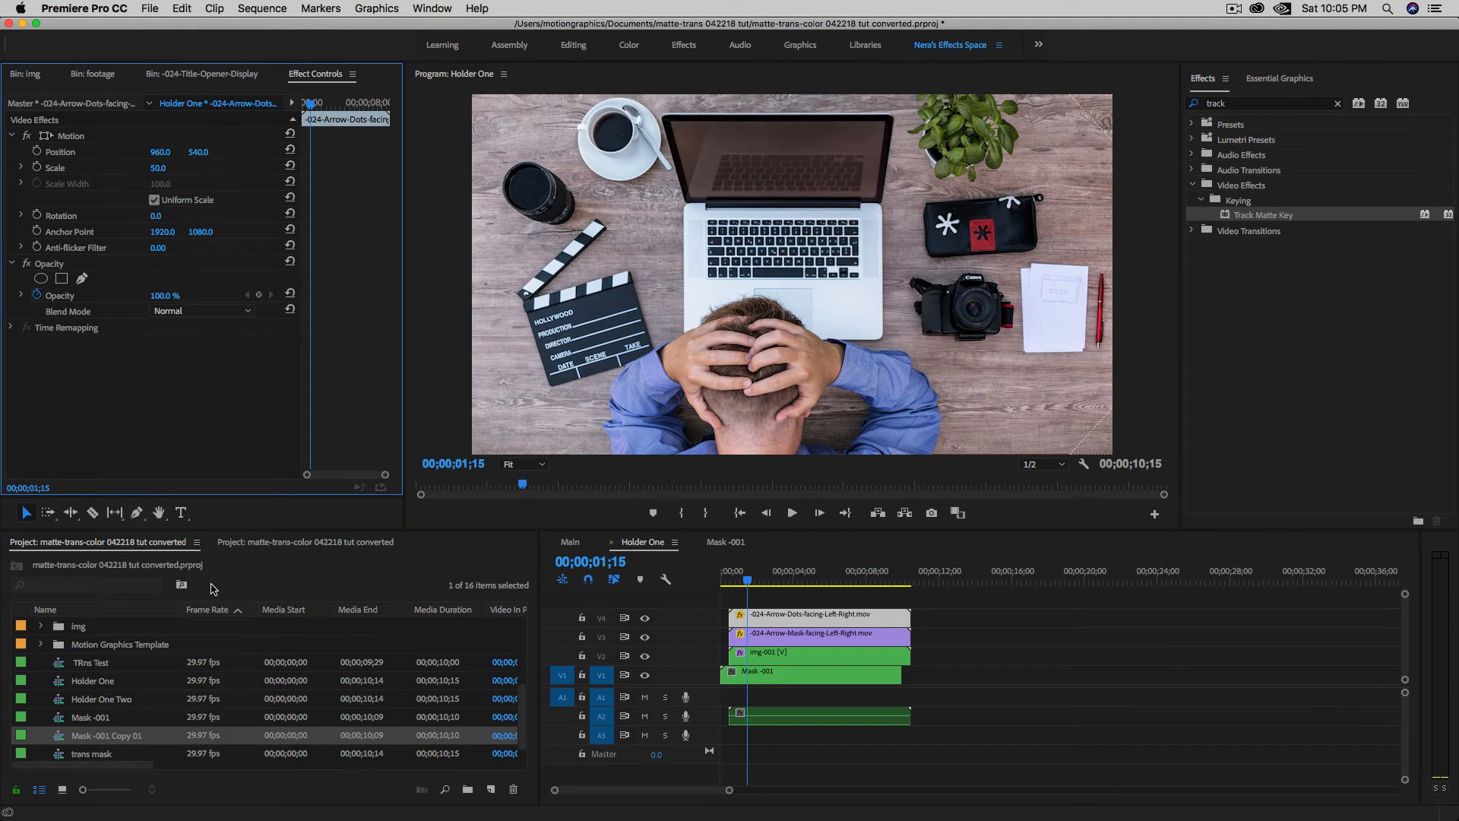
left_click(122, 737)
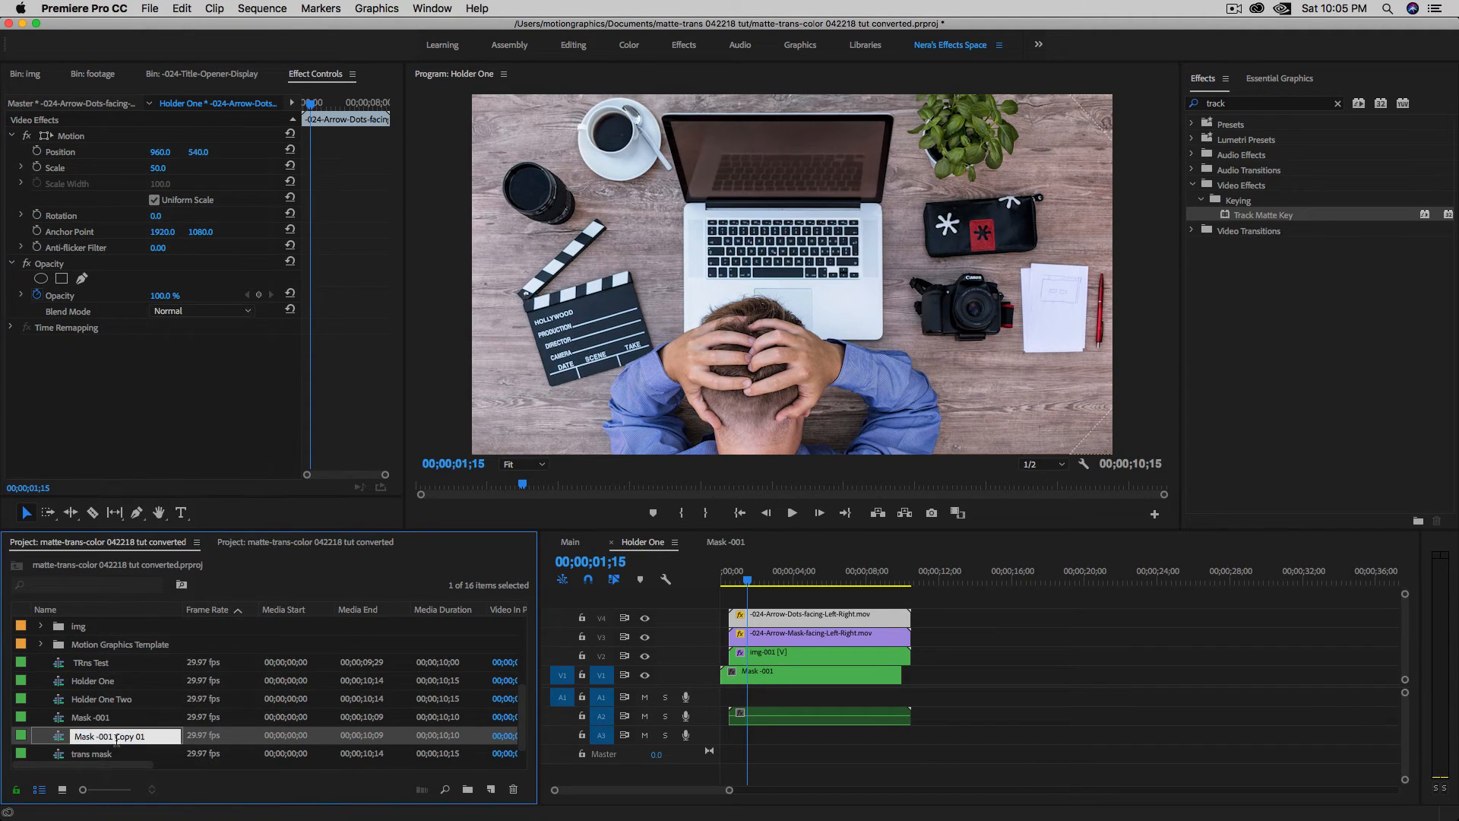
left_click_drag(114, 736, 149, 736)
key("BackSpace")
key("Return")
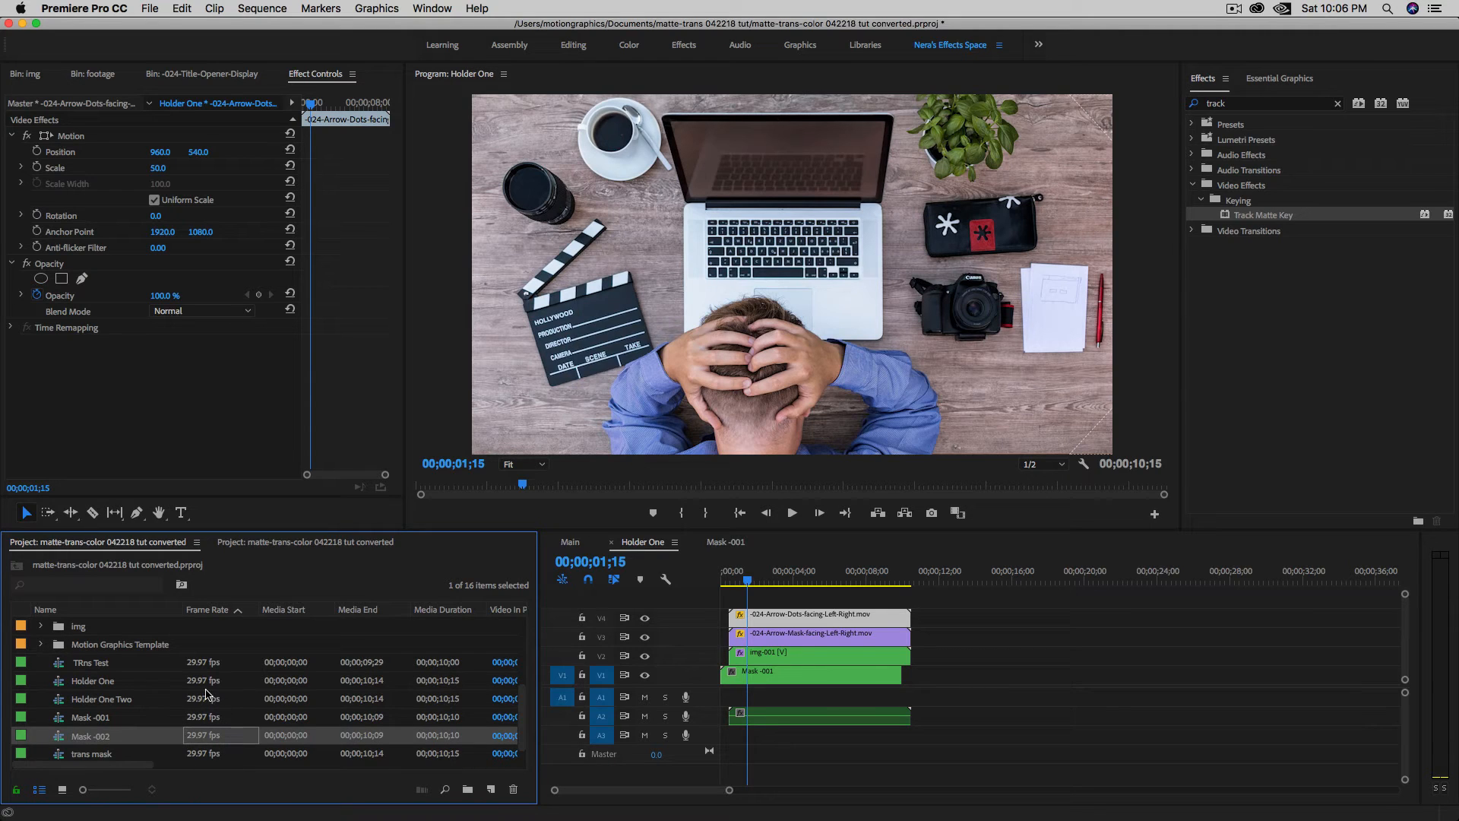
Open the Holder One Two sequence and scrub through its opening transition to 00;00;01;09.
double_click(80, 700)
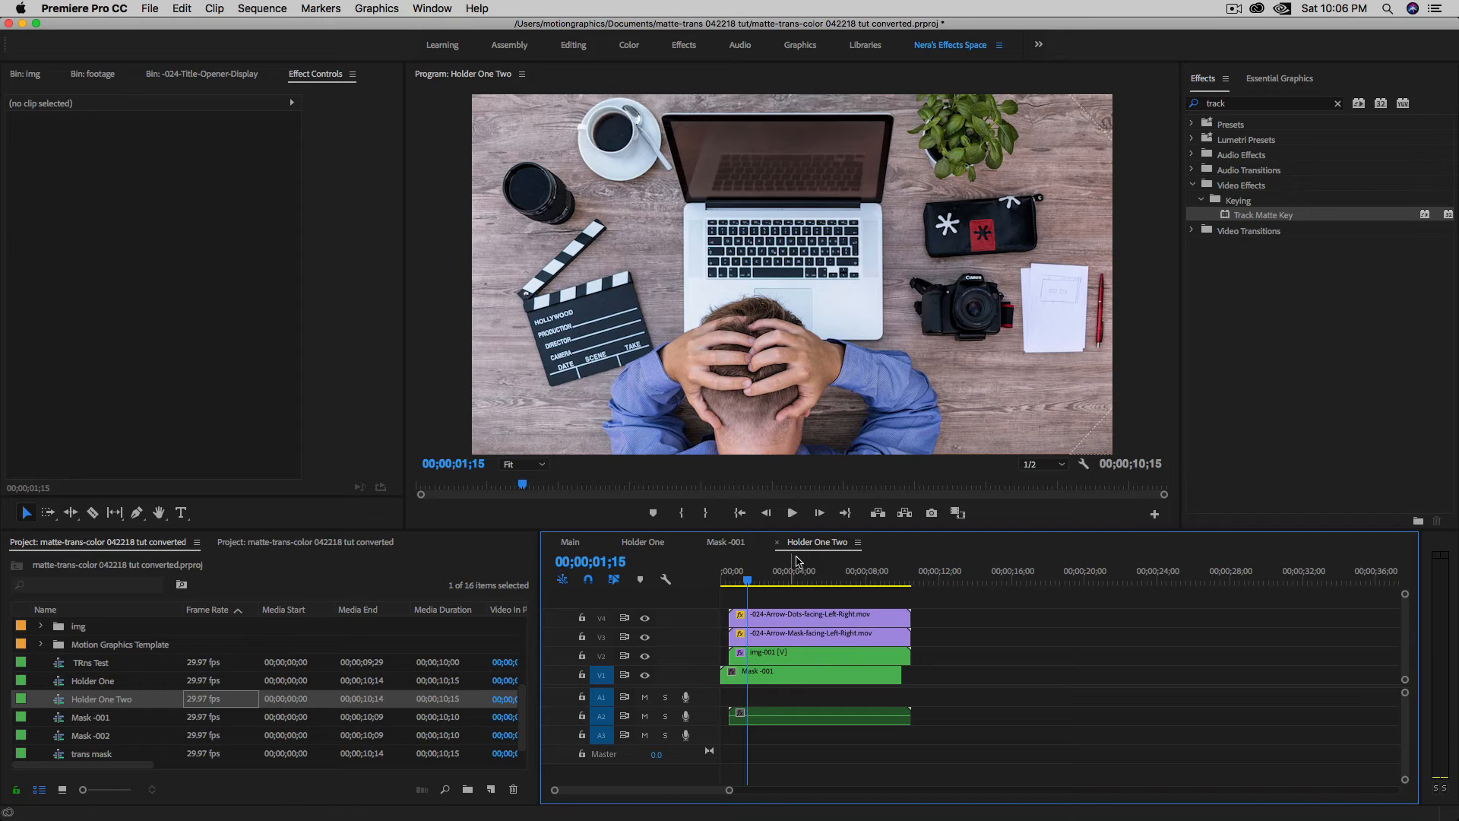
left_click(741, 584)
left_click_drag(741, 584, 745, 590)
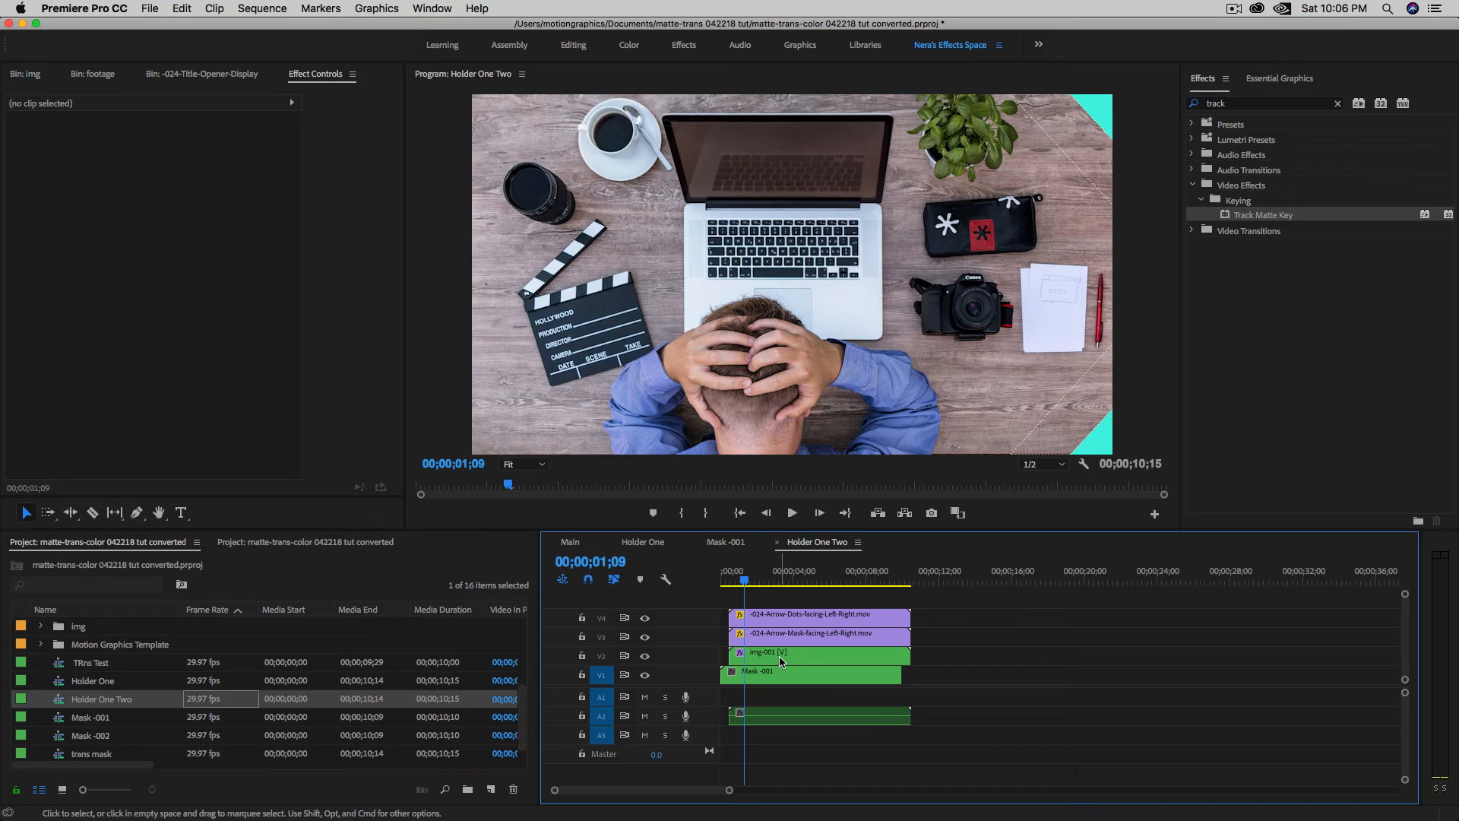
Replace the img-001 clip on V2 with the img-004 sequence from the Do Not Touch bin and scrub to check the transition.
scroll(72, 673, "up", 5)
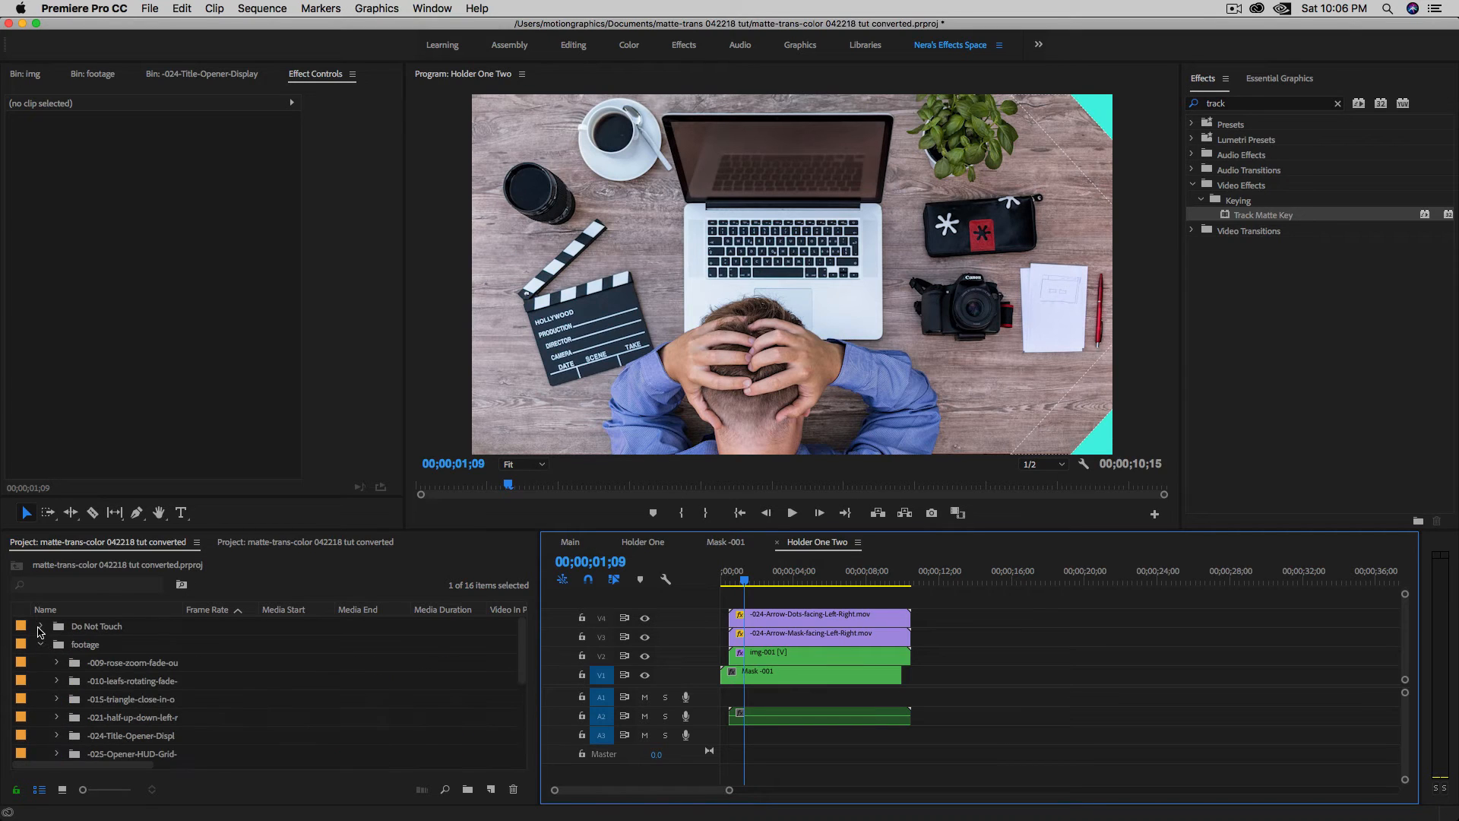
left_click(40, 628)
scroll(126, 673, "down", 1)
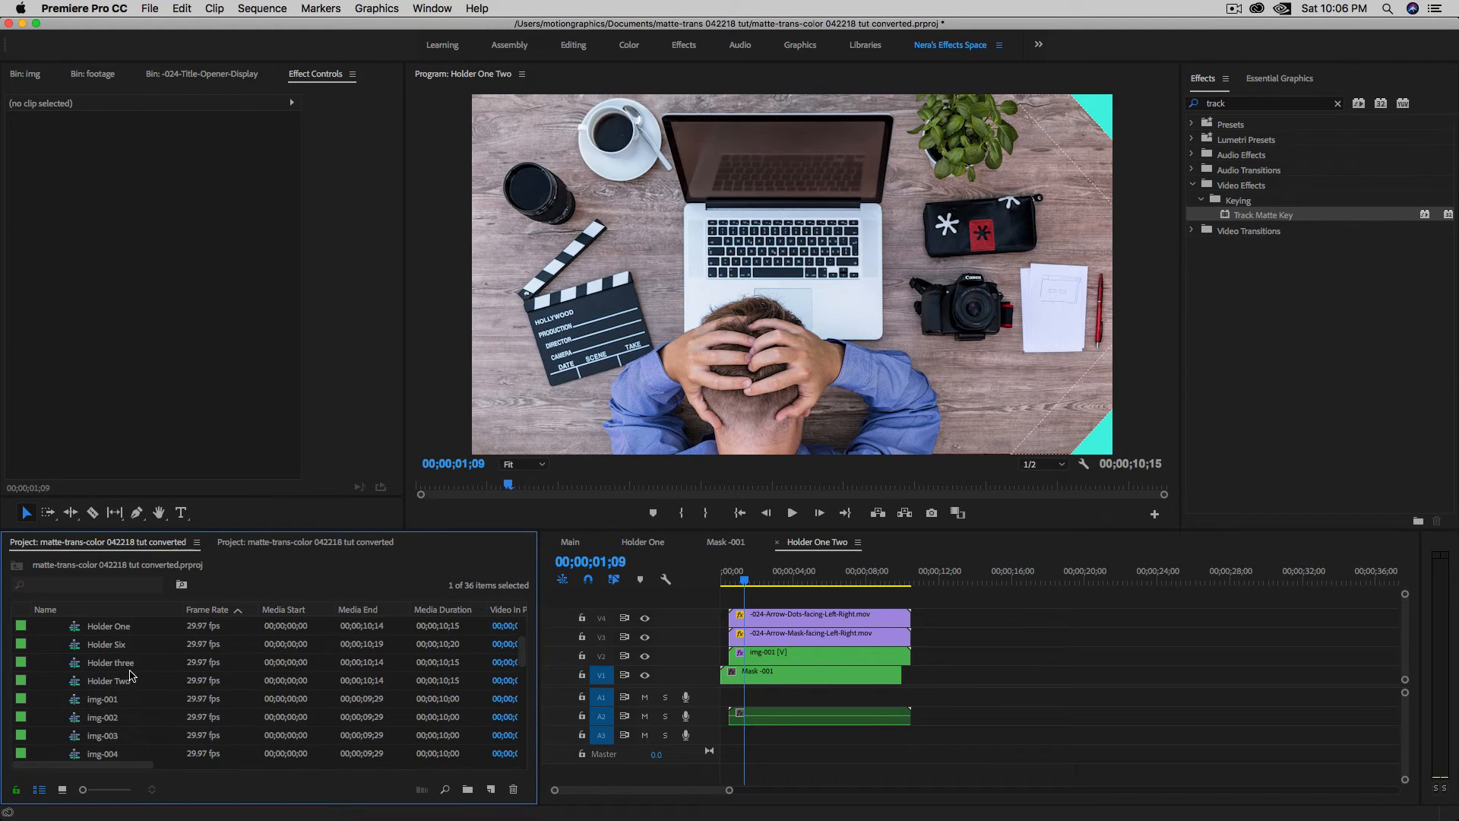
scroll(130, 675, "down", 1)
left_click(74, 737)
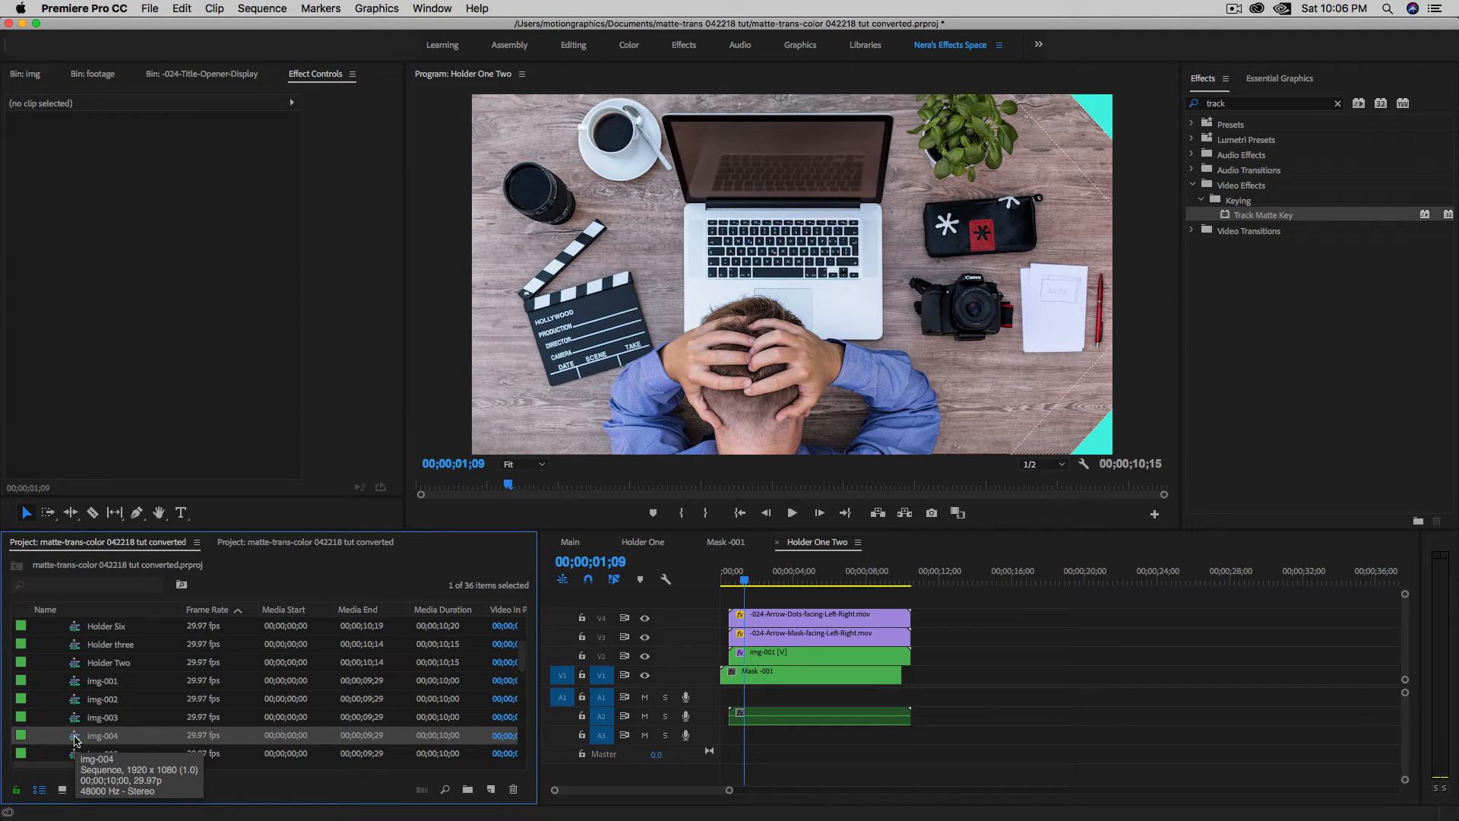
left_click_drag(74, 737, 747, 655)
left_click_drag(744, 580, 741, 587)
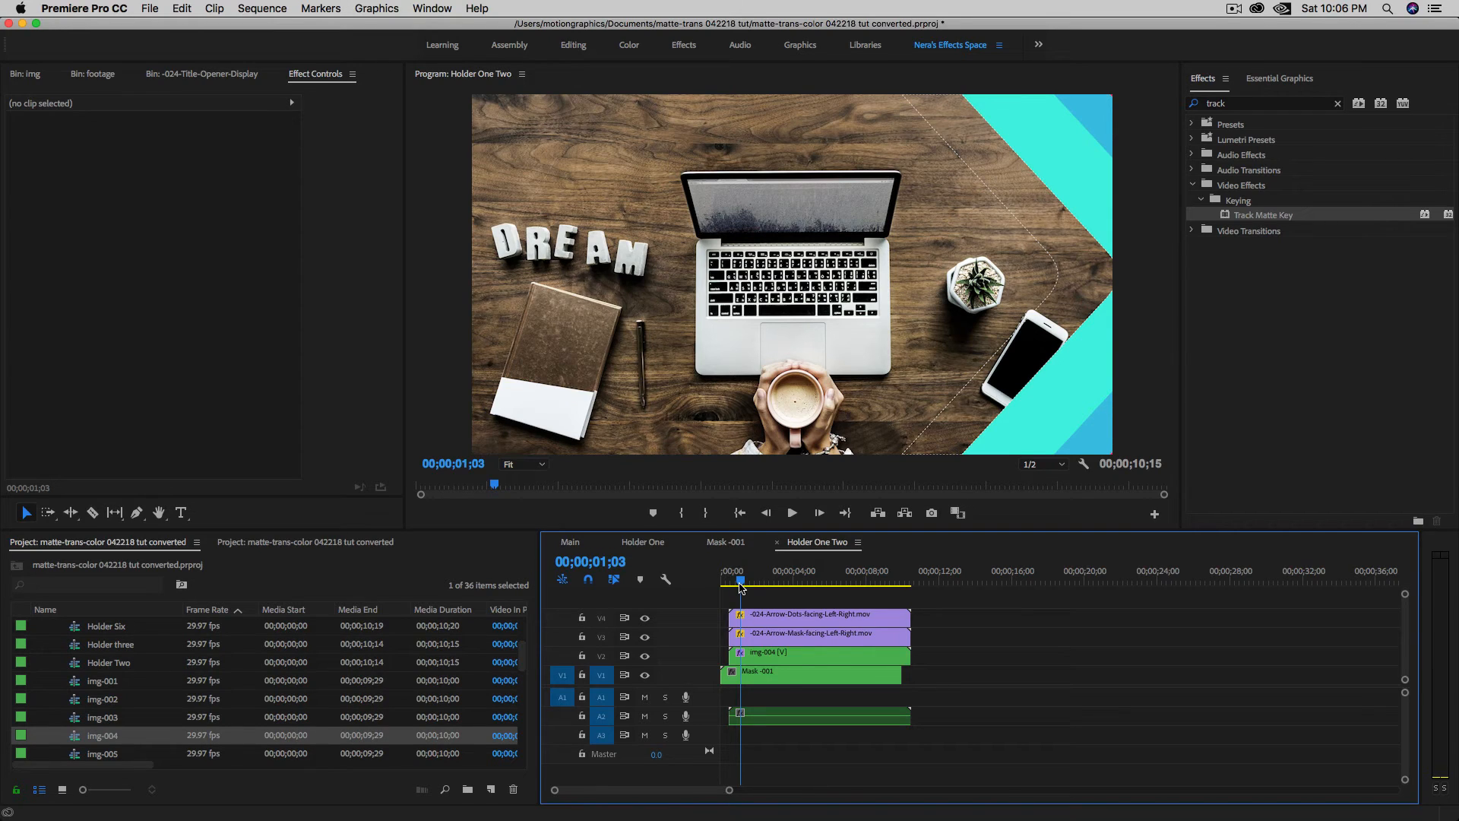
Replace the Mask -001 clip on V1 of Holder One Two with the Mask -002 sequence, starting at the beginning.
left_click(780, 678)
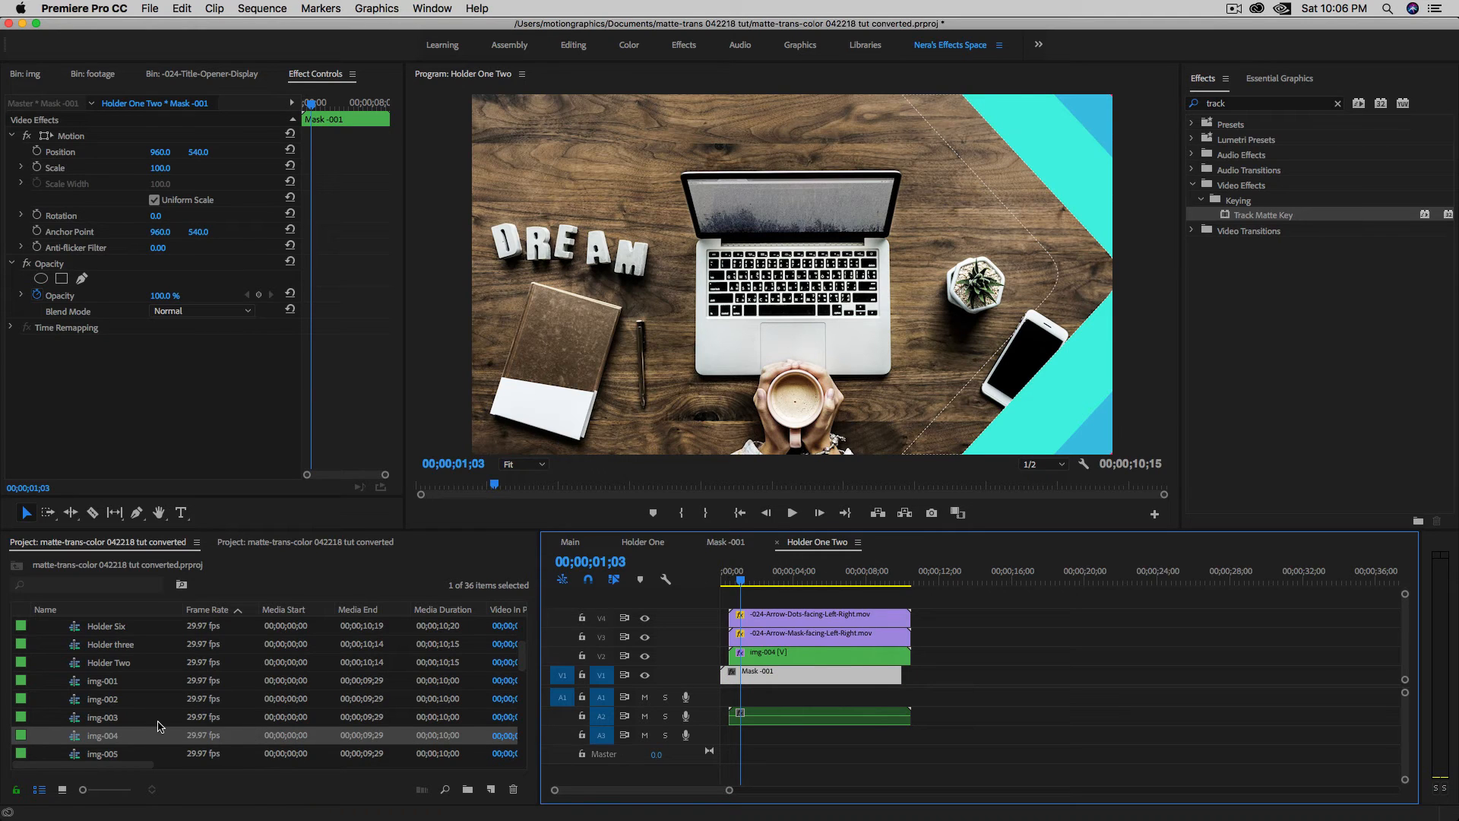
scroll(142, 708, "up", 5)
left_click(42, 631)
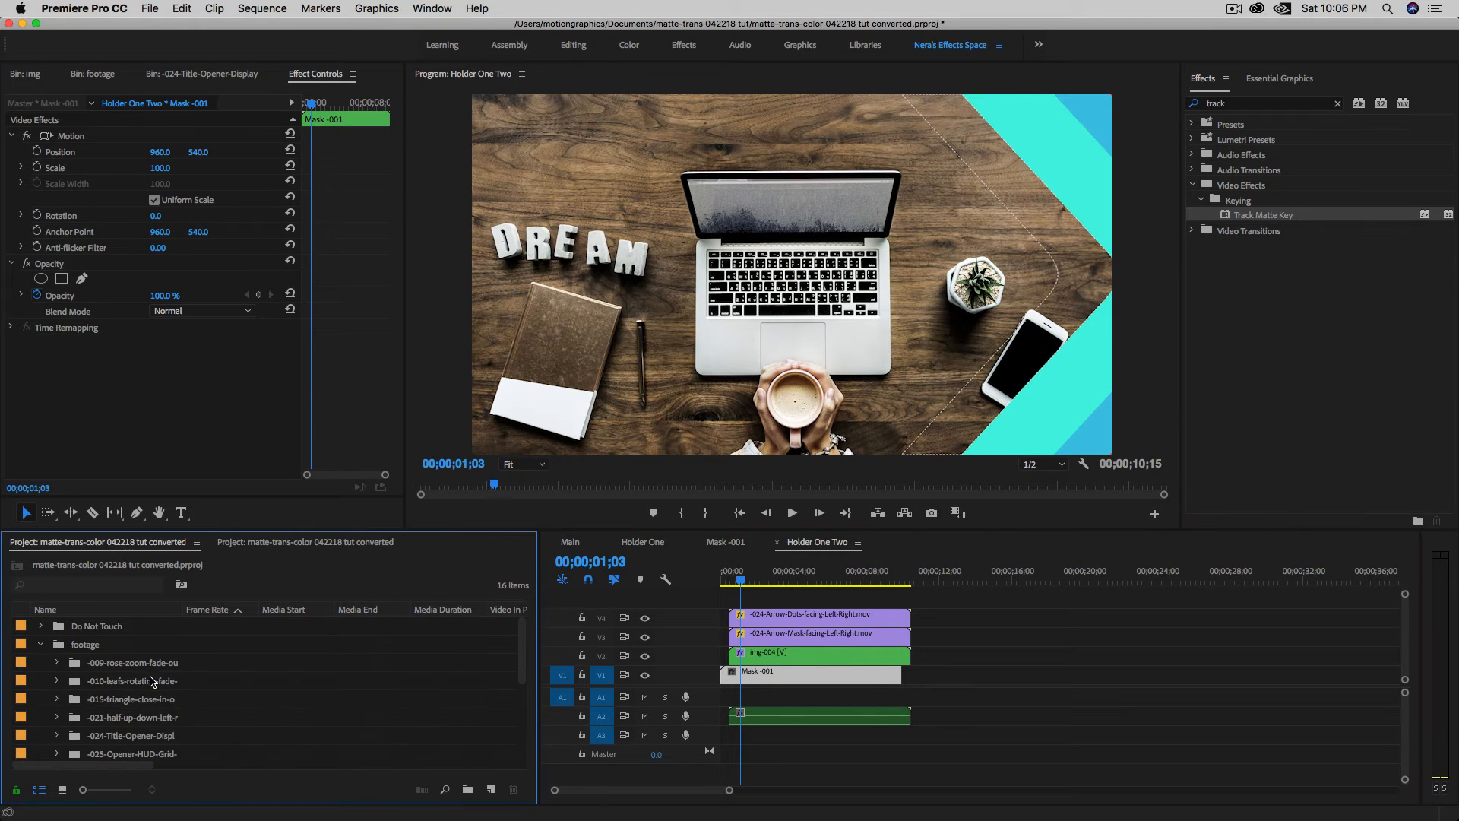
scroll(152, 699, "down", 5)
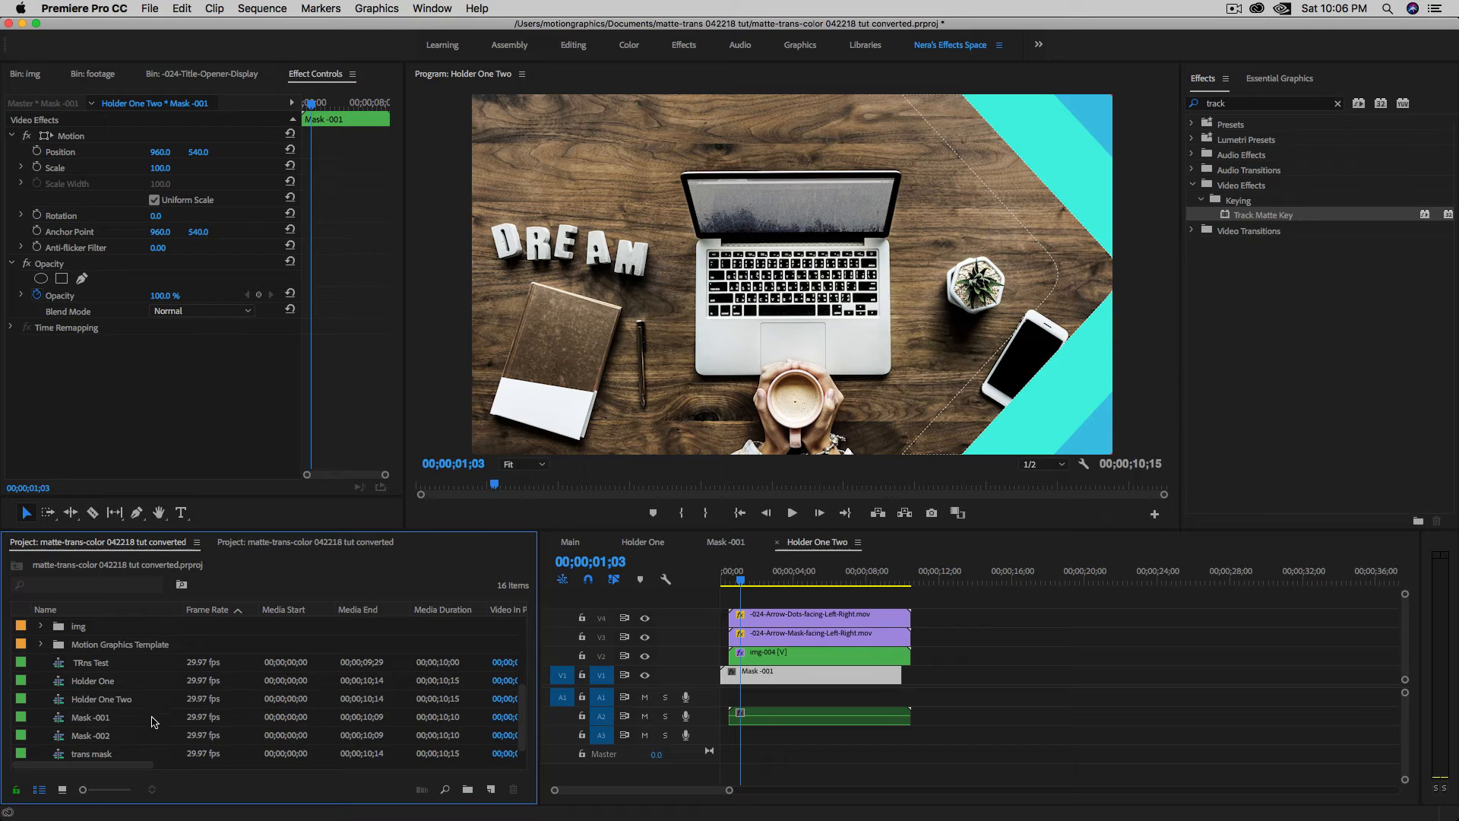
left_click(102, 735)
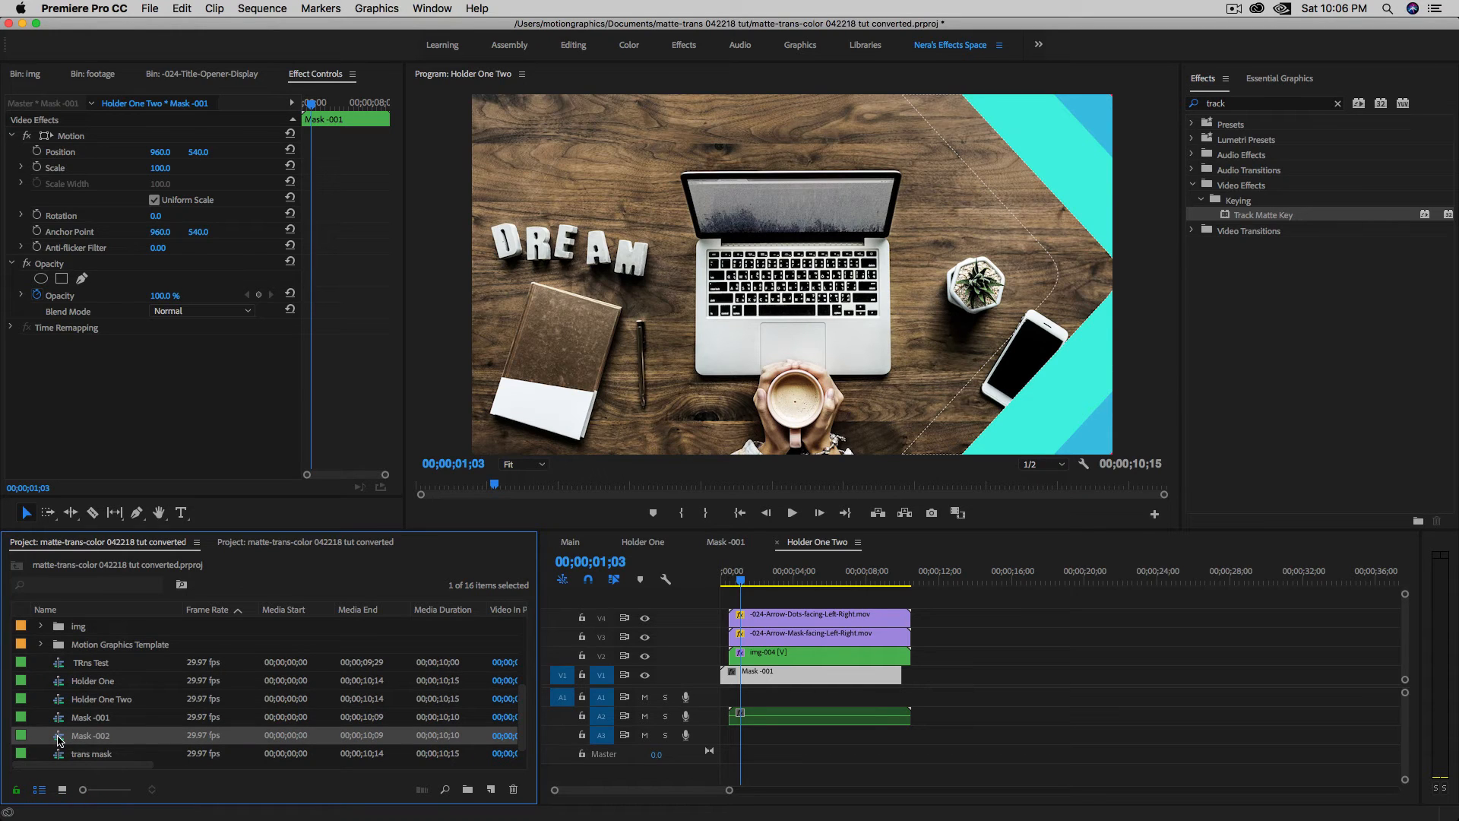
left_click(799, 683)
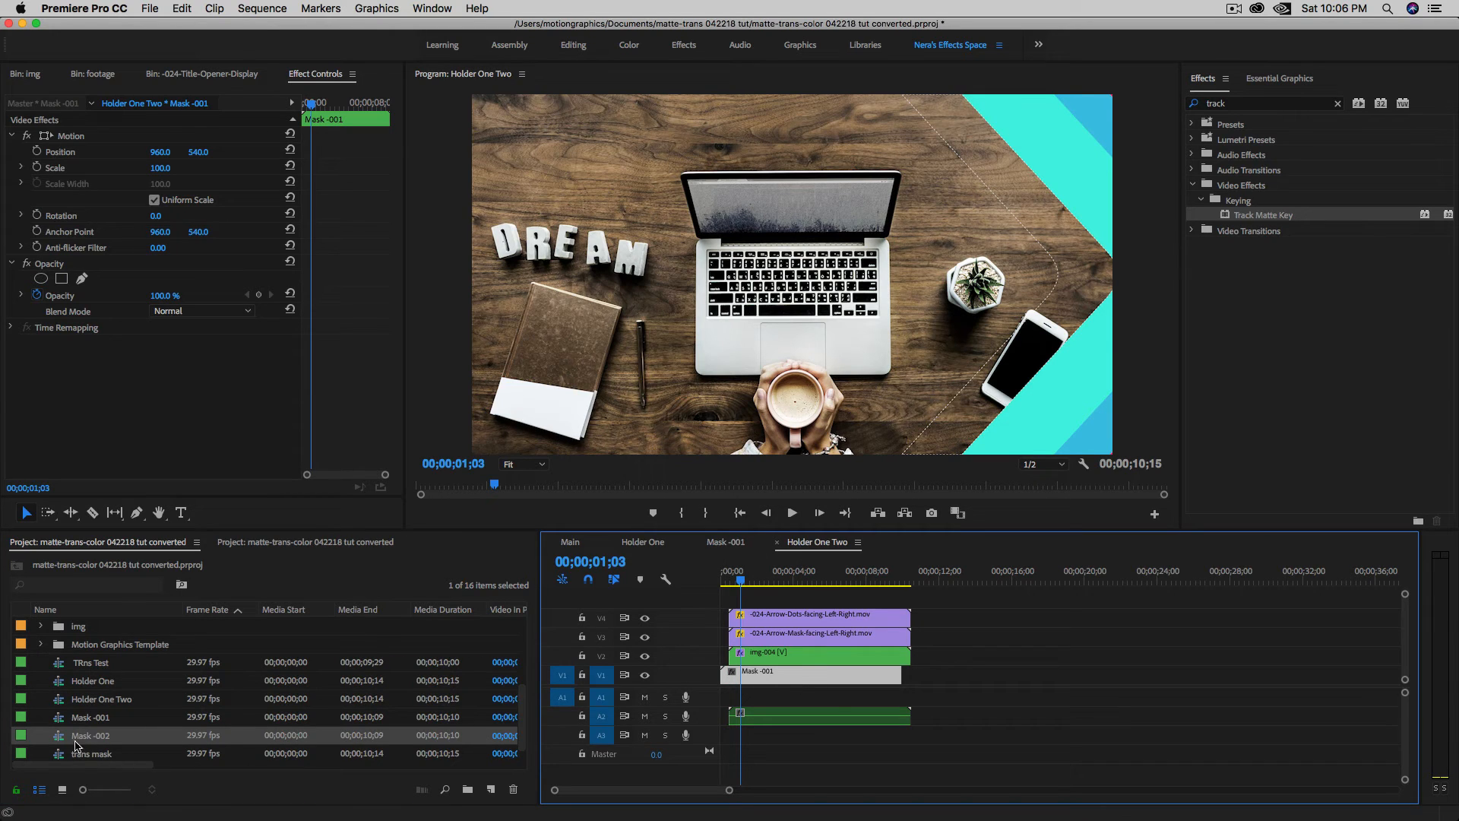
left_click(63, 741)
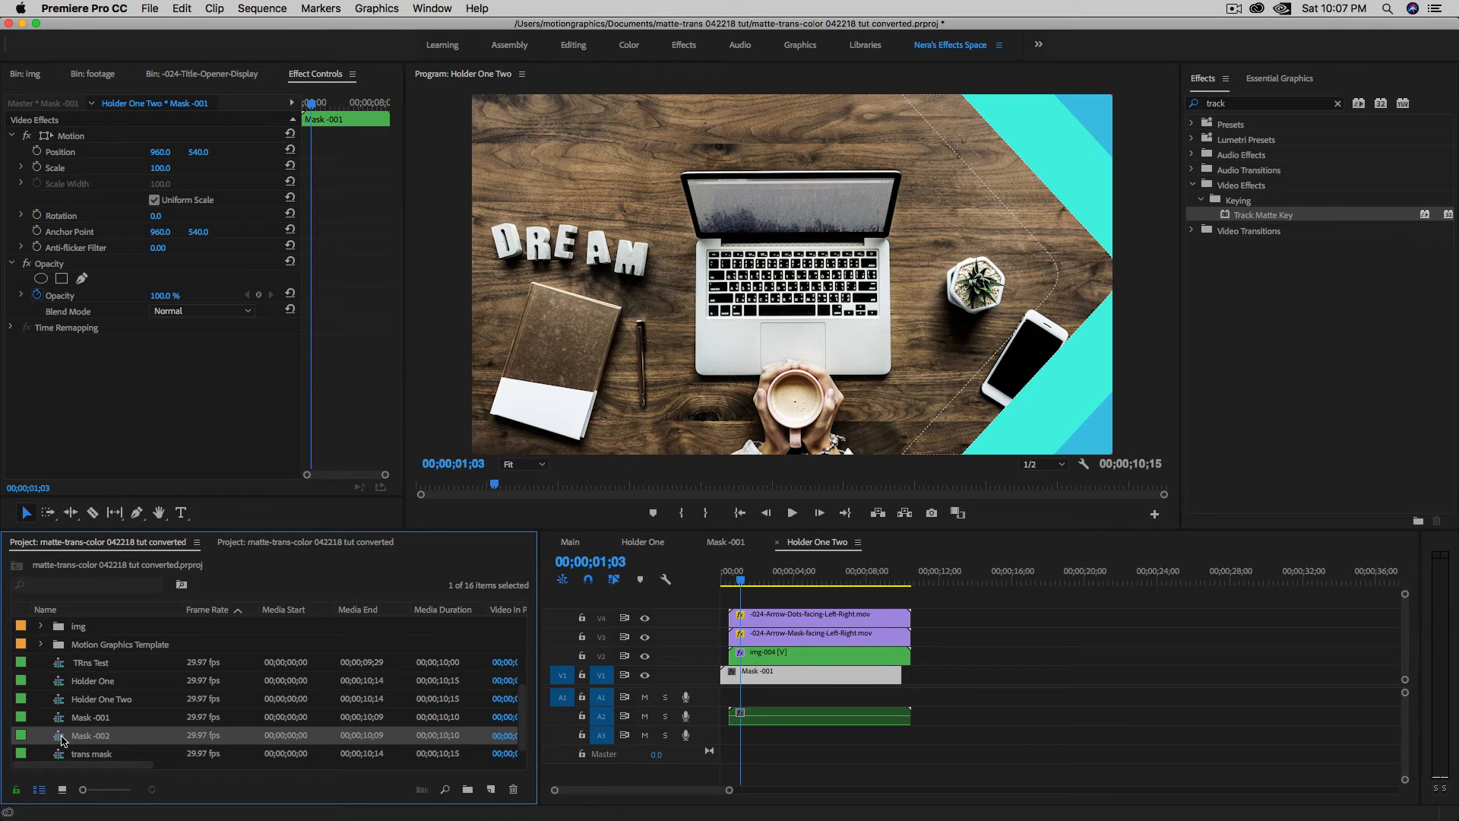
left_click_drag(63, 740, 754, 682)
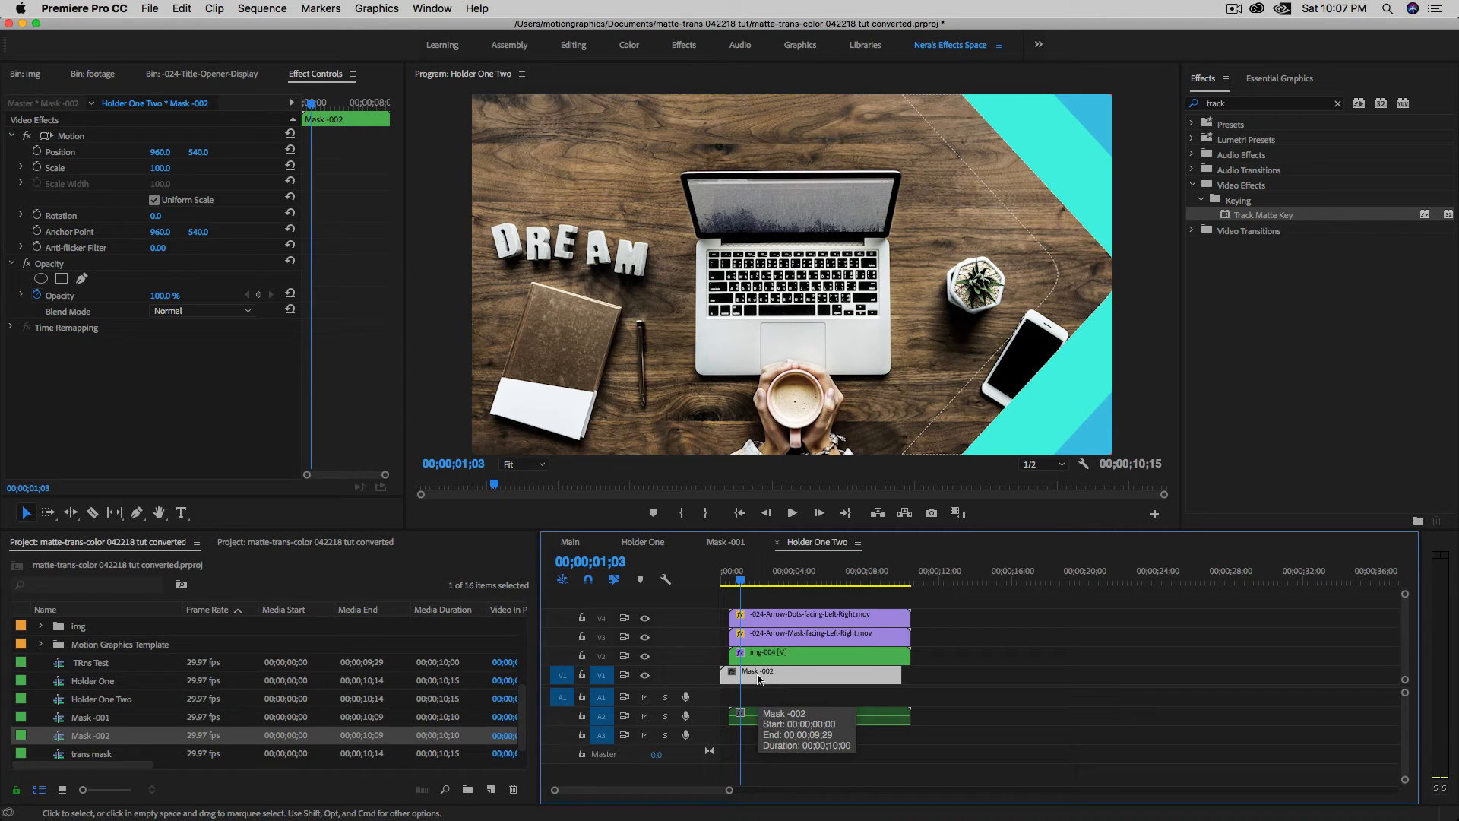
Set the Mask -002 clip's rotation to -180° and scrub back to 00;00;01;00 to check the transition.
left_click(157, 216)
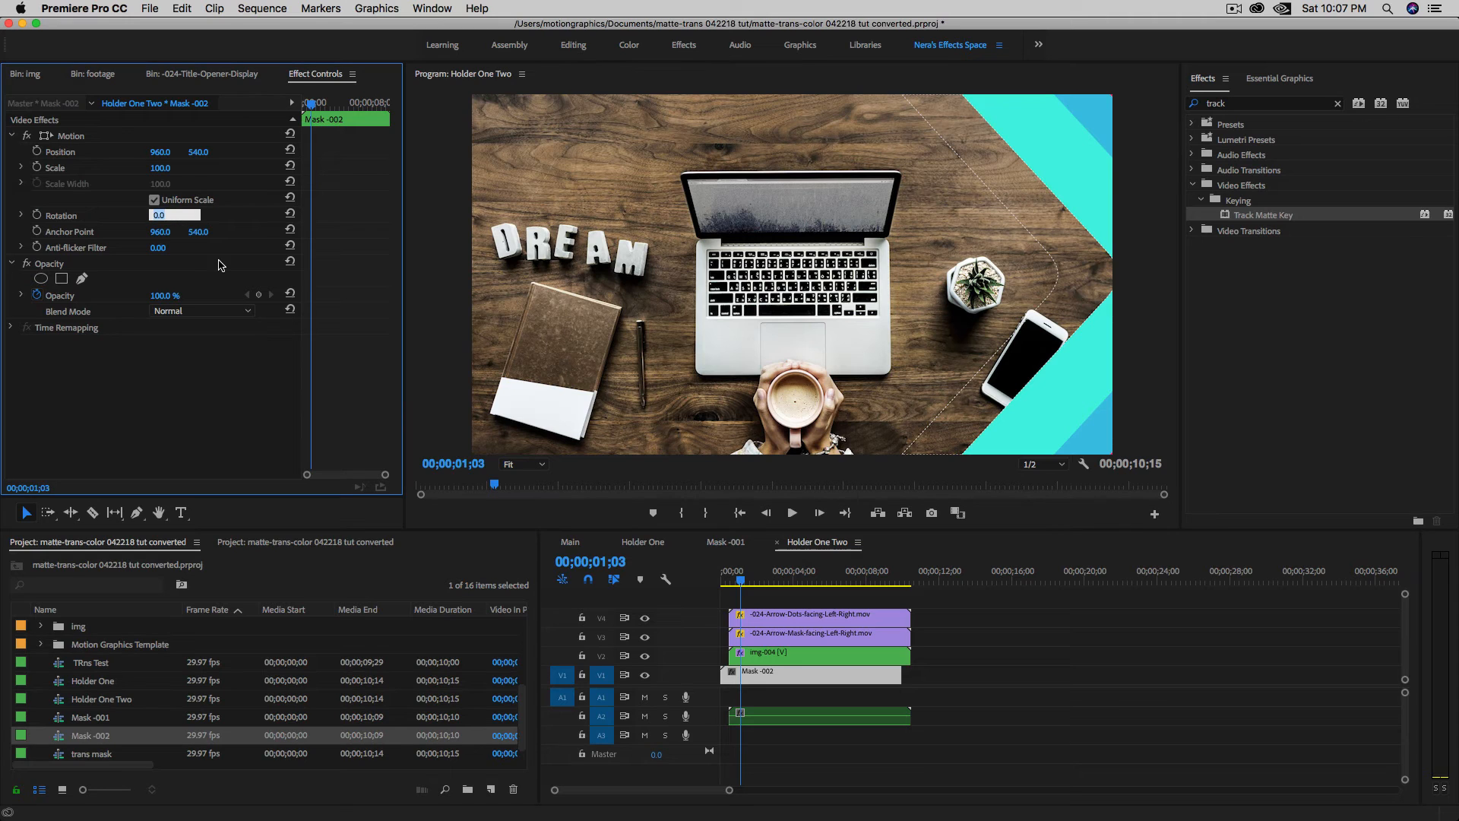
type("-180")
key("Return")
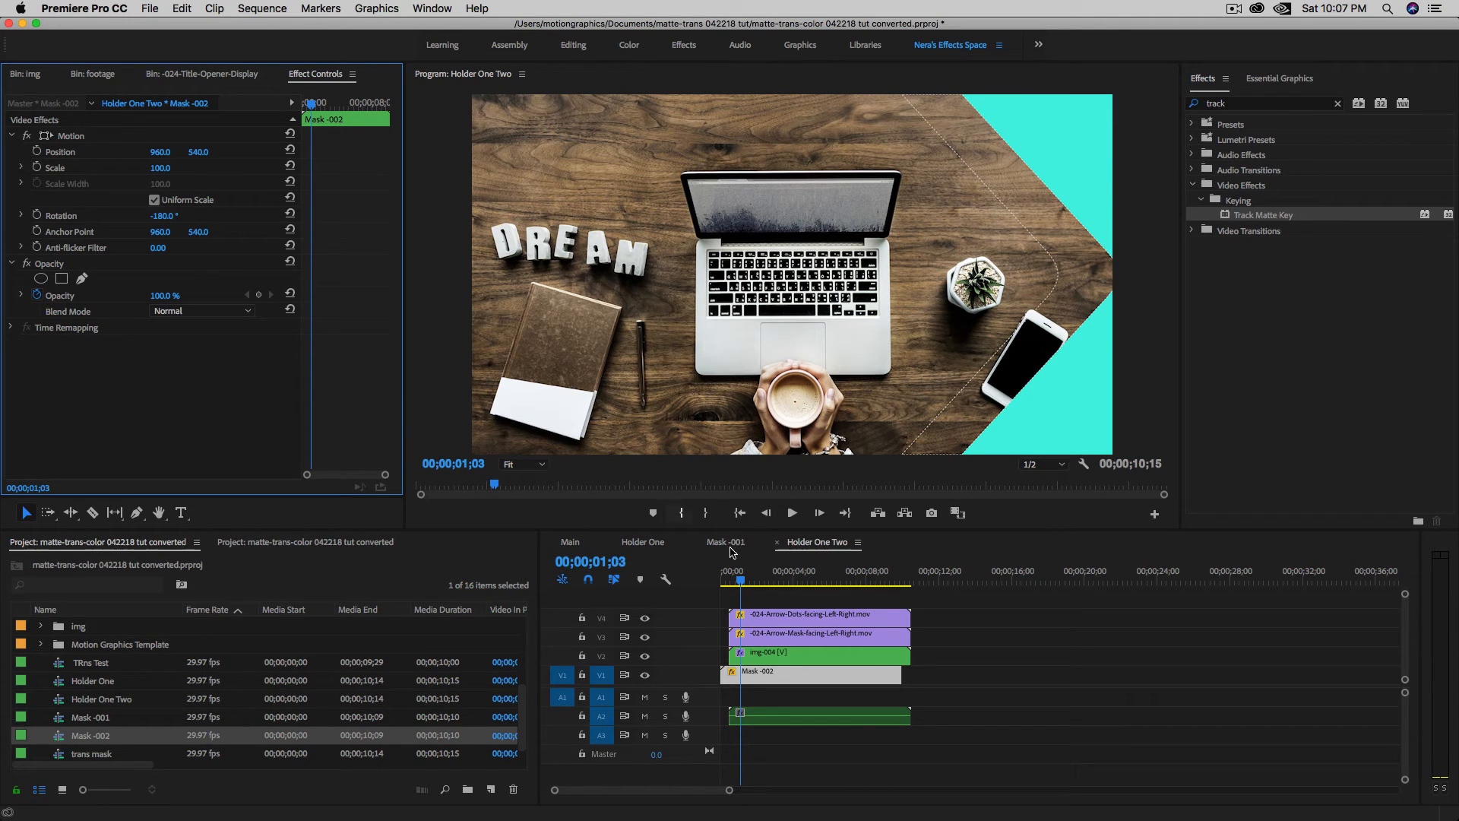
mouse_move(741, 583)
left_mouse_down()
mouse_move(725, 583)
mouse_move(741, 585)
left_mouse_up()
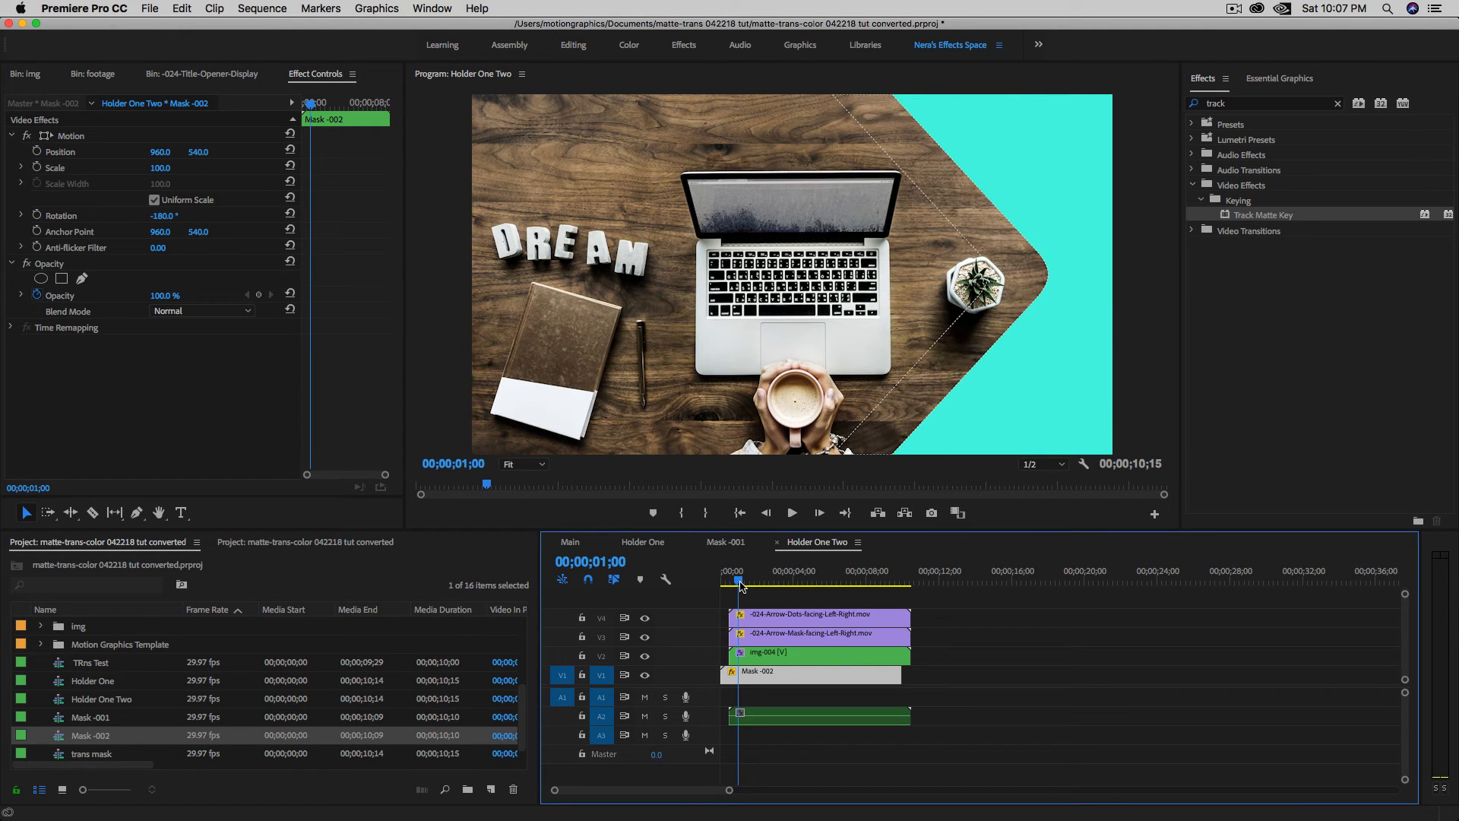
Rotate the -024-Arrow-Mask-facing-Left-Right.mov clip on V3 to -180°.
left_click(777, 636)
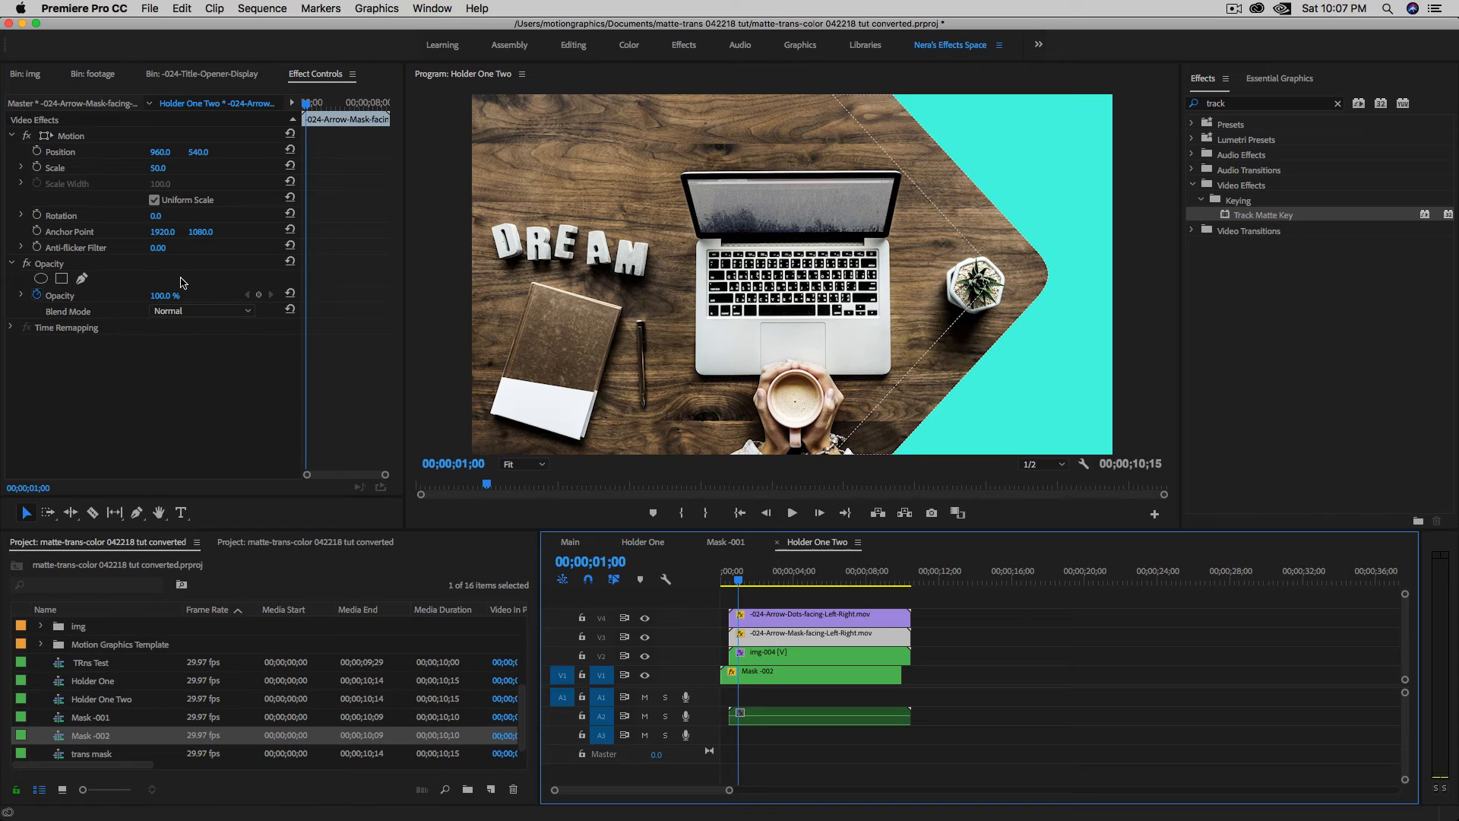
left_click(156, 218)
type("1")
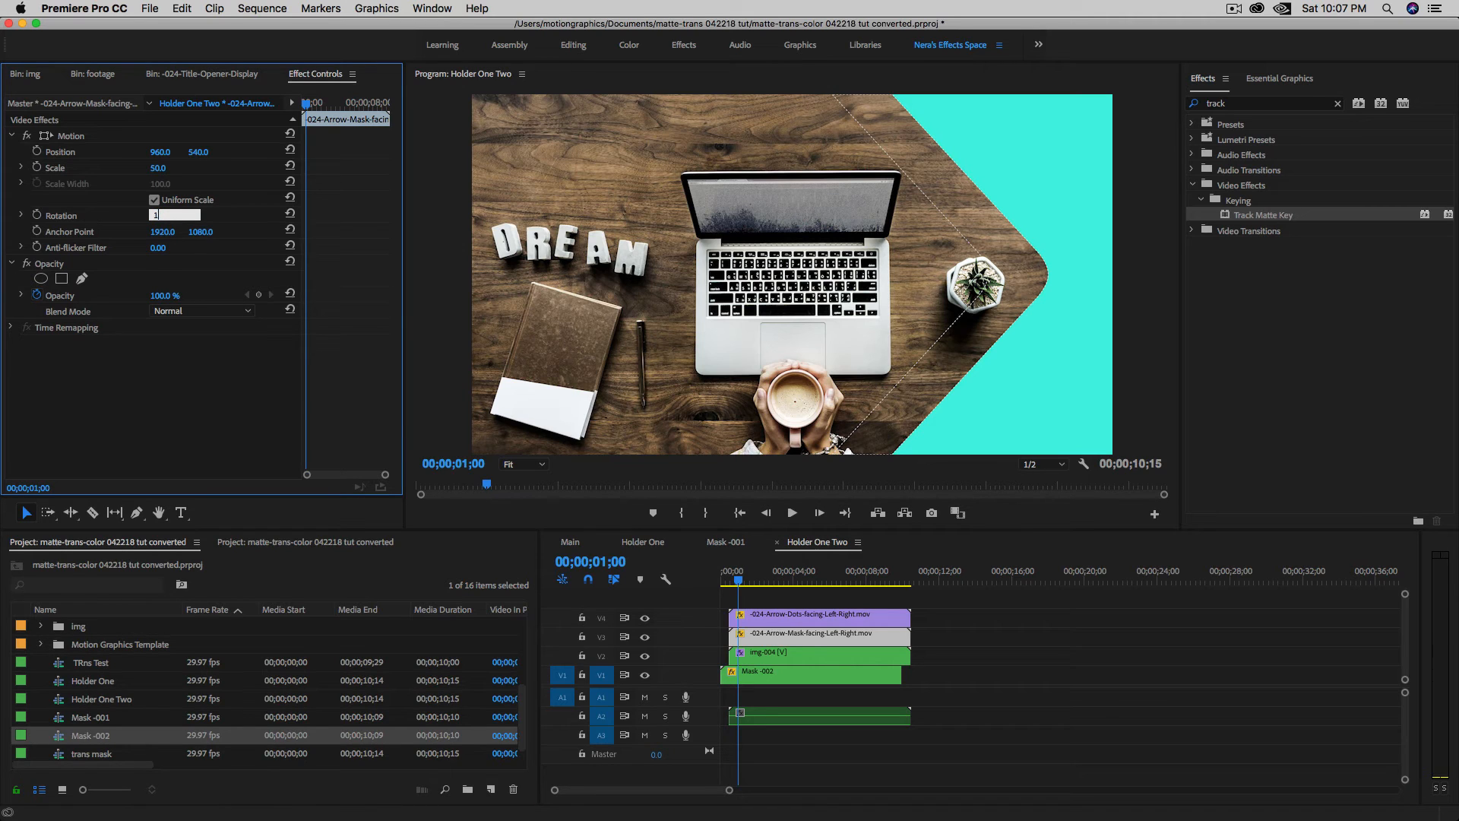
type("80")
key("Return")
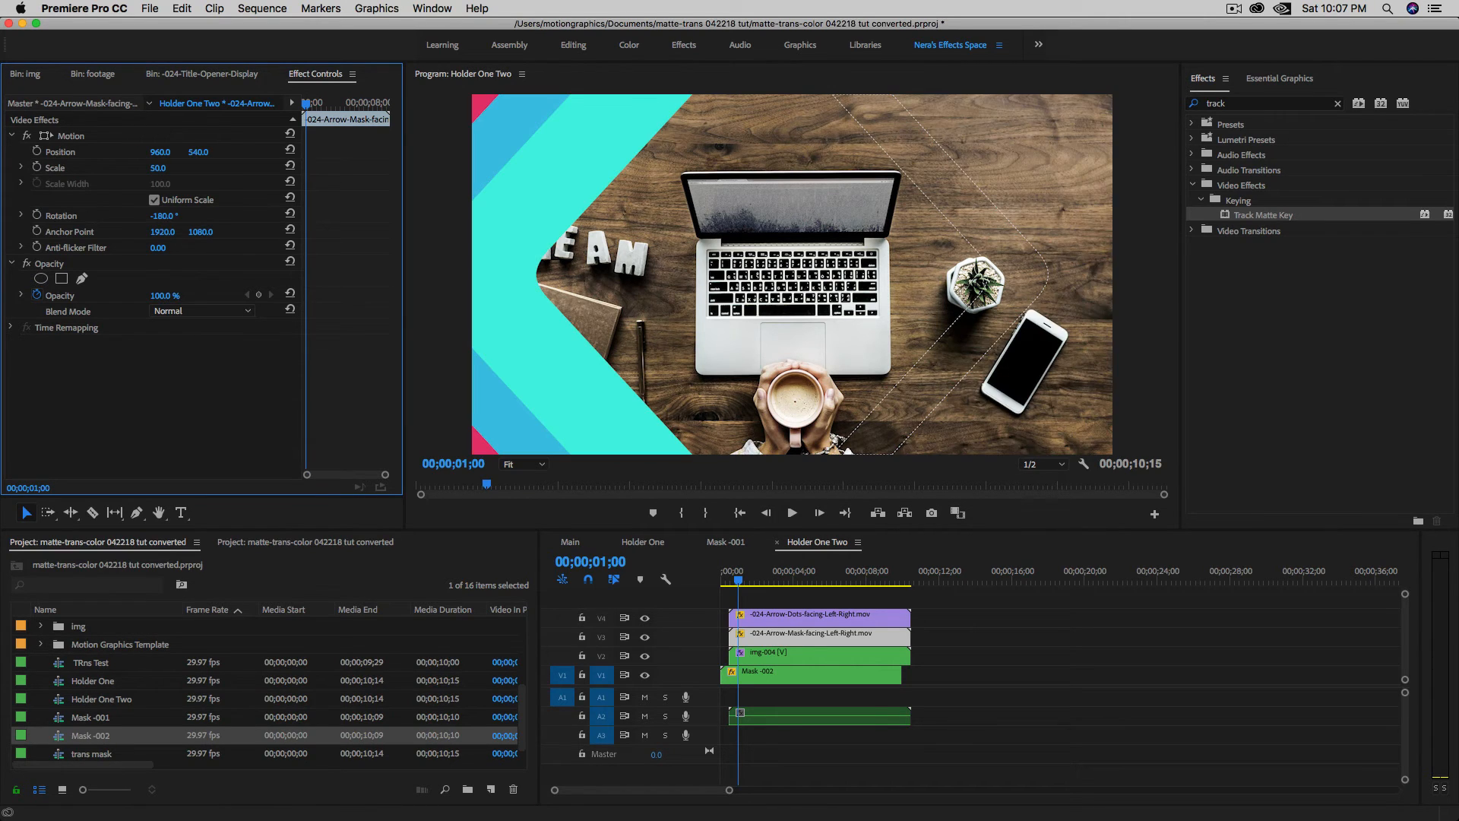
Rotate the -024-Arrow-Dots-facing-Left-Right.mov clip on V4 to -180°.
left_click(753, 615)
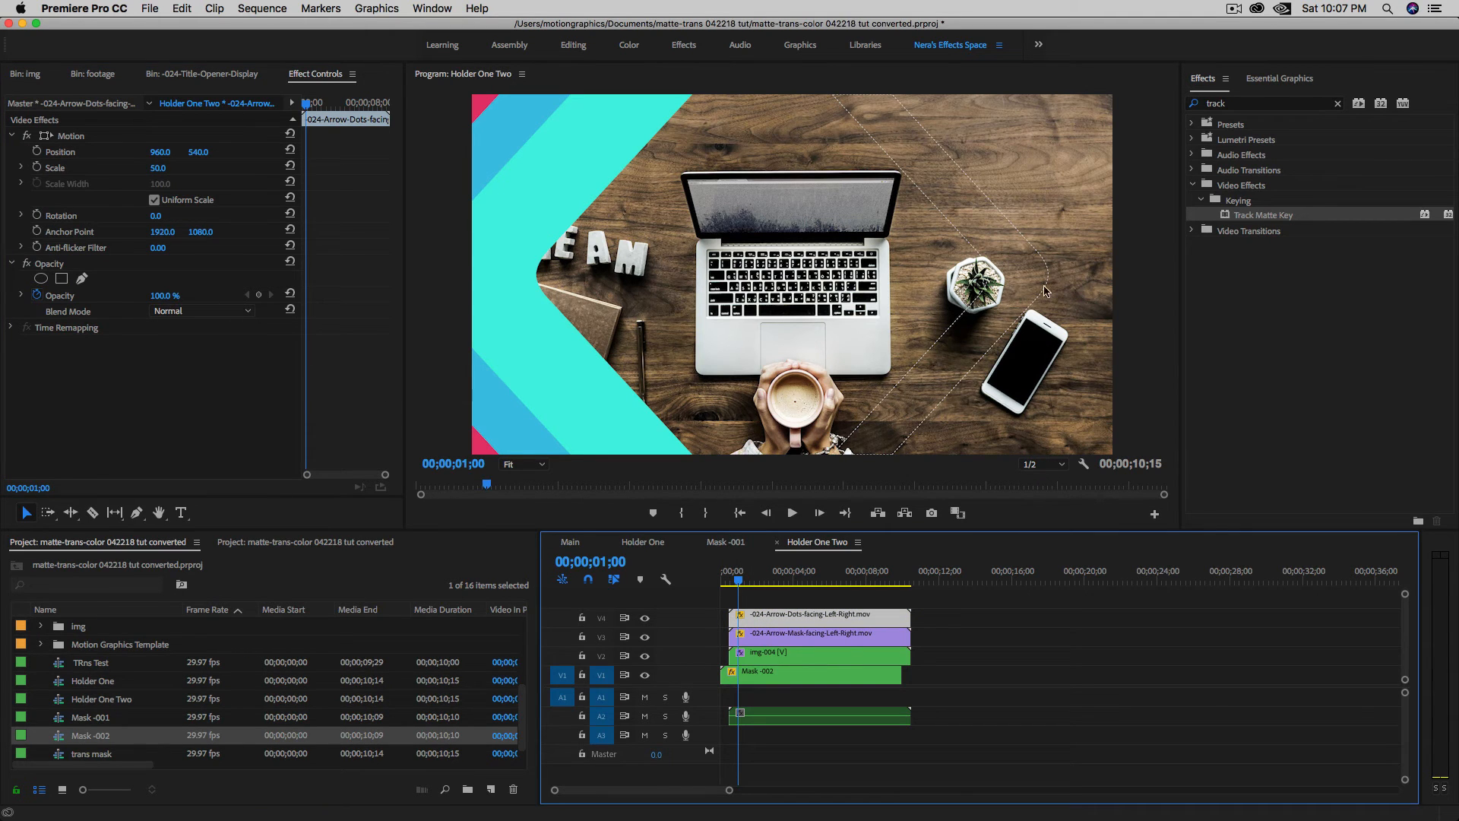
left_click(161, 222)
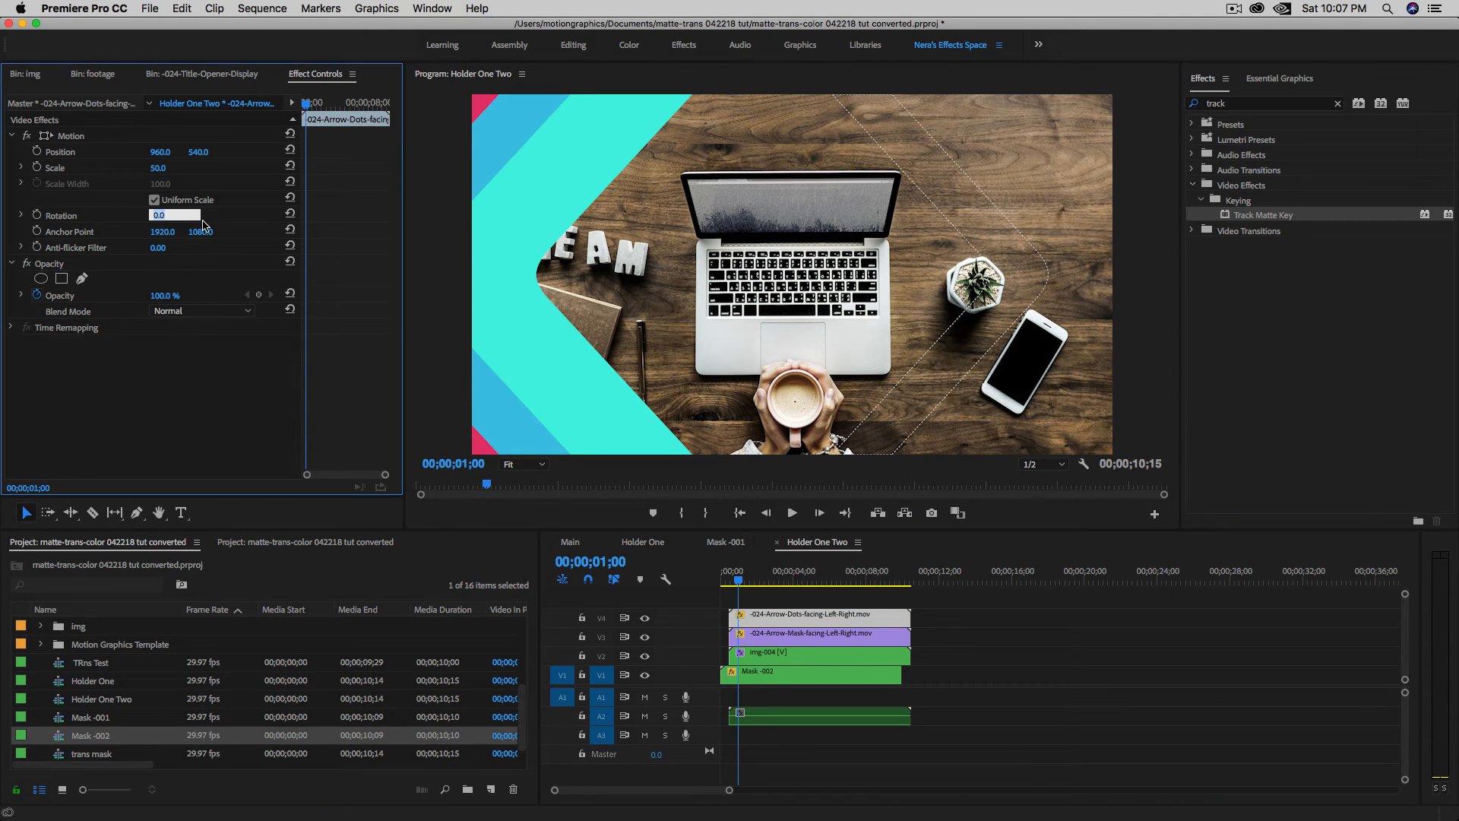
type("-180")
key("Return")
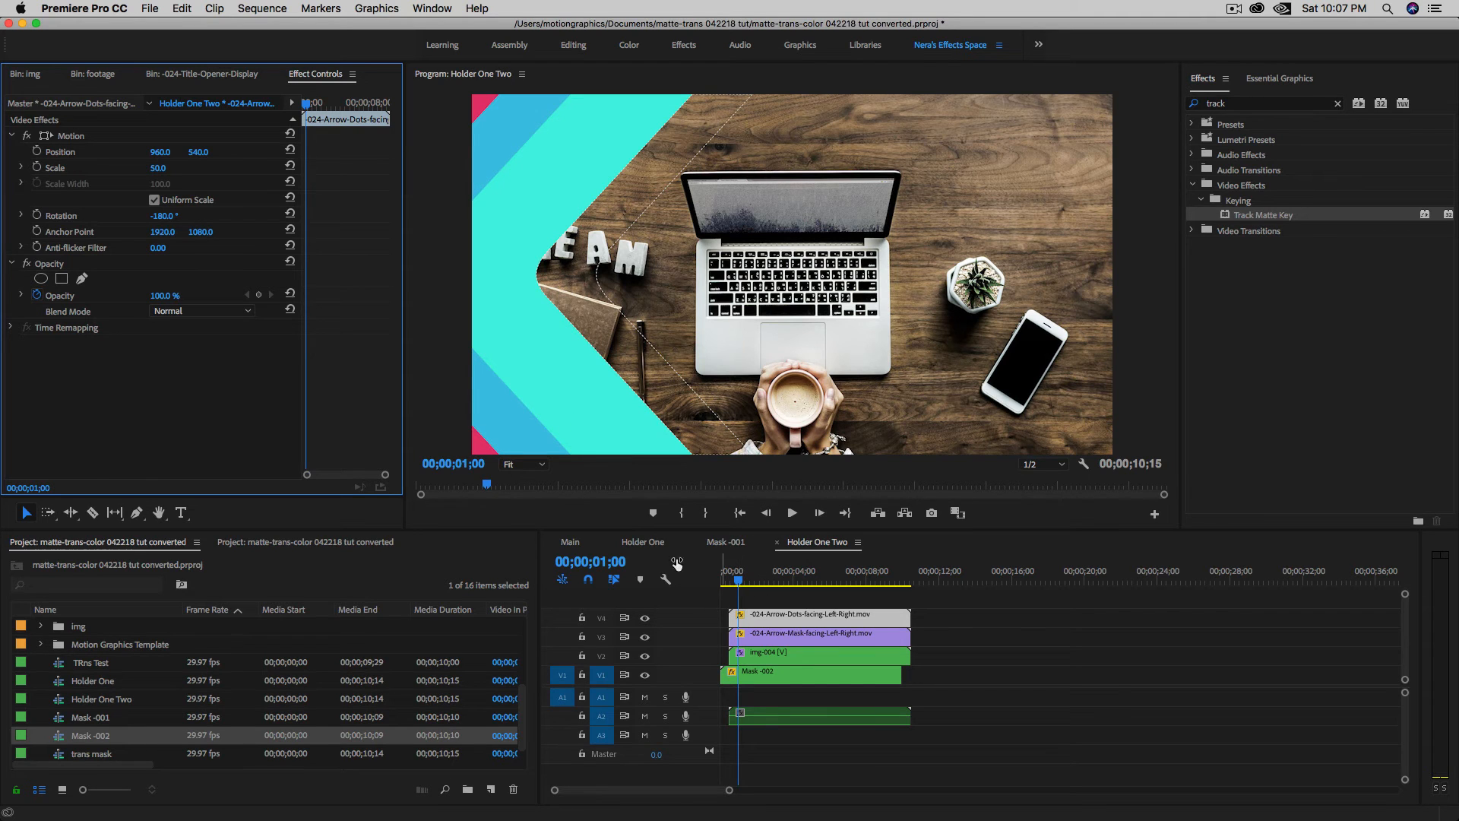
Scrub through the opening transition in Holder One and compare it with the one in Holder One Two.
left_click(641, 542)
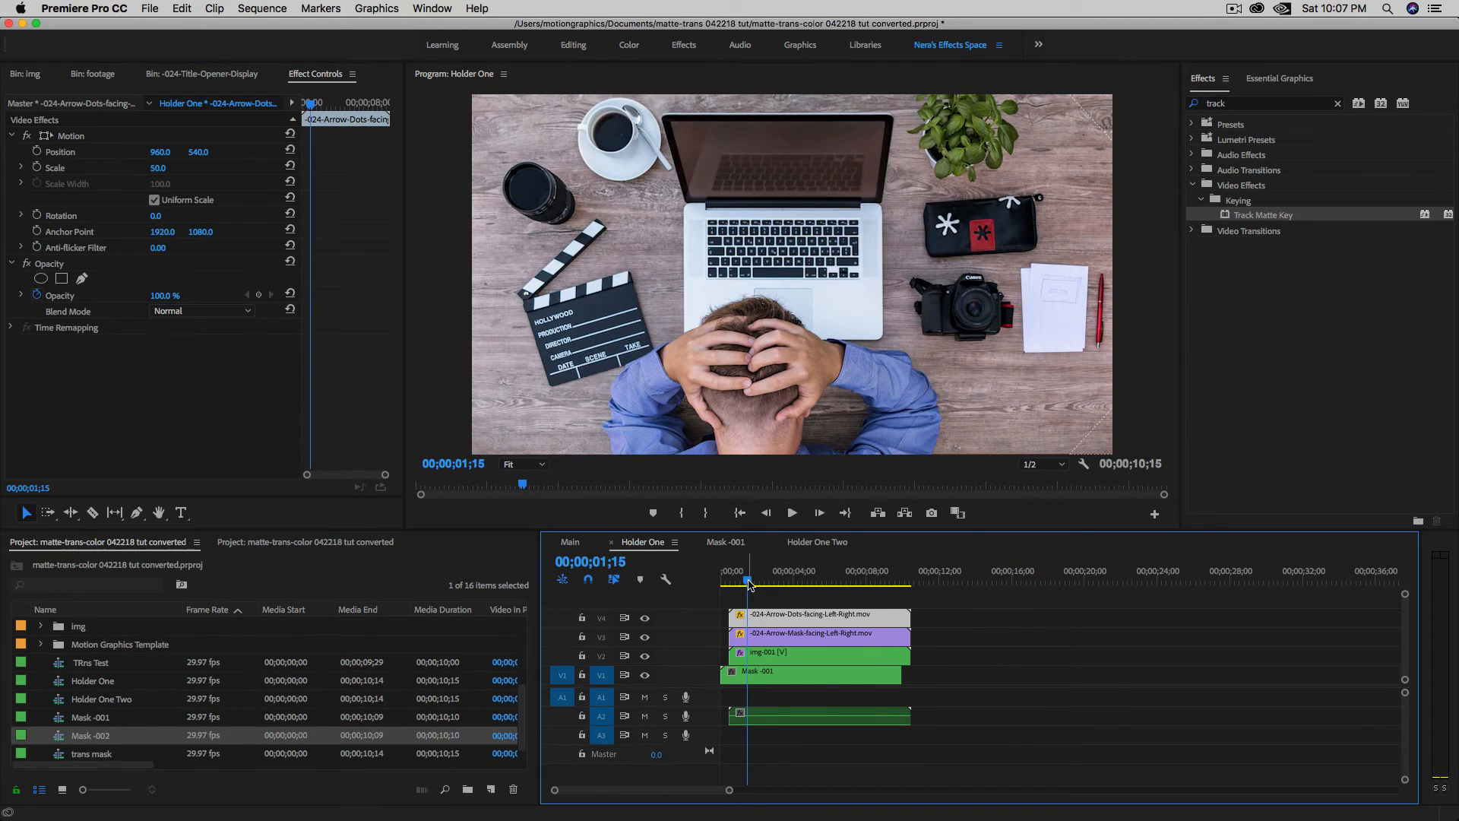
left_click(727, 582)
mouse_move(727, 583)
left_mouse_down()
mouse_move(763, 594)
mouse_move(722, 586)
mouse_move(741, 586)
left_mouse_up()
left_click(808, 547)
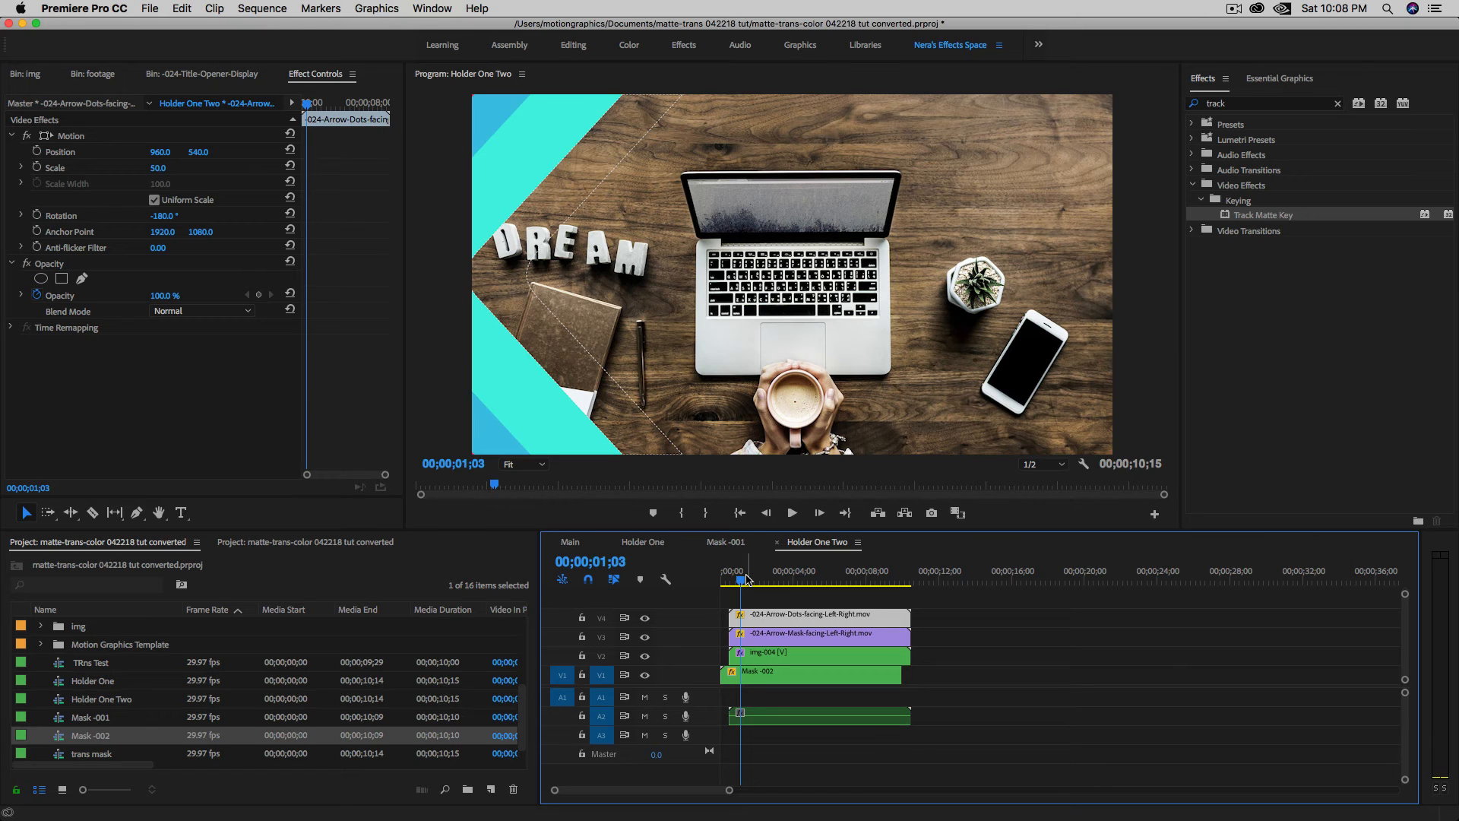
Close the Holder One, Mask -001 and Holder One Two sequences, leaving only Main open in the timeline.
key("super+s")
left_click(612, 543)
left_click(611, 543)
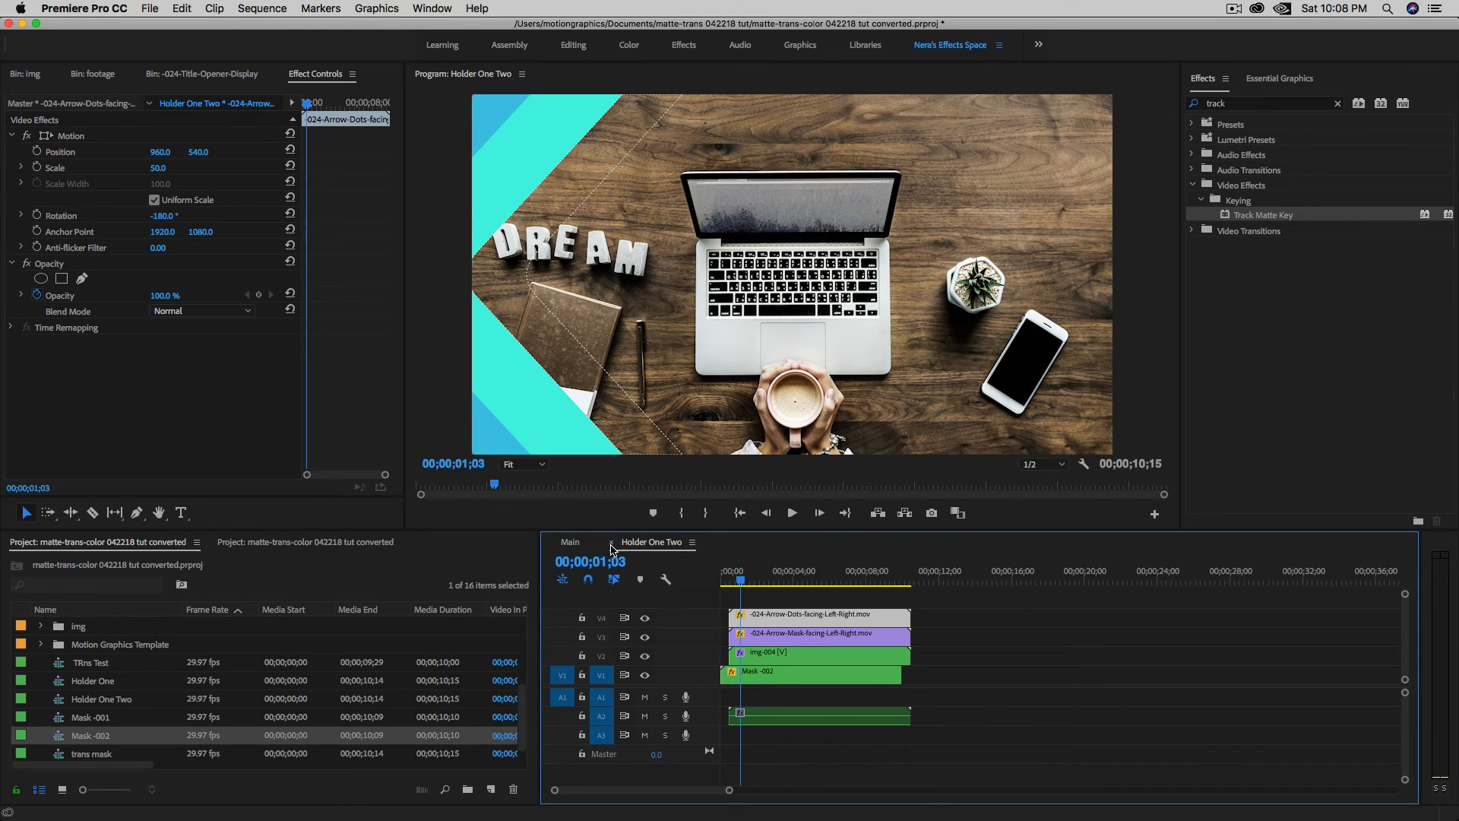
left_click(611, 542)
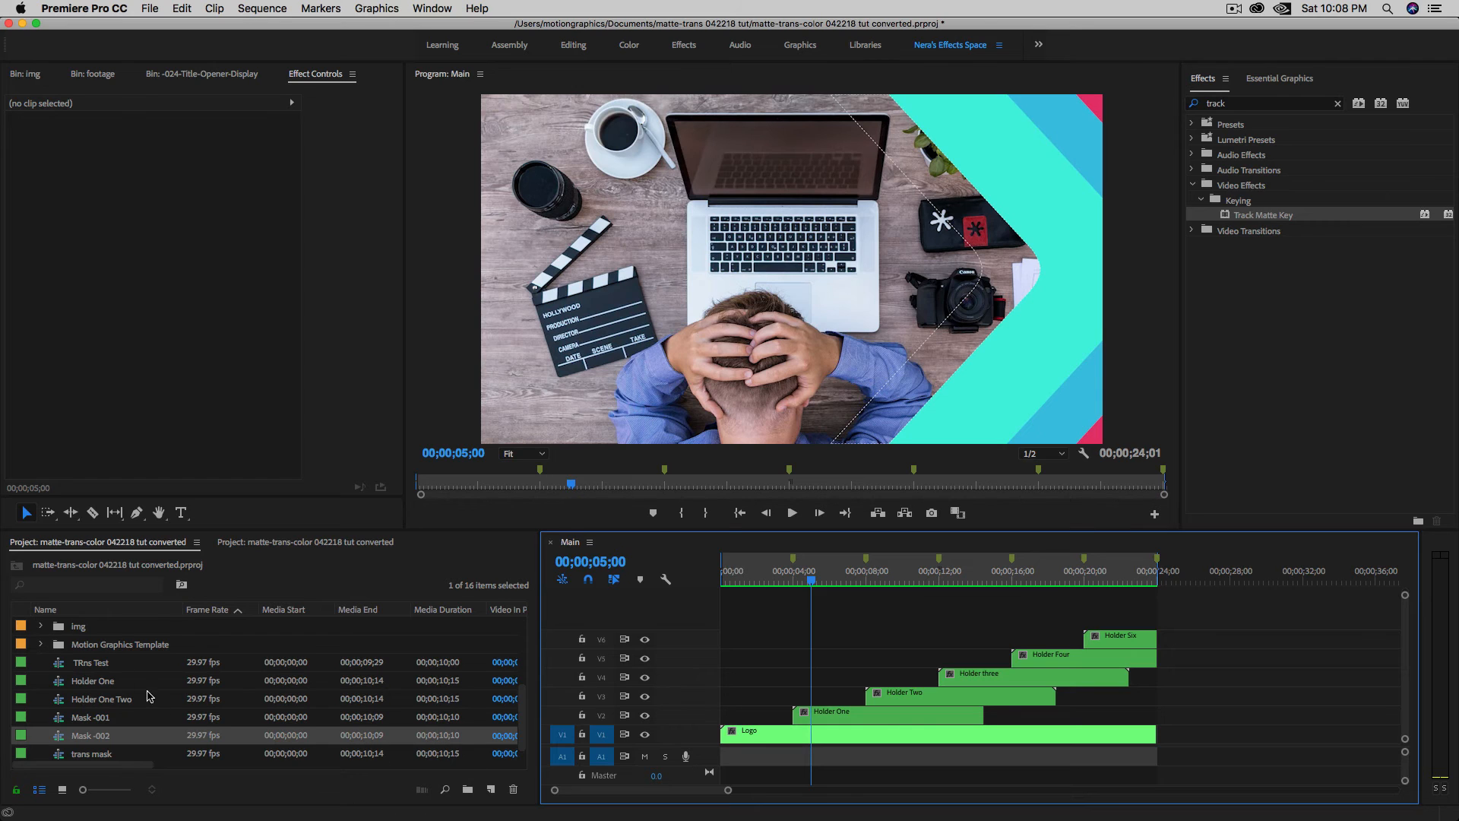
Create a new sequence named Main Two with the DSLR 1080p30 preset.
left_click(490, 790)
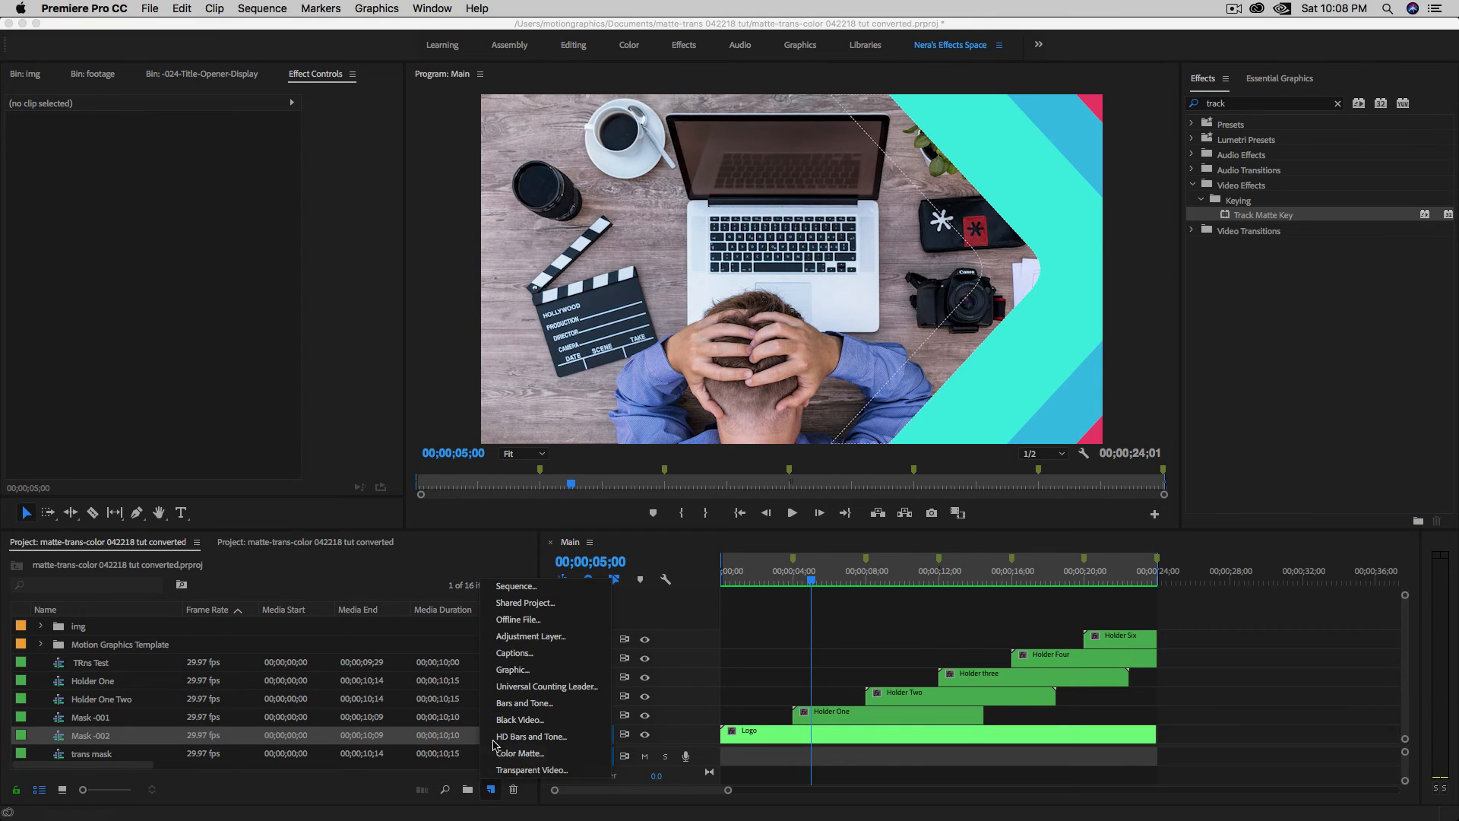
left_click(526, 588)
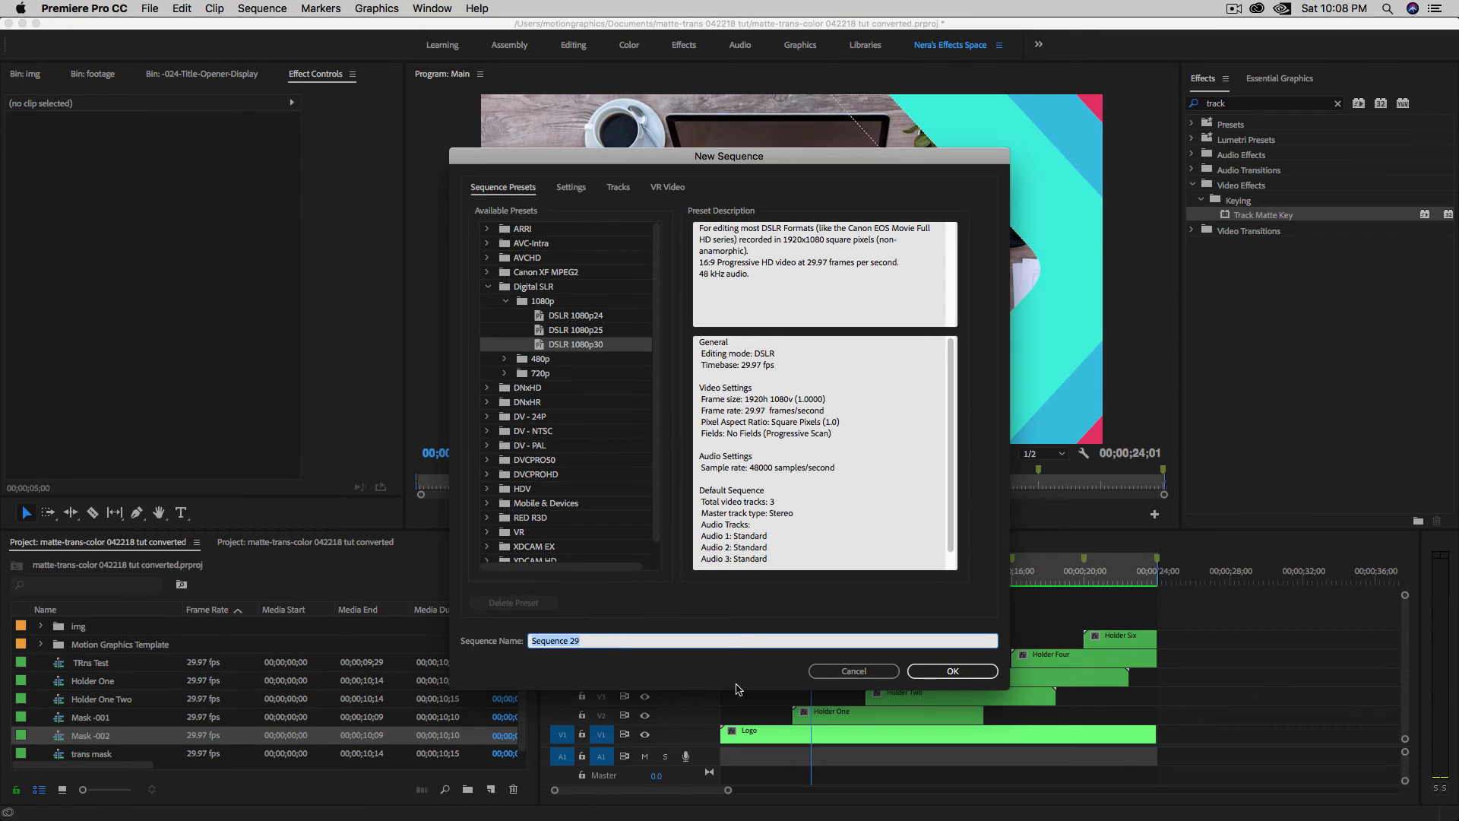
type("Main Two")
key("Return")
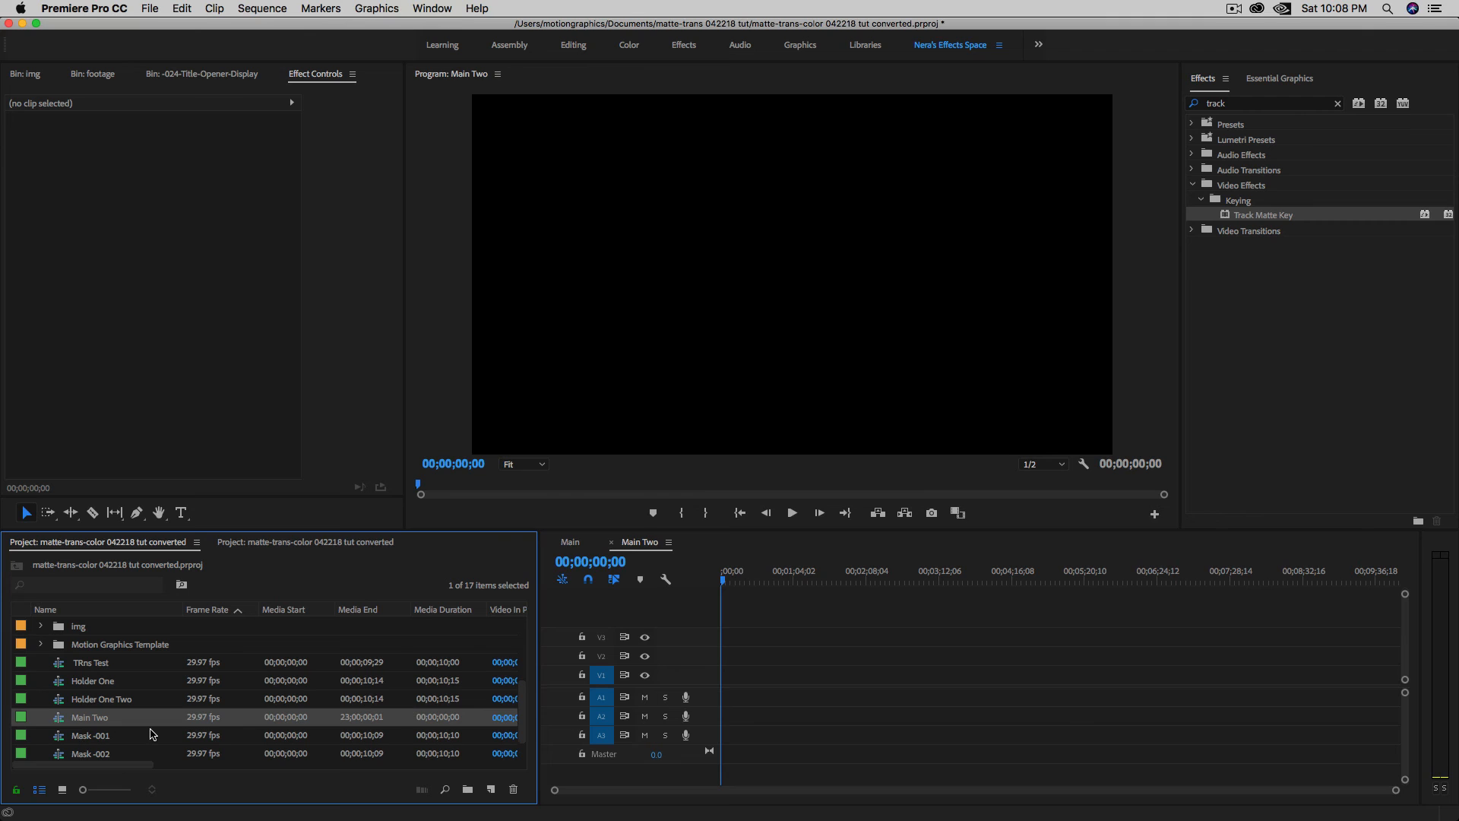
Add the Holder One sequence to V2 of Main Two and position it to start at 00;00;04;00.
left_click(100, 681)
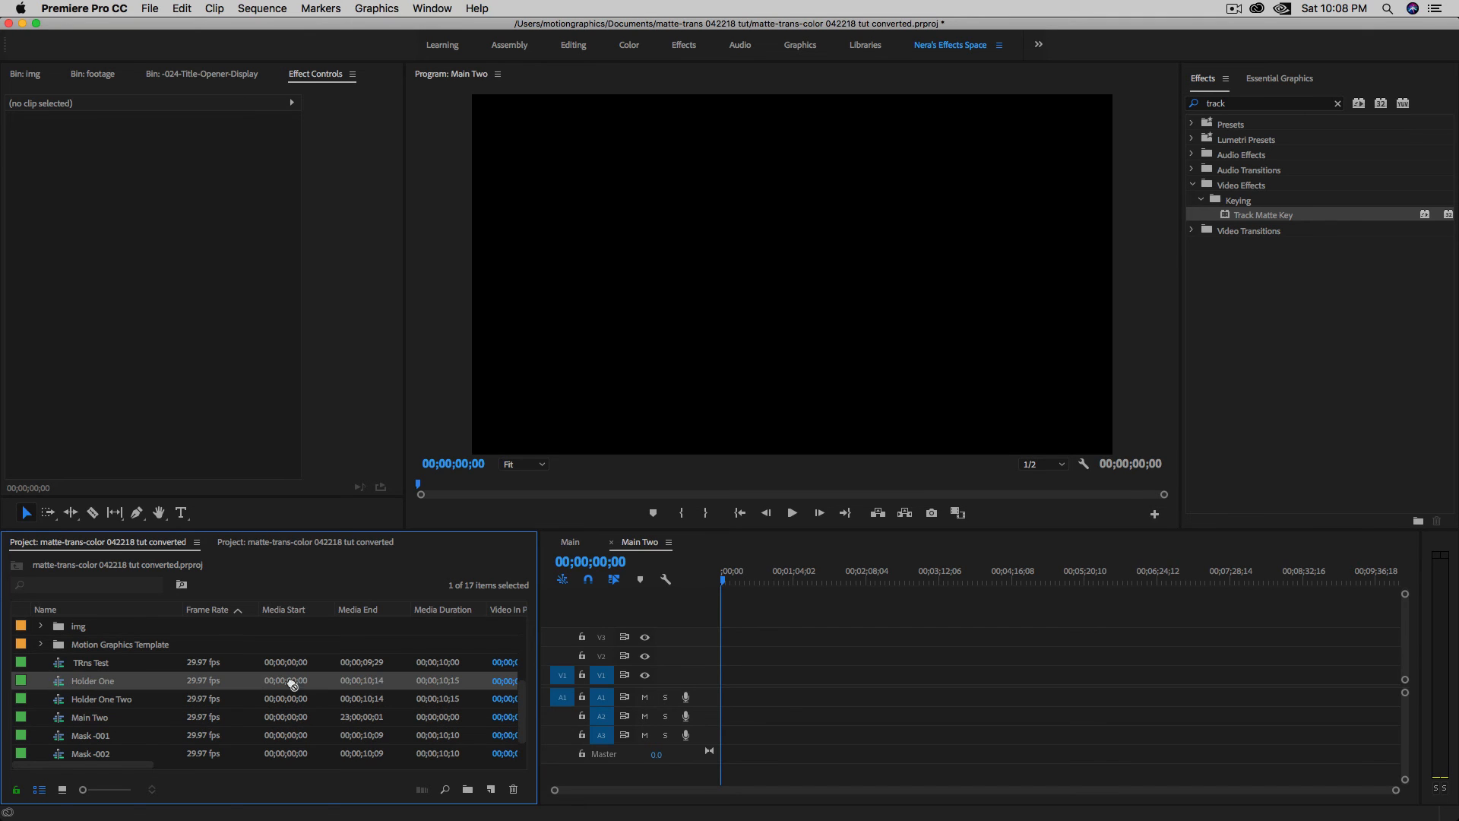
left_click_drag(292, 683, 707, 662)
left_click(599, 561)
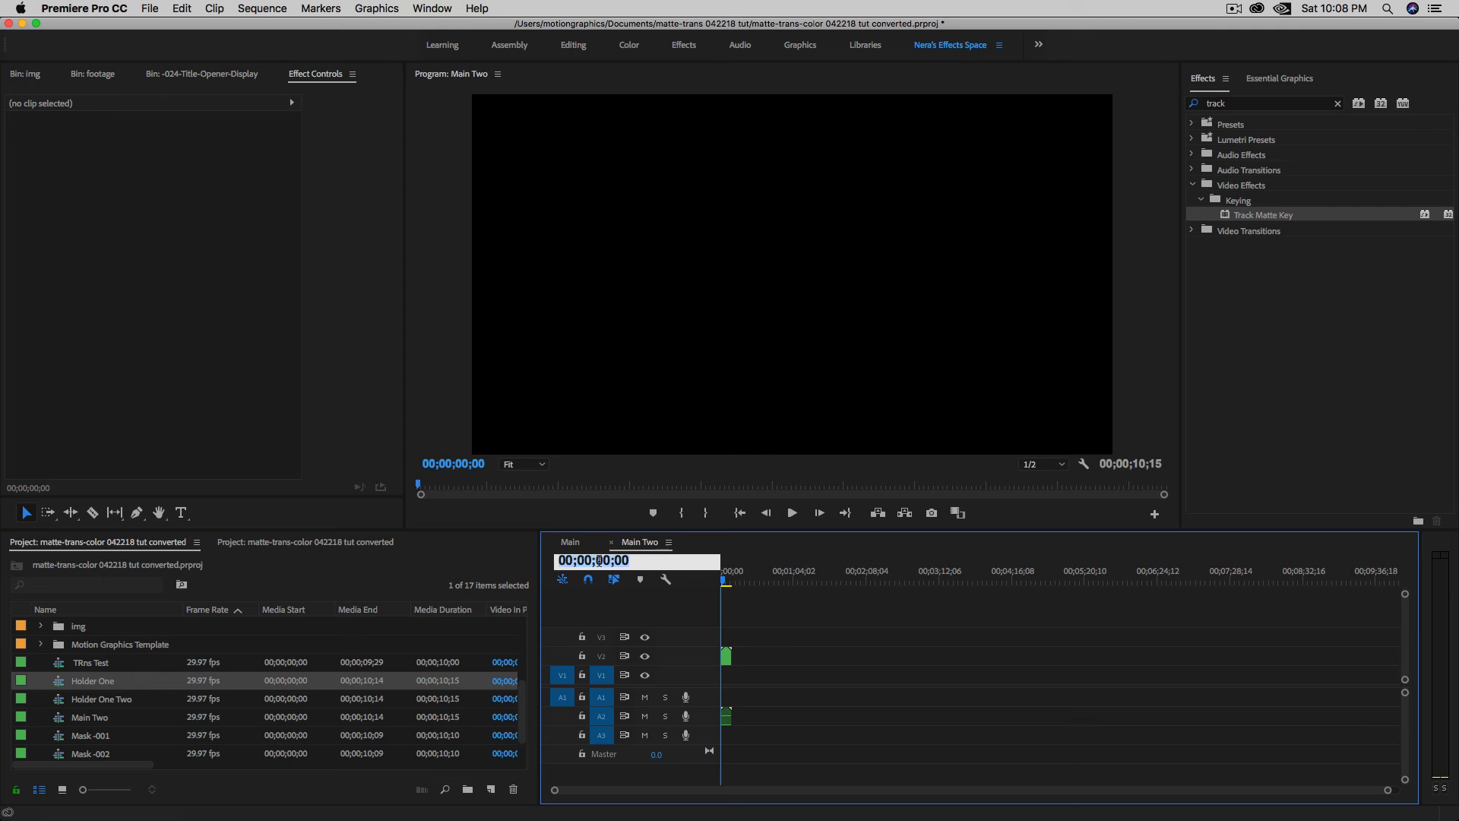
type("400")
key("Return")
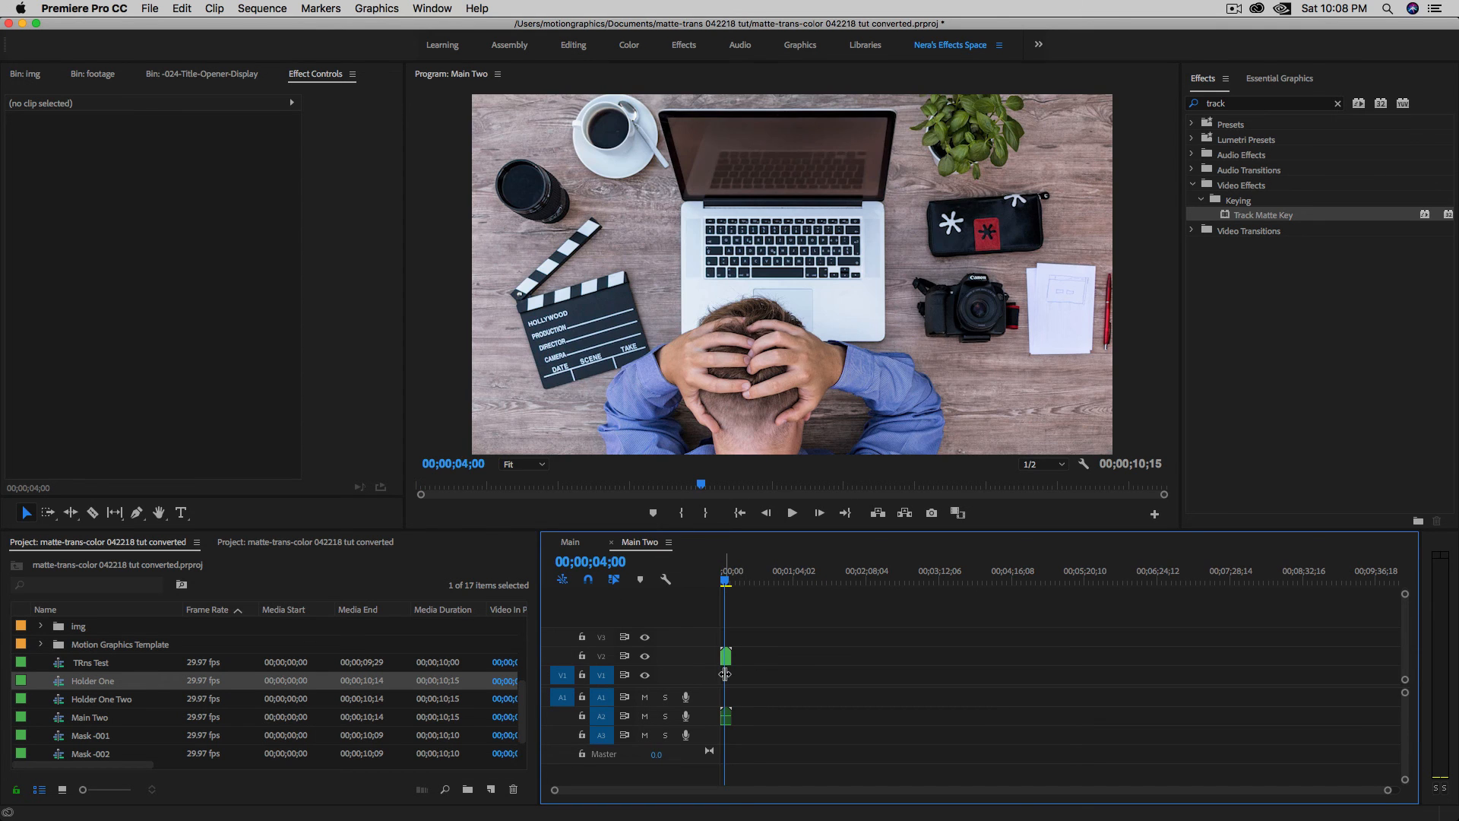
scroll(727, 673, "up", 5)
left_click_drag(851, 653, 988, 658)
Place the Holder One Two sequence on V3 of Main Two, starting at 00;00;08;00.
left_click(604, 563)
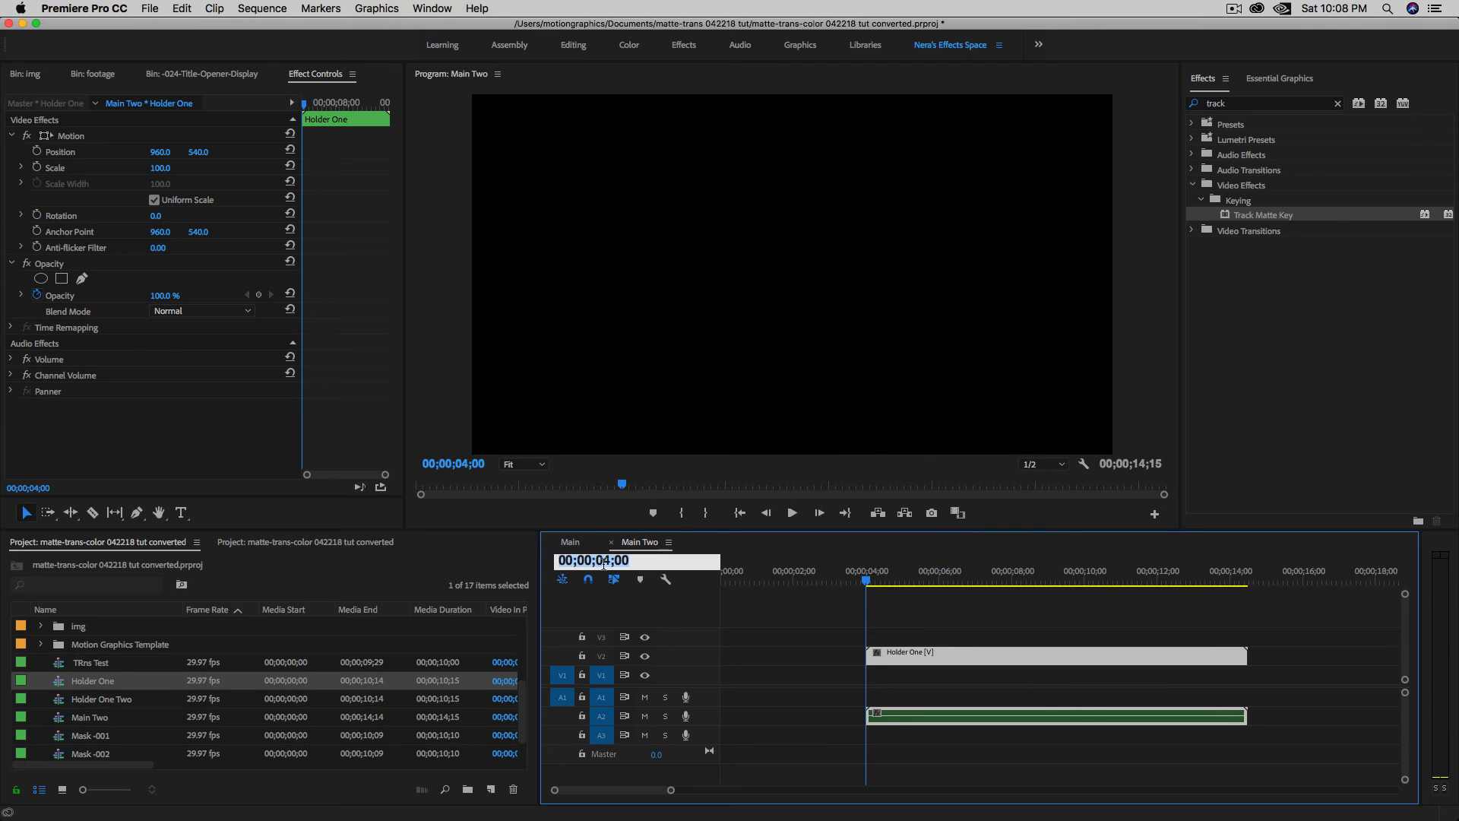
type("8")
key("Return")
left_click(107, 708)
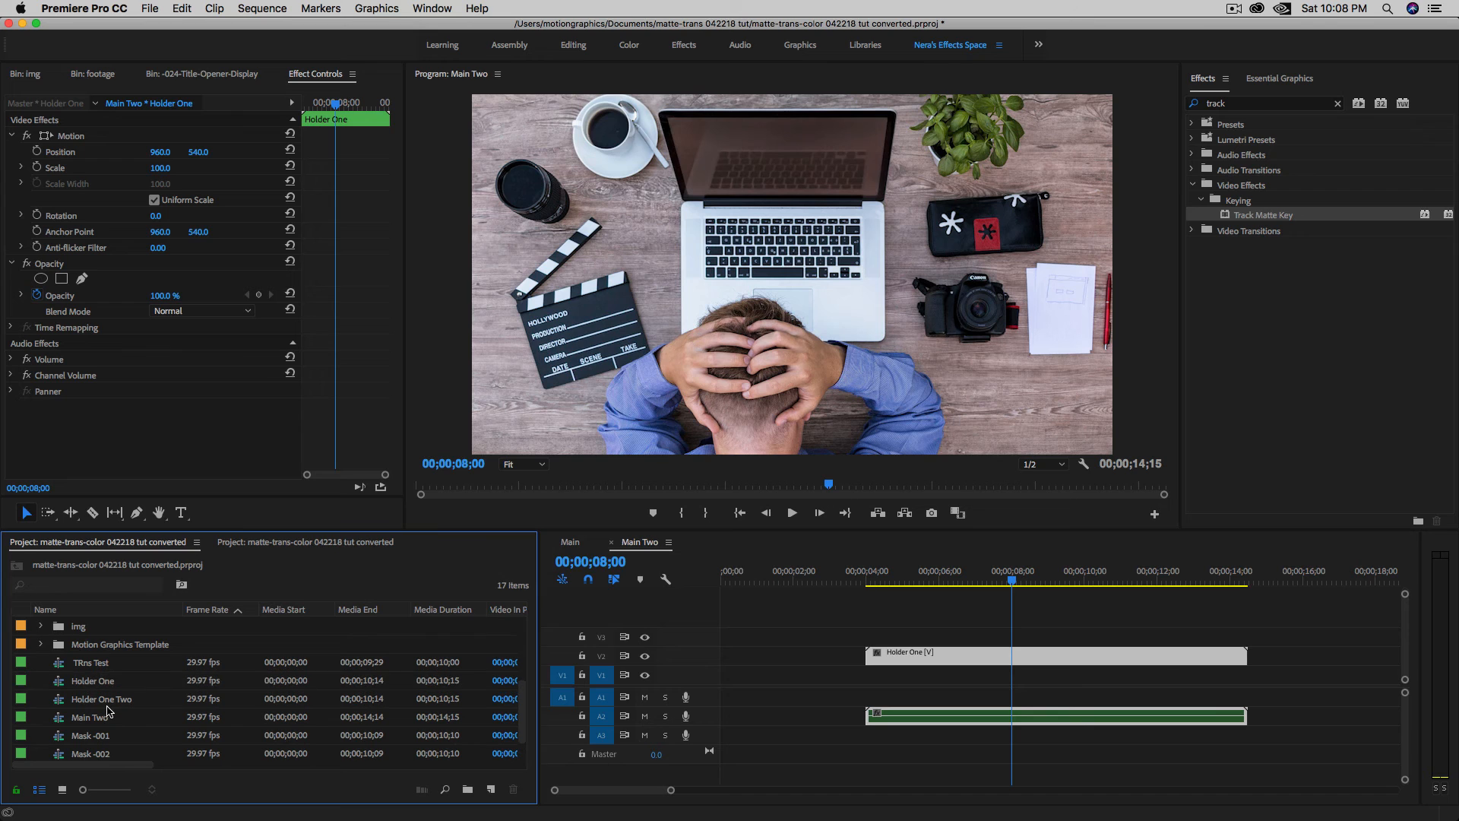
left_click_drag(95, 700, 1020, 634)
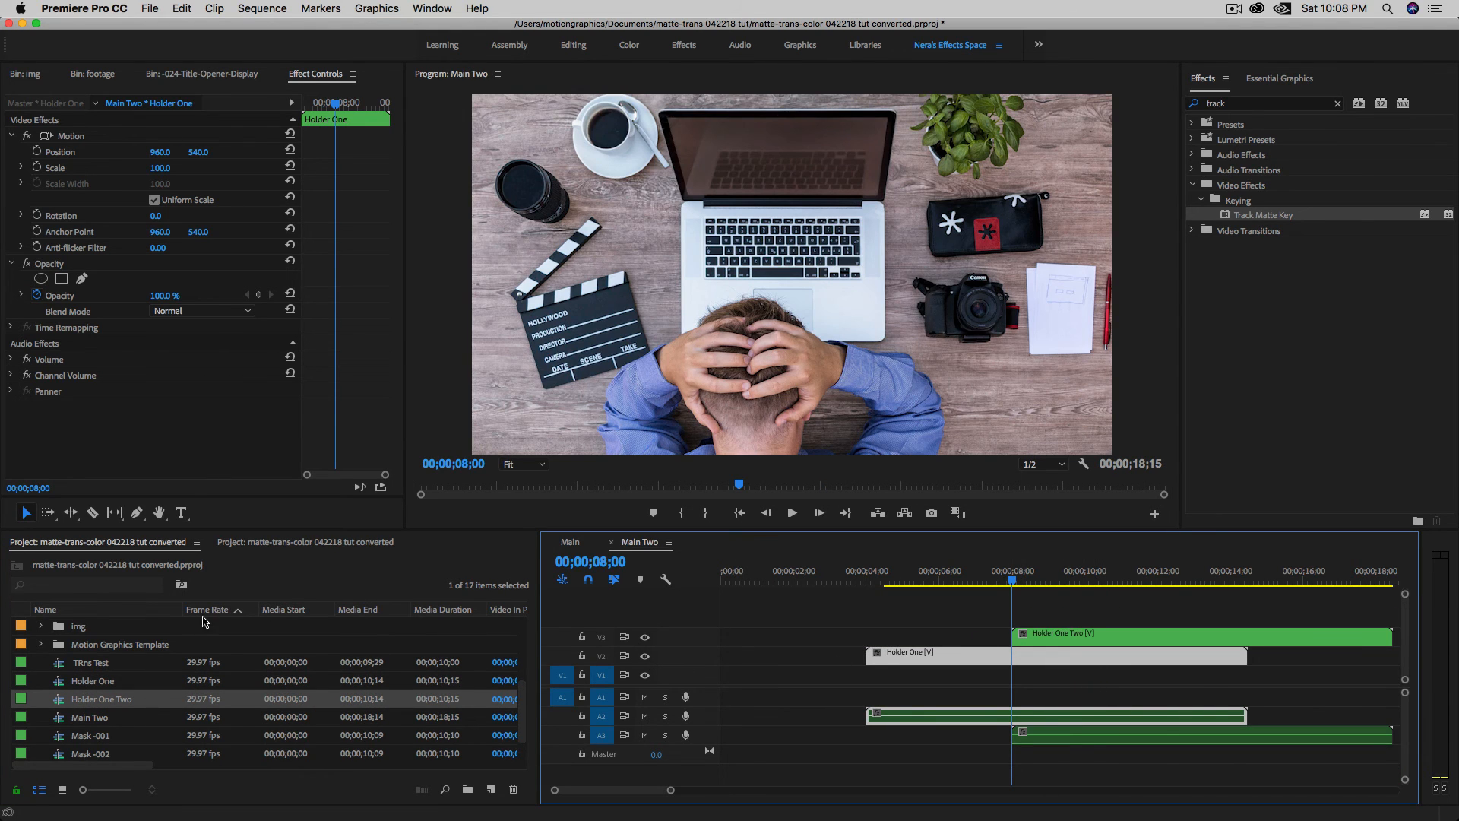
Place the Holder Four sequence from the Do Not Touch bin on a new V4 track, starting at 00;00;12;00.
scroll(204, 621, "up", 3)
left_click(41, 628)
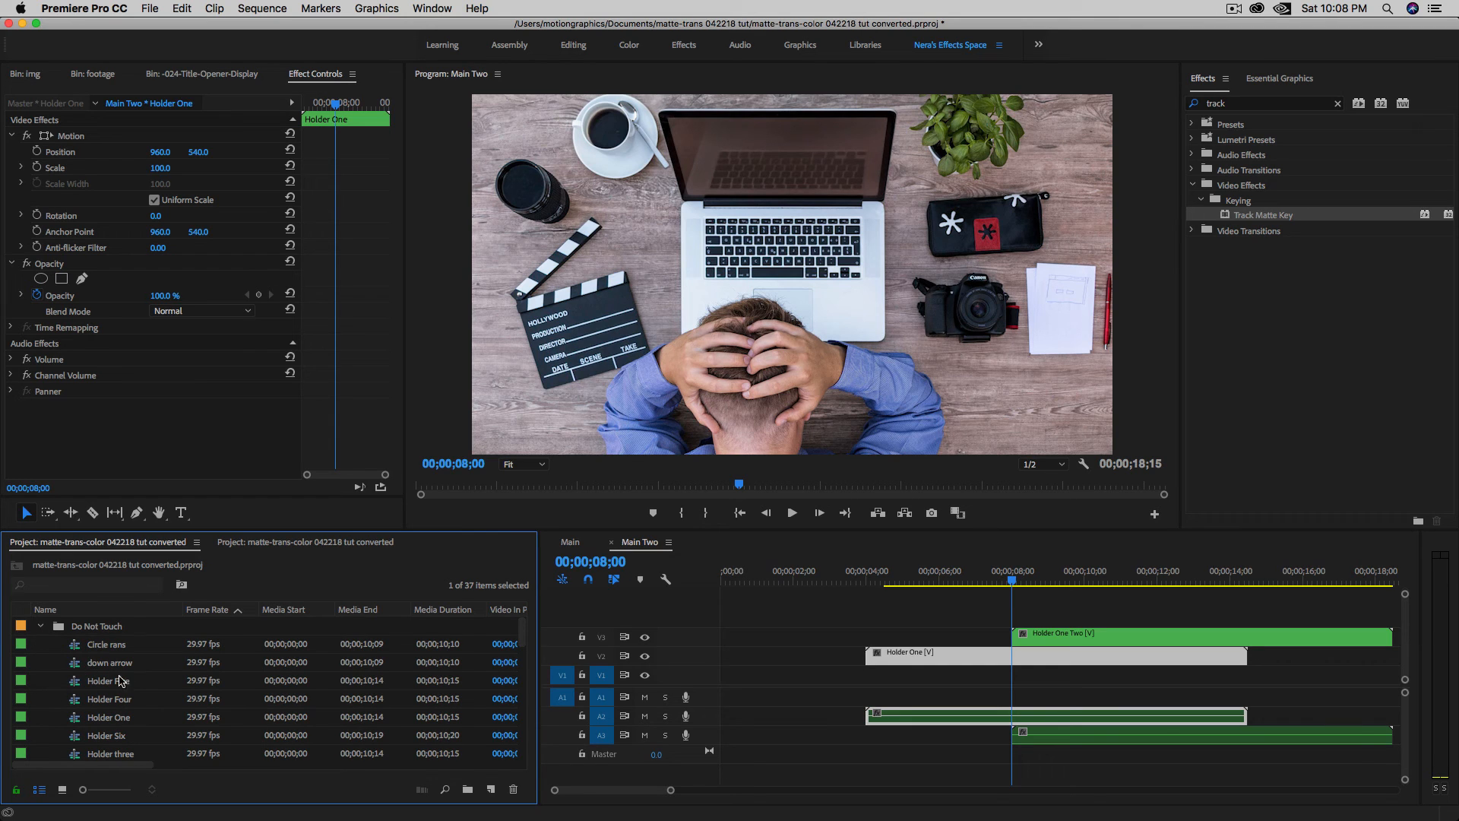
left_click(596, 563)
type("12;00")
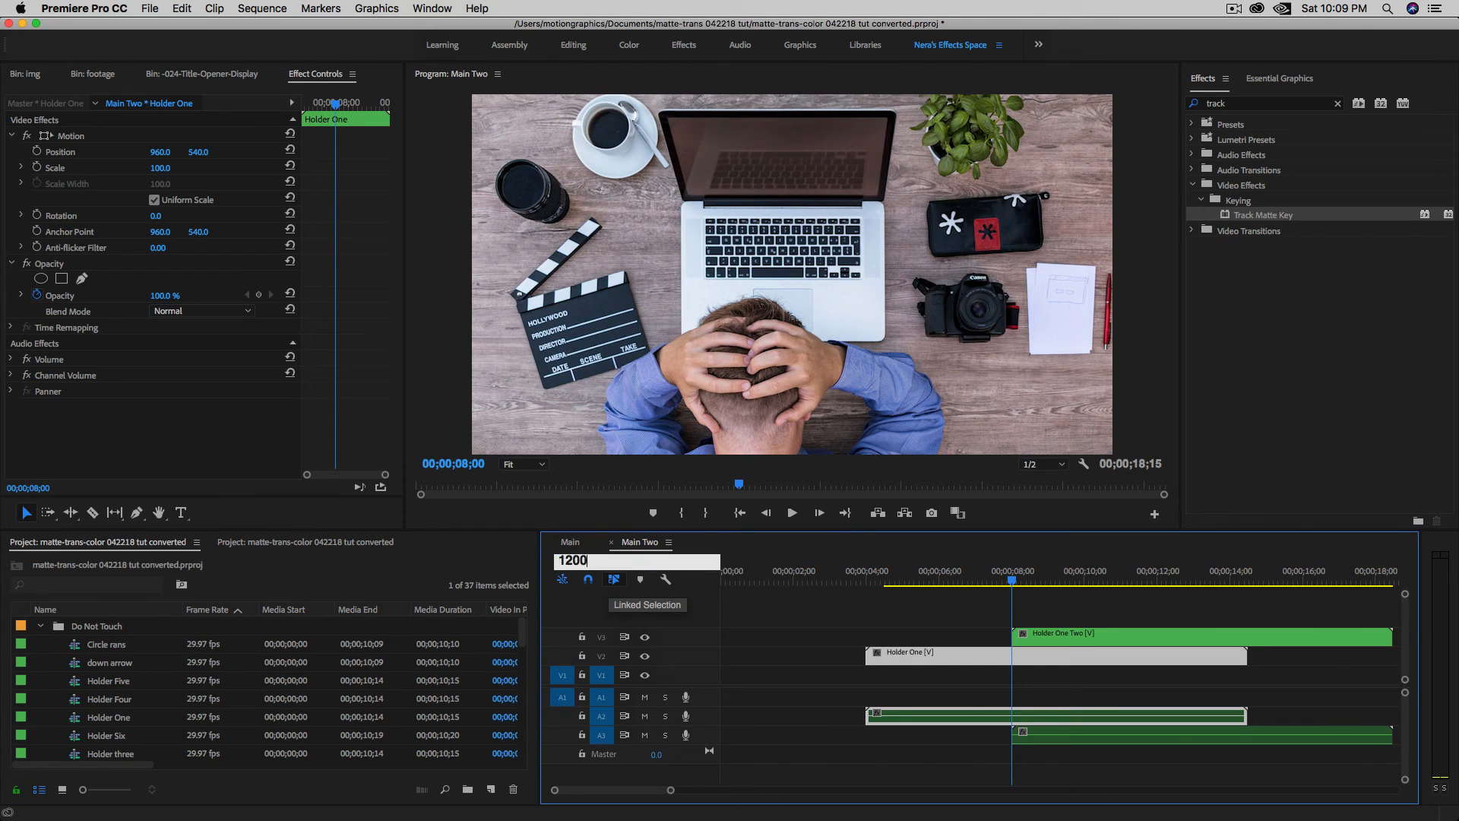
key("Return")
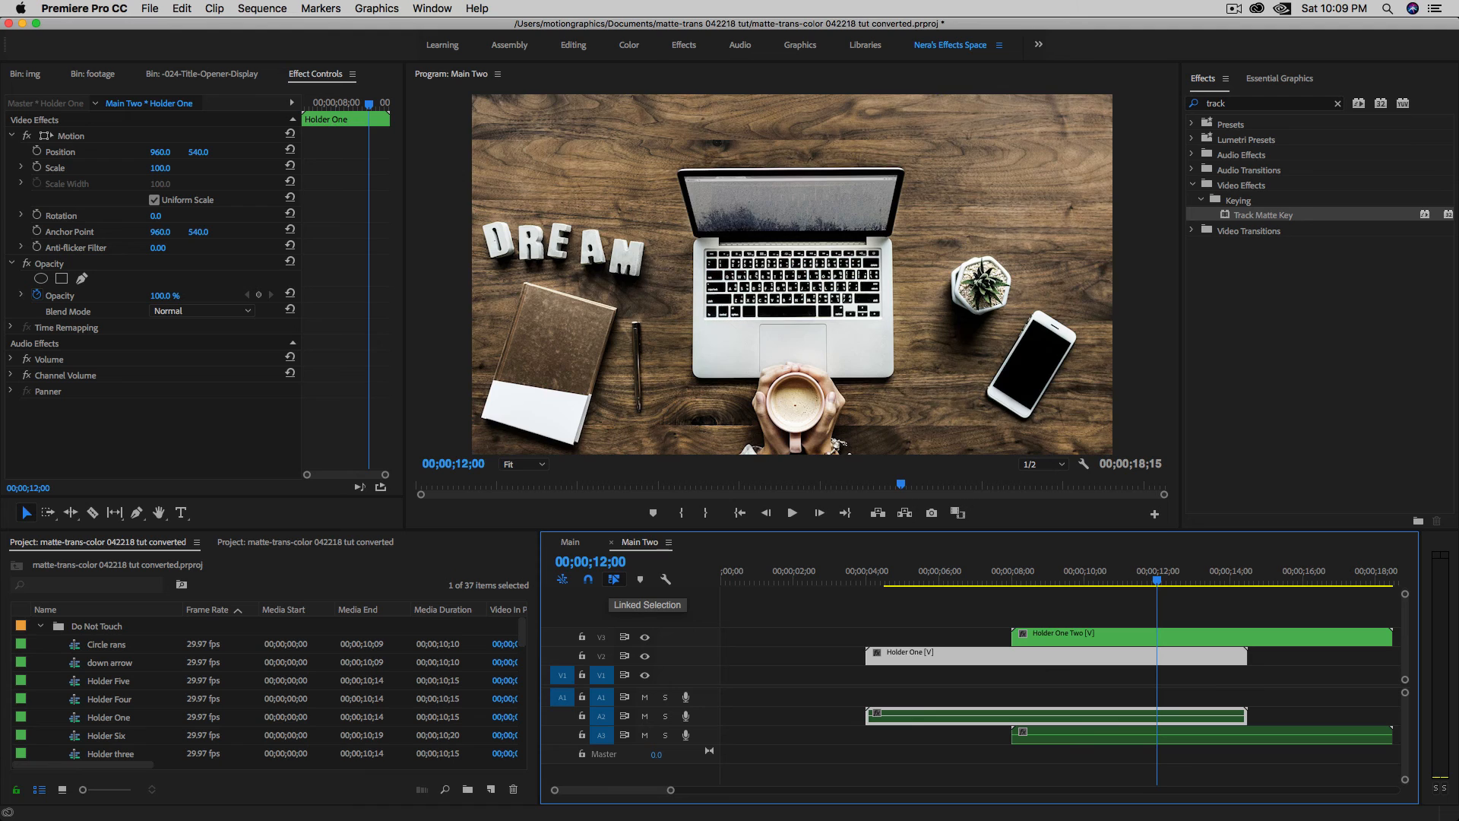
left_click(125, 686)
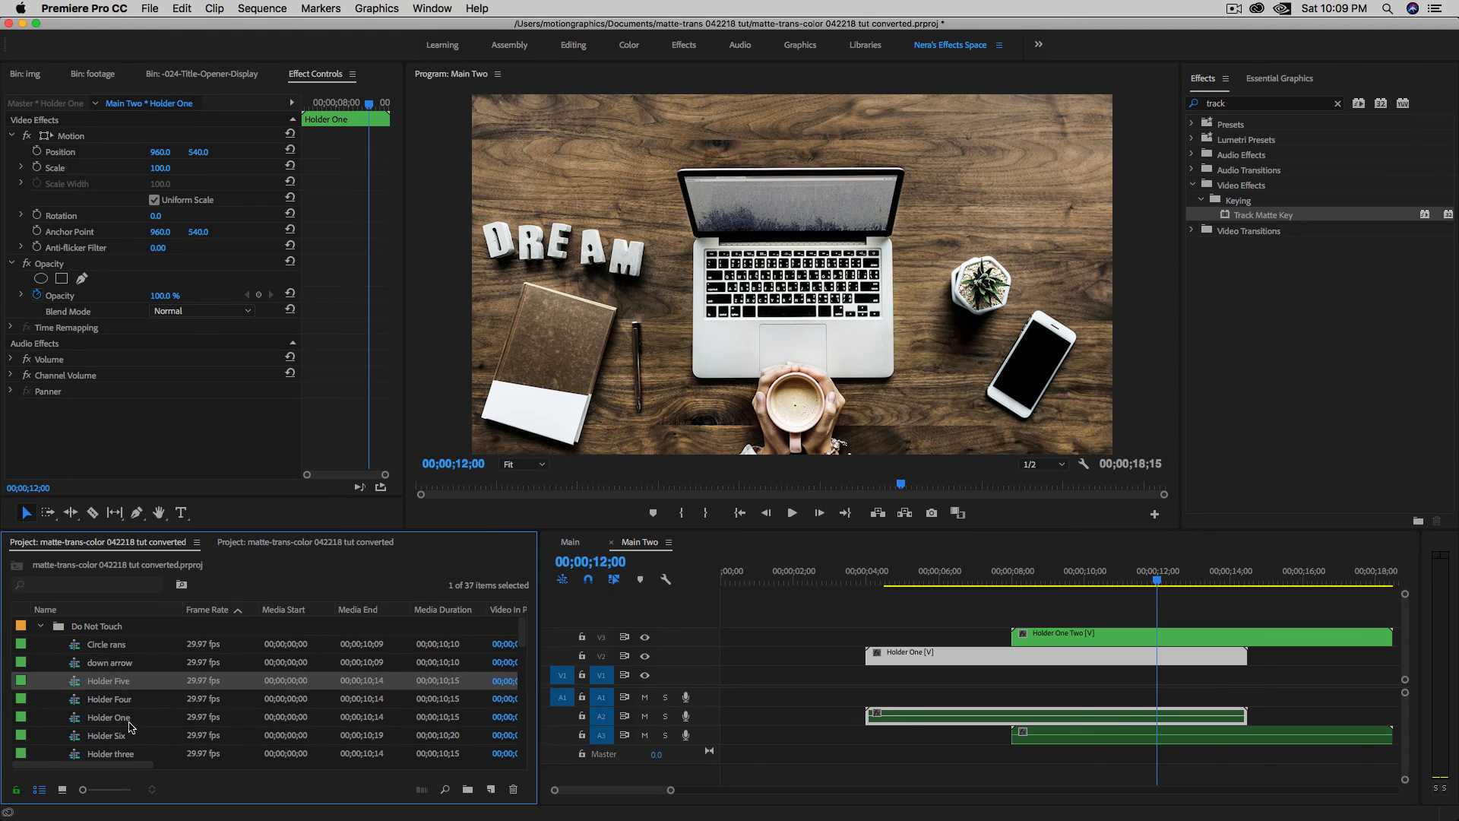
left_click(115, 702)
left_click_drag(114, 707, 1170, 622)
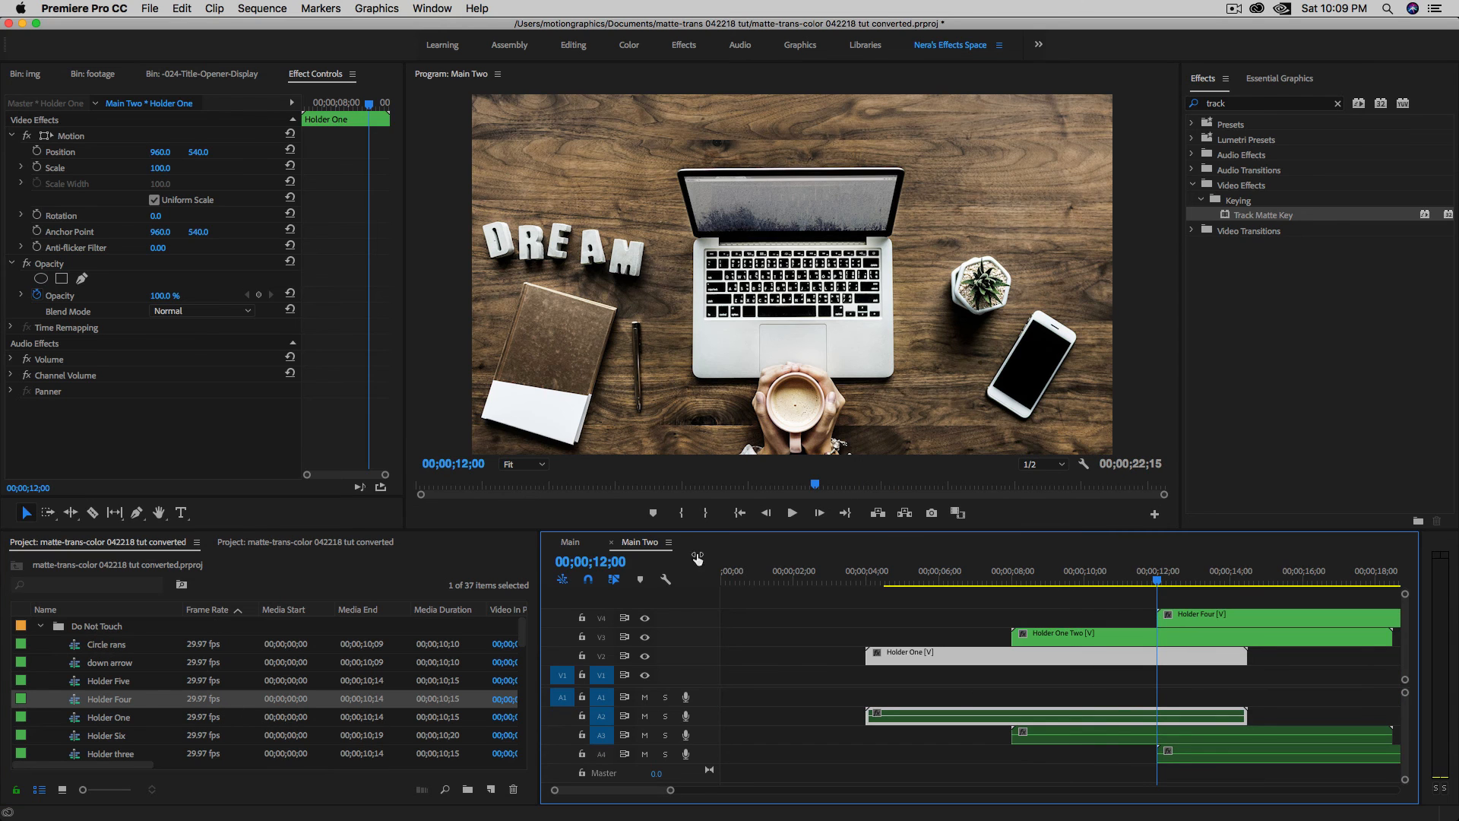
Place the Holder Six sequence on a new V5 track of Main Two, starting at 00;00;16;00.
left_click(588, 563)
type("1600")
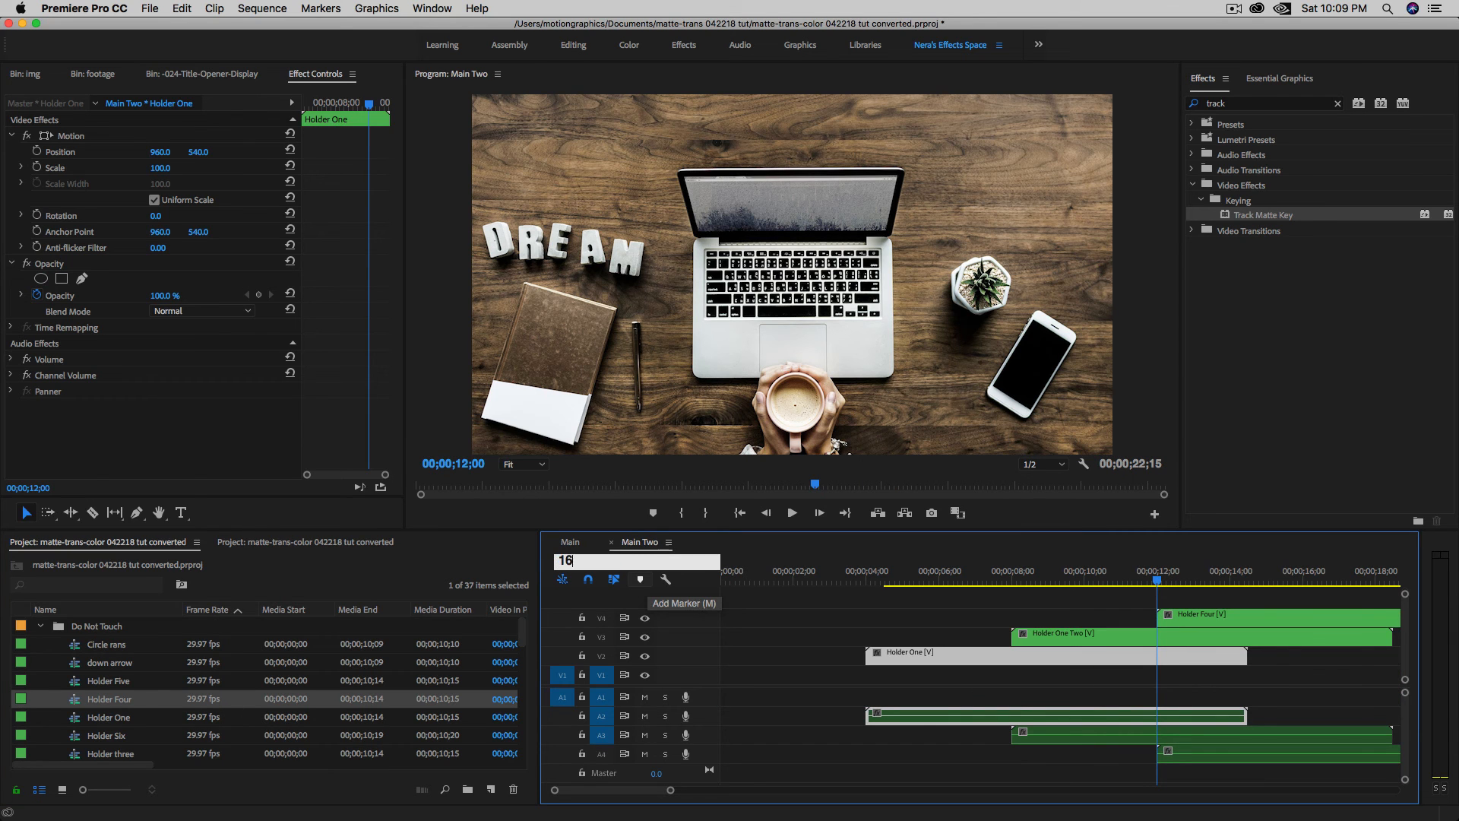
key("Return")
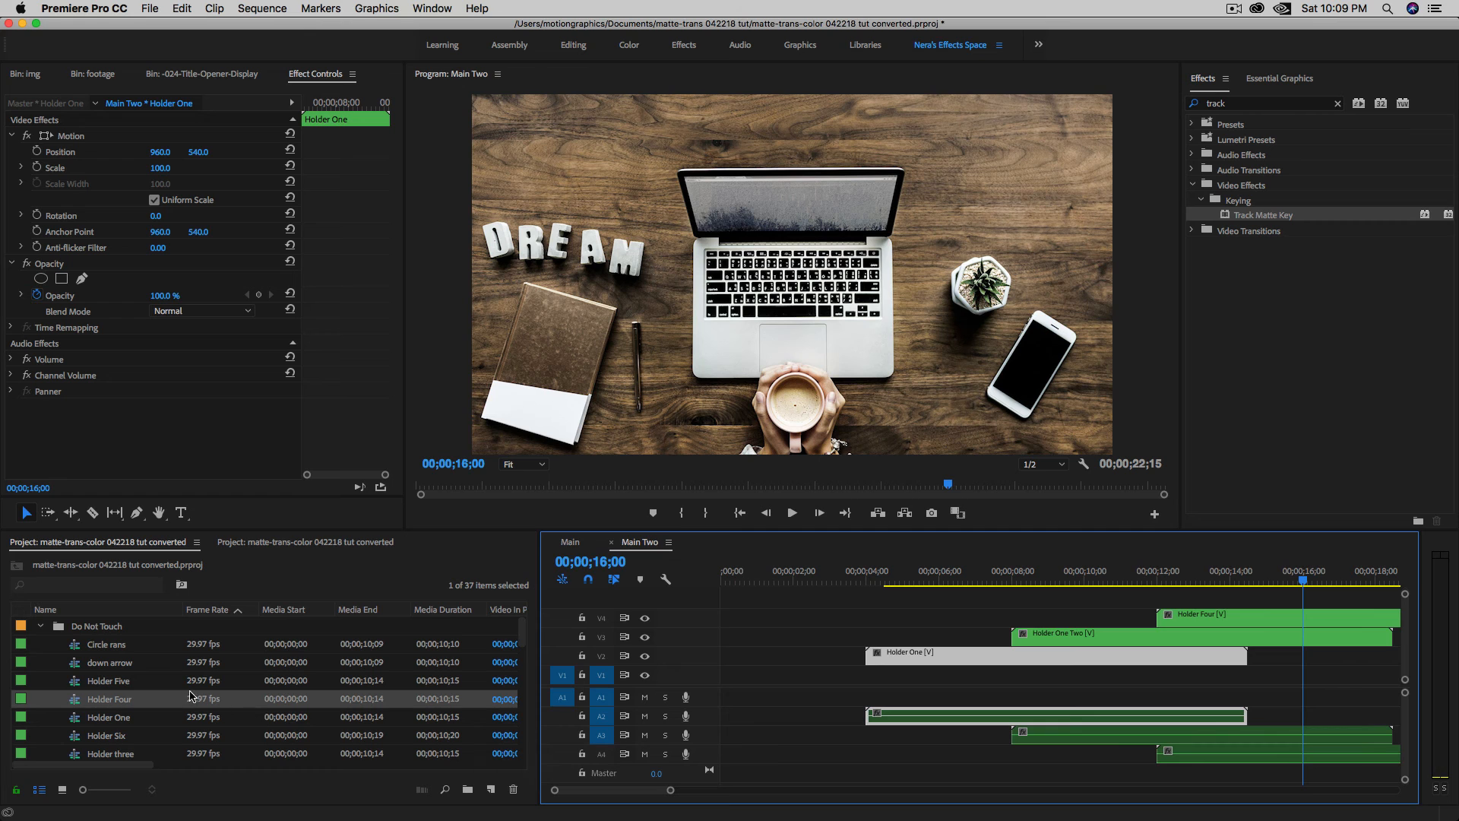
left_click(107, 735)
left_click_drag(619, 693, 1313, 601)
Scrub through Main Two to preview the transitions into Holder One Two, Holder Four and Holder Six.
left_click_drag(873, 583, 1042, 590)
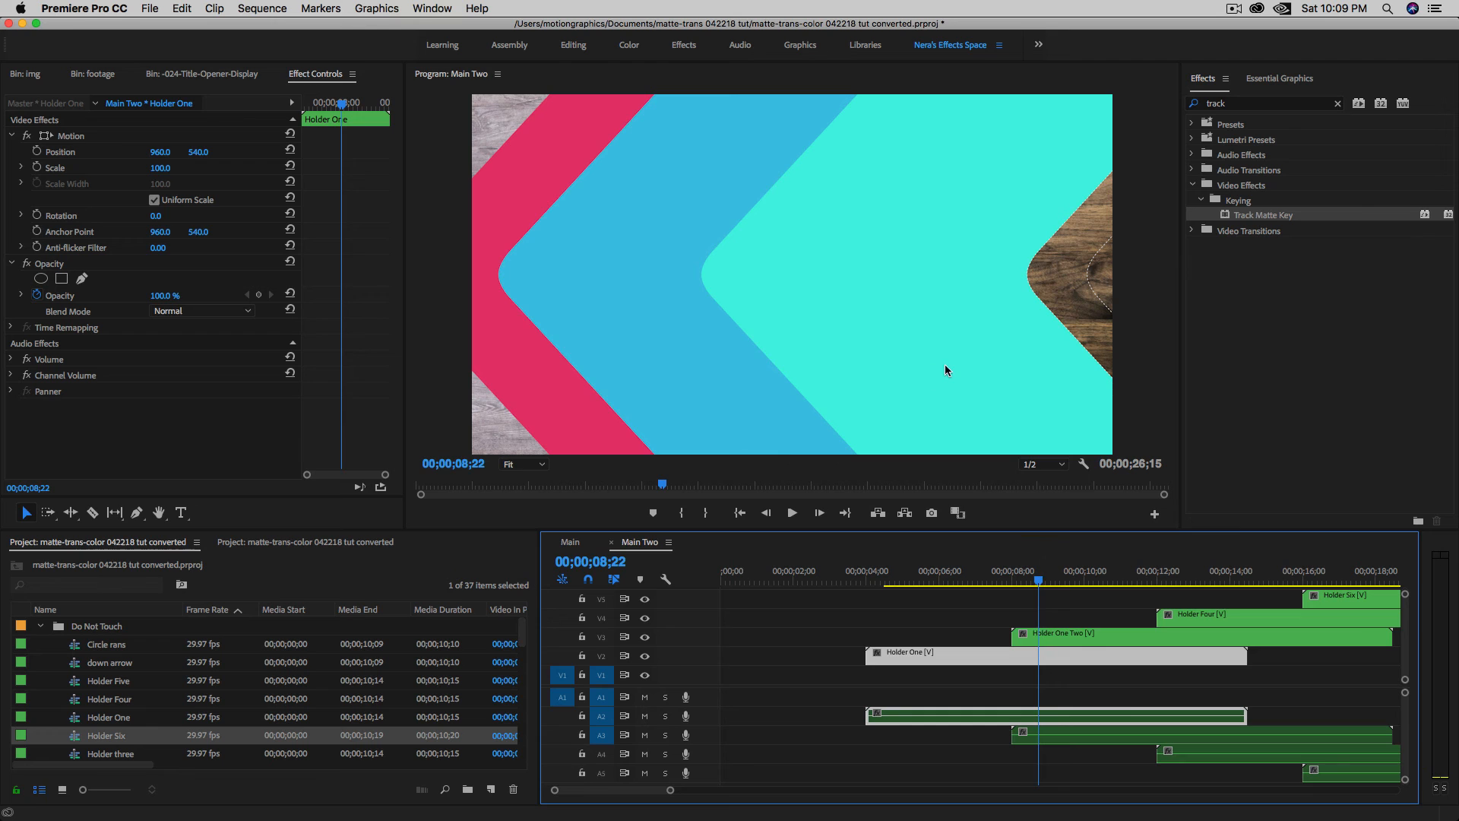
left_click_drag(1038, 580, 1181, 596)
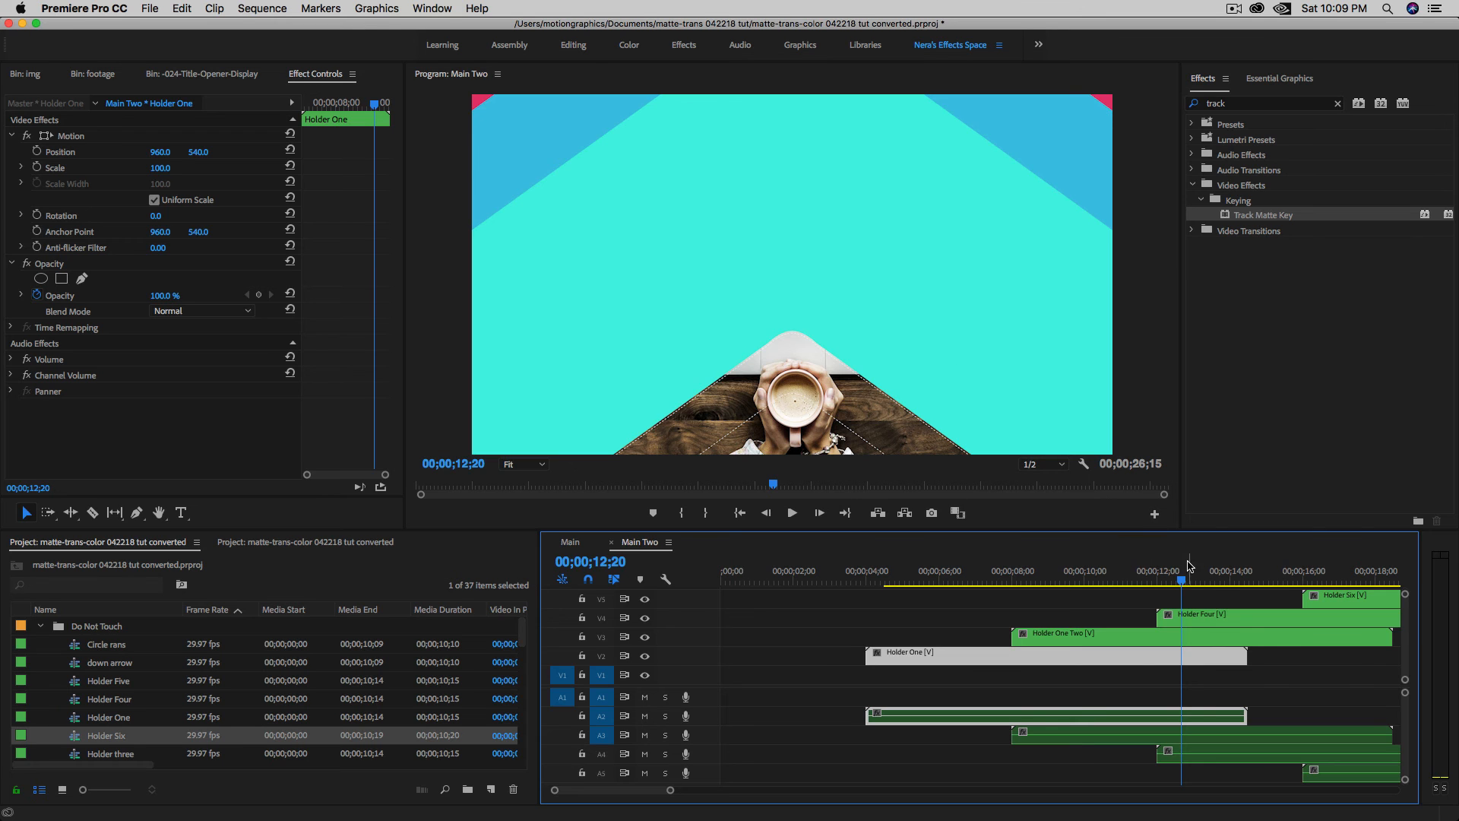
left_click_drag(1189, 582, 1328, 576)
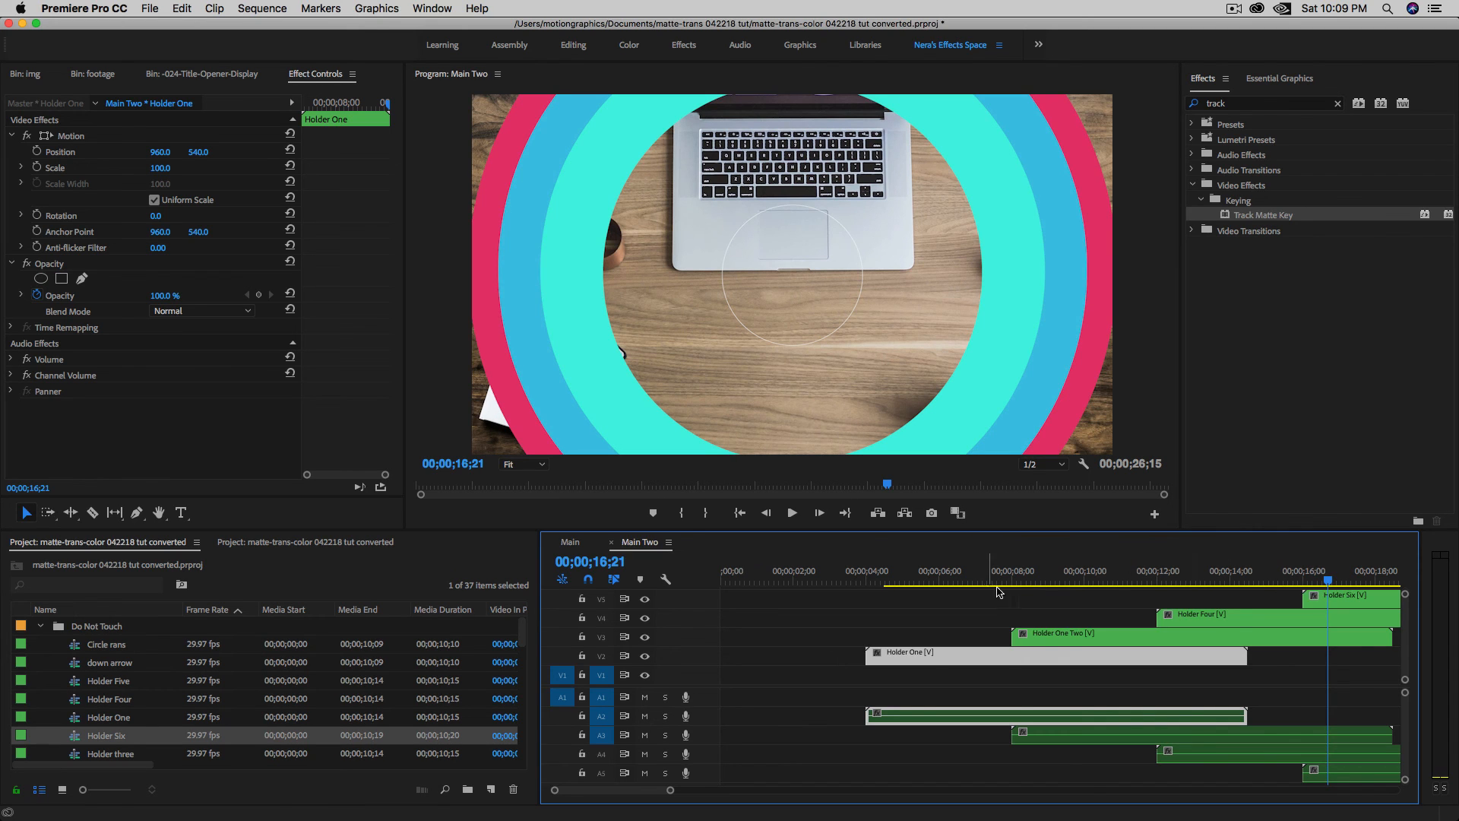
Inspect the clips inside Holder One Two, its nested Mask -002 sequence and Holder Six, previewing their animation.
double_click(1024, 640)
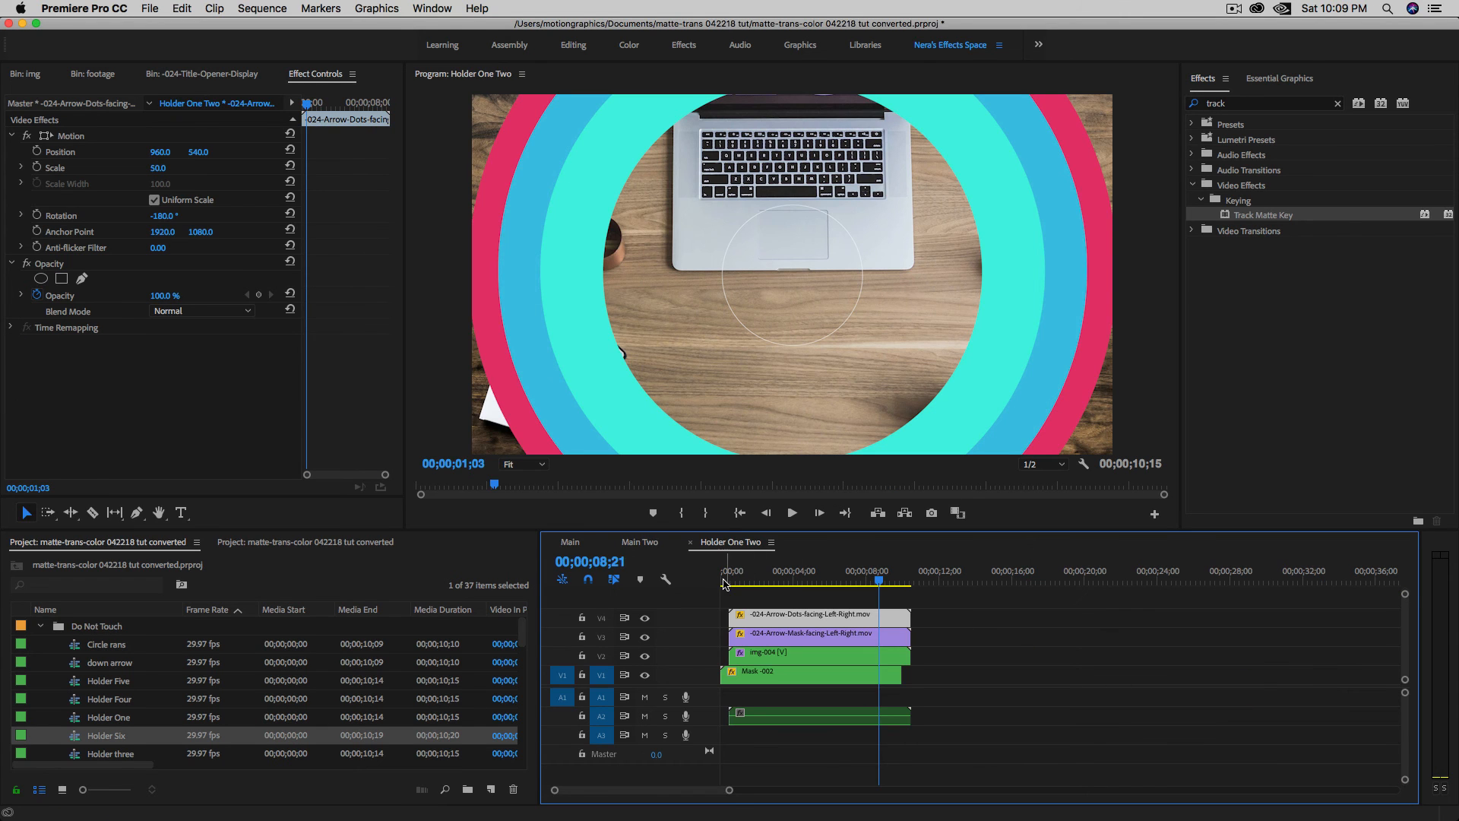
left_click(742, 582)
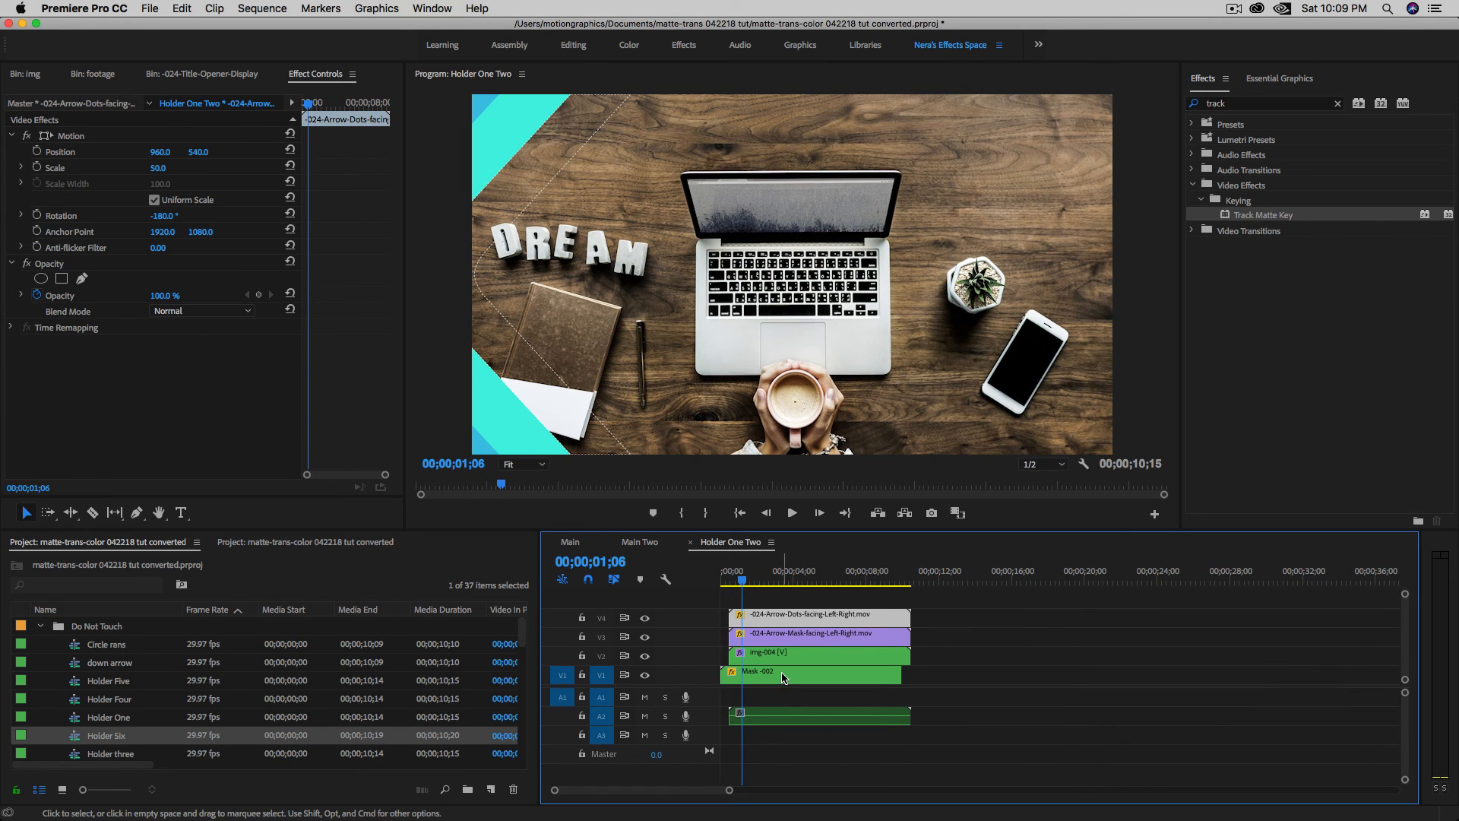
double_click(782, 678)
left_click(724, 593)
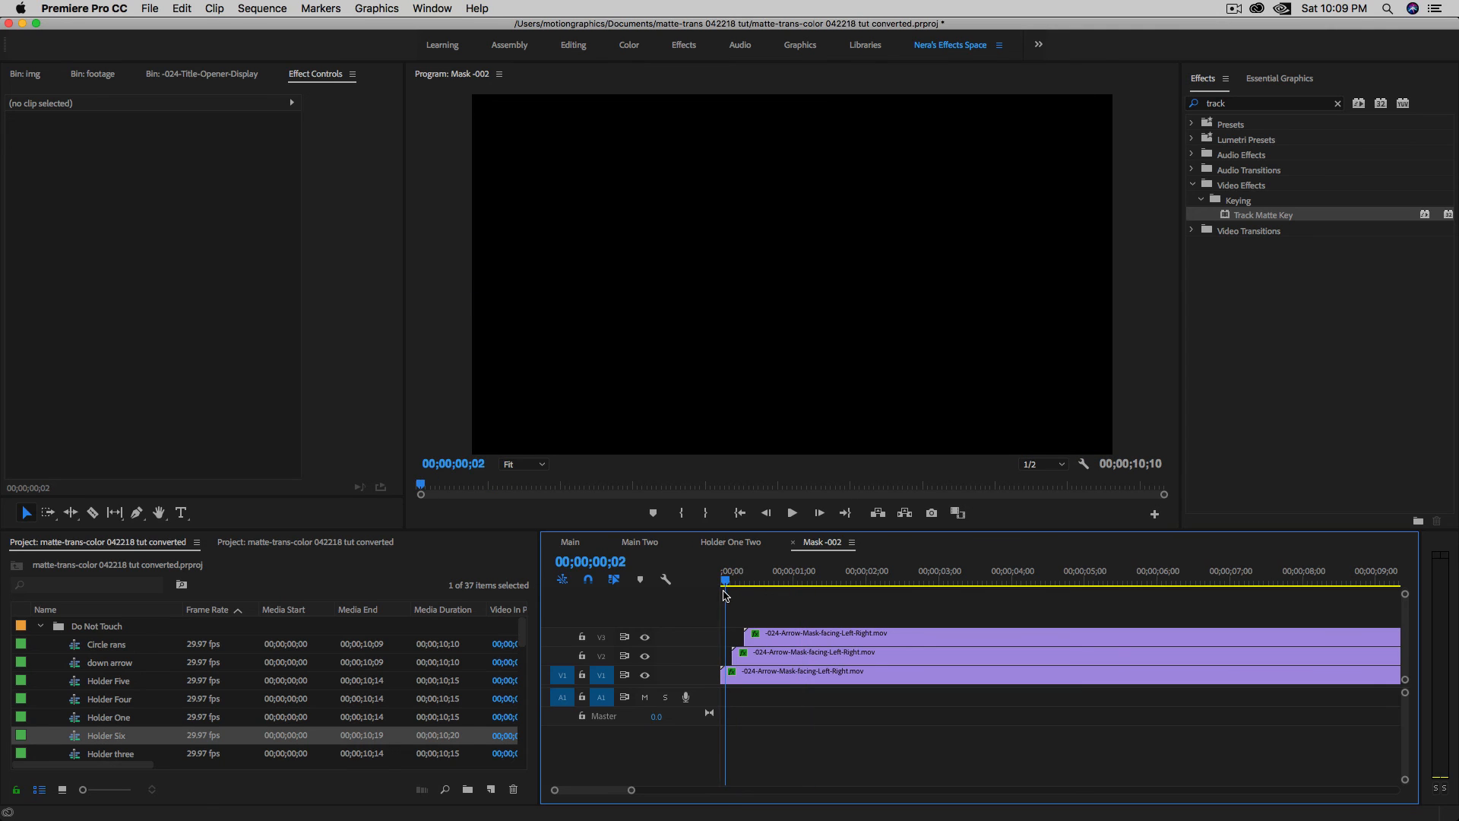
left_click_drag(725, 595, 788, 578)
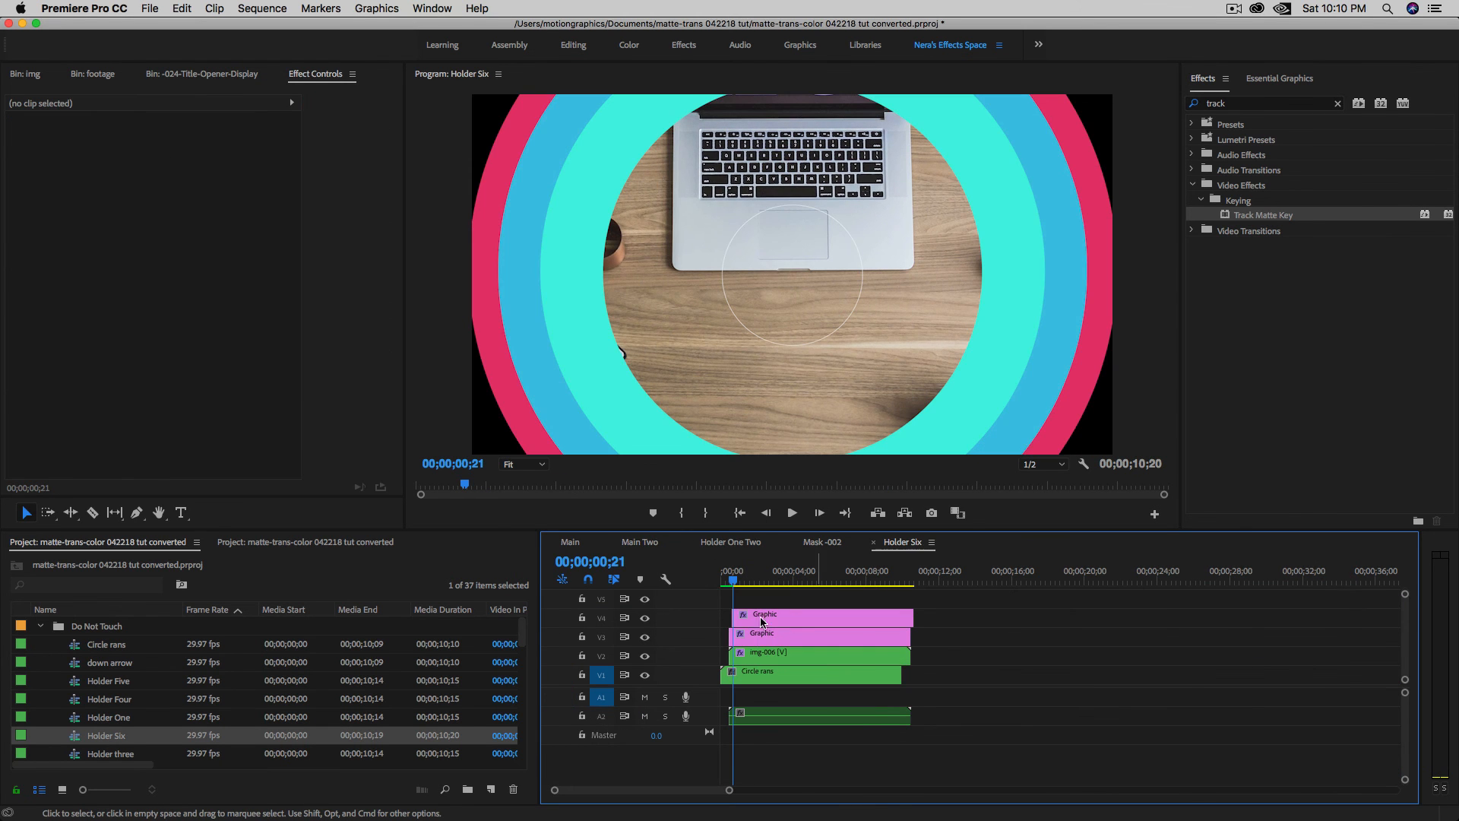
key("space")
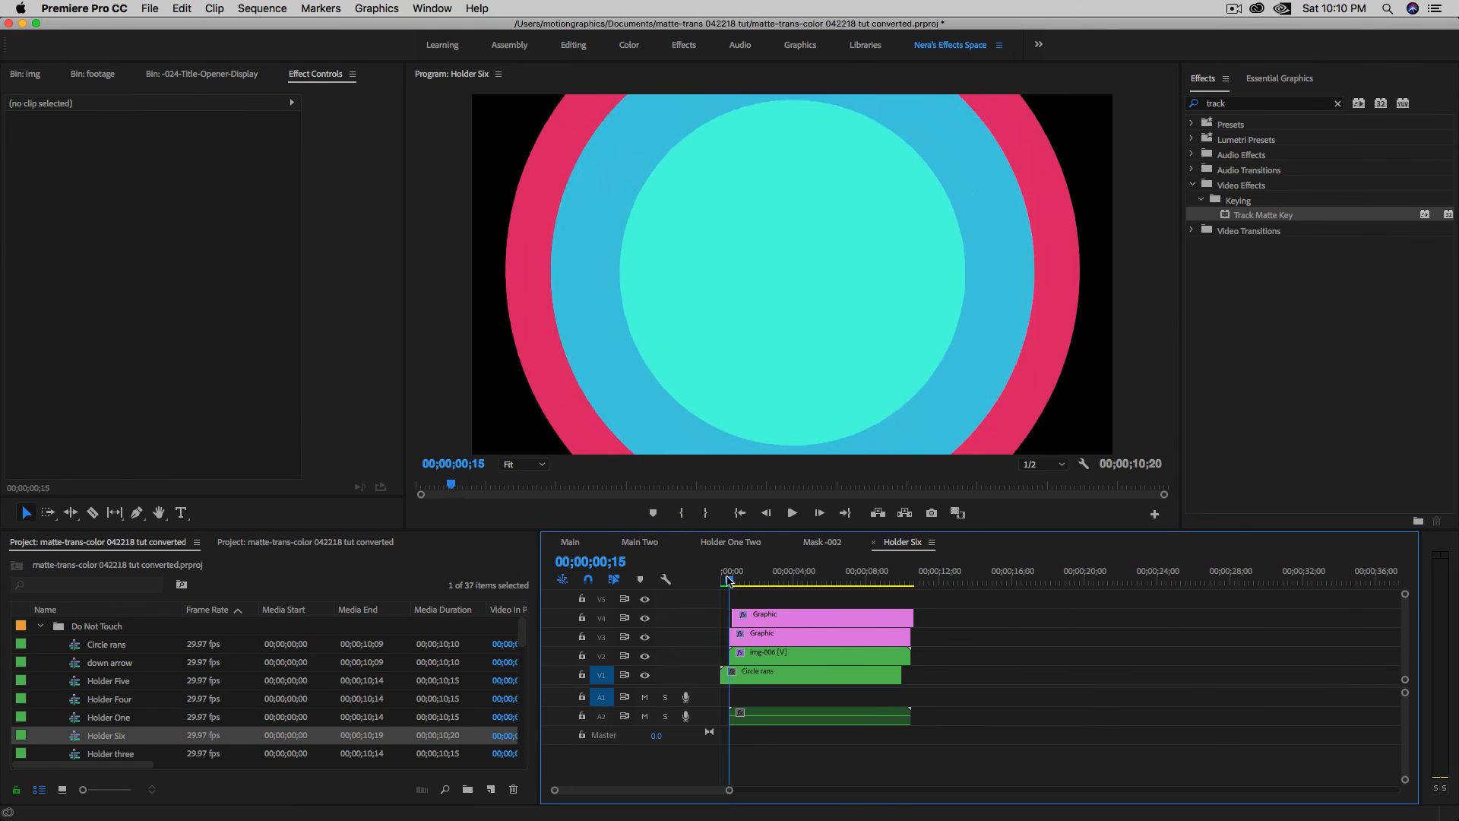
Place the img-003 sequence at the start of V1 in Main Two and preview the slideshow from there.
left_click(644, 544)
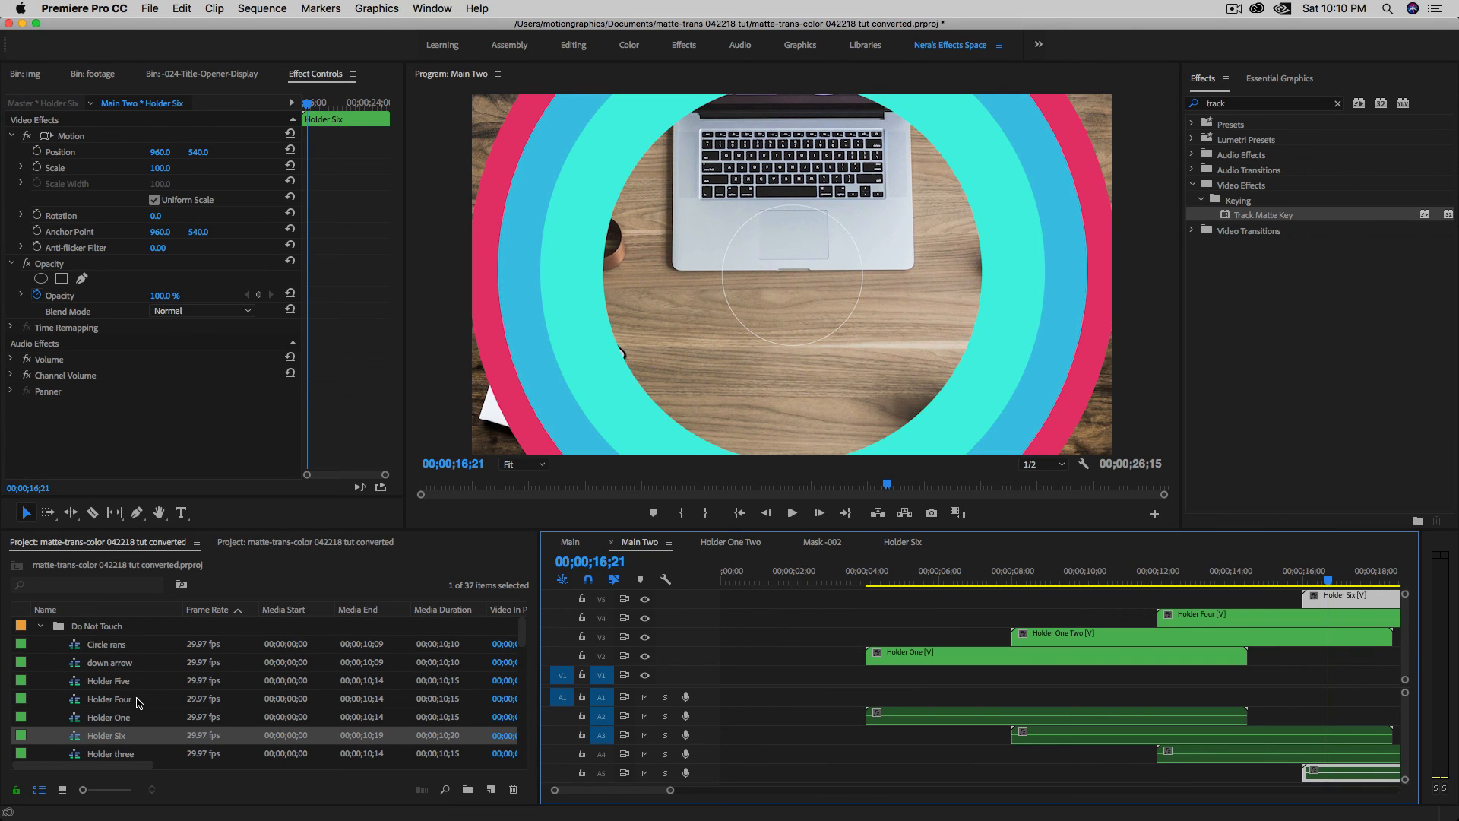
scroll(108, 688, "down", 5)
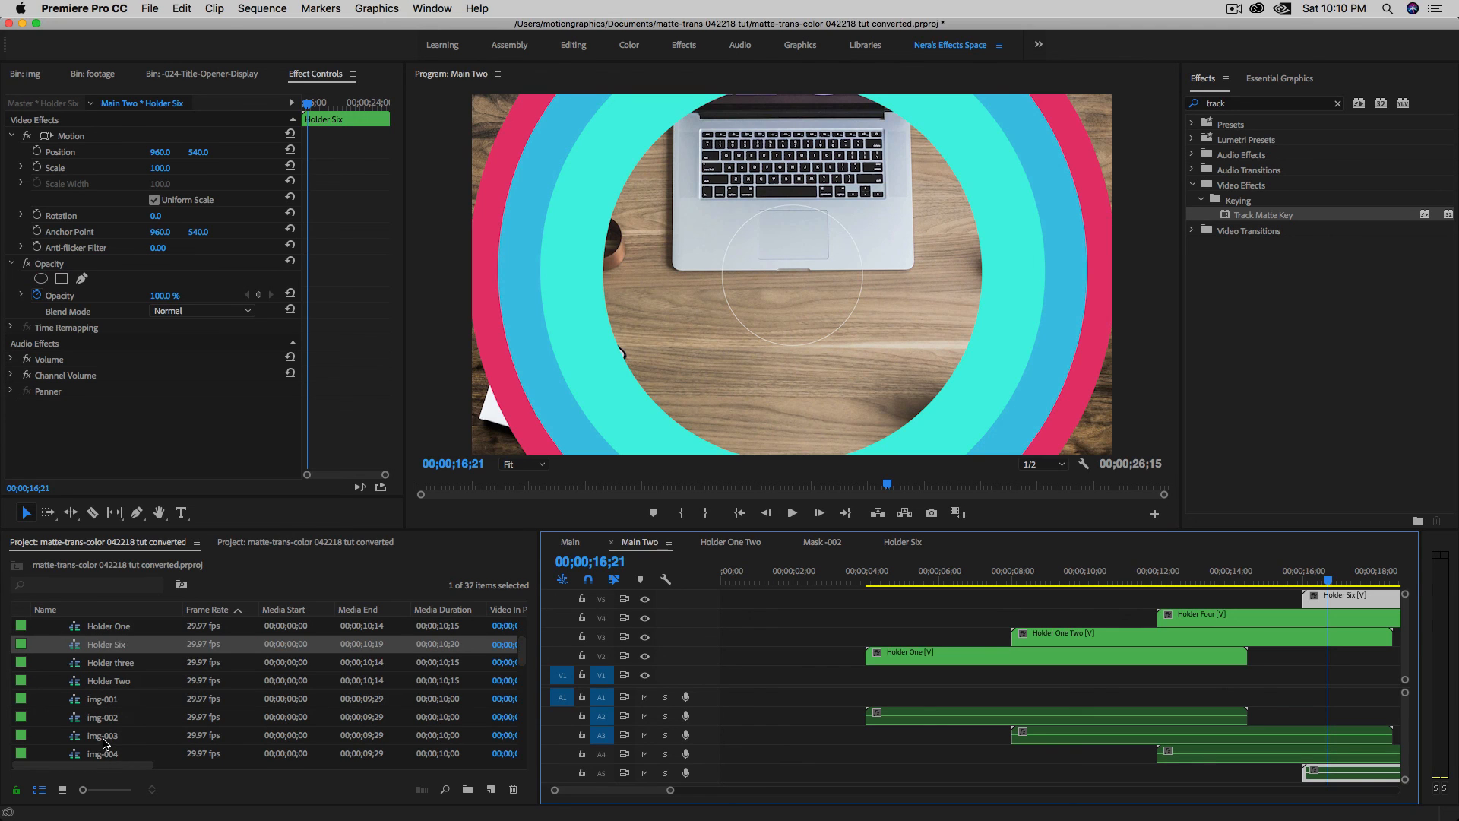
left_click_drag(103, 741, 726, 690)
left_click(736, 576)
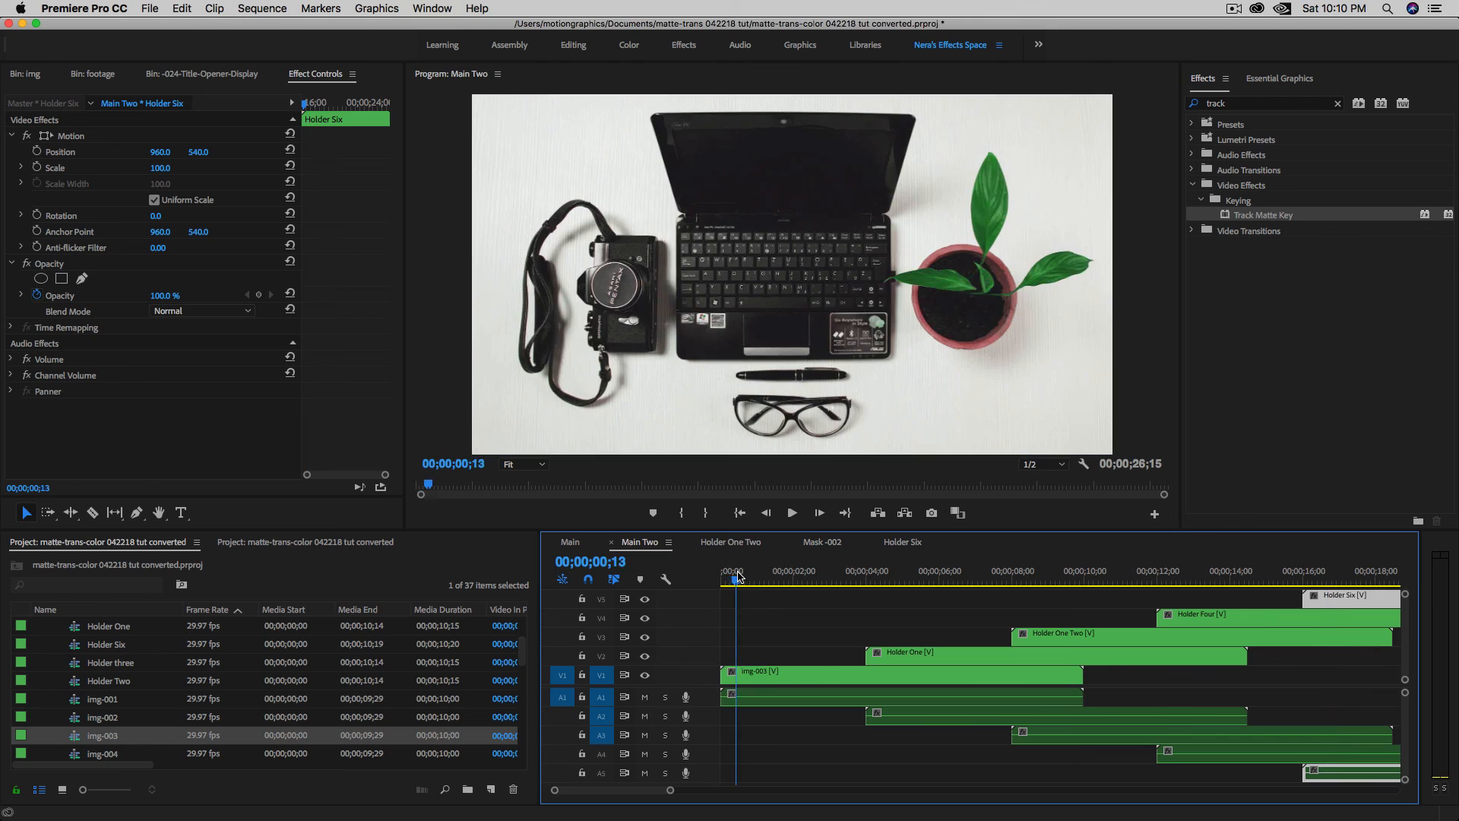
left_click_drag(738, 576, 1095, 598)
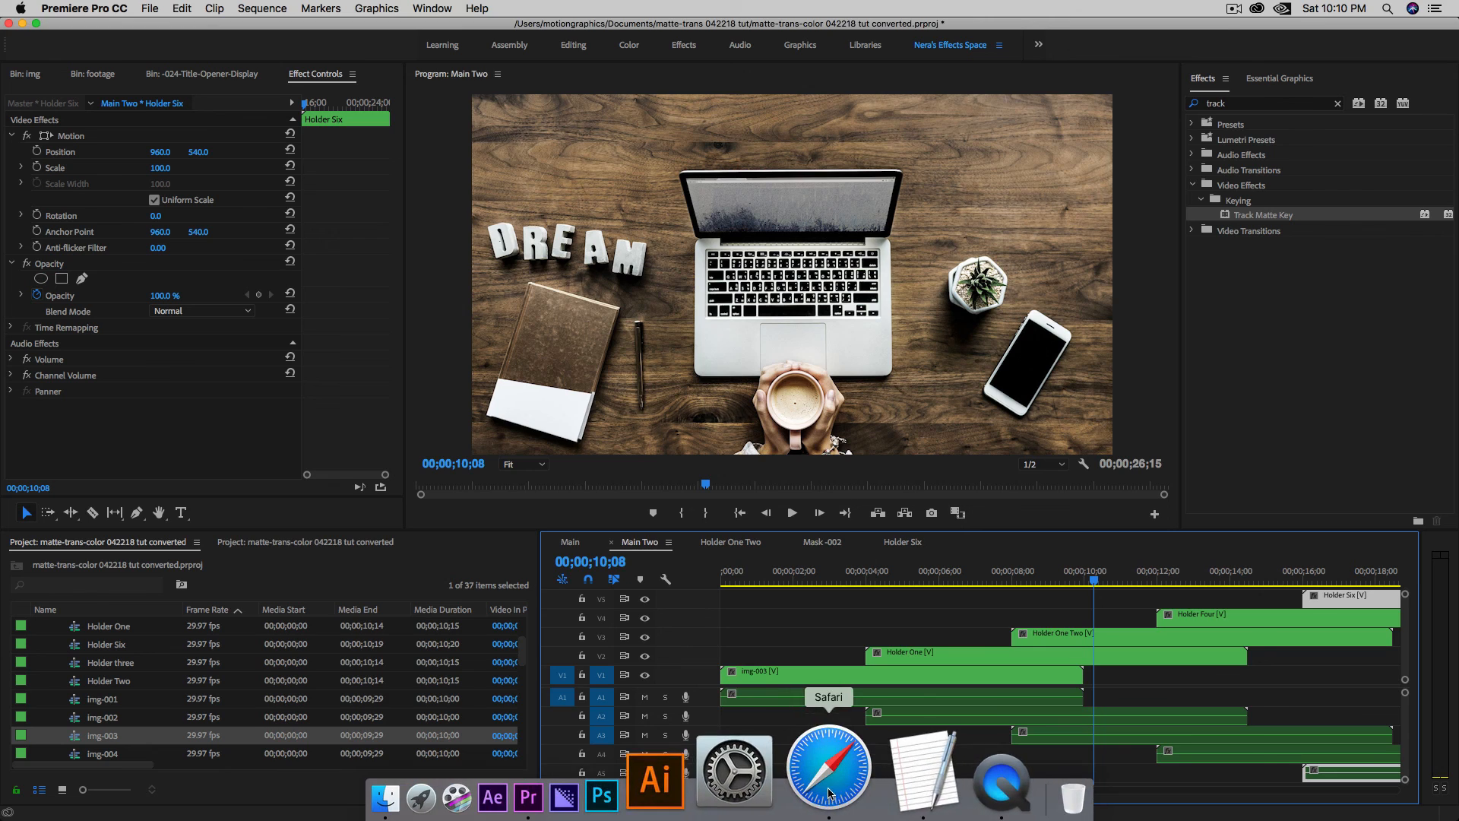
Switch to Safari and look over the image preview page, the two Premiere tutorial videos and the Nera Studio YouTube channel.
left_click(831, 711)
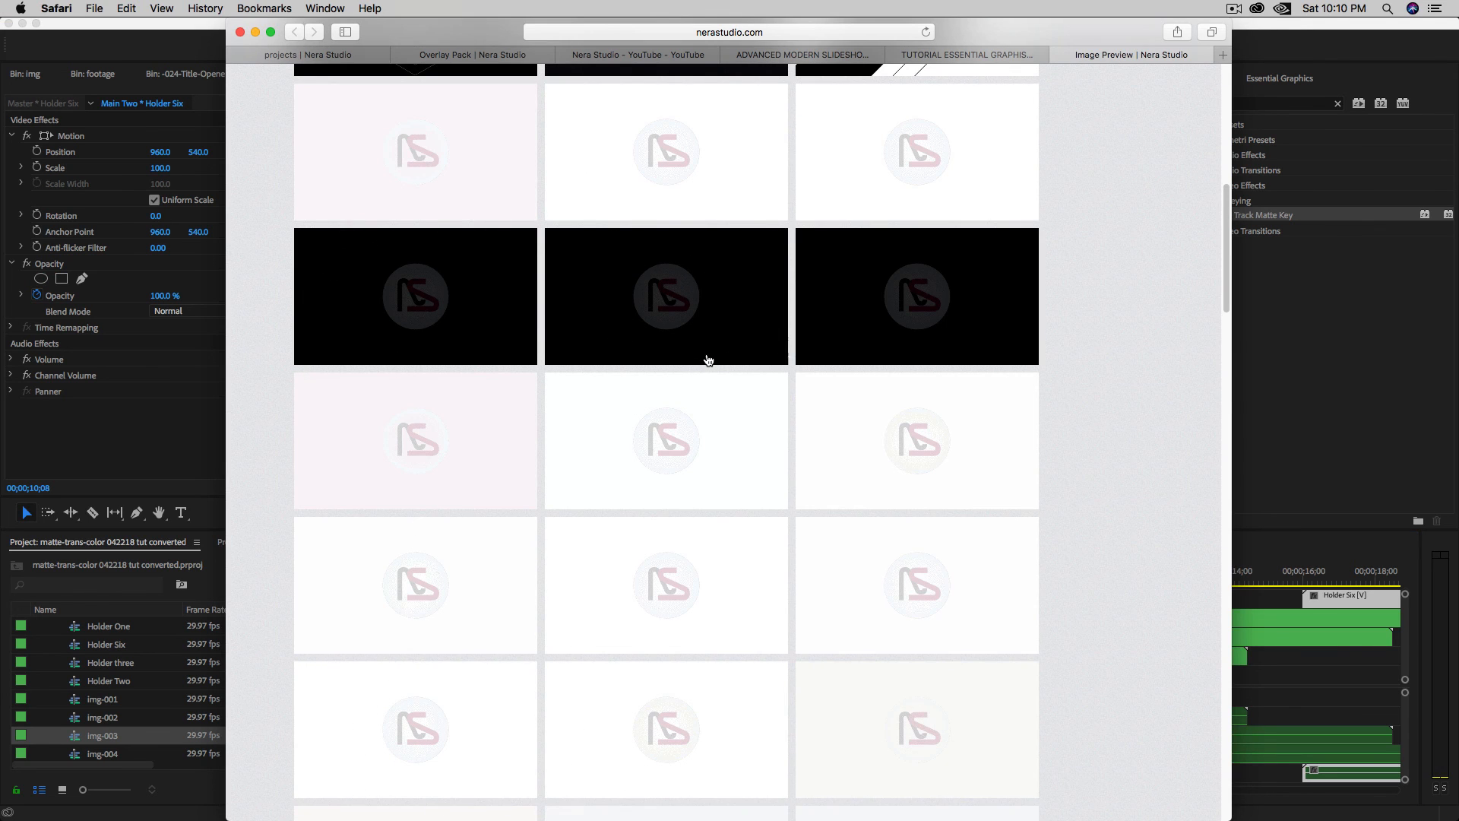
scroll(714, 353, "up", 10)
left_click(939, 59)
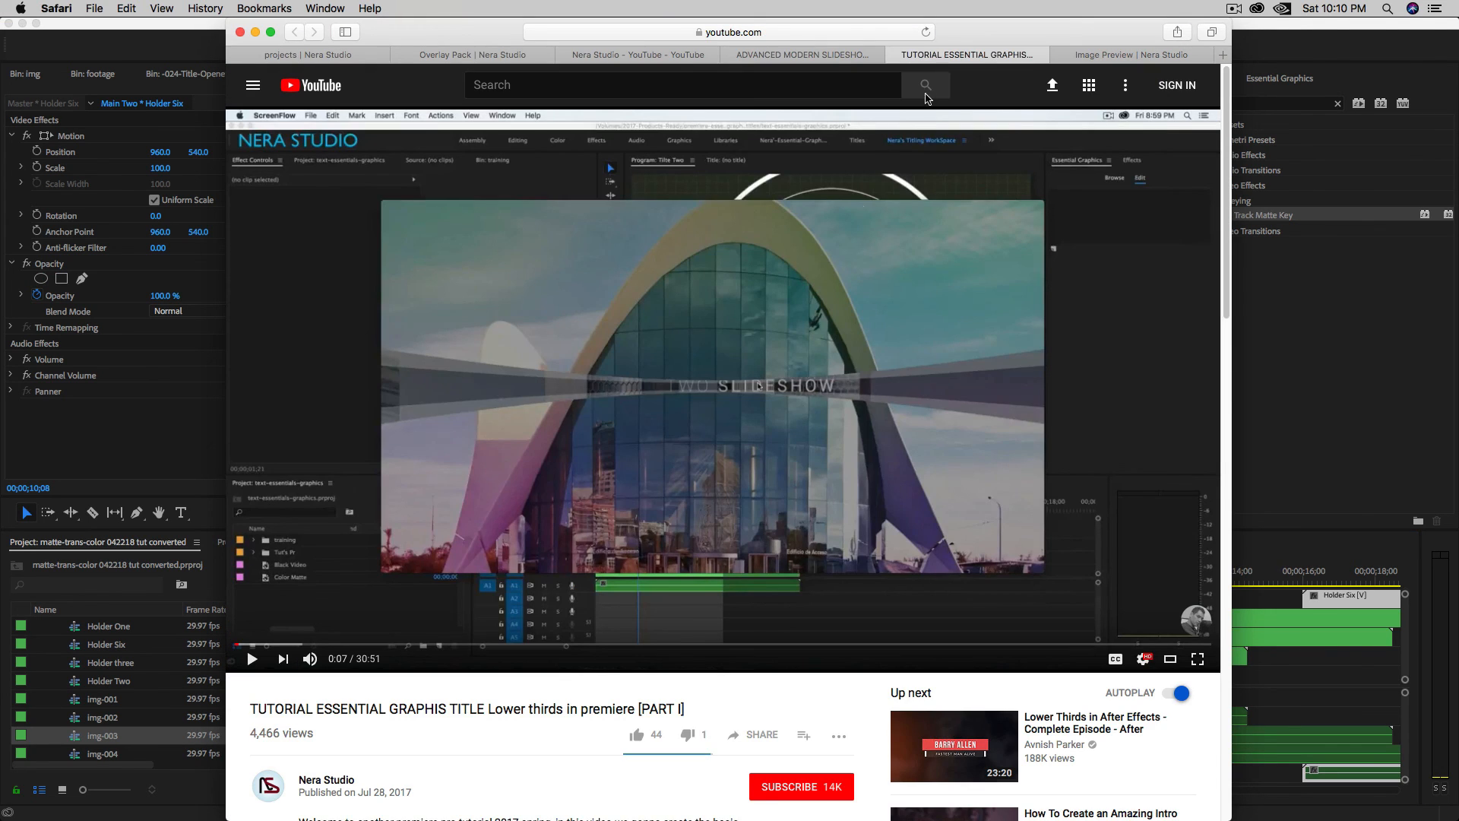
left_click(833, 56)
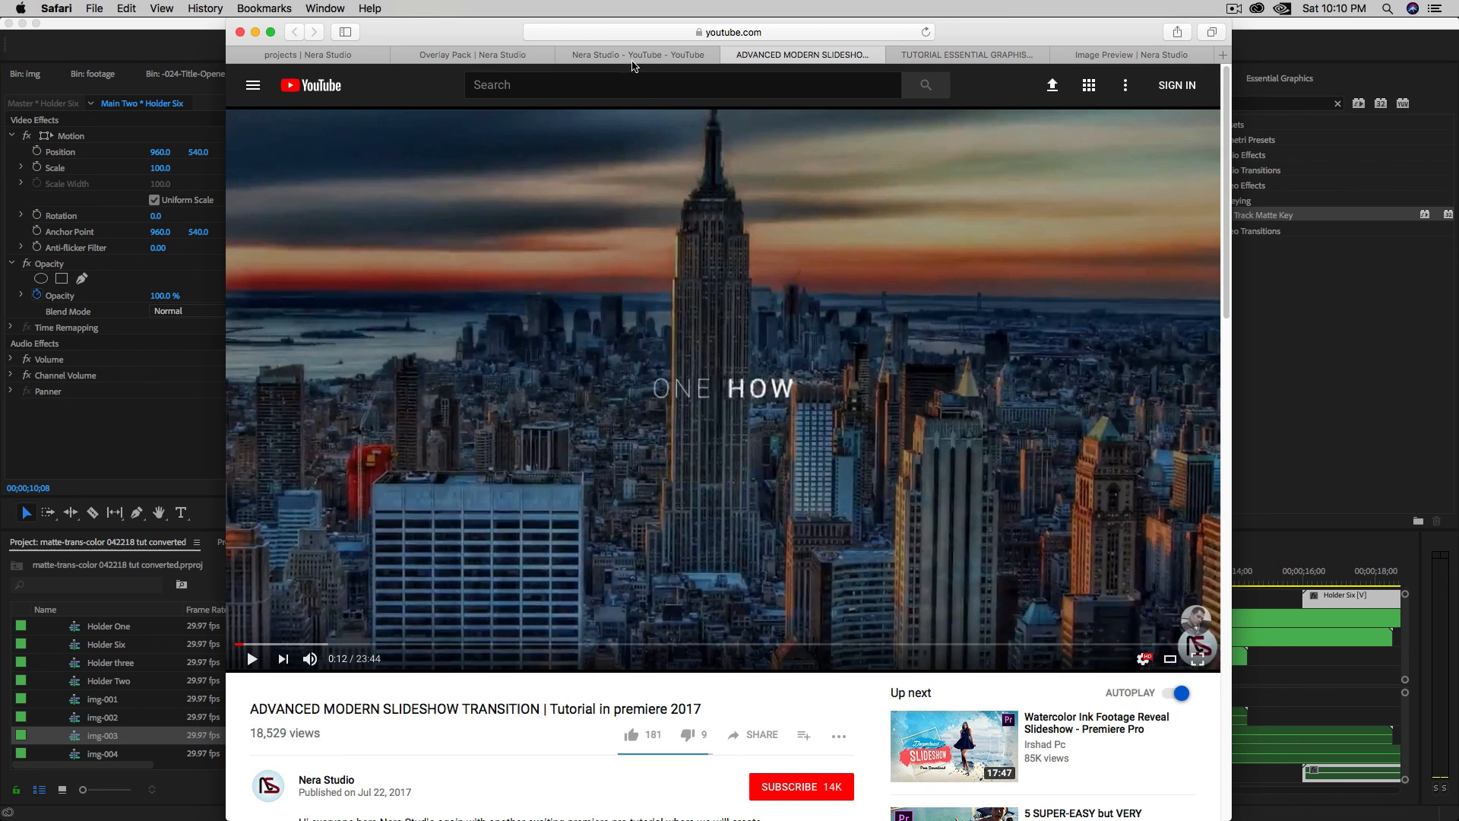
left_click(632, 59)
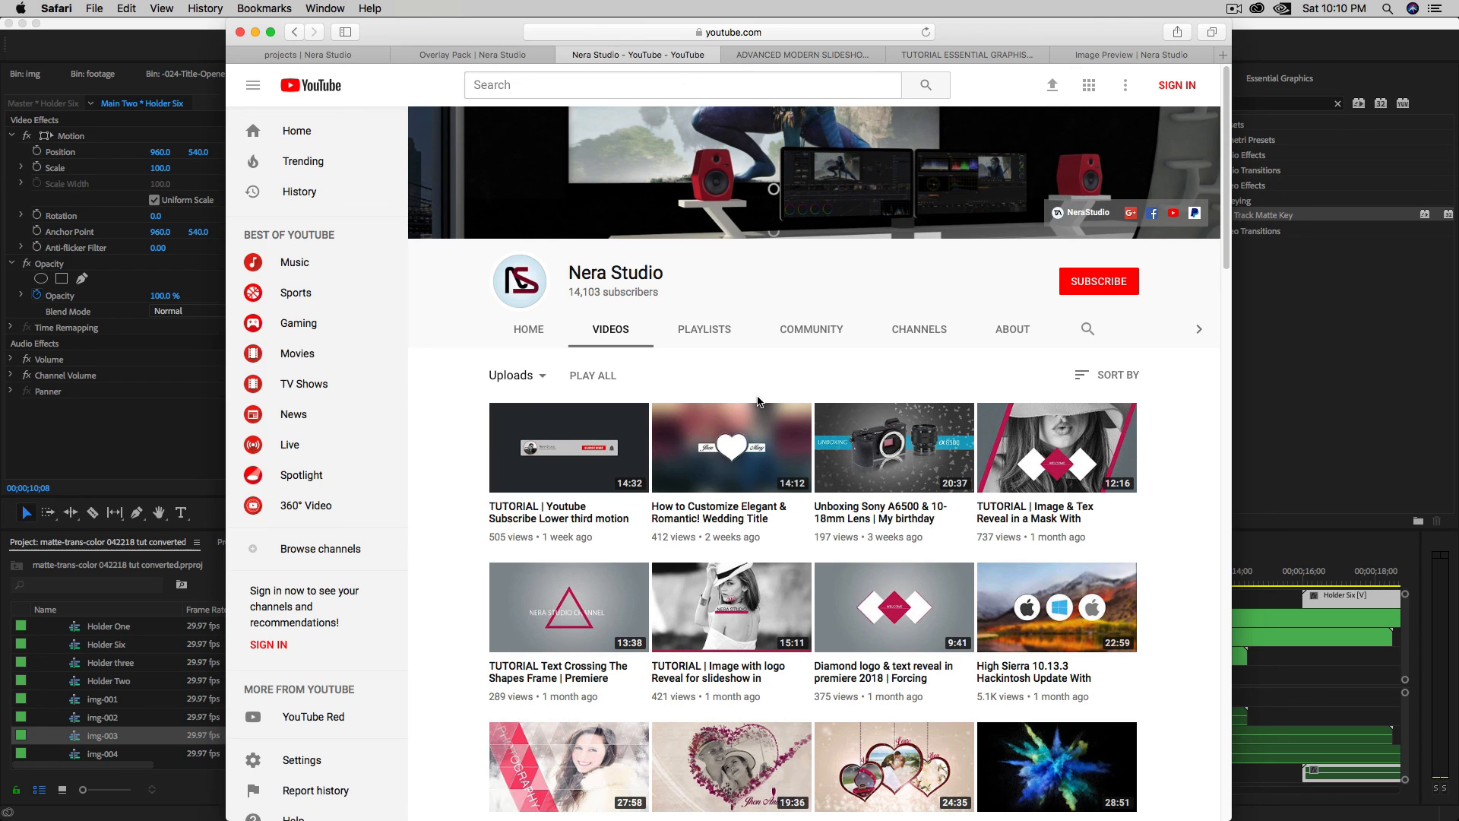
Review the Matte Transitions Overlay Pack page, including its product information, description and download section.
left_click(513, 57)
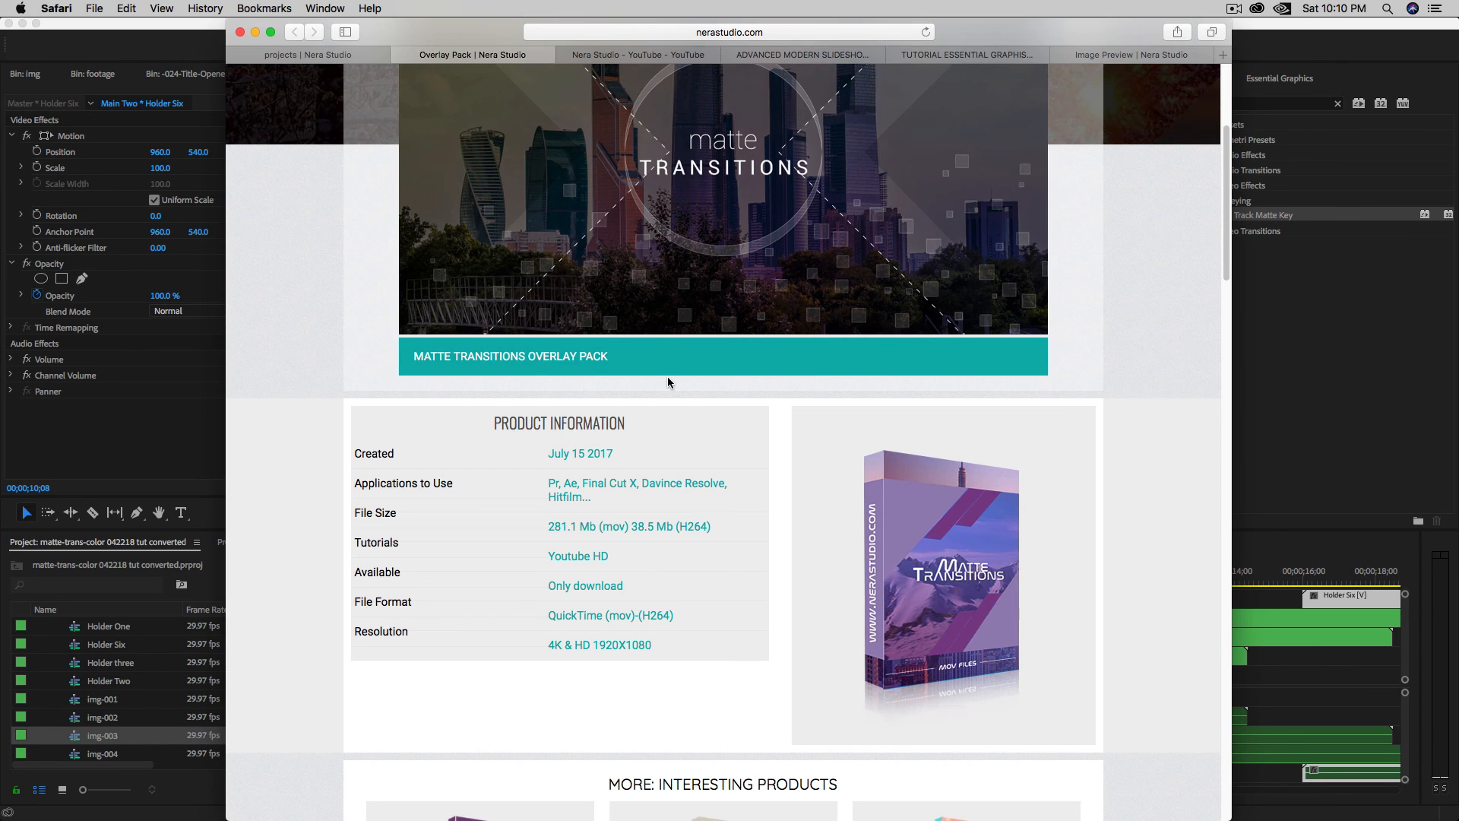
scroll(672, 372, "down", 3)
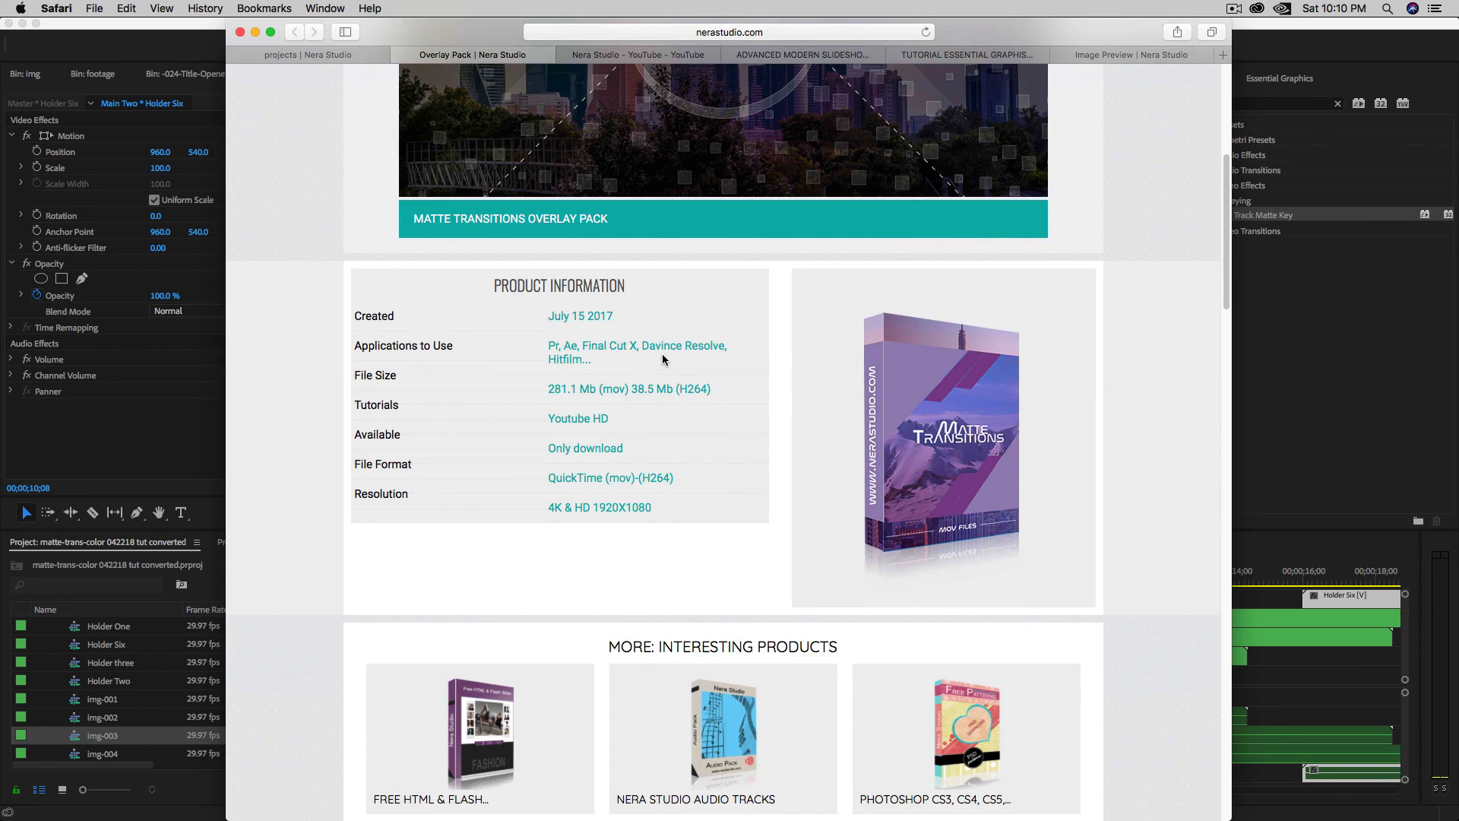
scroll(669, 364, "down", 5)
scroll(664, 360, "up", 2)
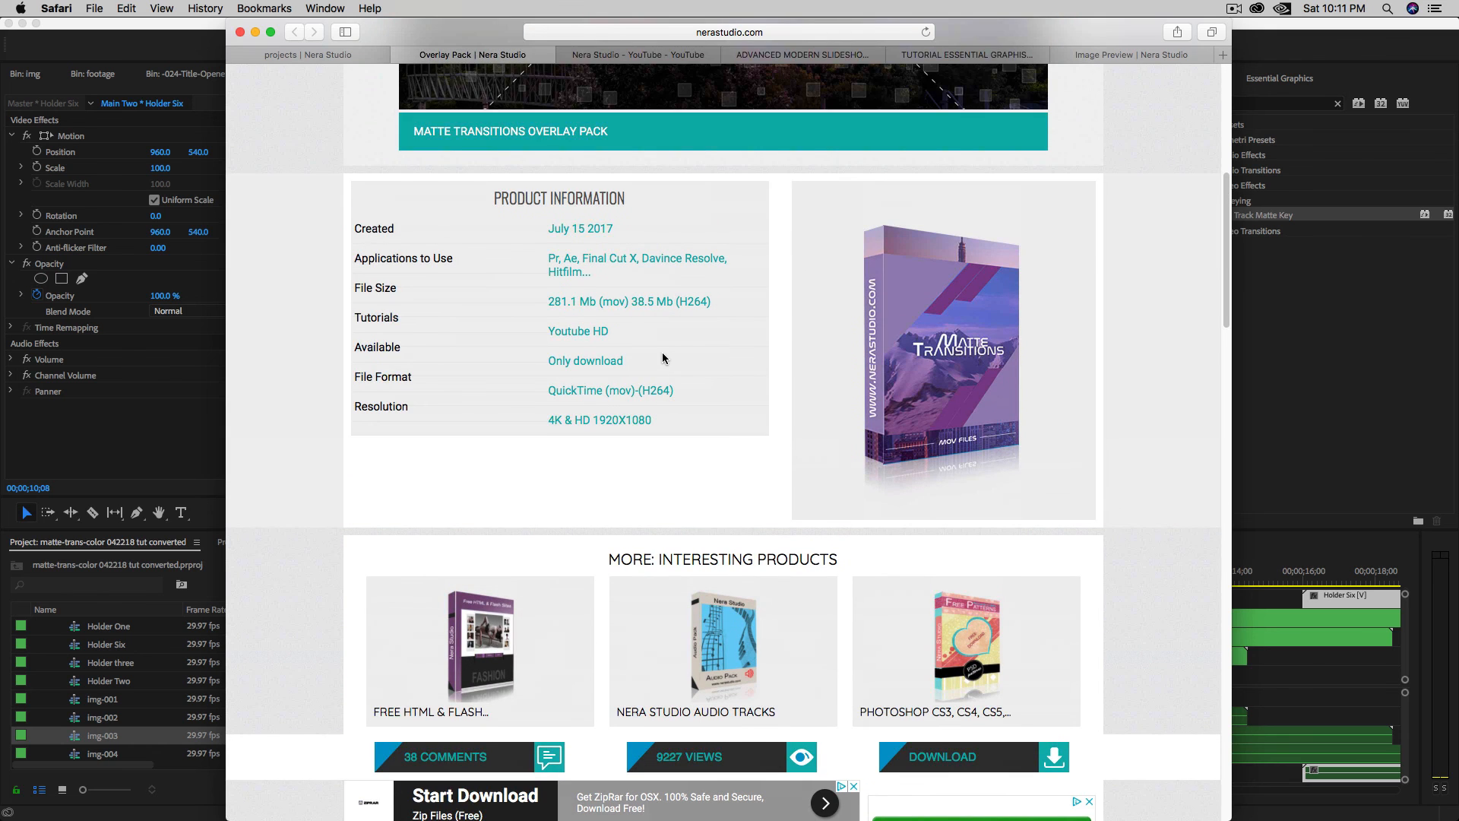
scroll(663, 357, "down", 10)
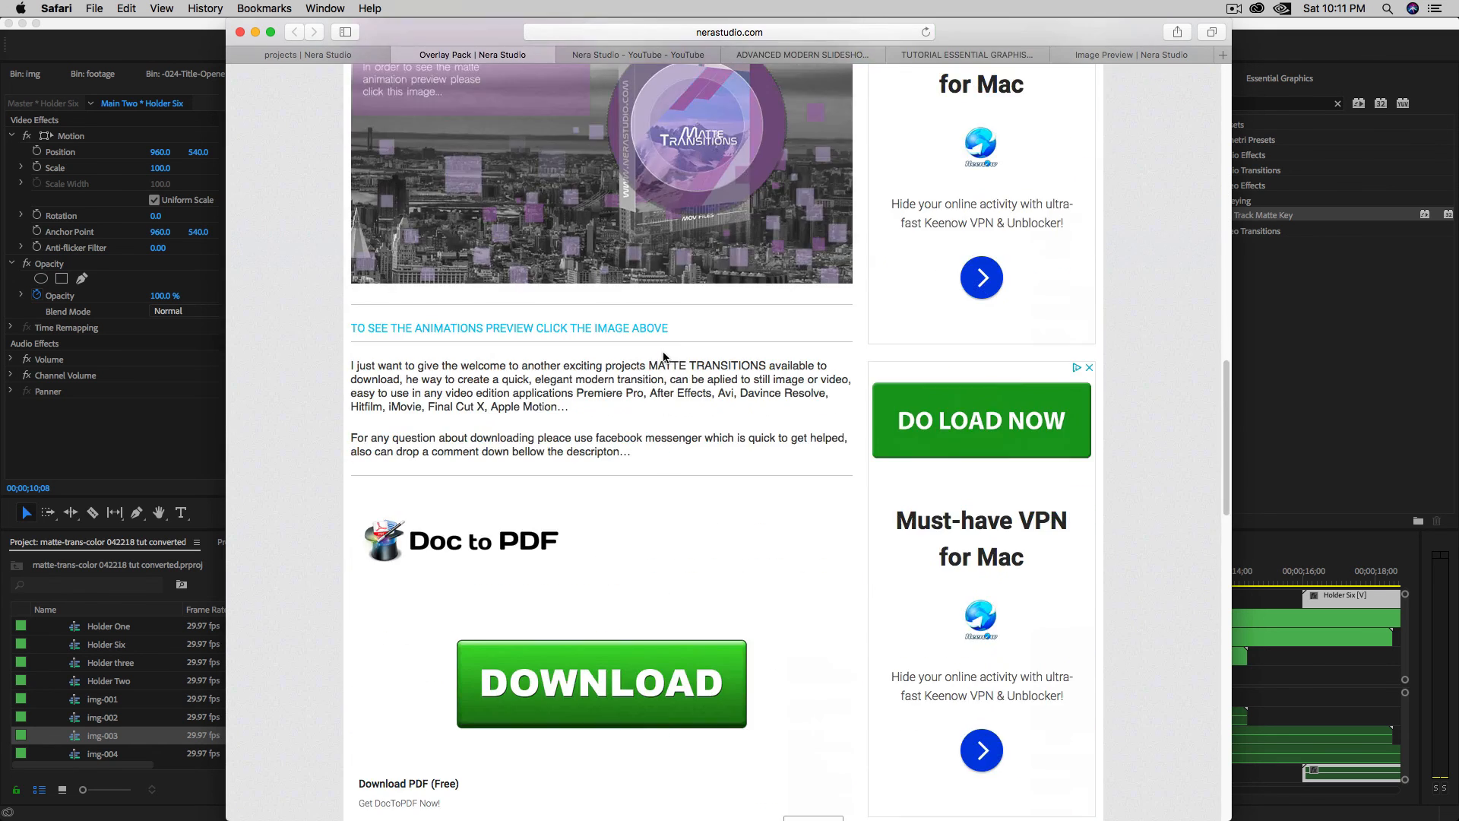
scroll(665, 351, "up", 5)
scroll(664, 352, "up", 10)
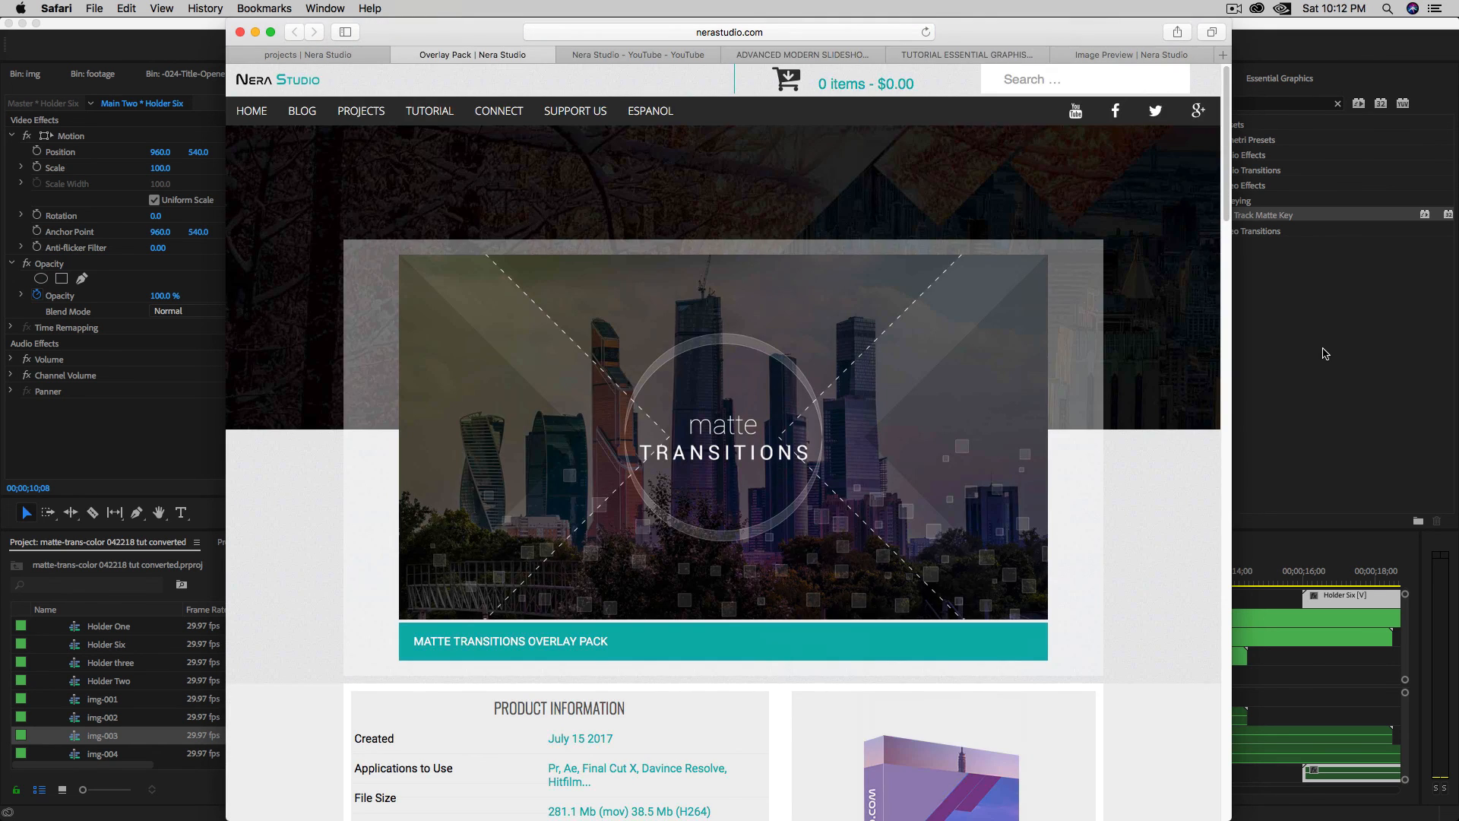